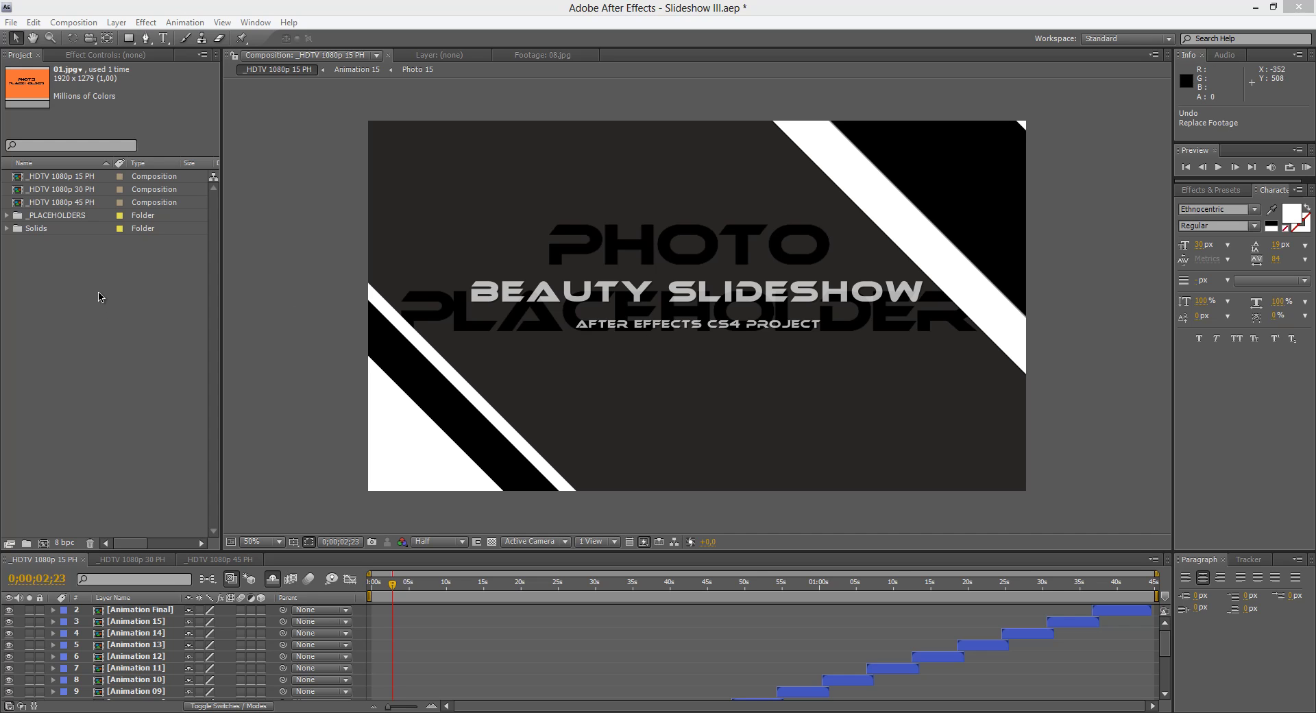
- Compare the _HDTV 1080p 15, 30 and 45 PH compositions in the Project panel
click(71, 180)
click(80, 191)
click(80, 202)
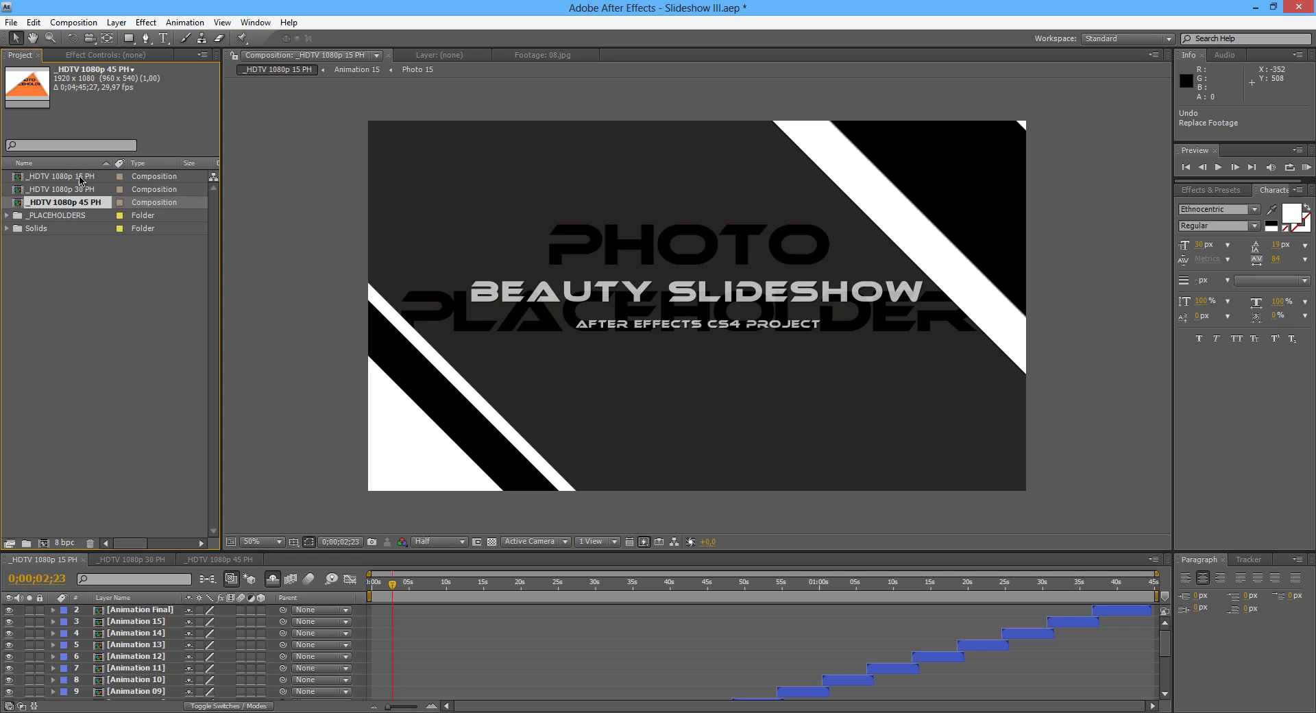
click(92, 180)
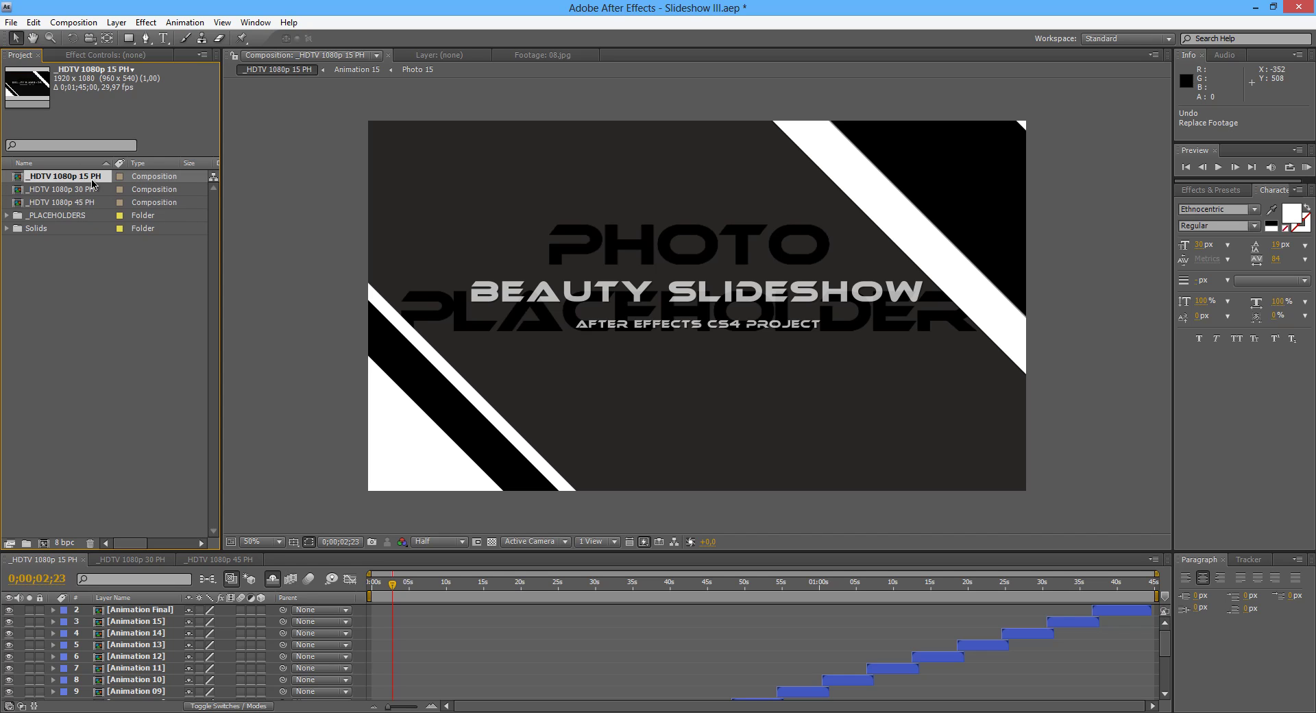
click(91, 190)
click(93, 204)
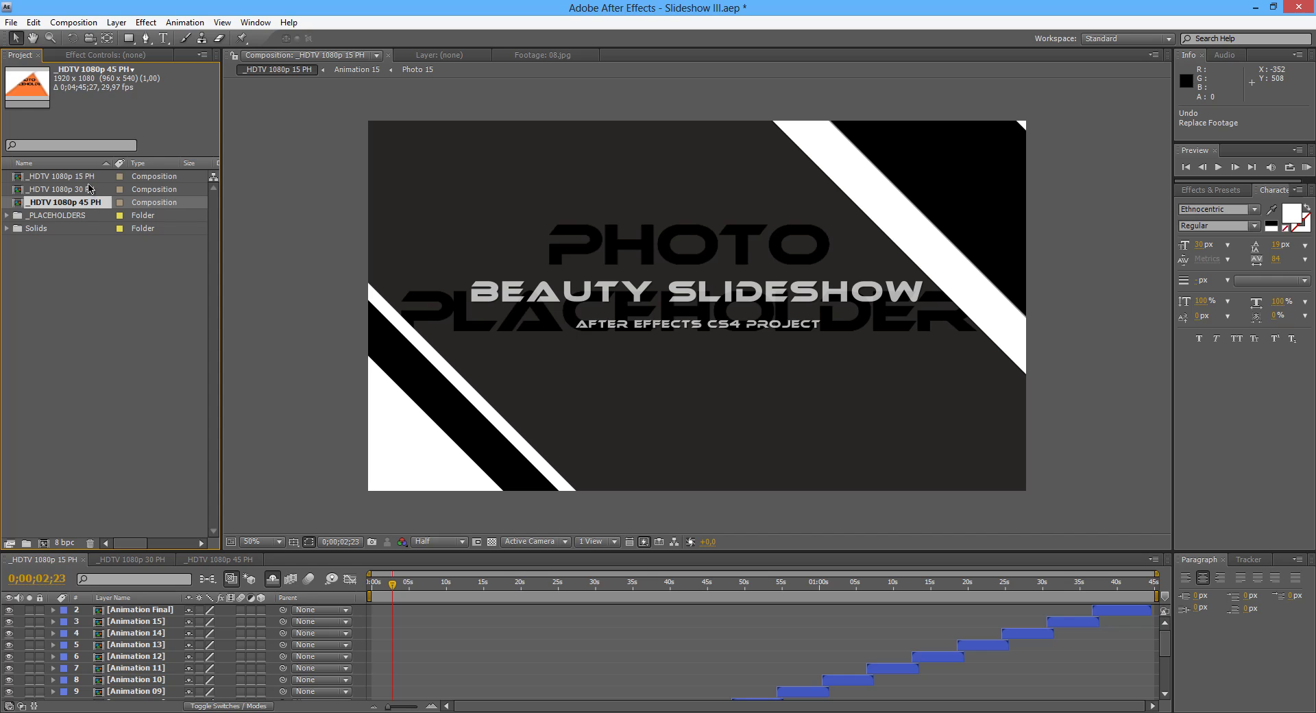
click(91, 180)
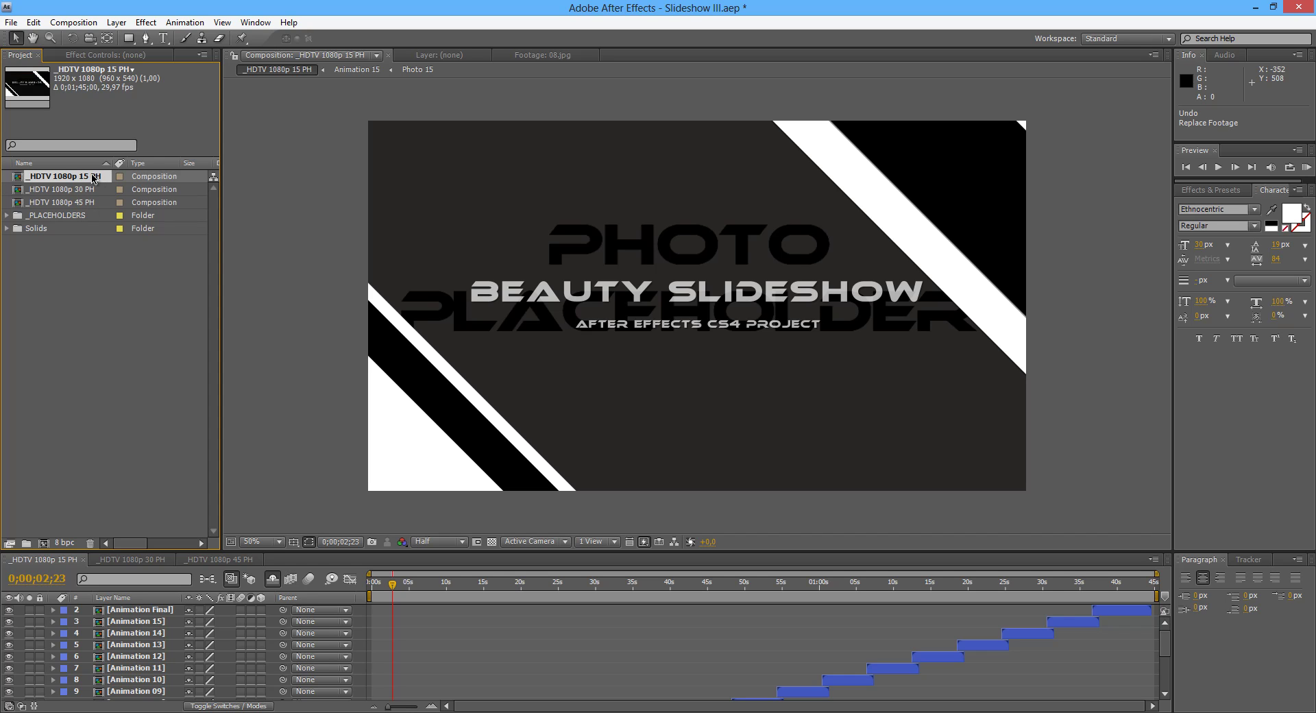
click(91, 191)
click(92, 204)
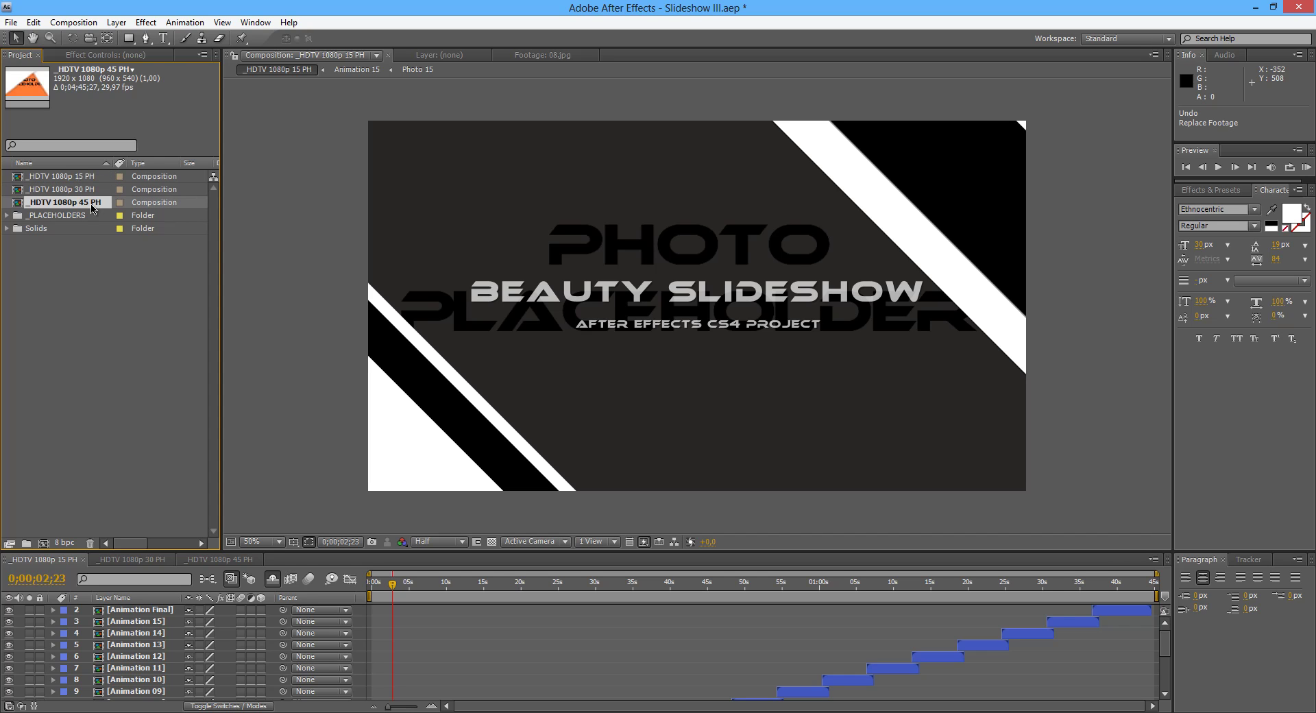
- View the 30 and 45 PH comp tabs, return to 15 PH, and expand _PLACEHOLDERS
click(137, 559)
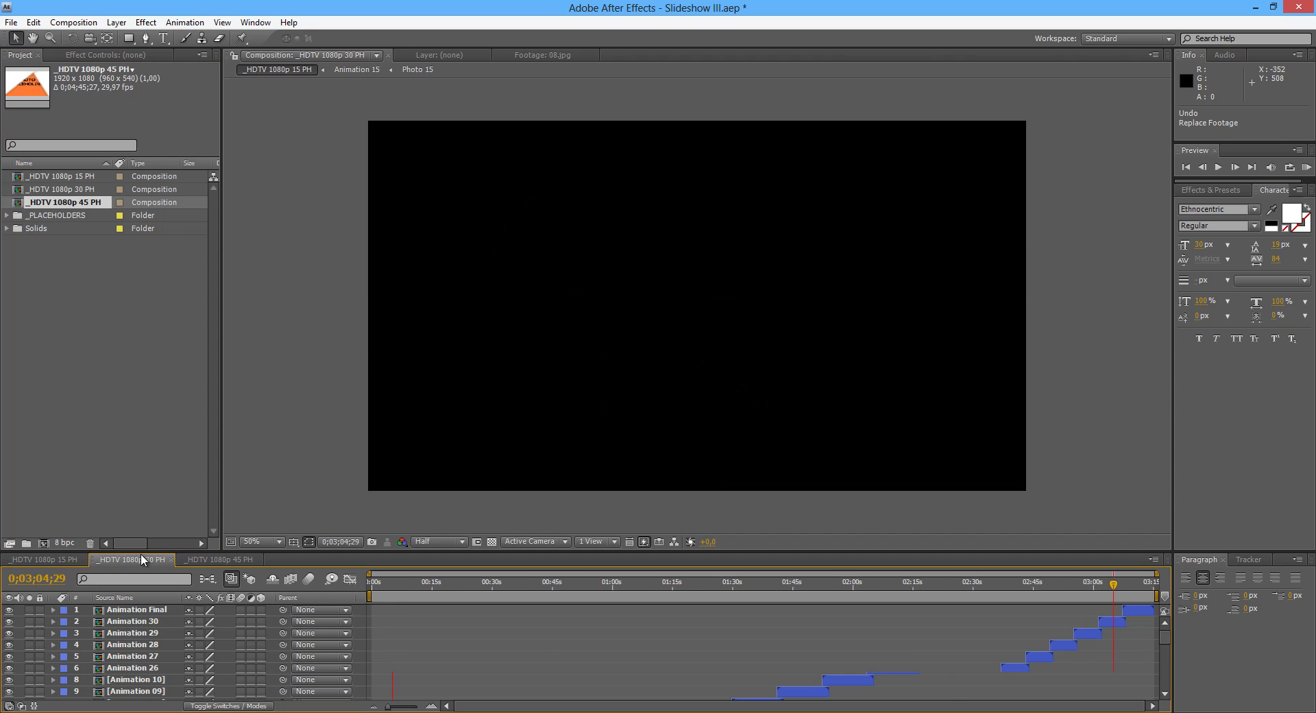
click(226, 559)
click(56, 561)
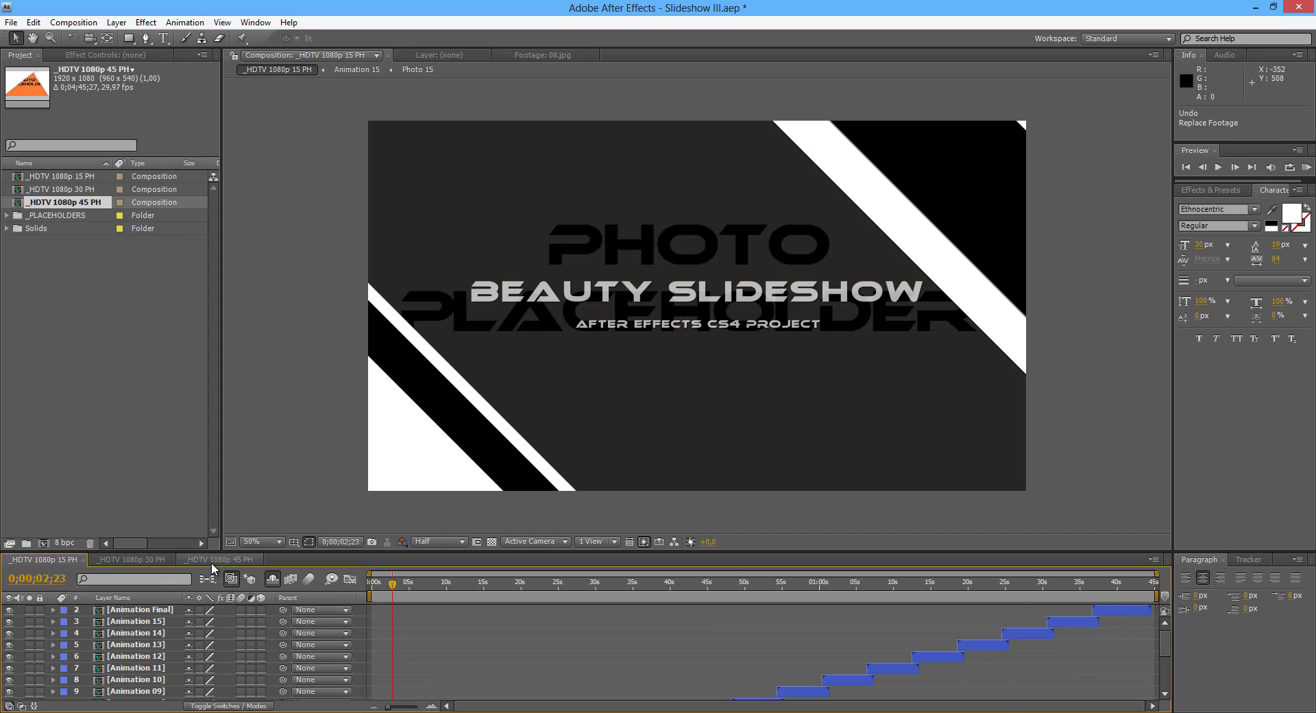
click(211, 559)
click(59, 561)
click(57, 216)
click(7, 215)
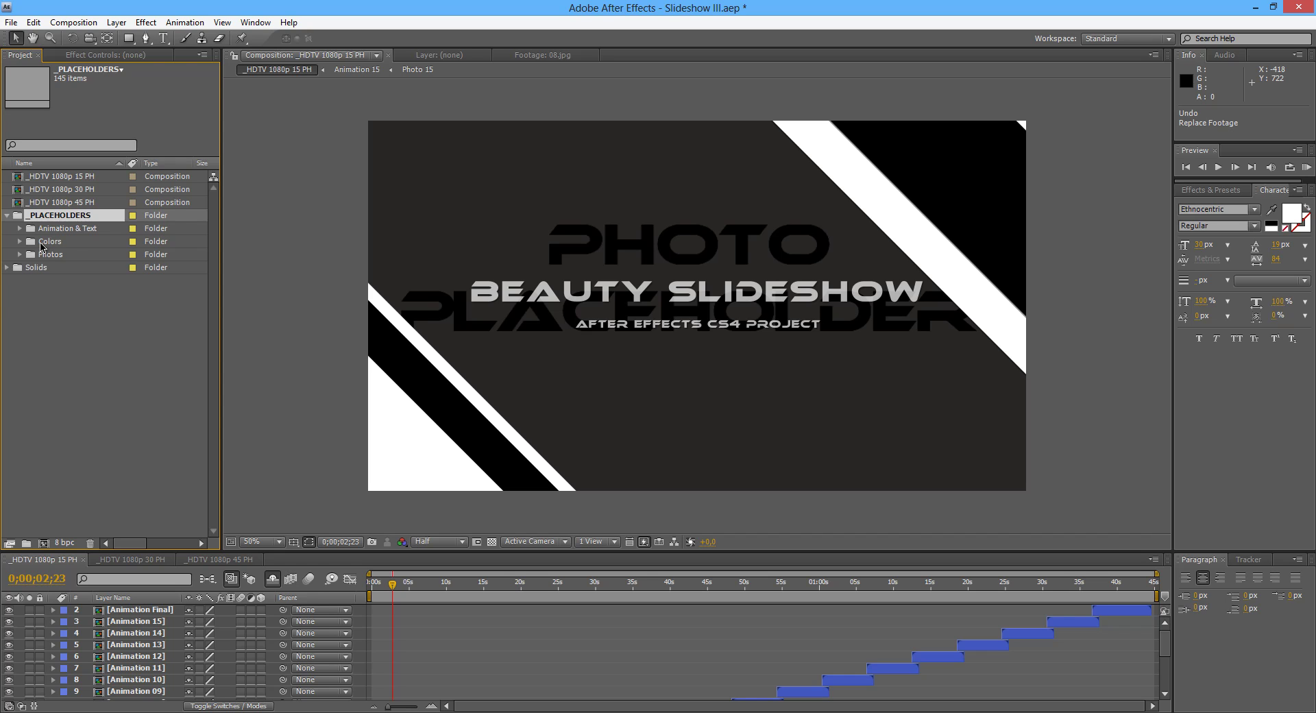
- Open the Color 1 composition from the Colors folder at time zero
click(19, 242)
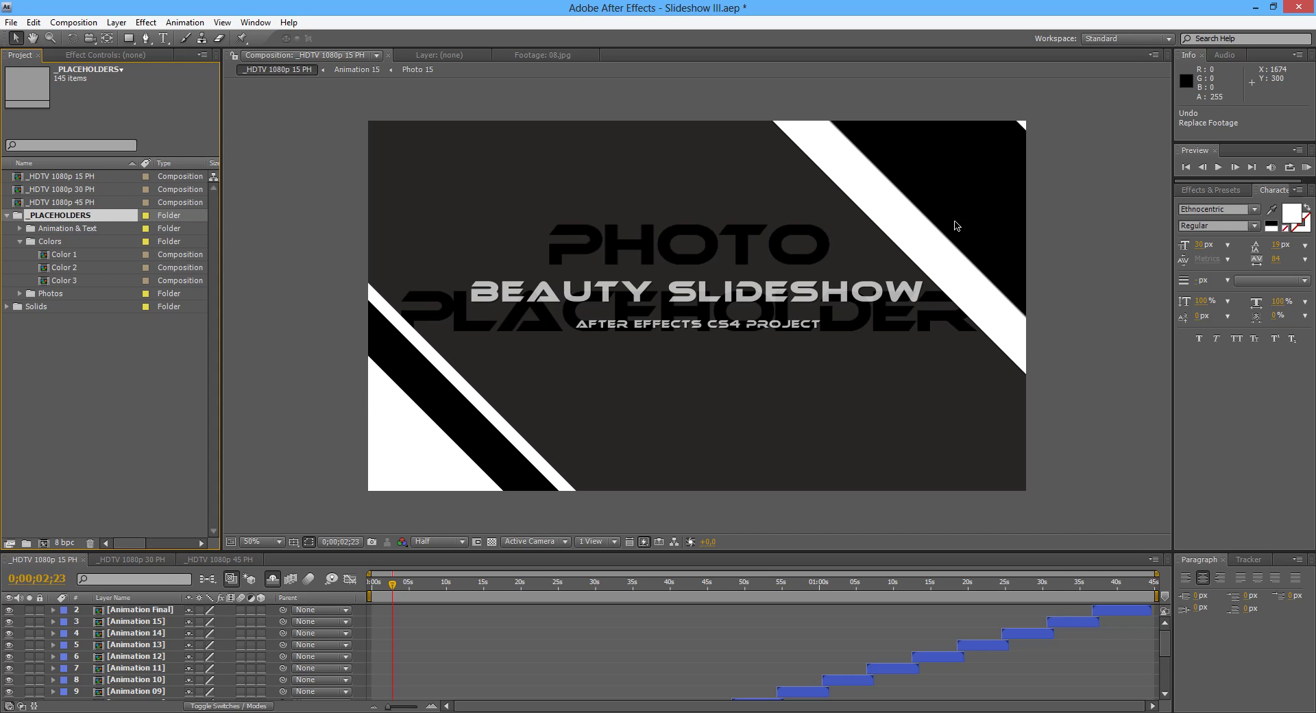
click(70, 256)
double_click(66, 258)
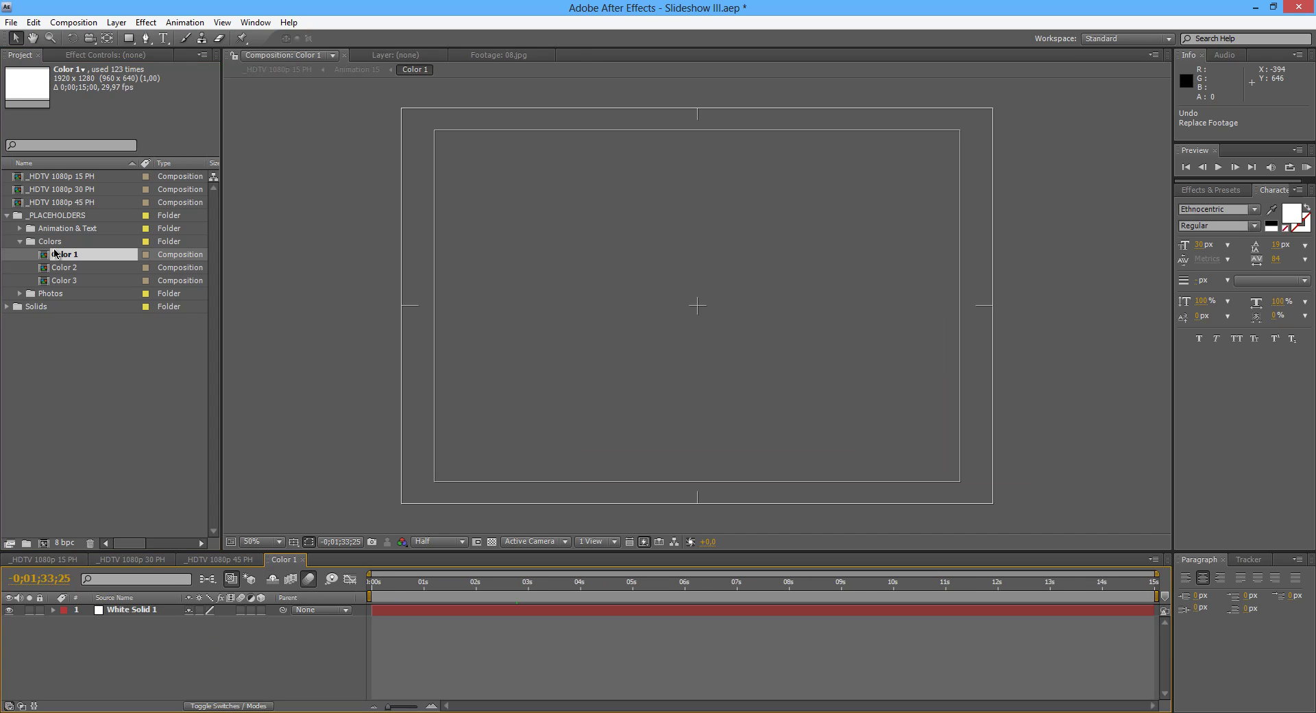
click(20, 241)
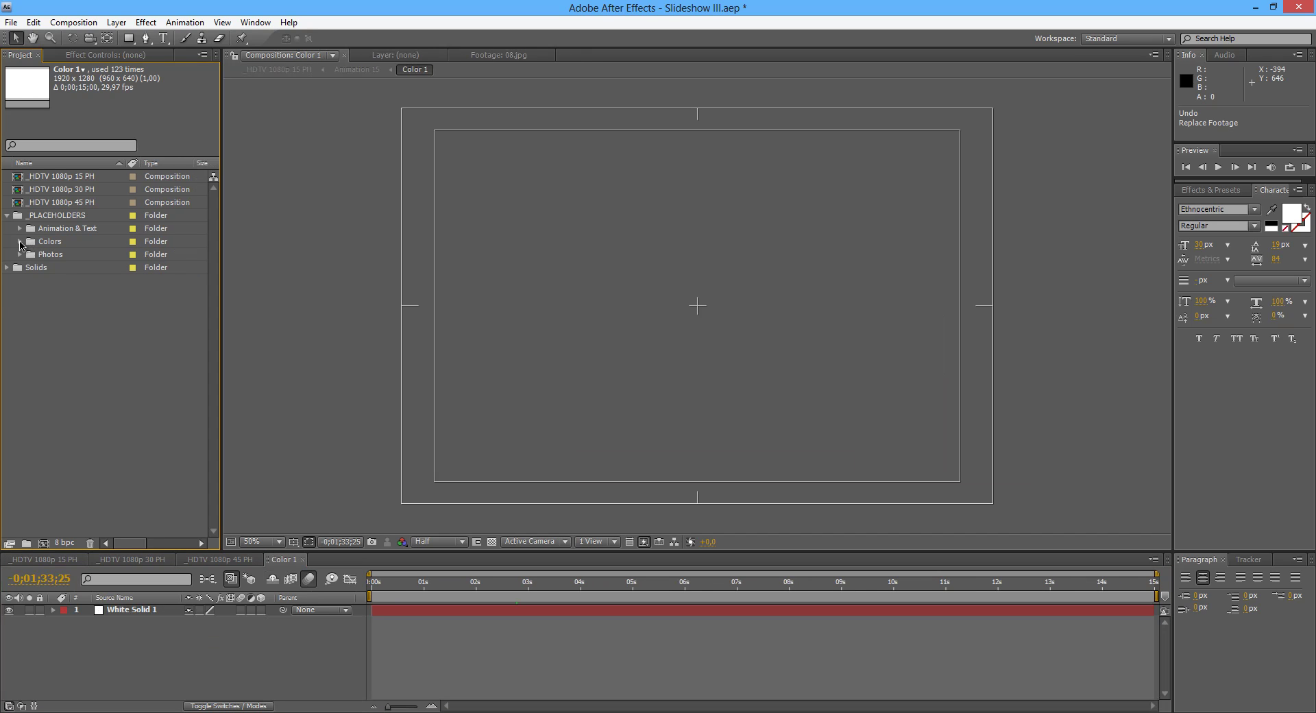
click(20, 242)
click(72, 257)
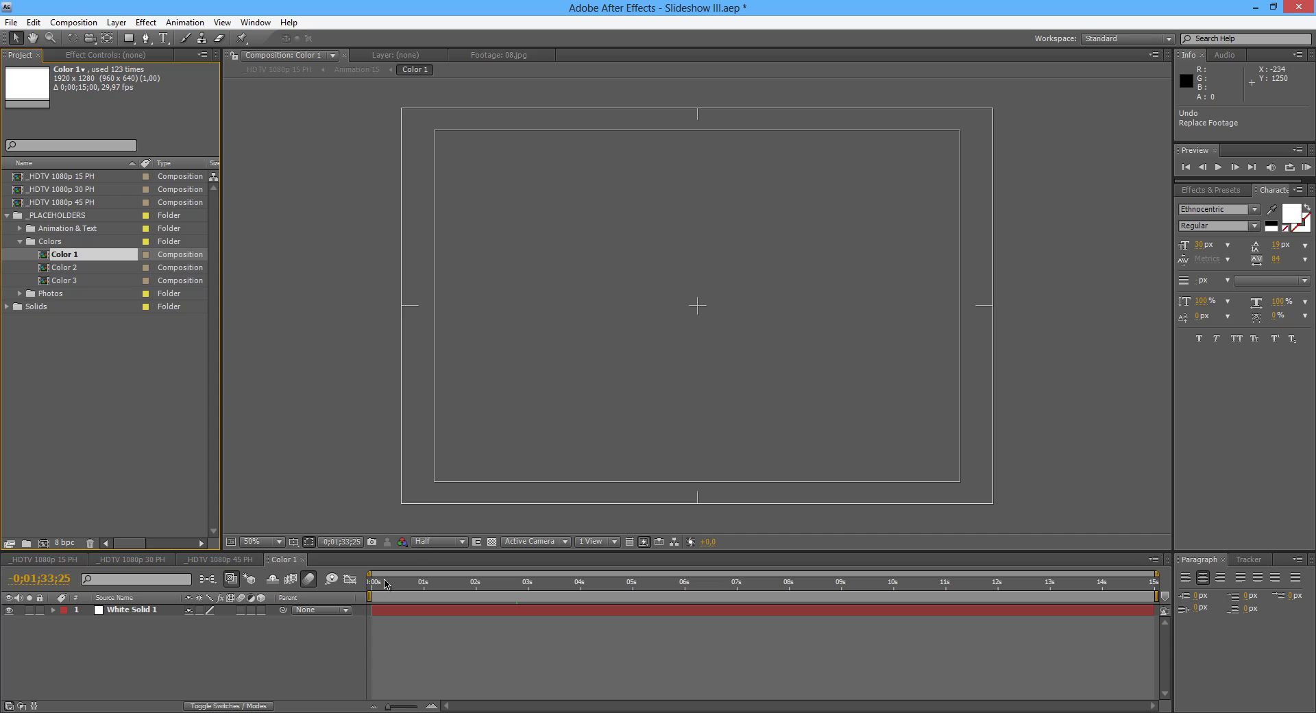
key(Home)
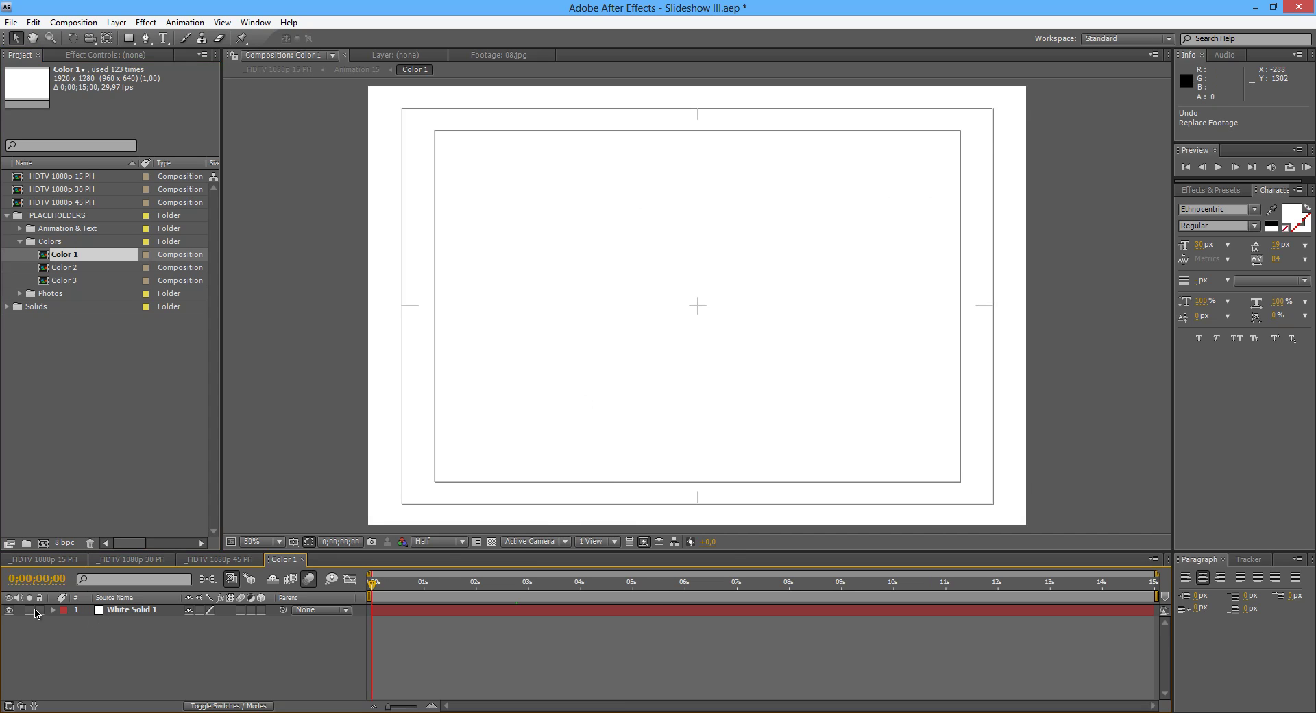
- Hide White Solid 1, add a red FF0000 solid, and check 15 PH's red accents
click(8, 610)
right_click(103, 646)
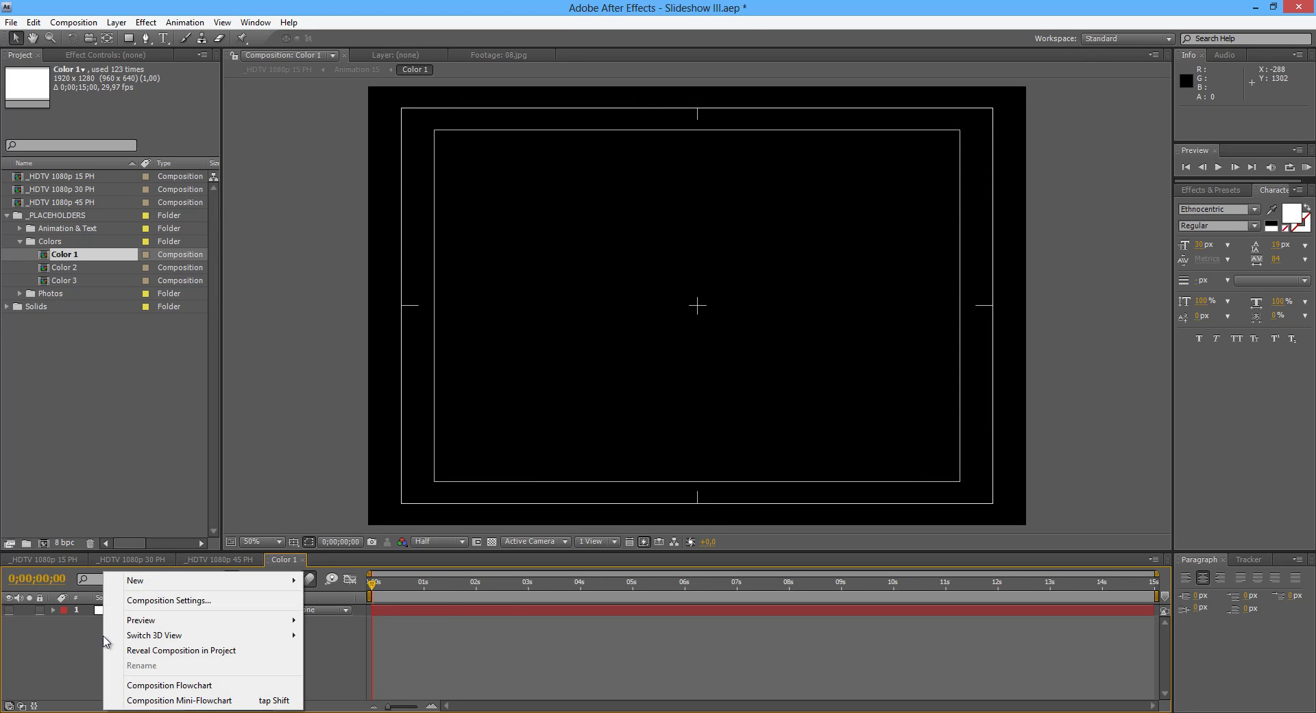
mouse_move(147, 586)
click(357, 617)
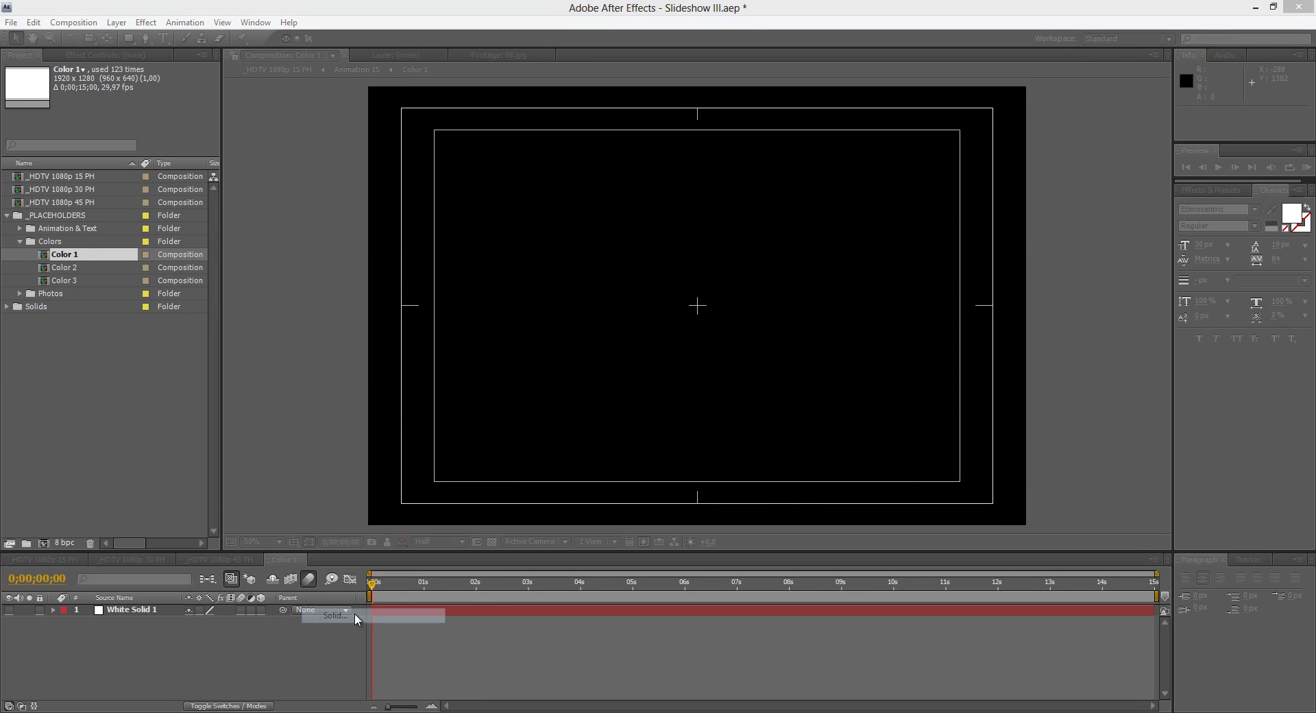
click(648, 447)
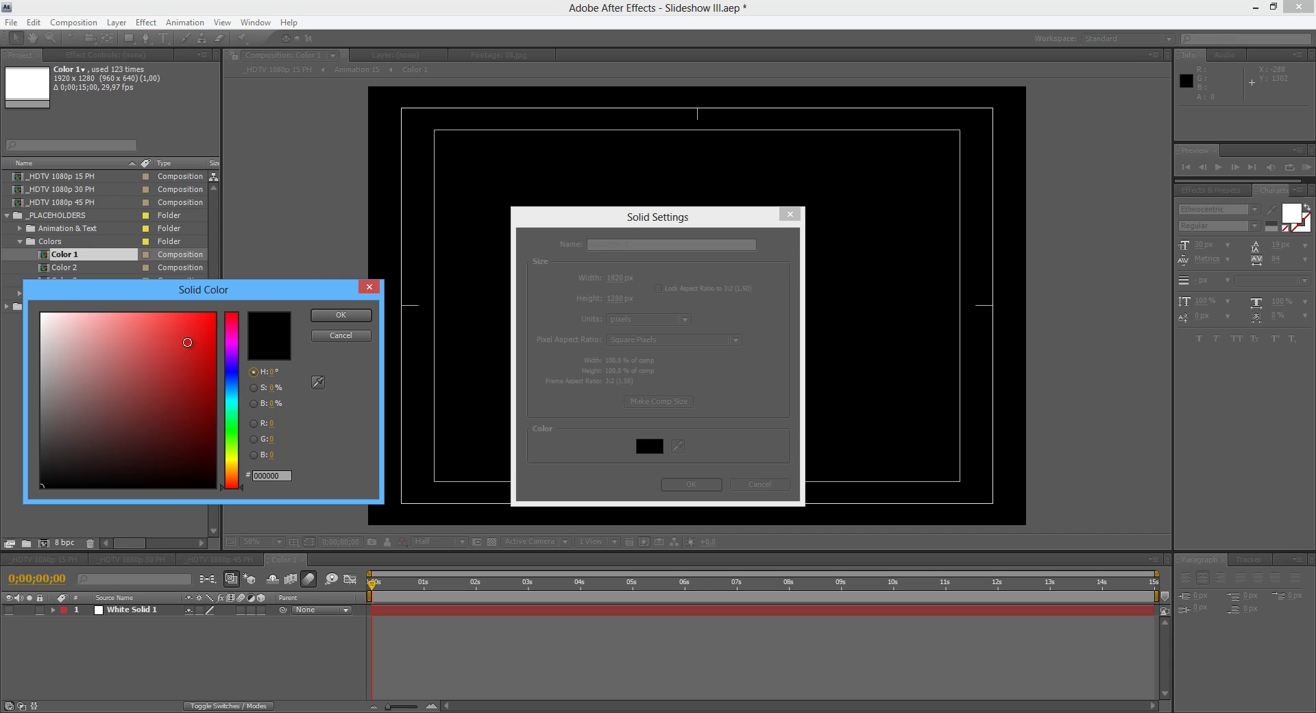
drag(190, 343, 218, 309)
click(347, 317)
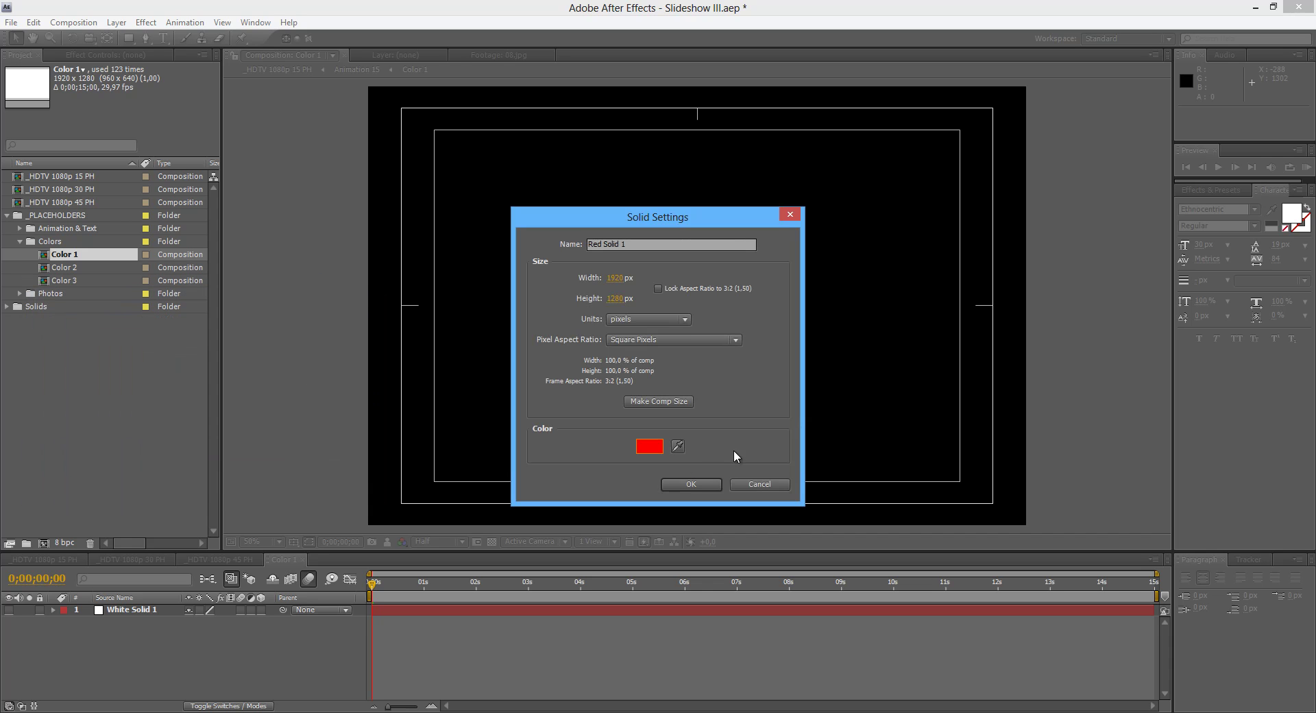
click(689, 484)
click(53, 560)
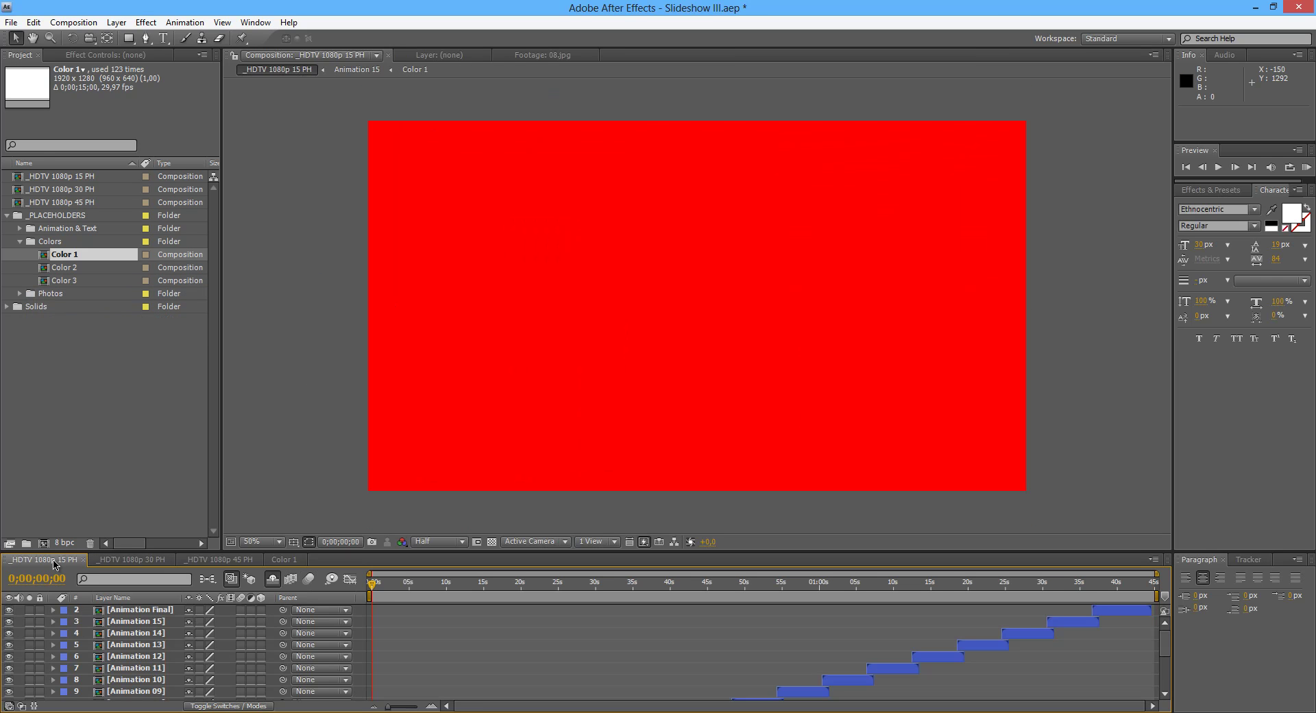
drag(371, 586, 440, 588)
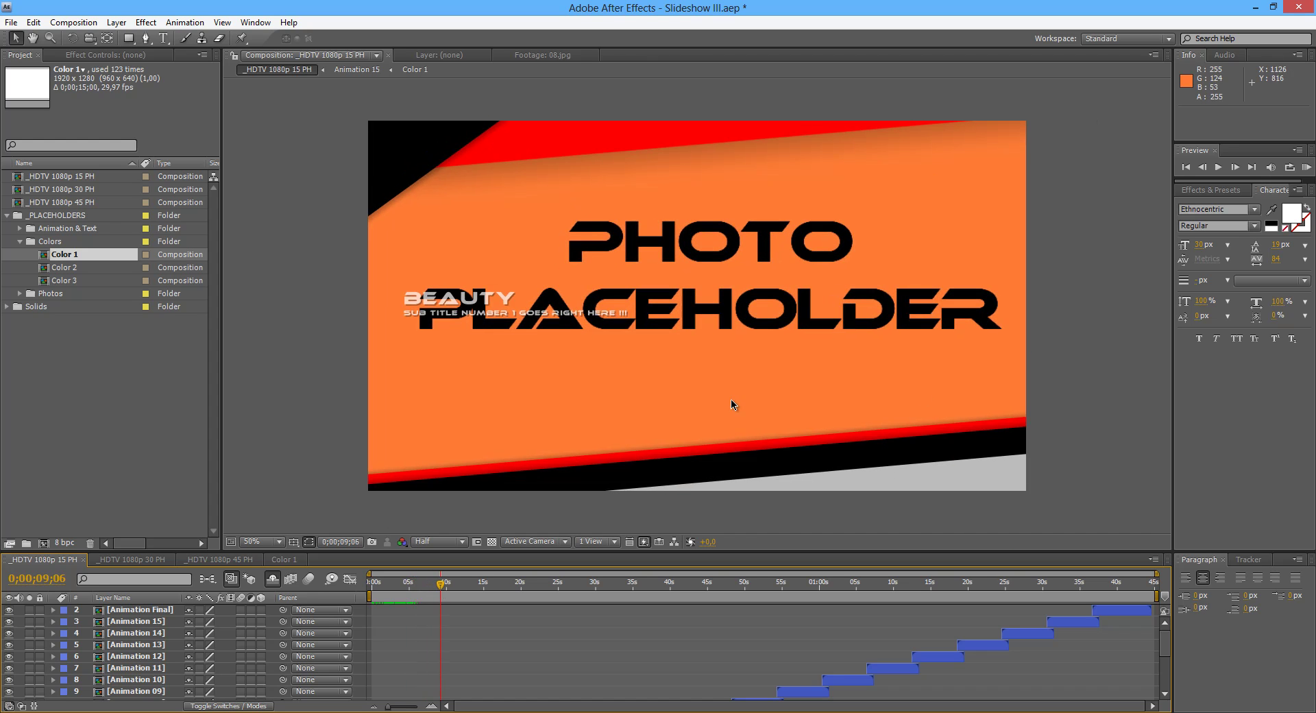
- Add an orange FF8400 solid in Color 2 and scrub 15 PH to see orange panels
double_click(87, 268)
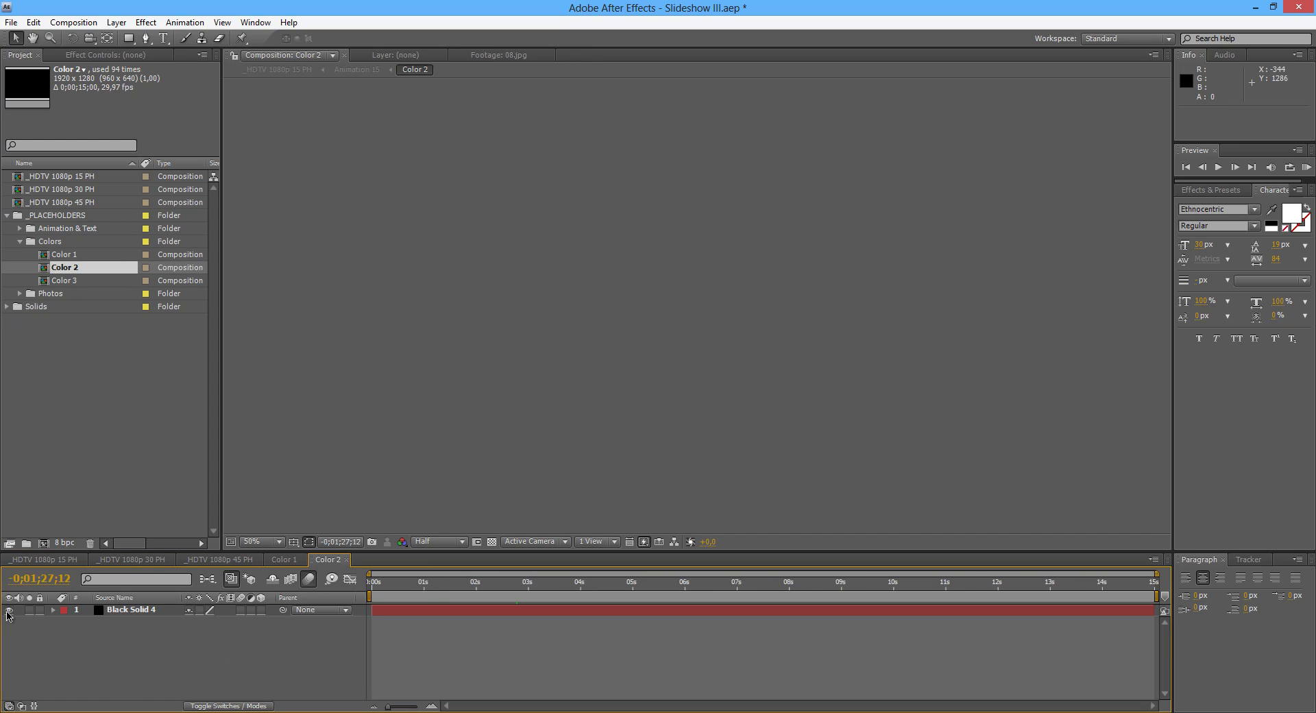
right_click(134, 668)
mouse_move(172, 581)
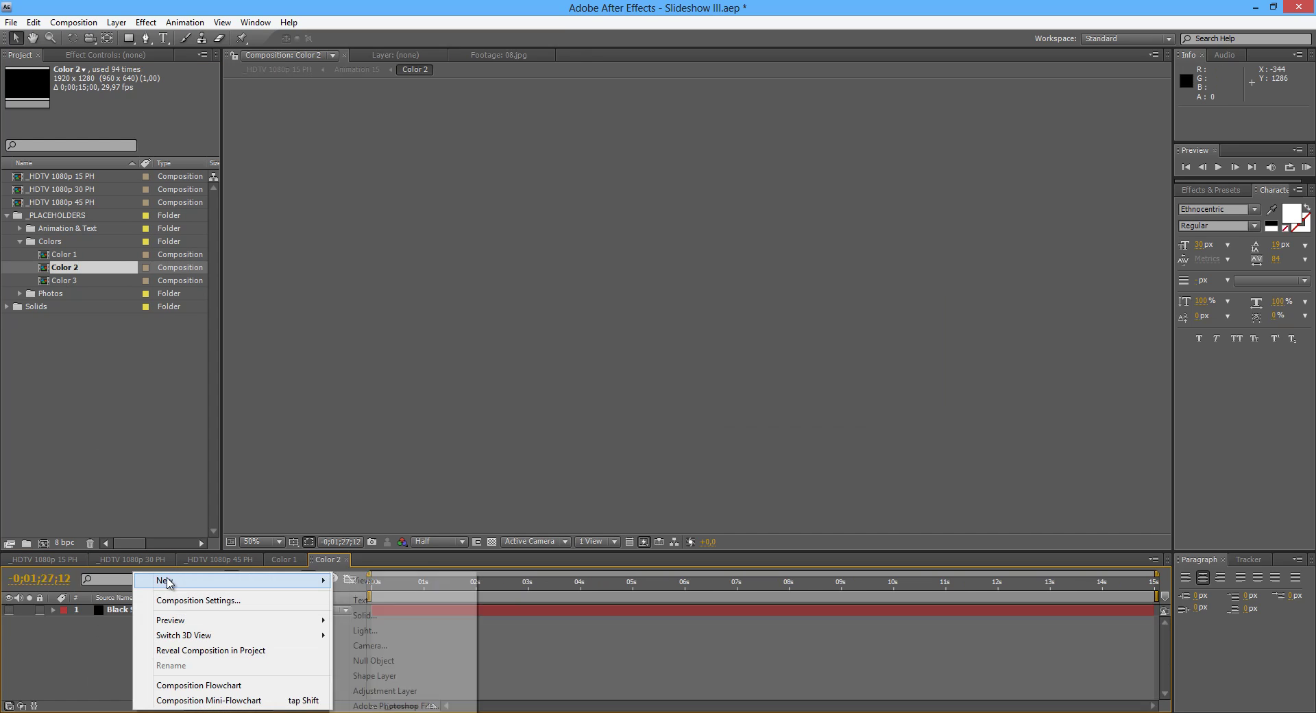
click(418, 614)
click(649, 446)
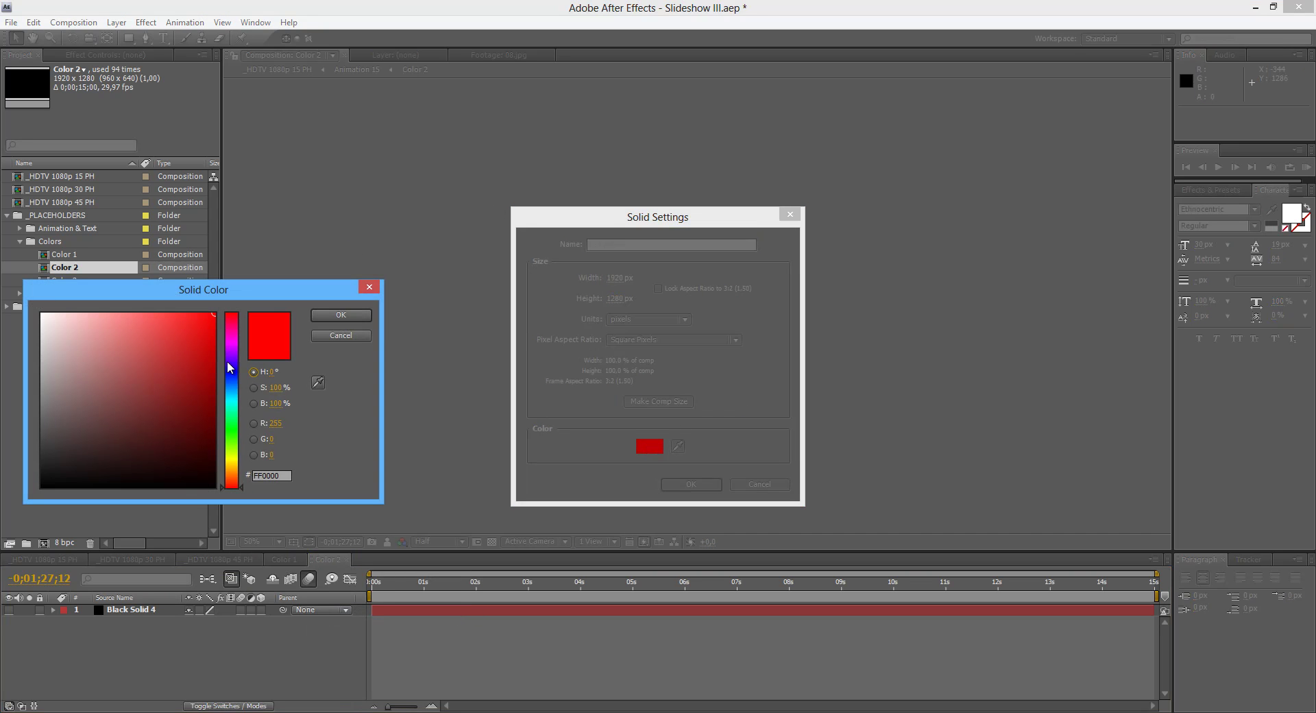
click(232, 472)
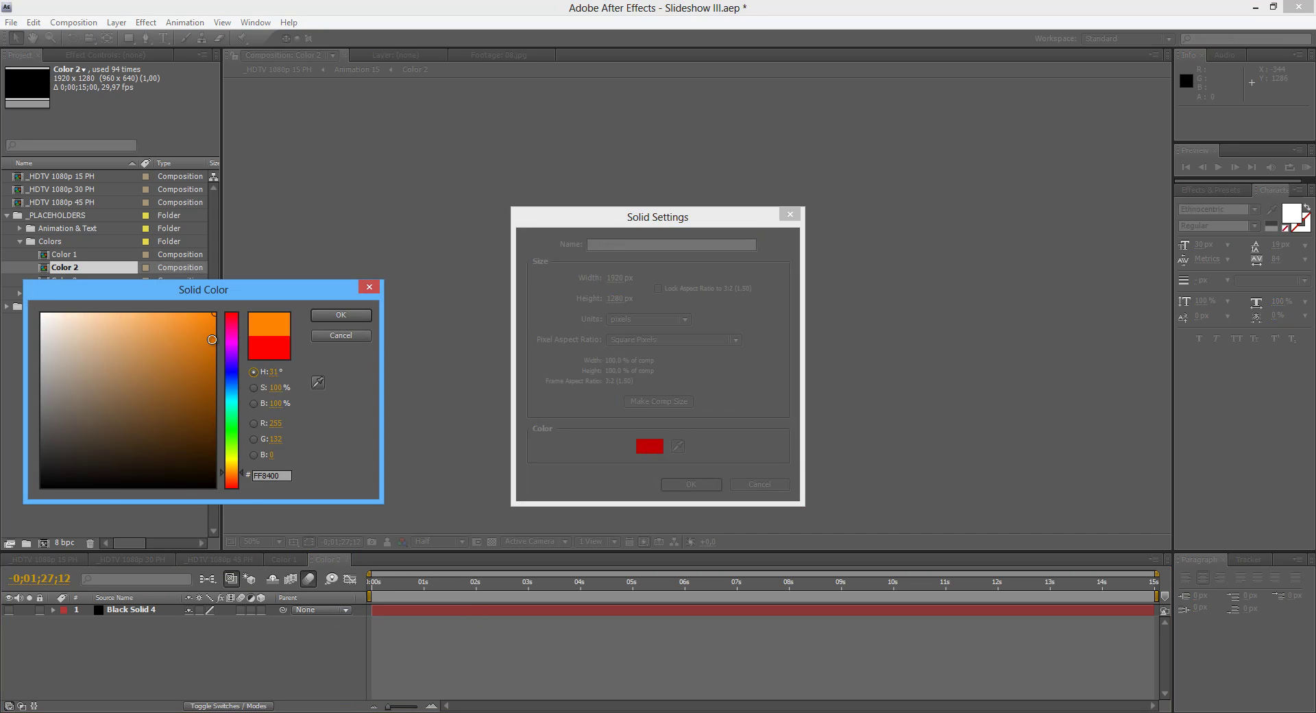
click(341, 314)
click(691, 484)
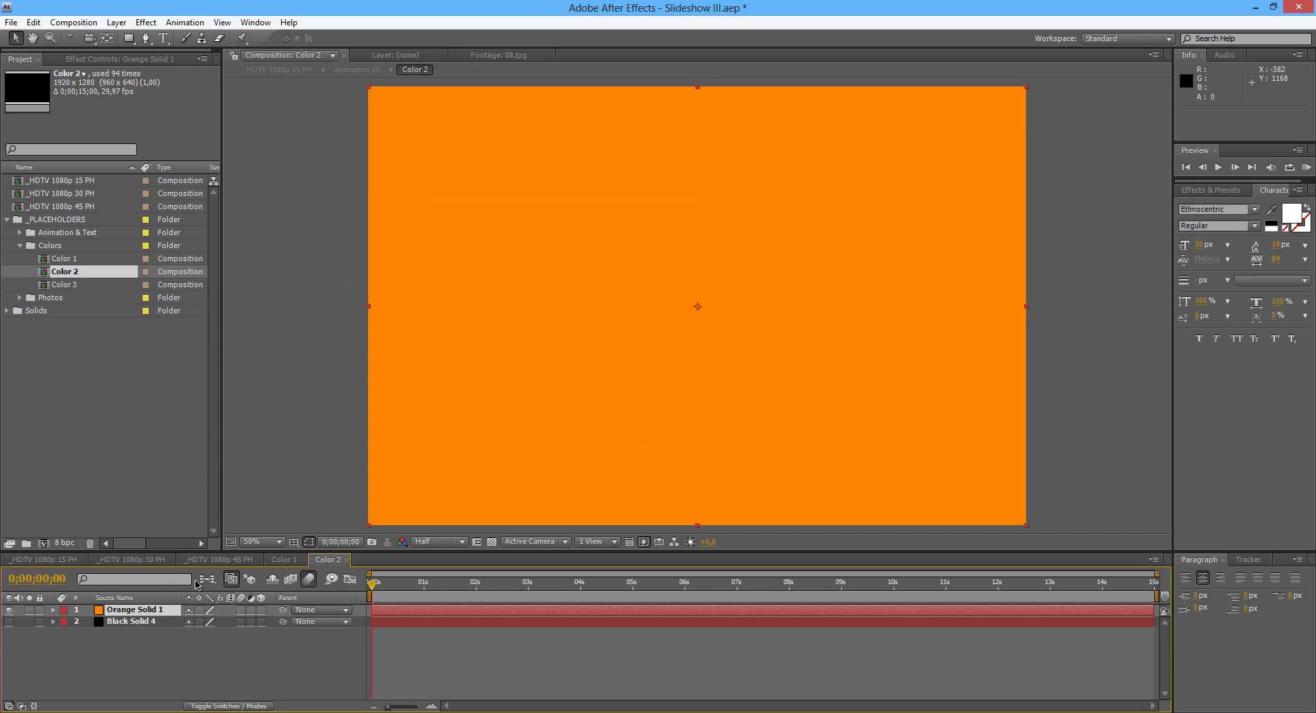
click(48, 558)
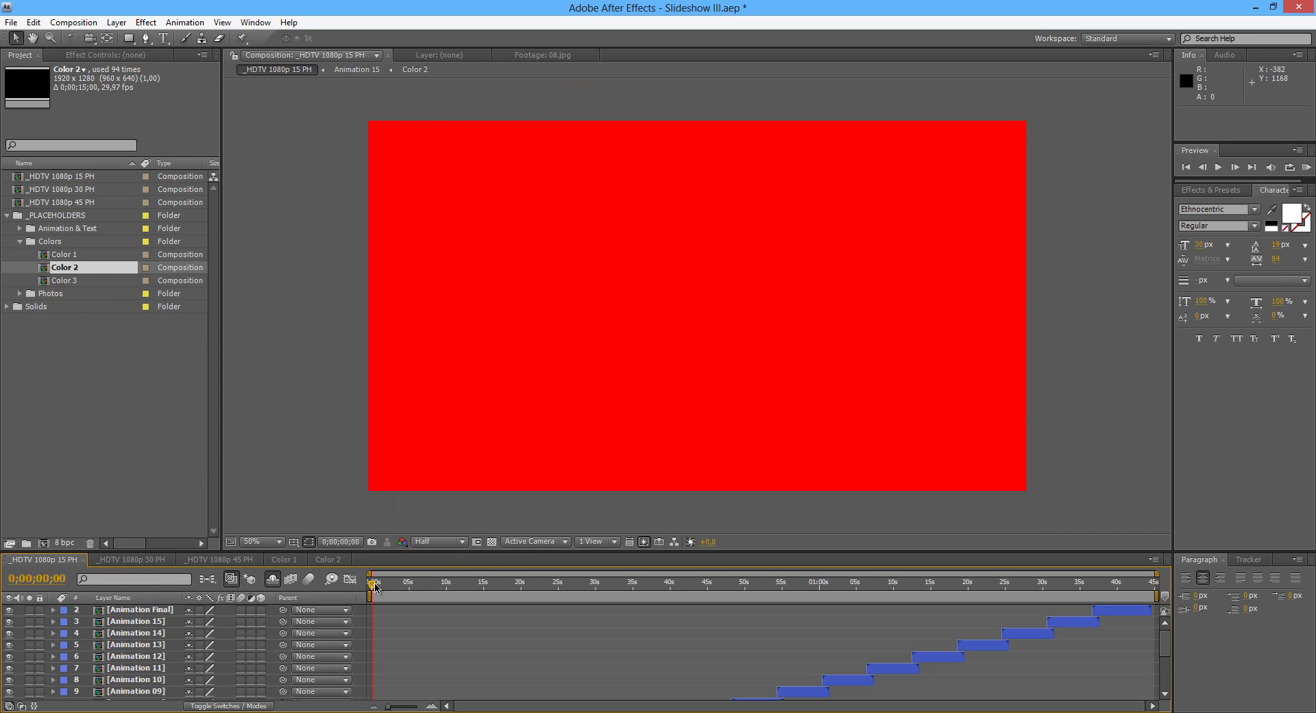
drag(375, 588, 449, 586)
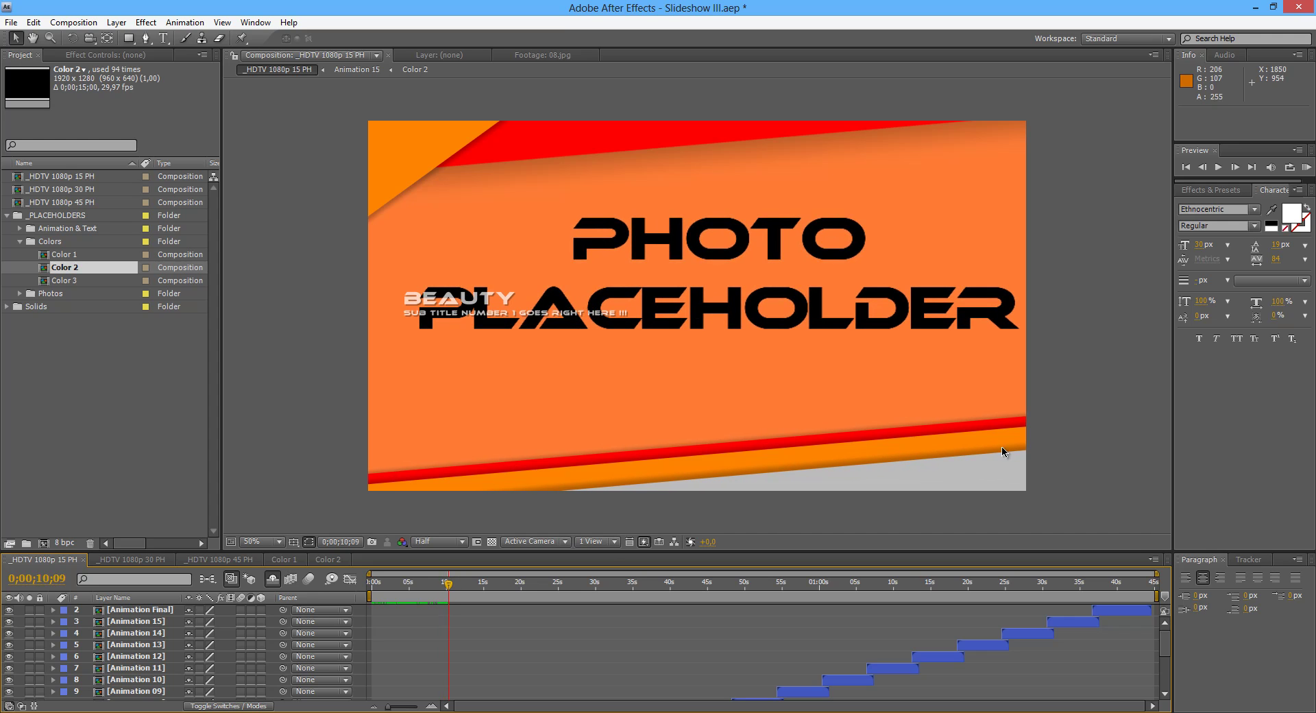
- Add a magenta solid in Color 3 and preview the magenta band in 15 PH
double_click(87, 283)
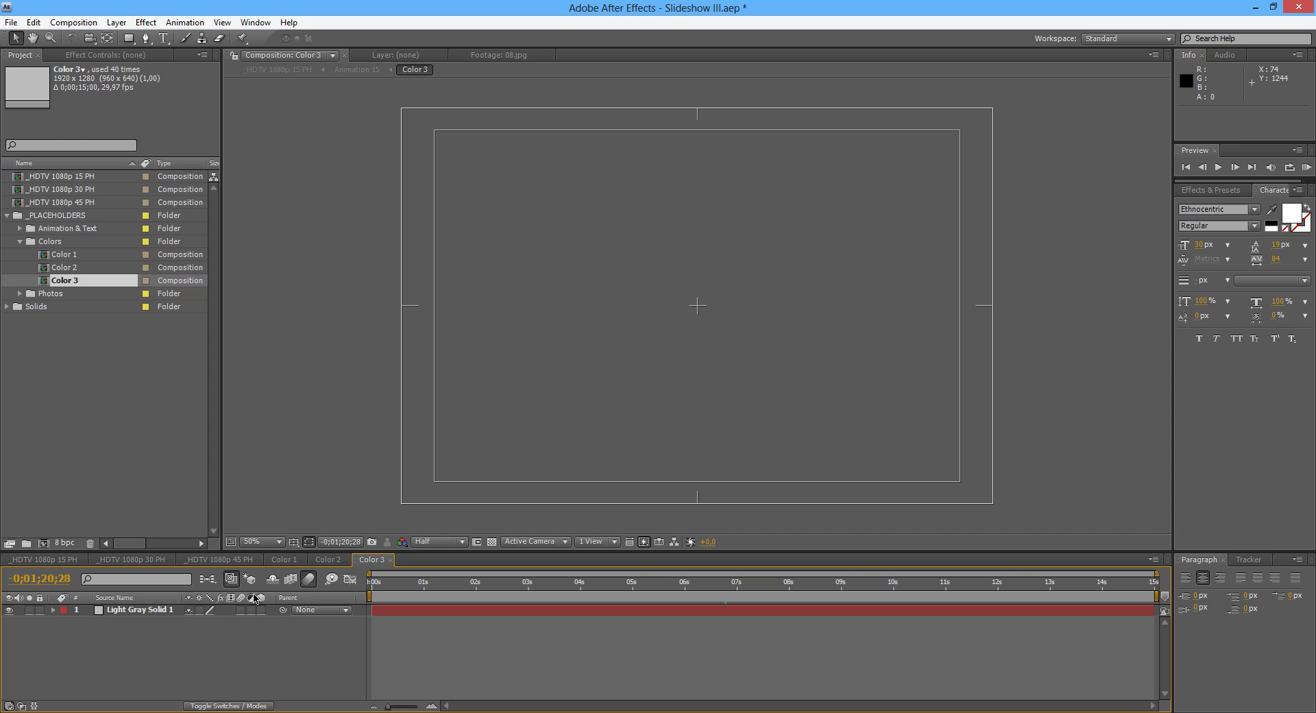
right_click(244, 642)
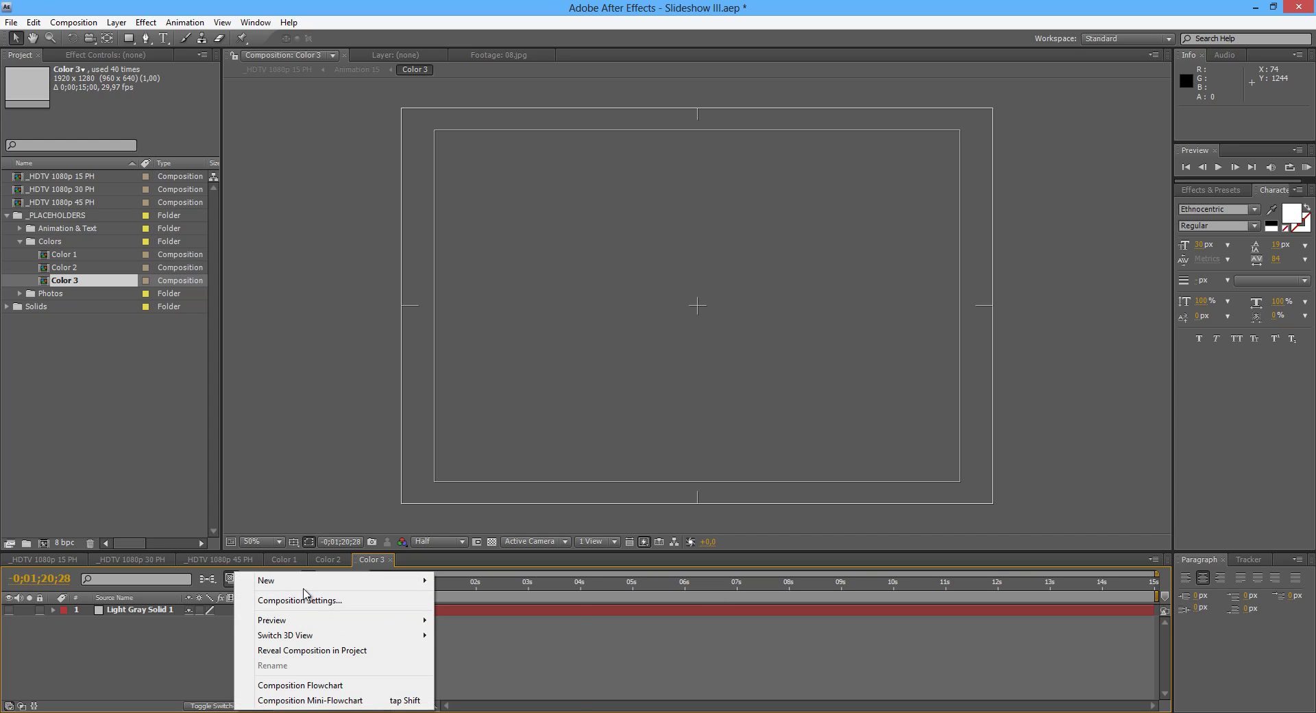
mouse_move(306, 583)
click(466, 614)
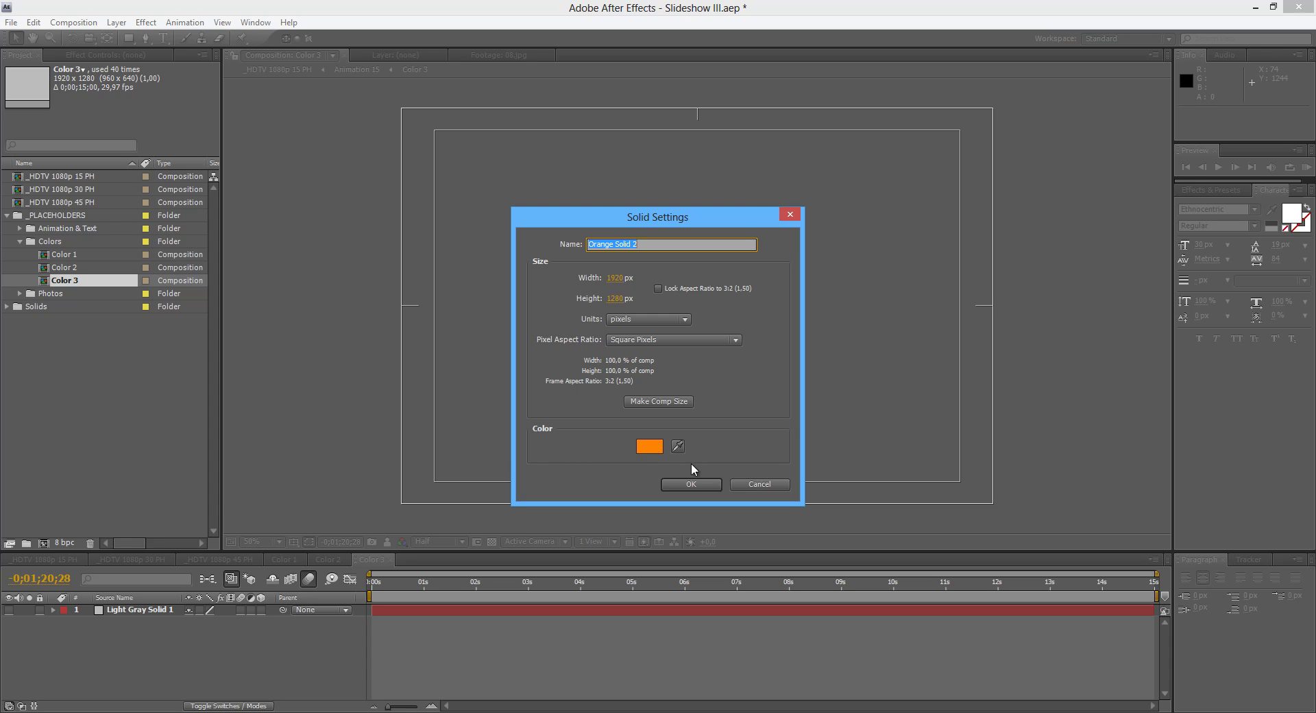
click(649, 446)
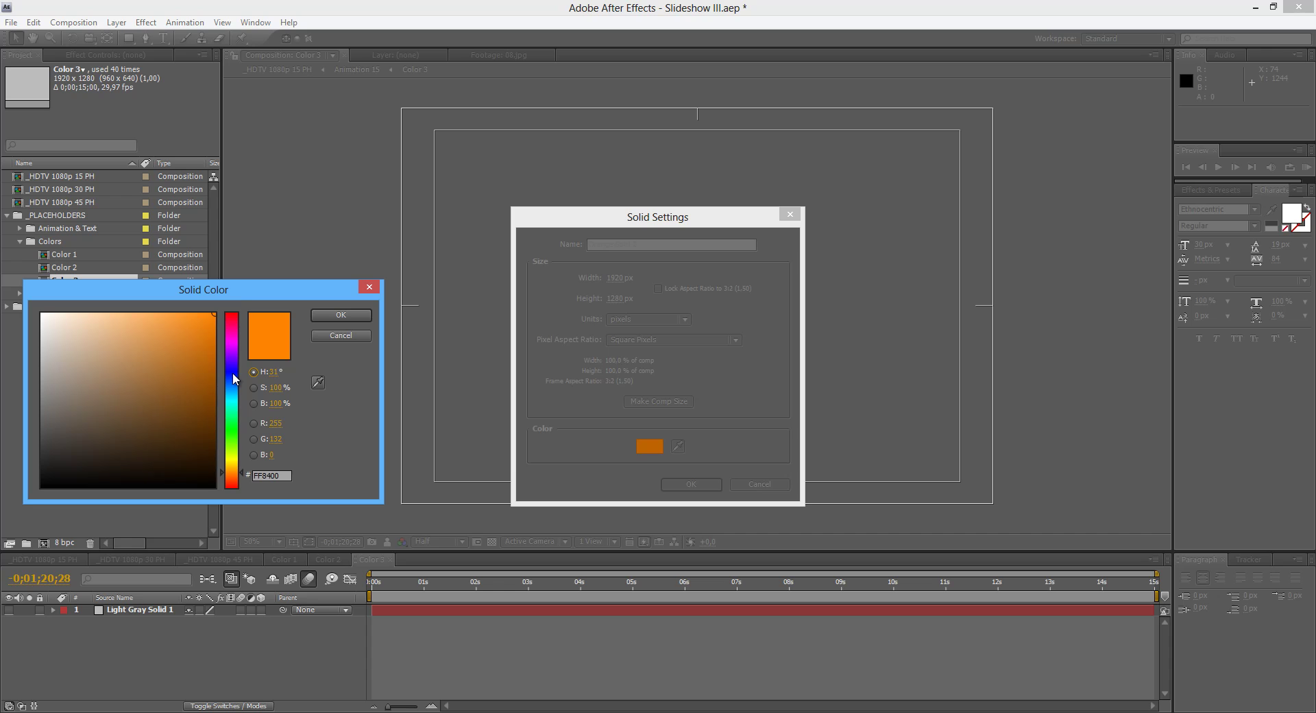
click(233, 372)
mouse_move(215, 322)
mouse_down()
mouse_move(214, 357)
mouse_move(230, 344)
mouse_move(211, 332)
mouse_move(216, 312)
mouse_up()
click(233, 352)
click(341, 315)
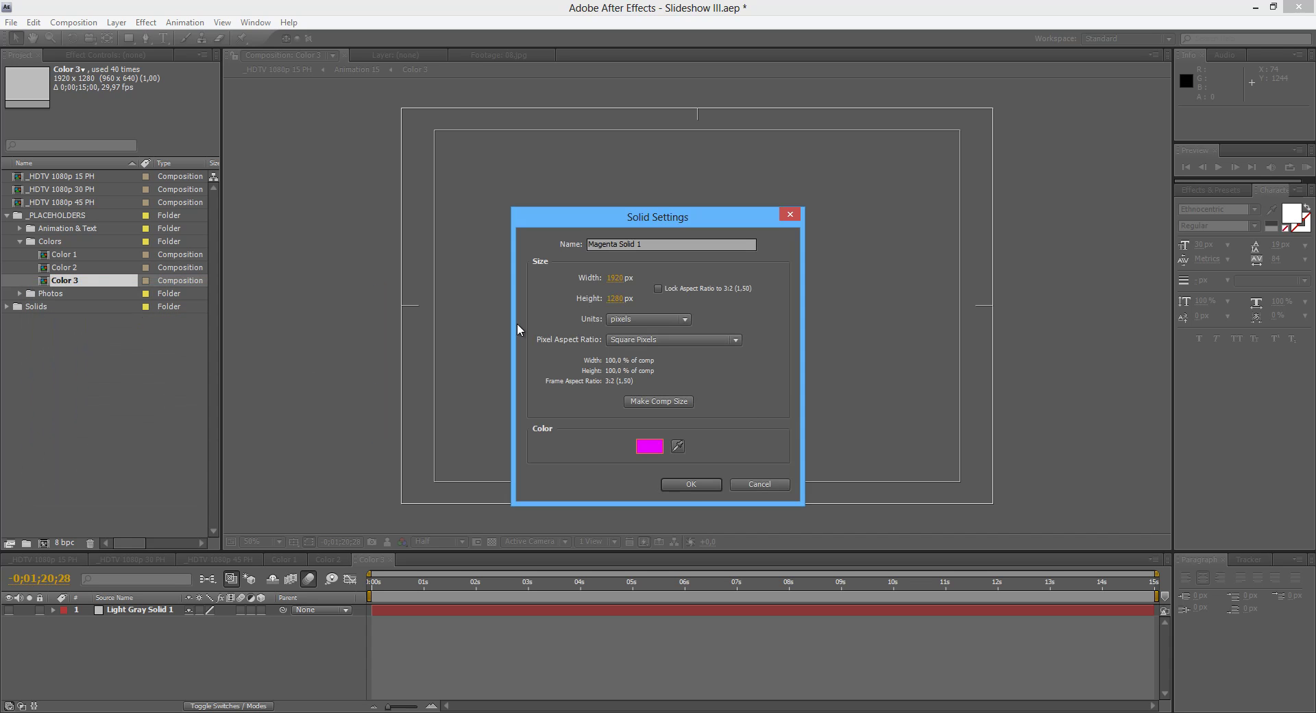
click(686, 487)
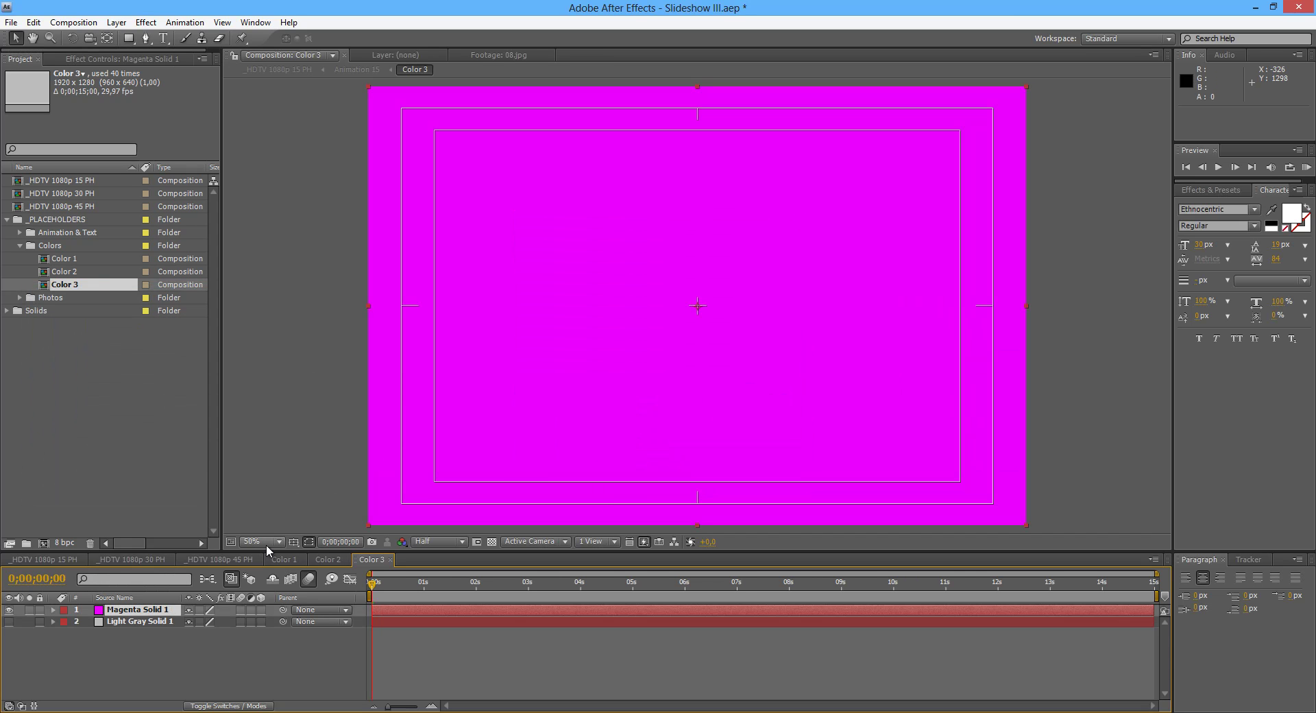
click(50, 559)
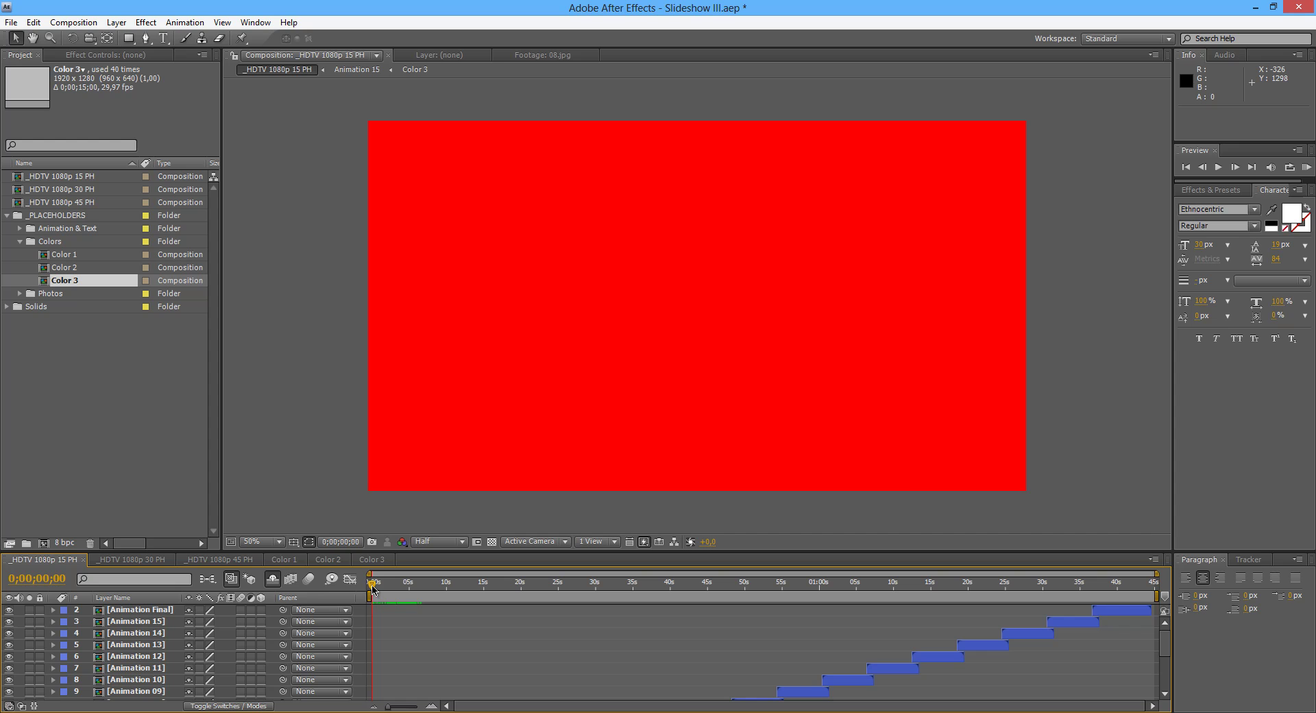
drag(373, 587, 453, 588)
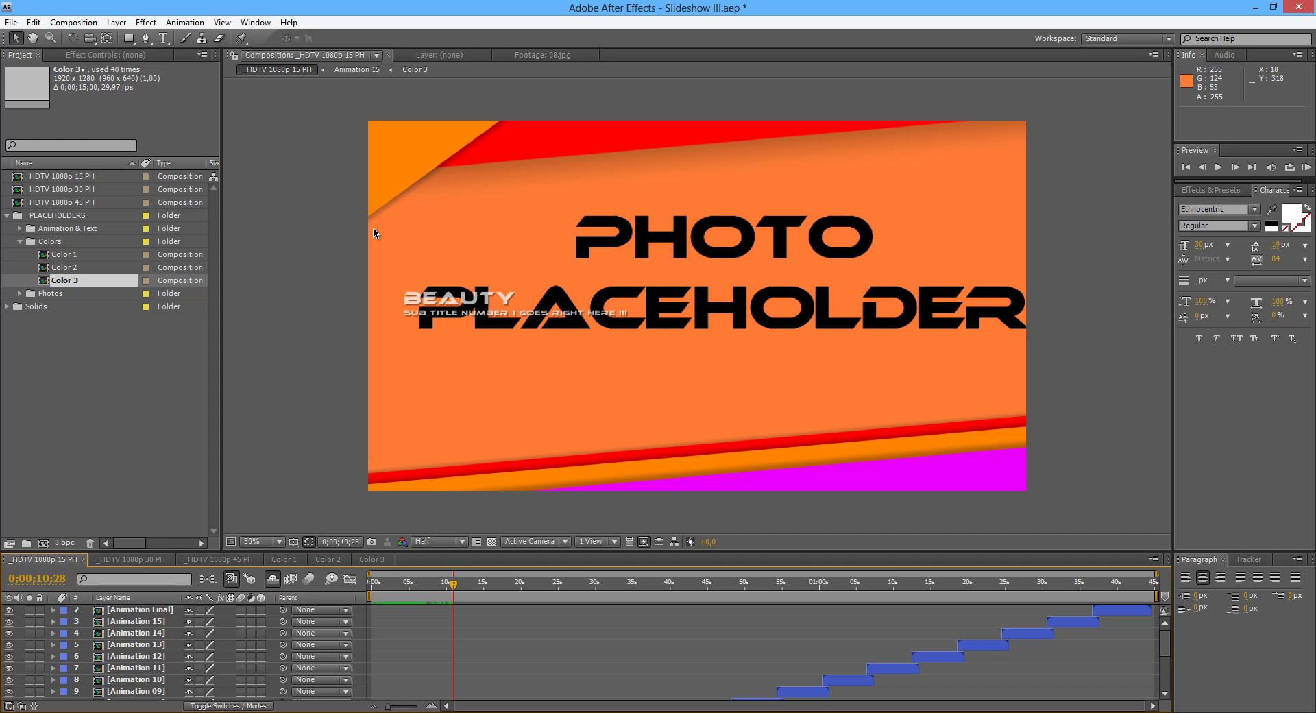
- Delete the red, orange and magenta solids from Color 1–3 and unhide White Solid 1
click(284, 559)
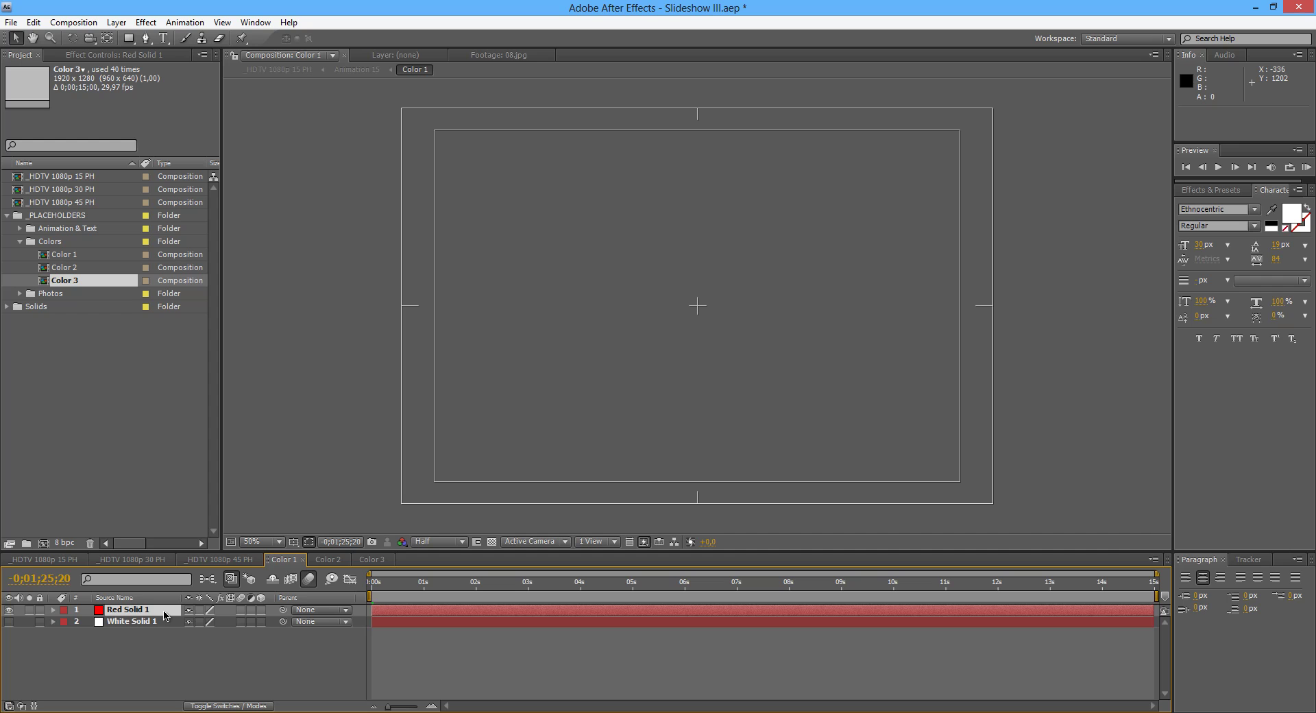
drag(449, 591, 327, 593)
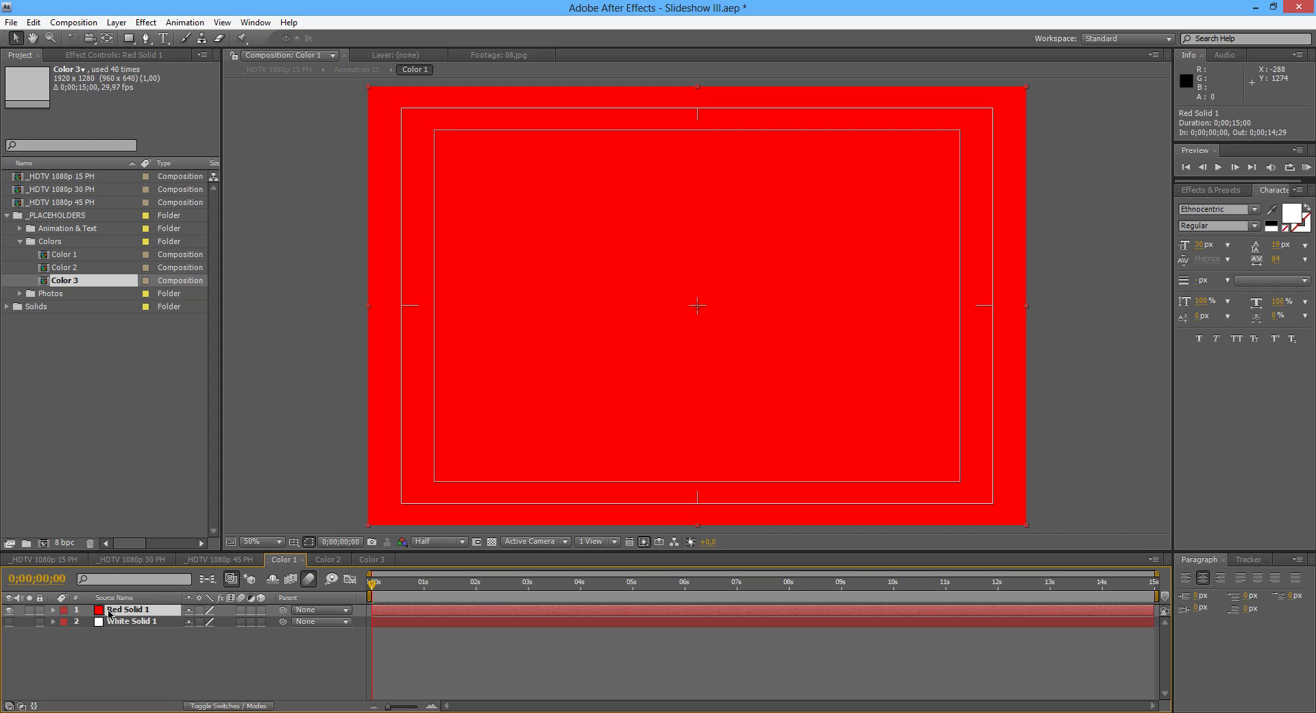
key(Delete)
click(9, 609)
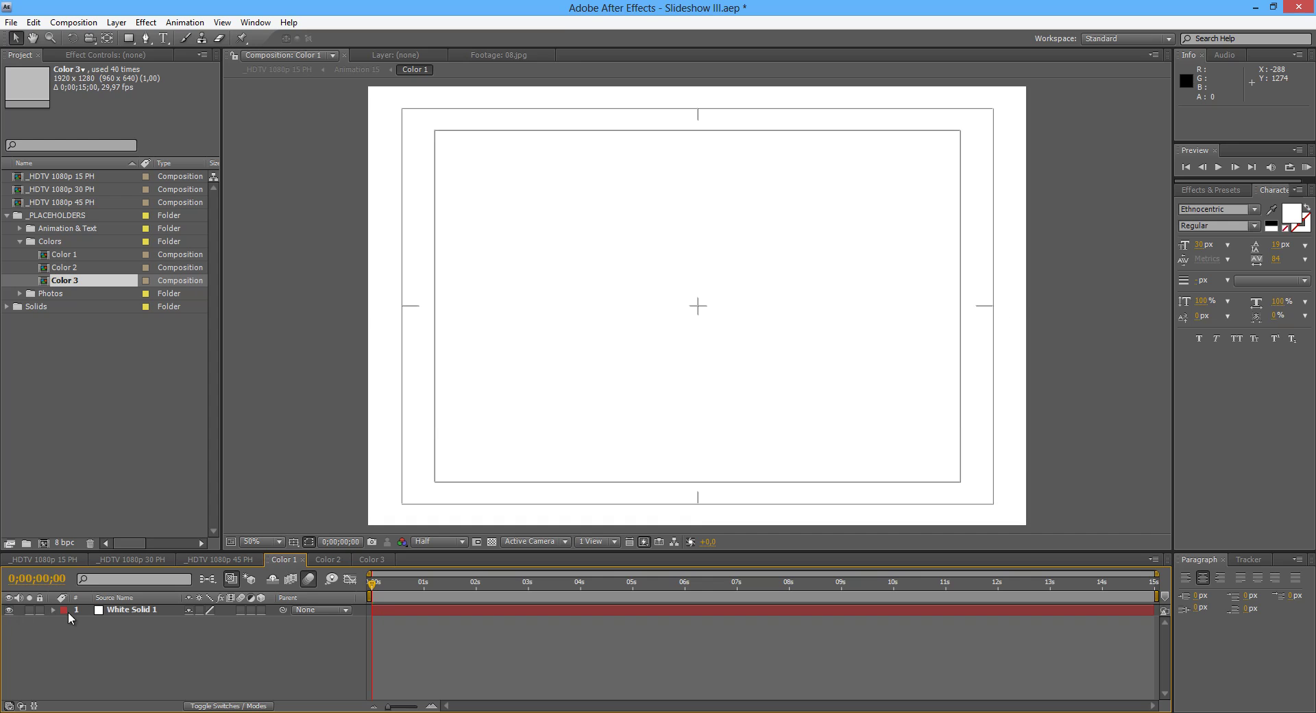
click(327, 559)
key(Delete)
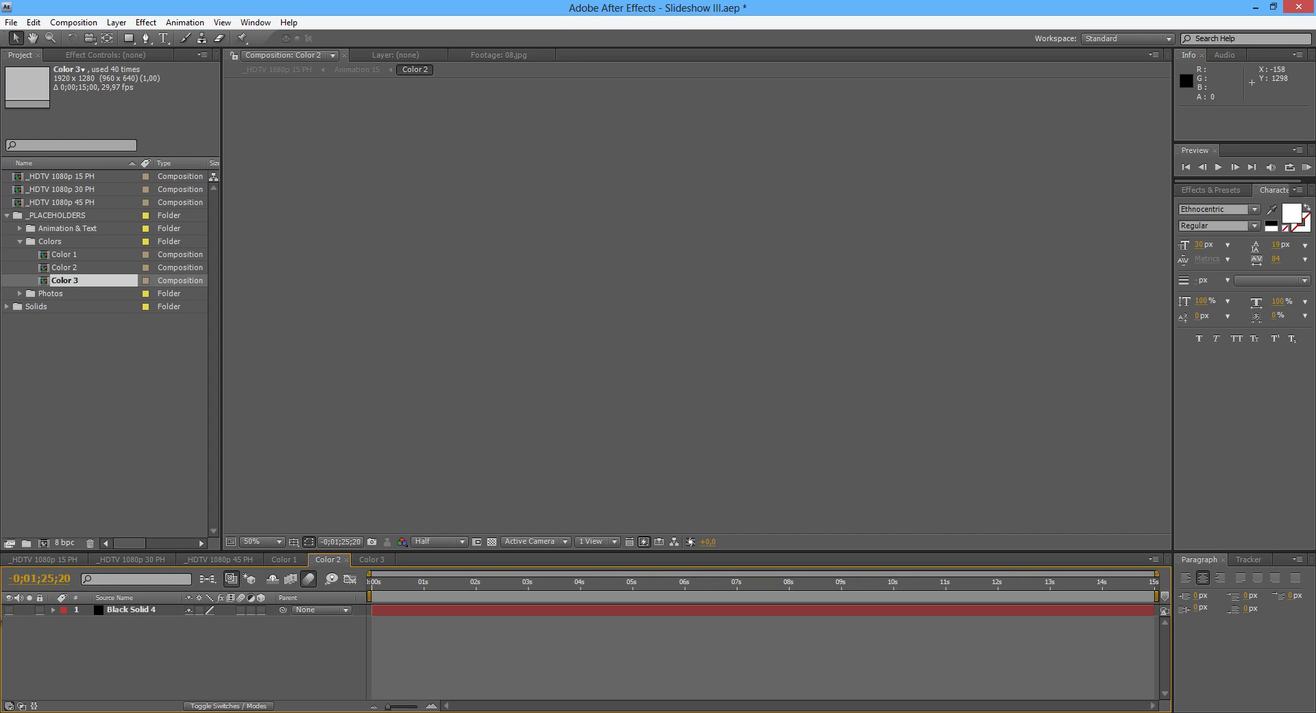
click(372, 559)
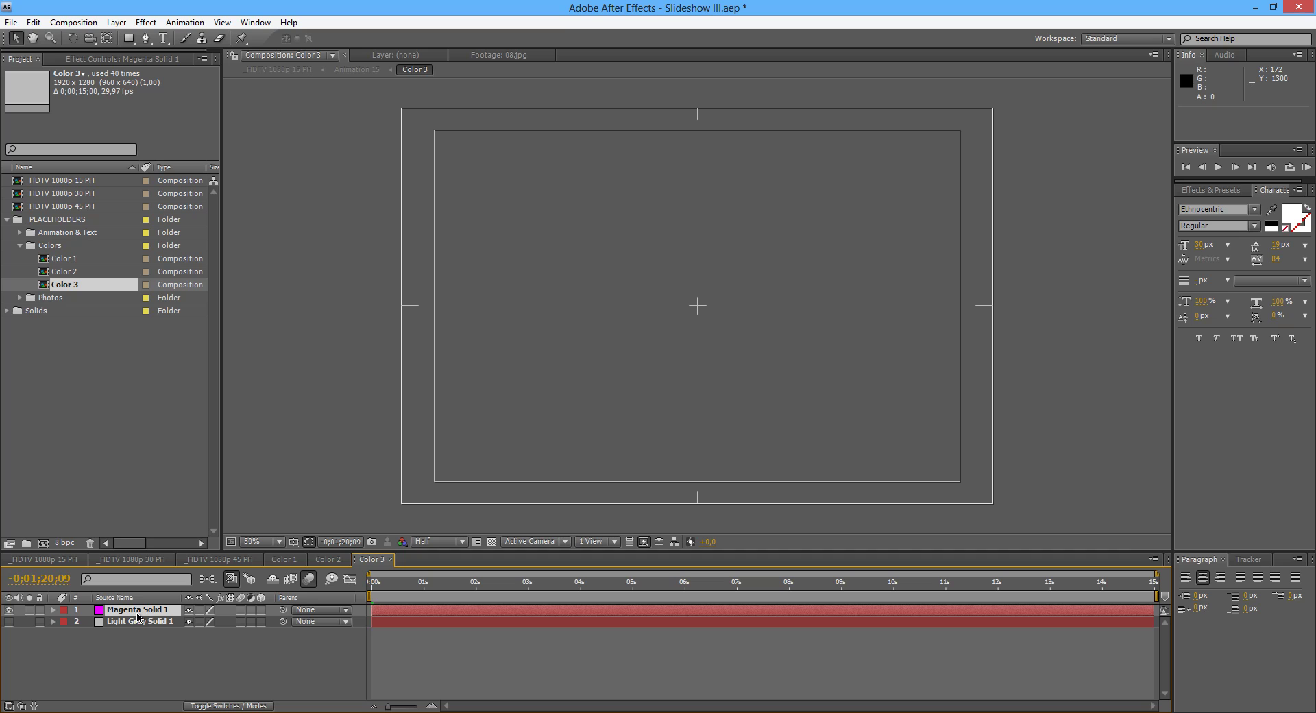
key(Delete)
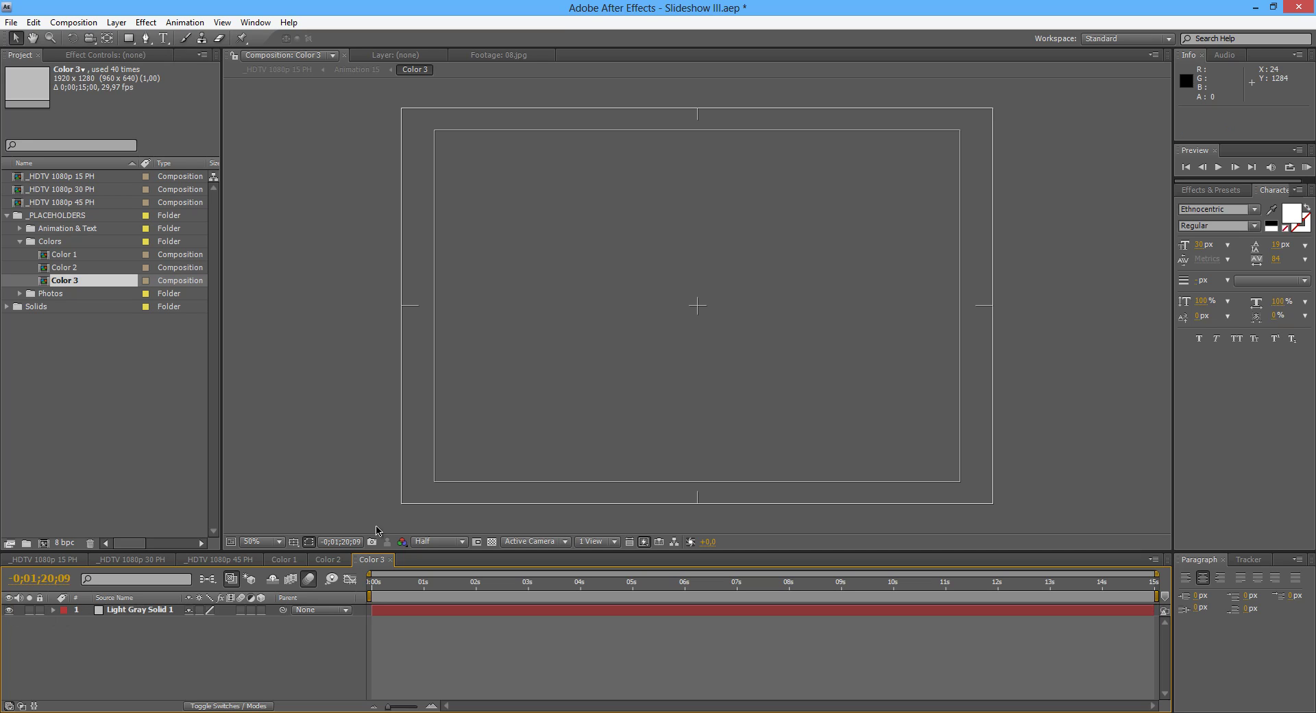
- Close the Color 1–3 comps and check the black, white and grey title in 15 PH
click(390, 560)
click(346, 559)
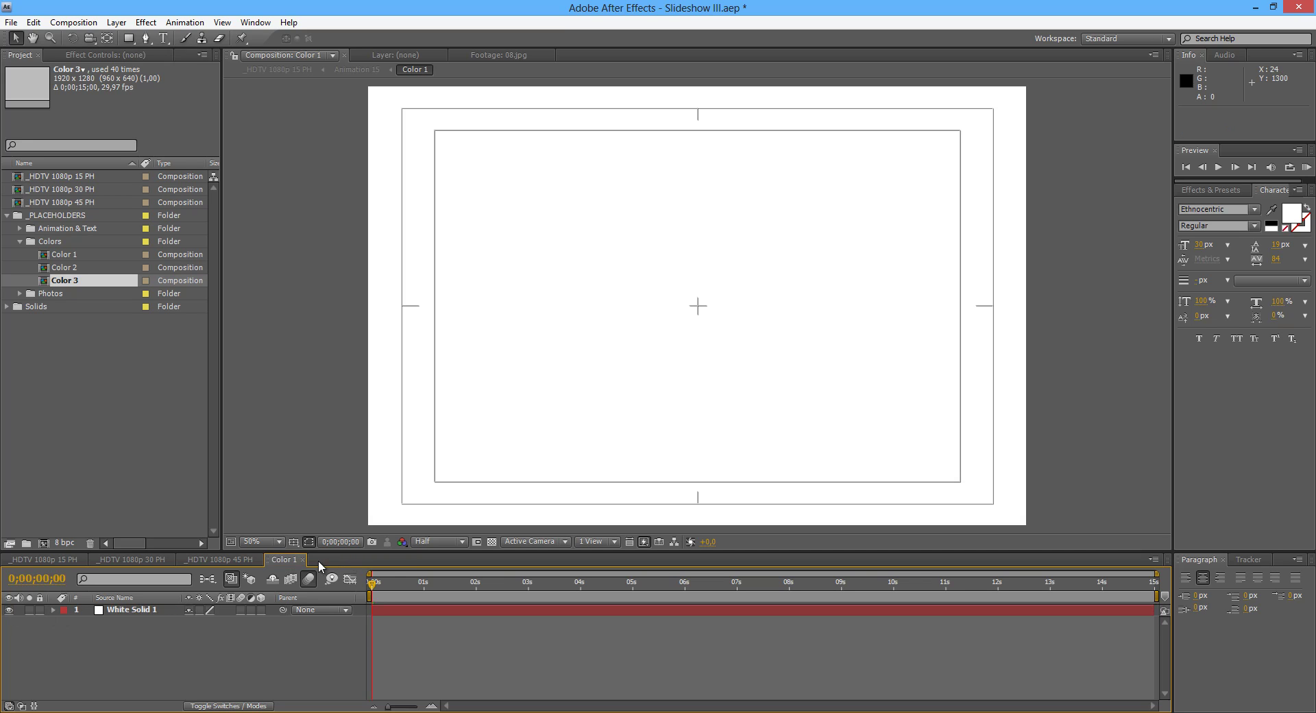
click(306, 560)
click(43, 559)
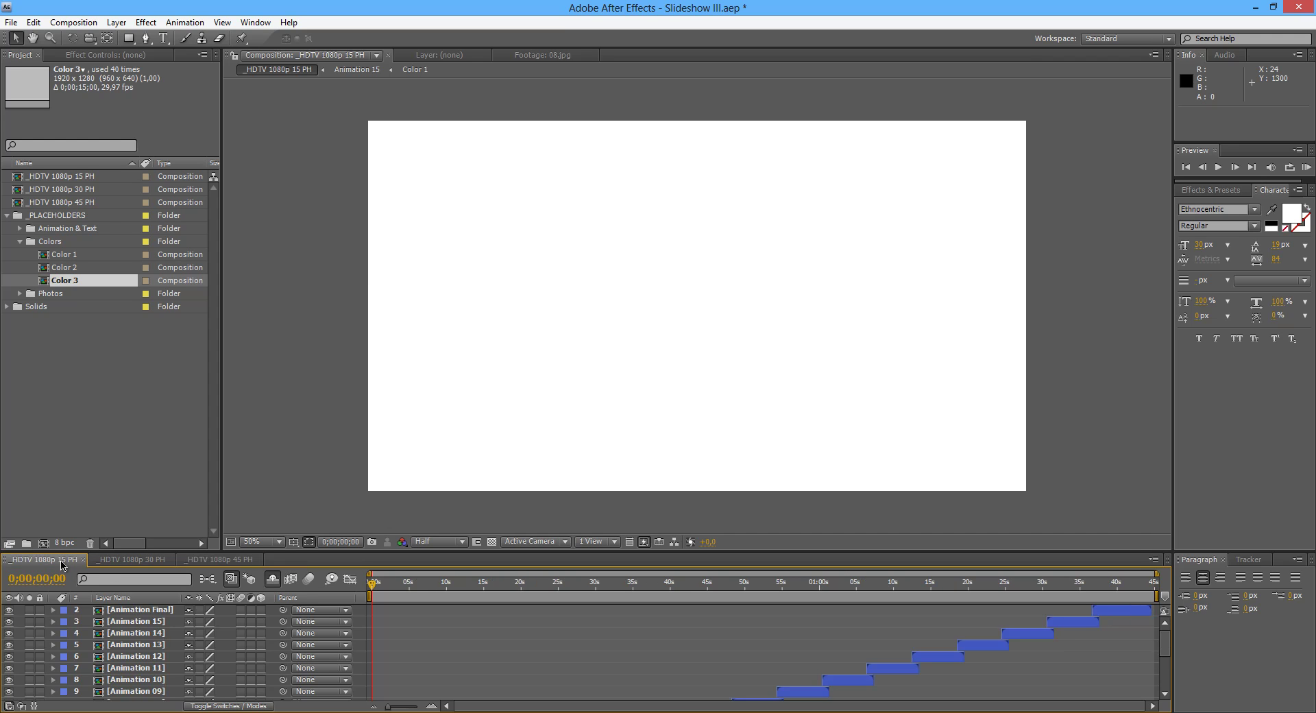
drag(374, 589, 401, 588)
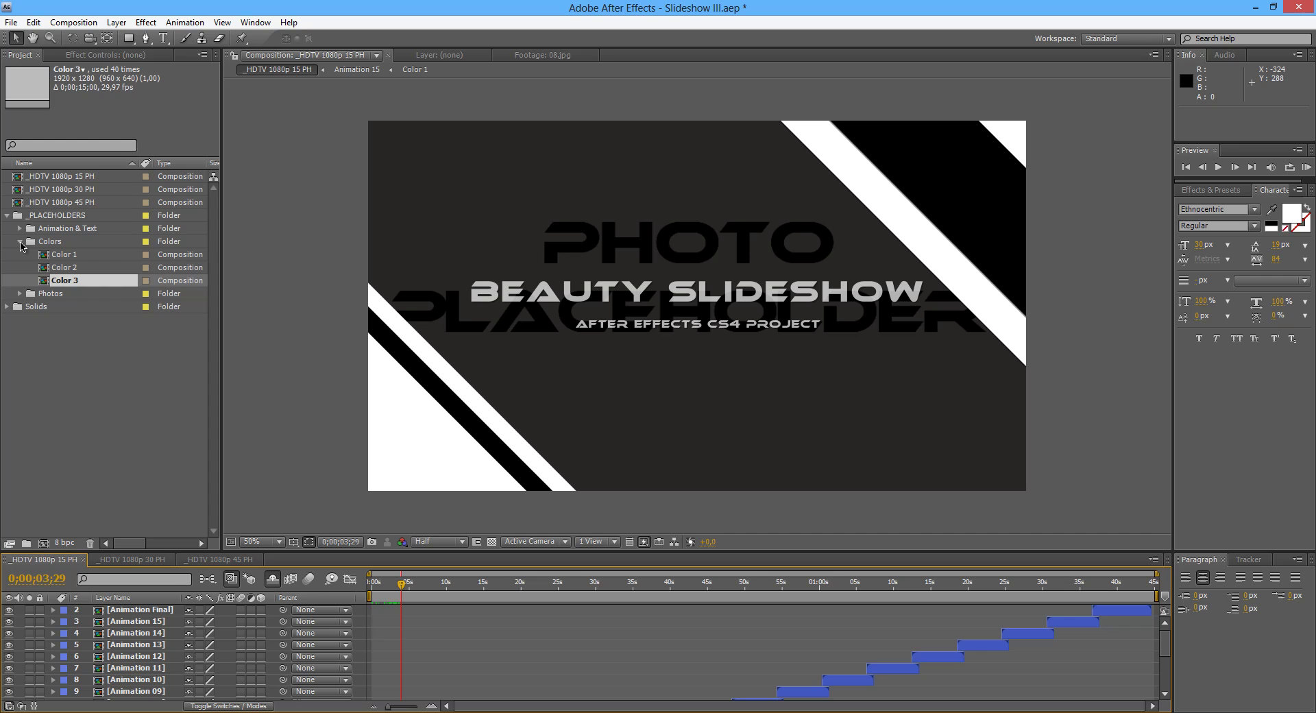
- Collapse Colors, expand Photos, and select its Pictures subfolder
click(21, 242)
click(48, 257)
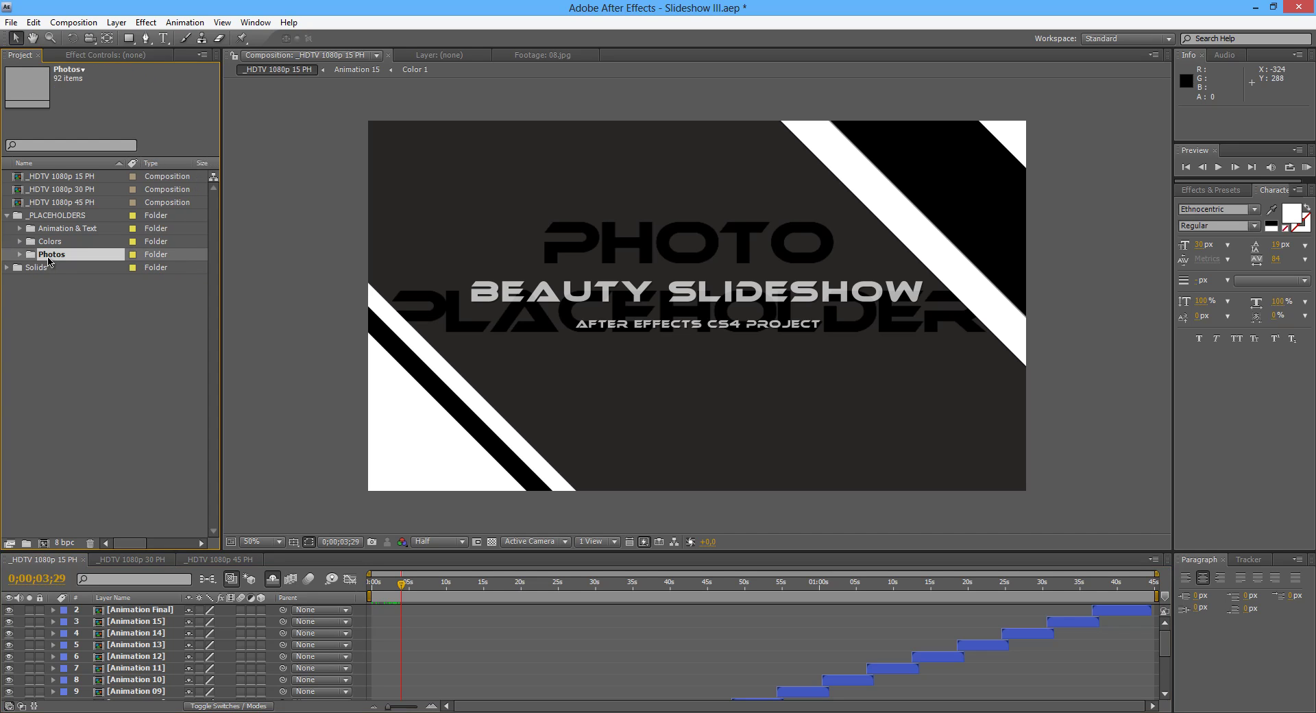
click(20, 255)
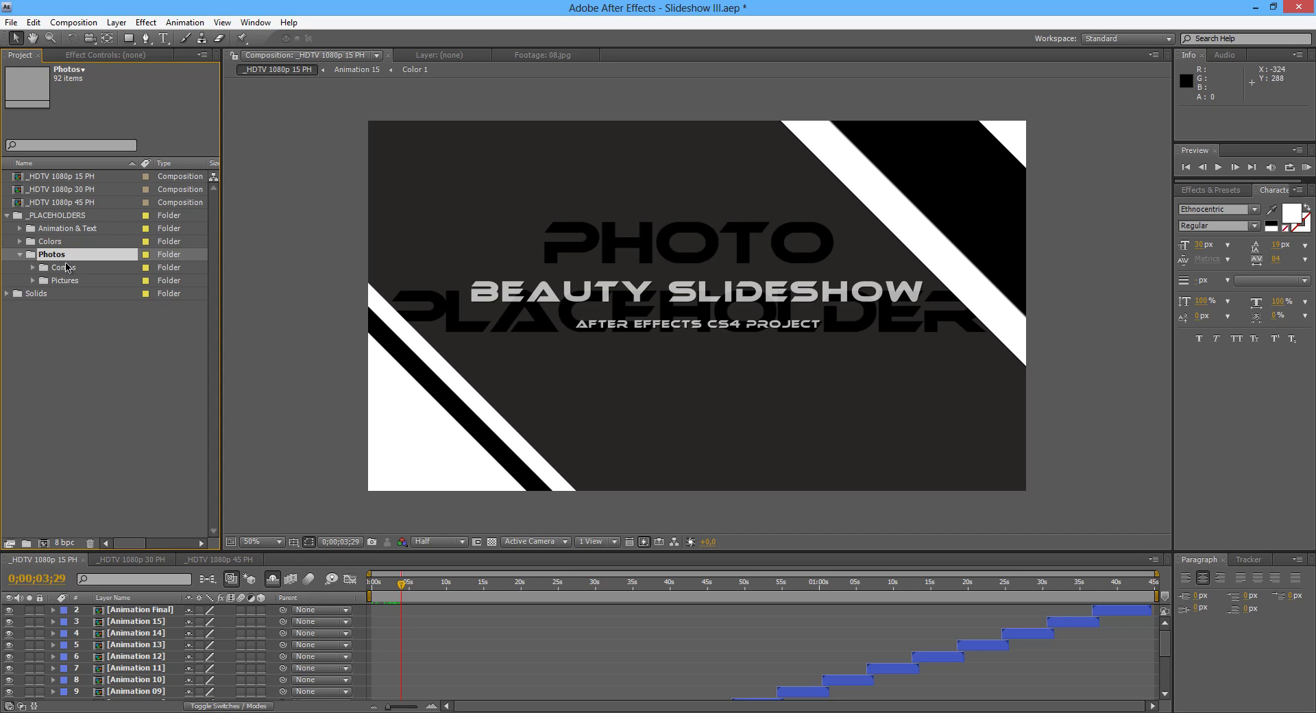
click(64, 284)
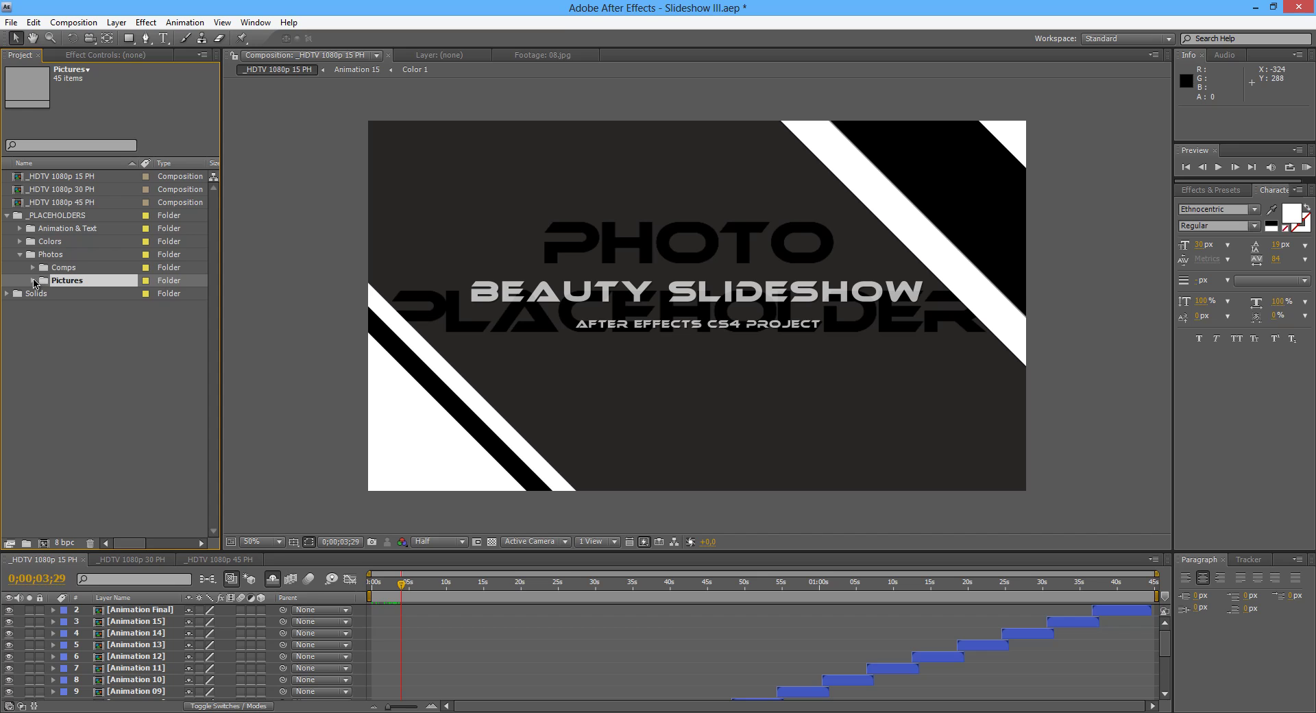
- Expand Pictures and replace the 01.jpg and 02.jpg placeholders with photos 01 and 02
click(33, 281)
scroll(96, 308, down, 6)
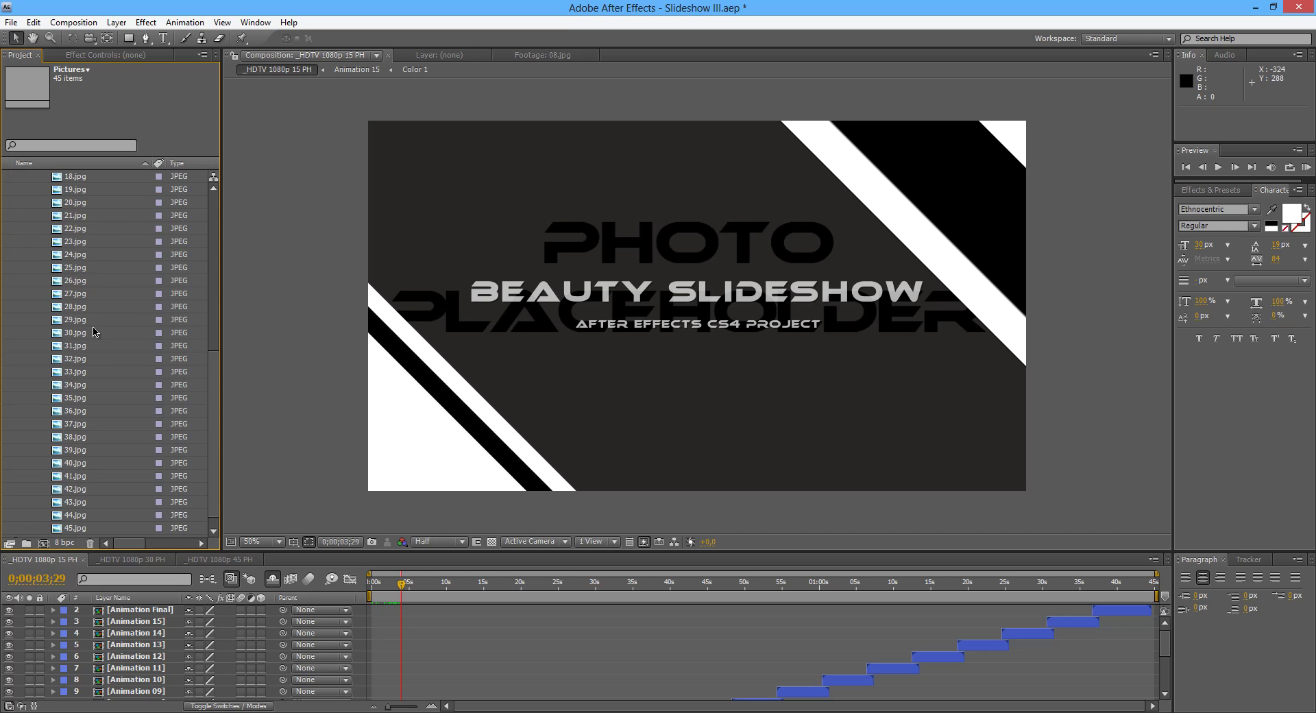
scroll(66, 336, up, 7)
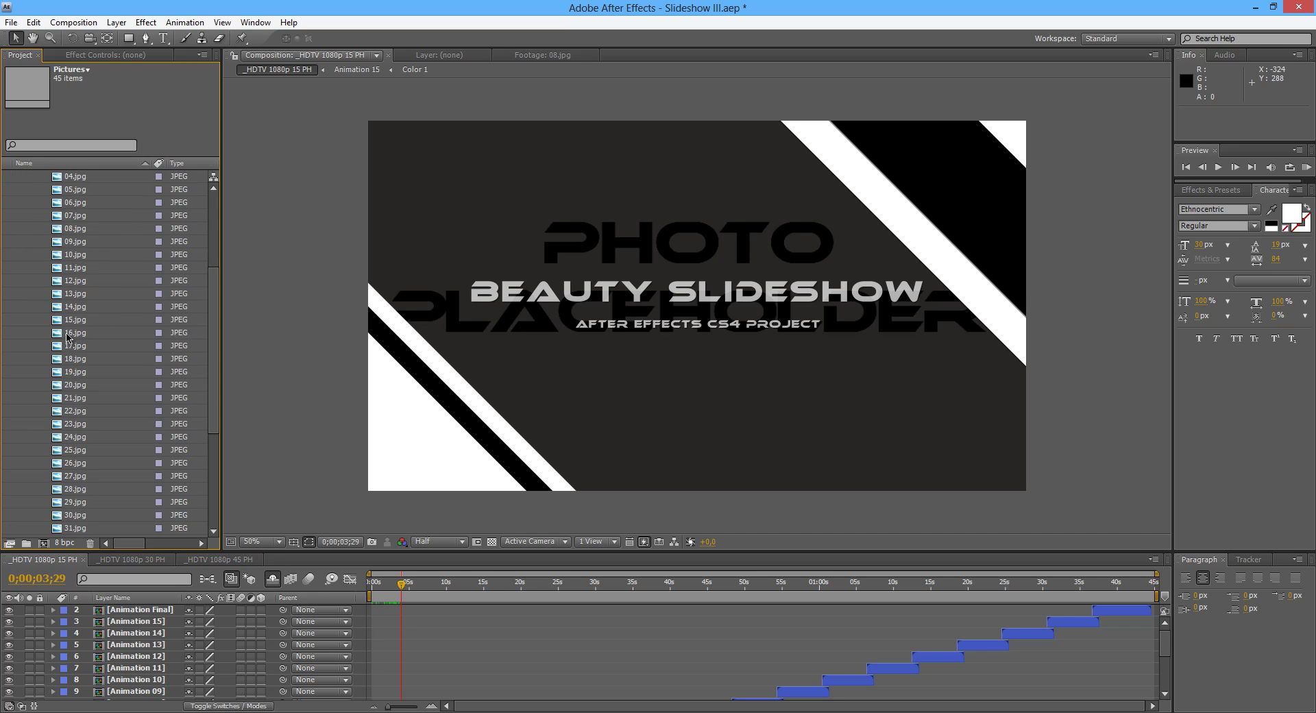
click(79, 295)
right_click(81, 295)
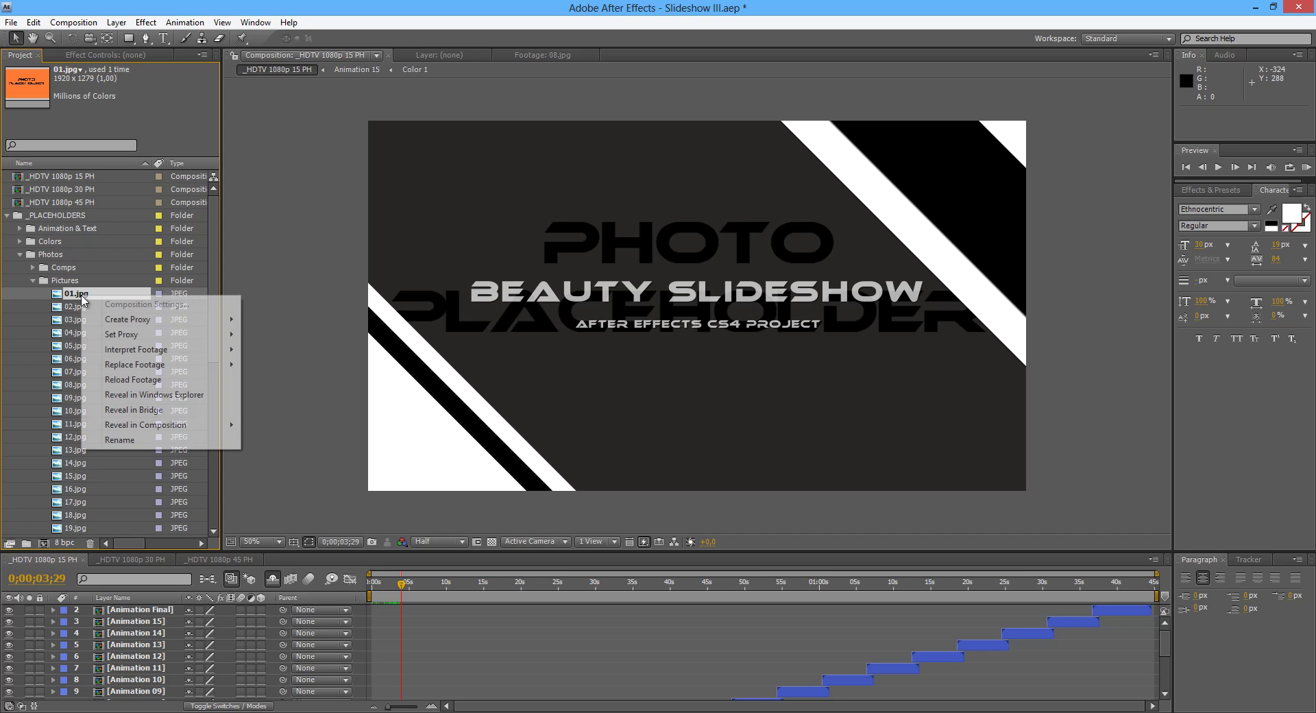
mouse_move(175, 365)
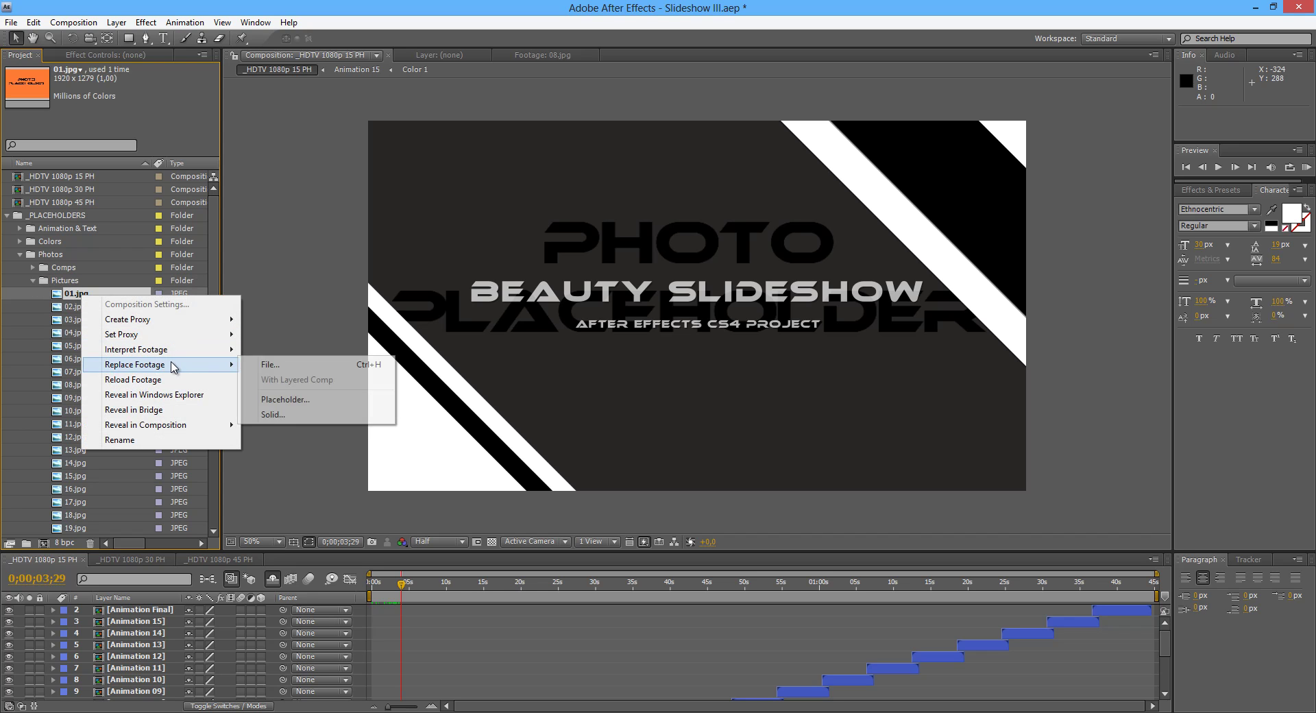
click(302, 365)
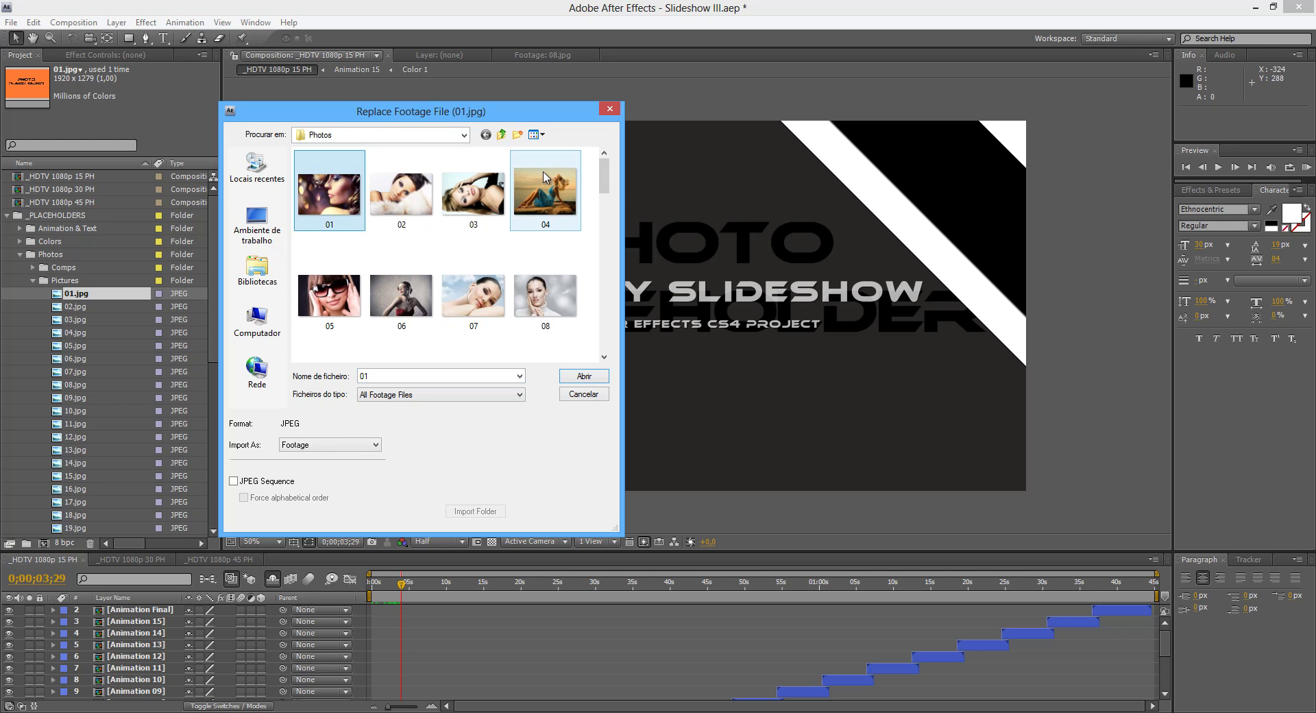
click(588, 376)
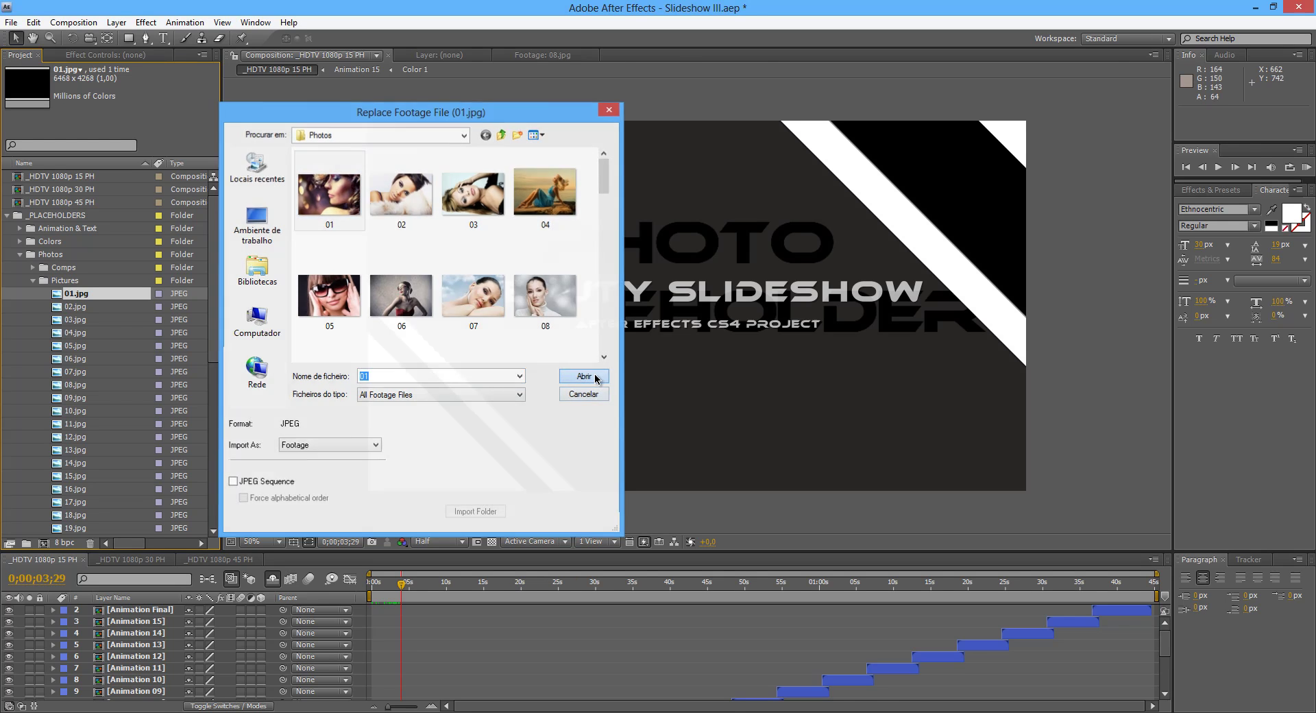
right_click(83, 310)
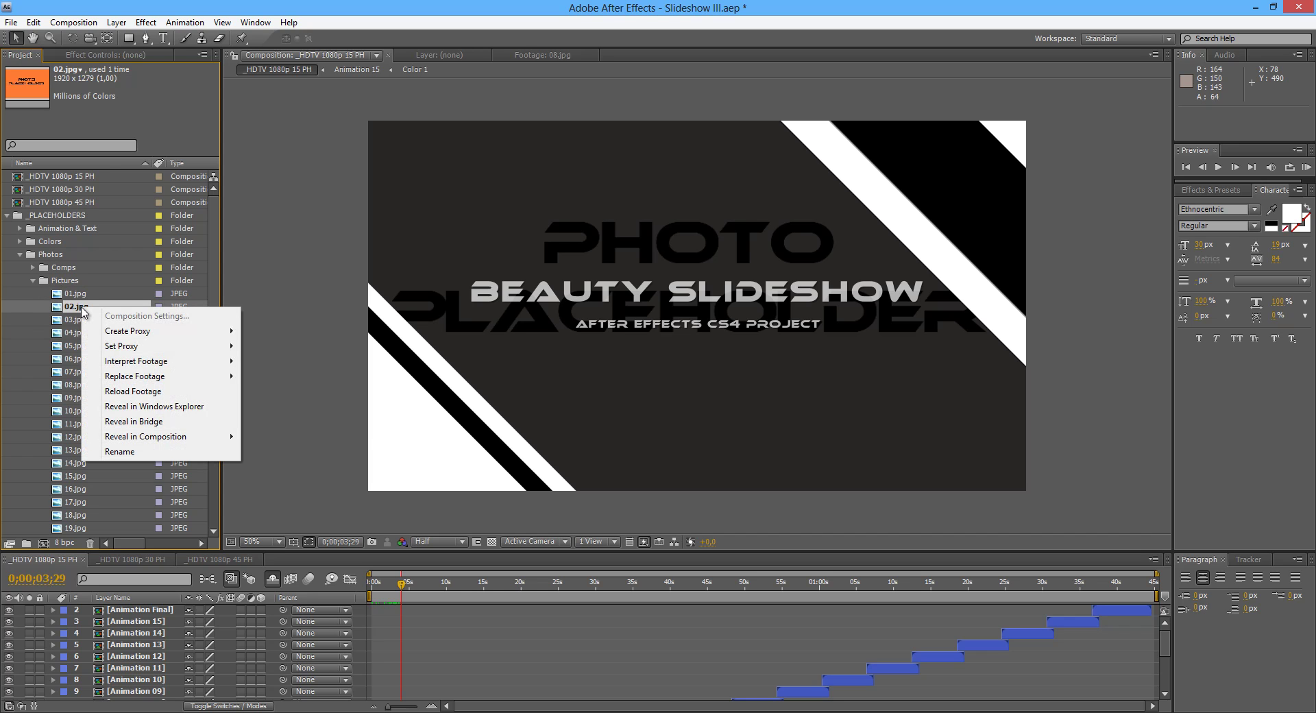
mouse_move(146, 378)
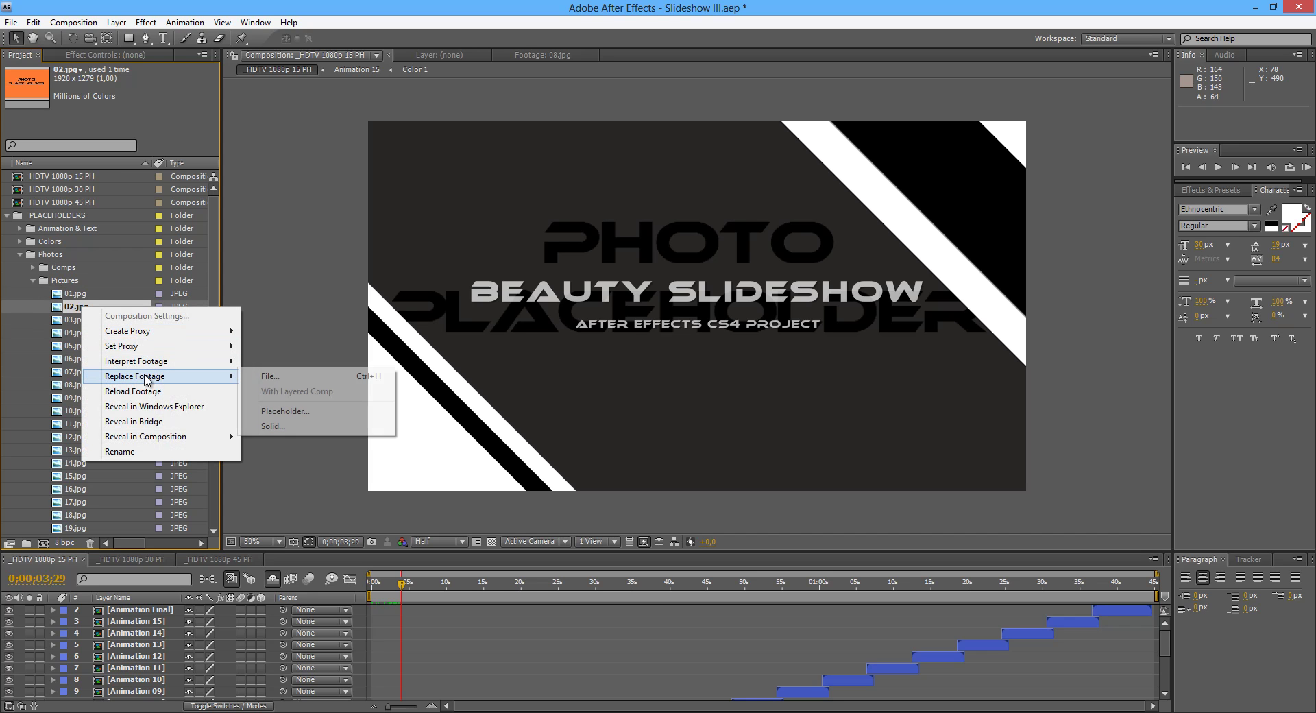
click(288, 378)
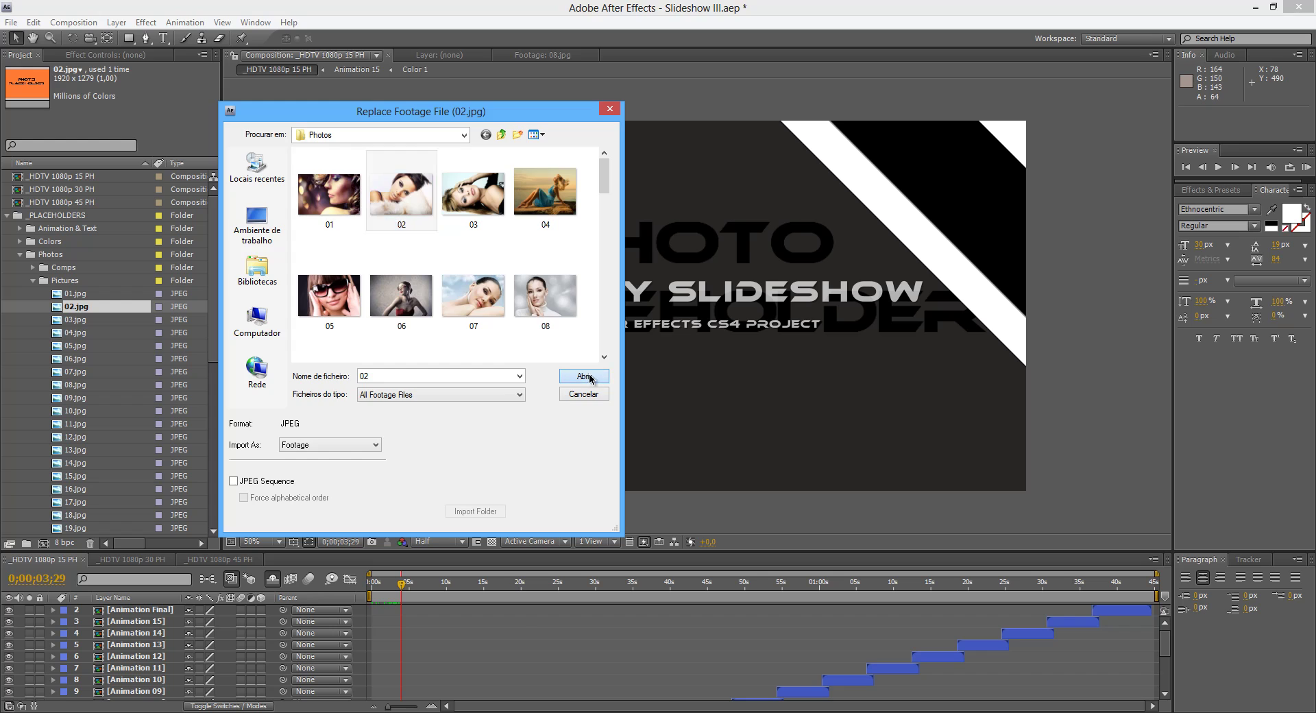
click(584, 375)
- Replace the 03.jpg, 04.jpg and 05.jpg placeholders with photos 03, 04 and 05
right_click(78, 321)
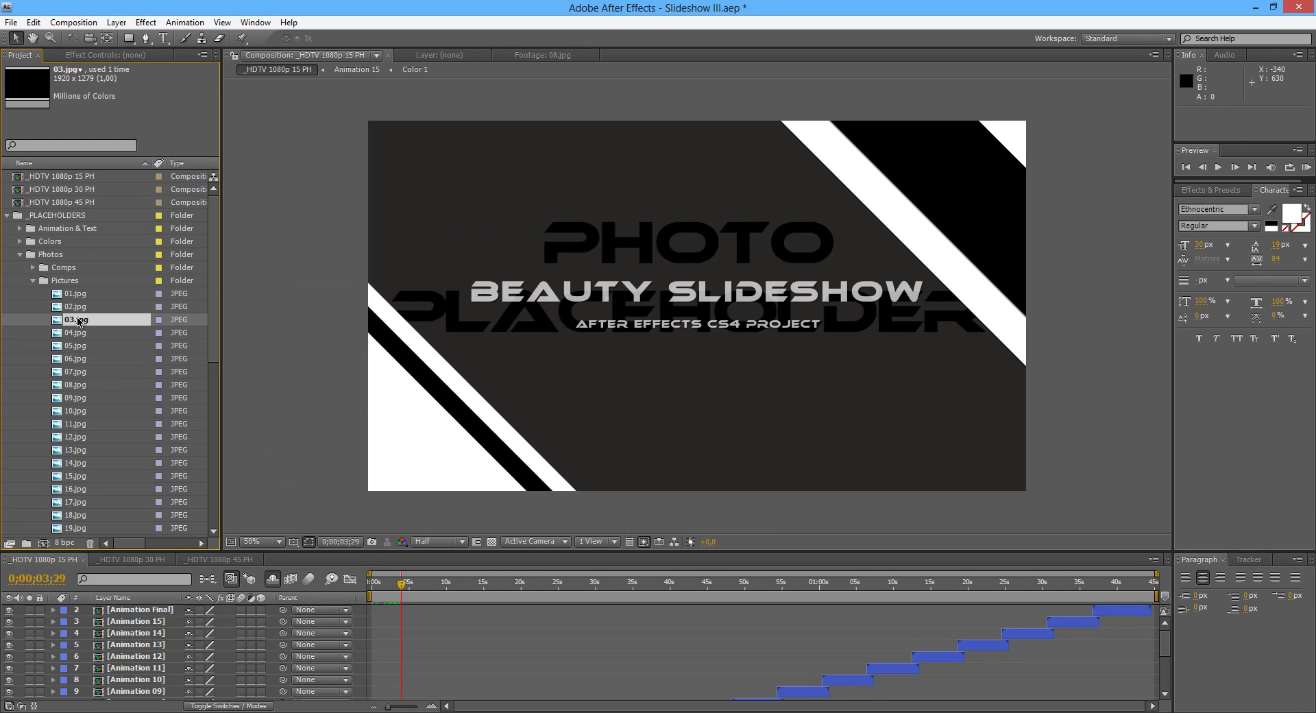
mouse_move(136, 388)
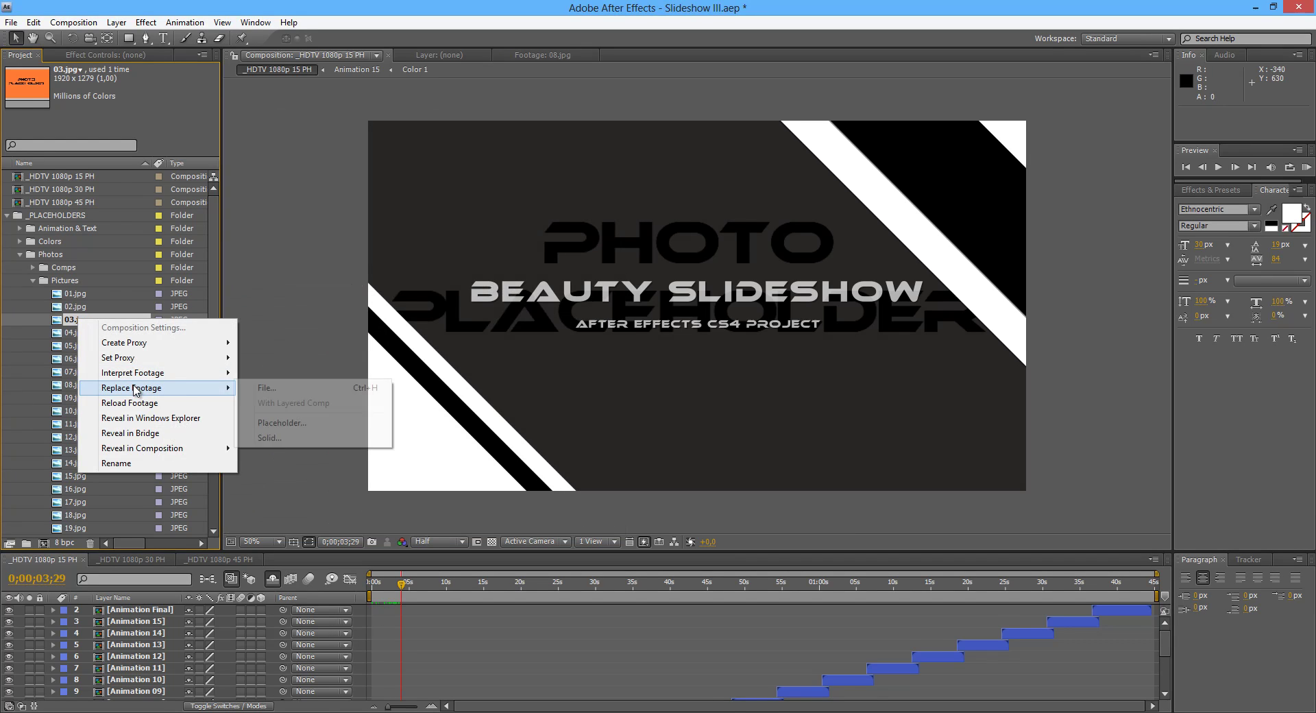
click(270, 388)
click(473, 195)
click(587, 378)
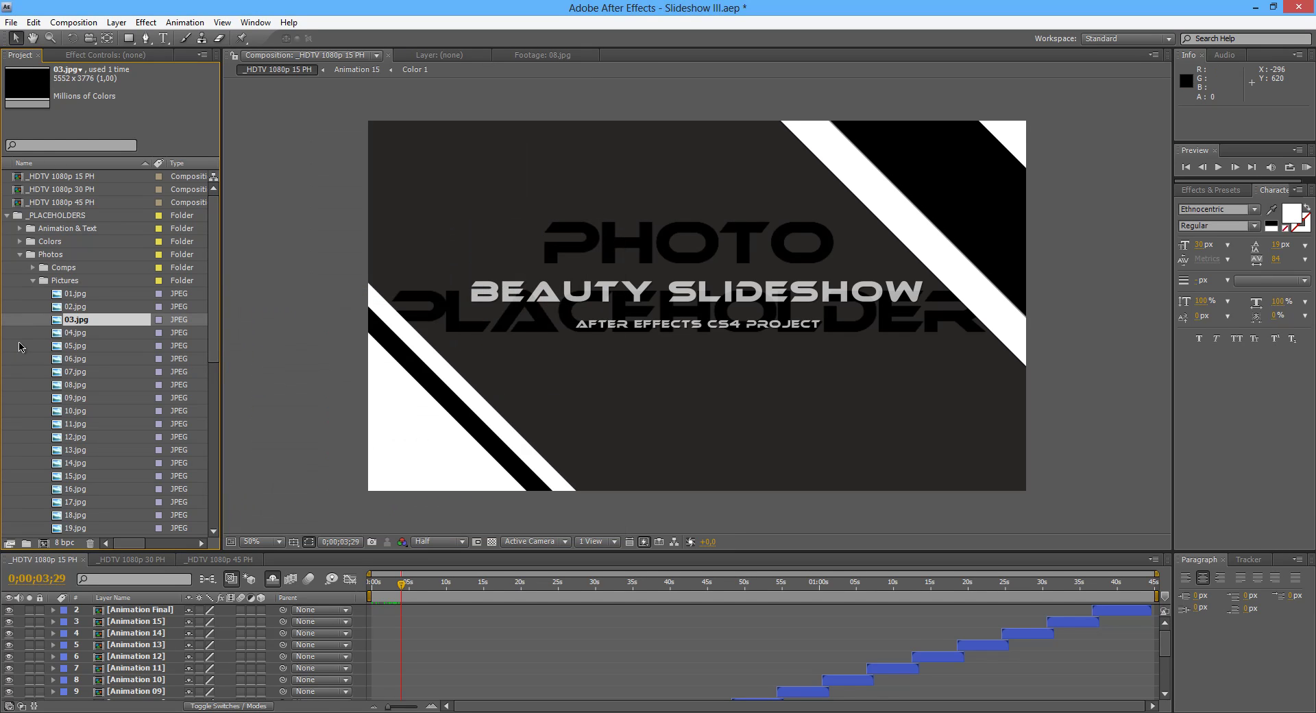
right_click(83, 335)
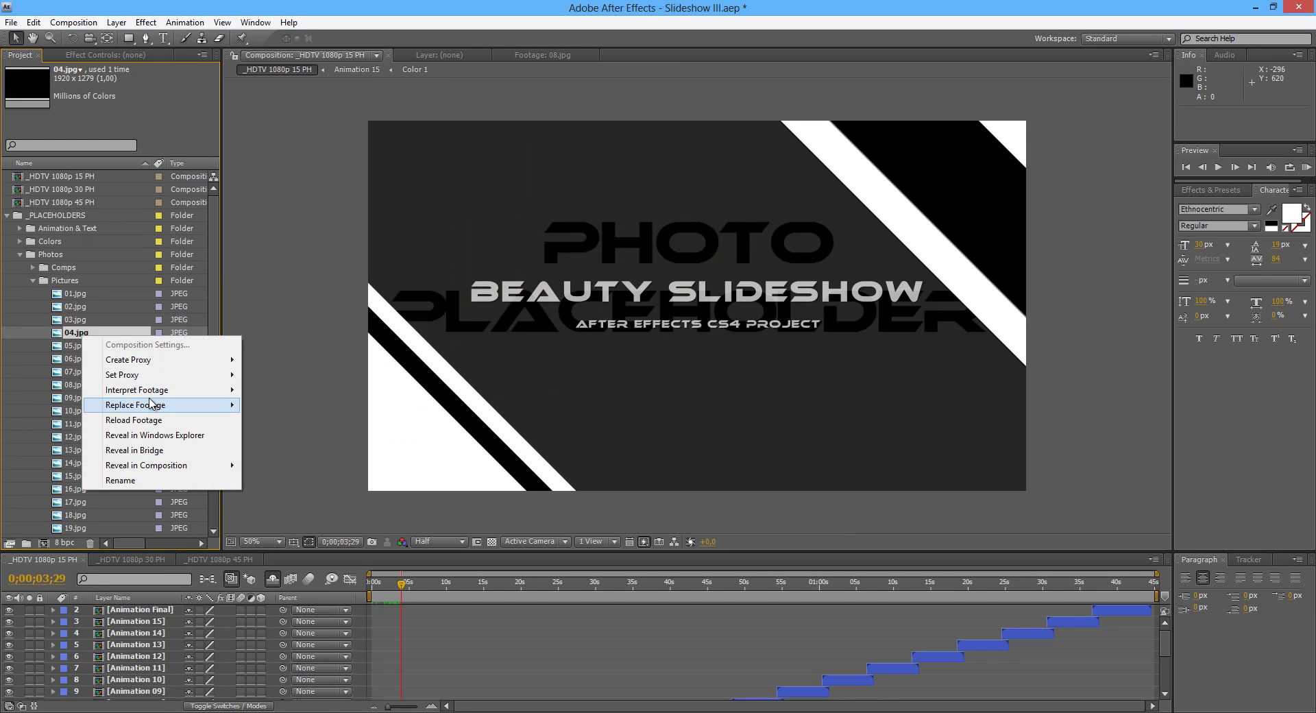
mouse_move(151, 404)
click(288, 405)
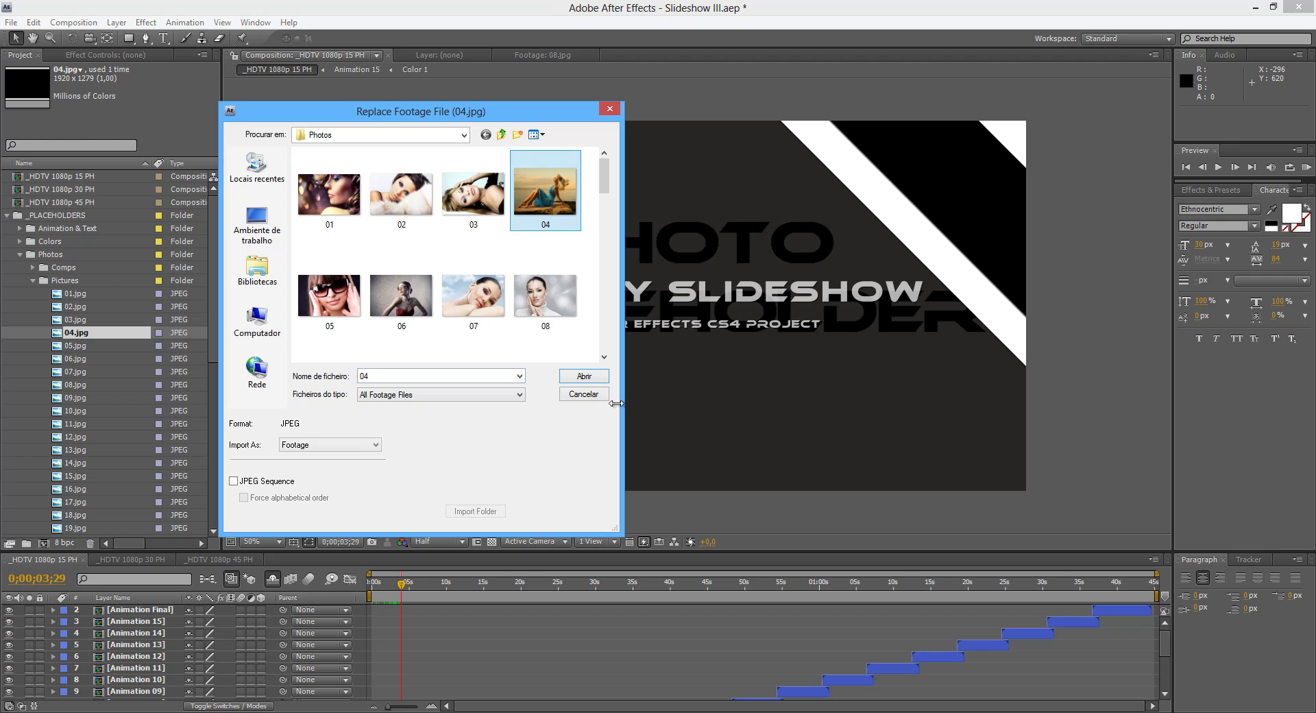
click(584, 376)
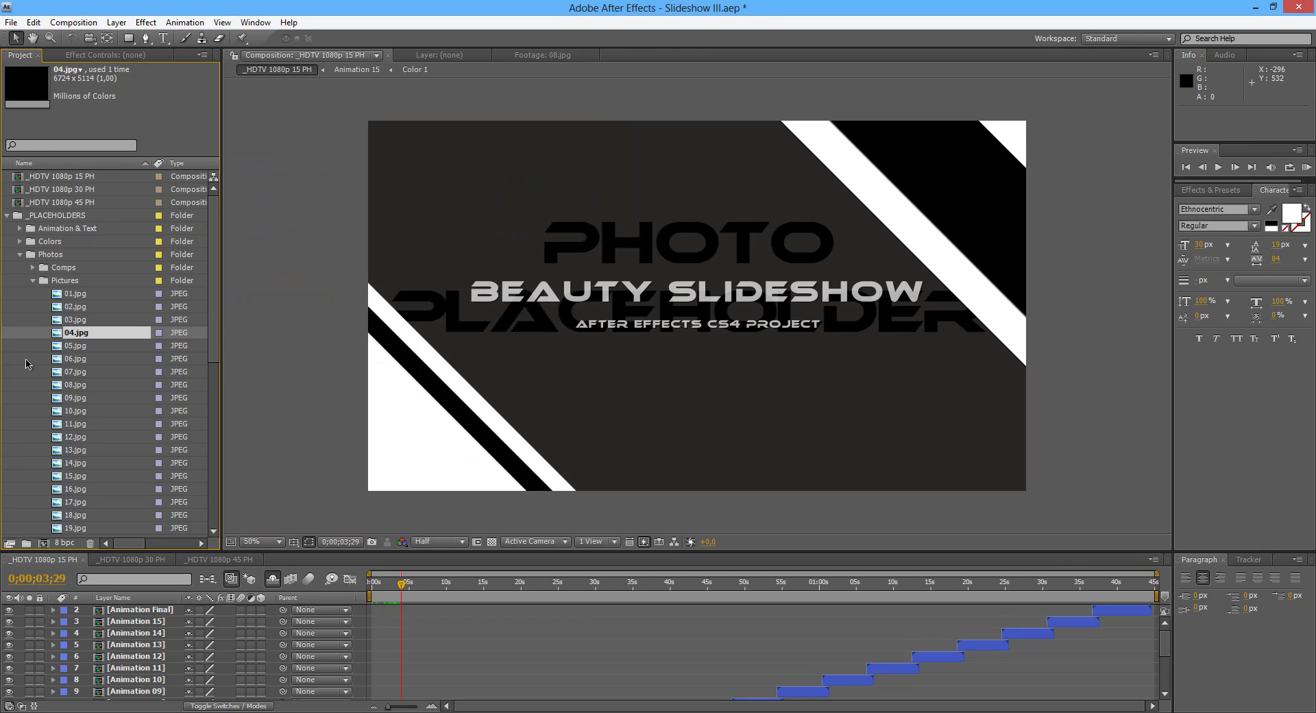
click(77, 346)
right_click(77, 351)
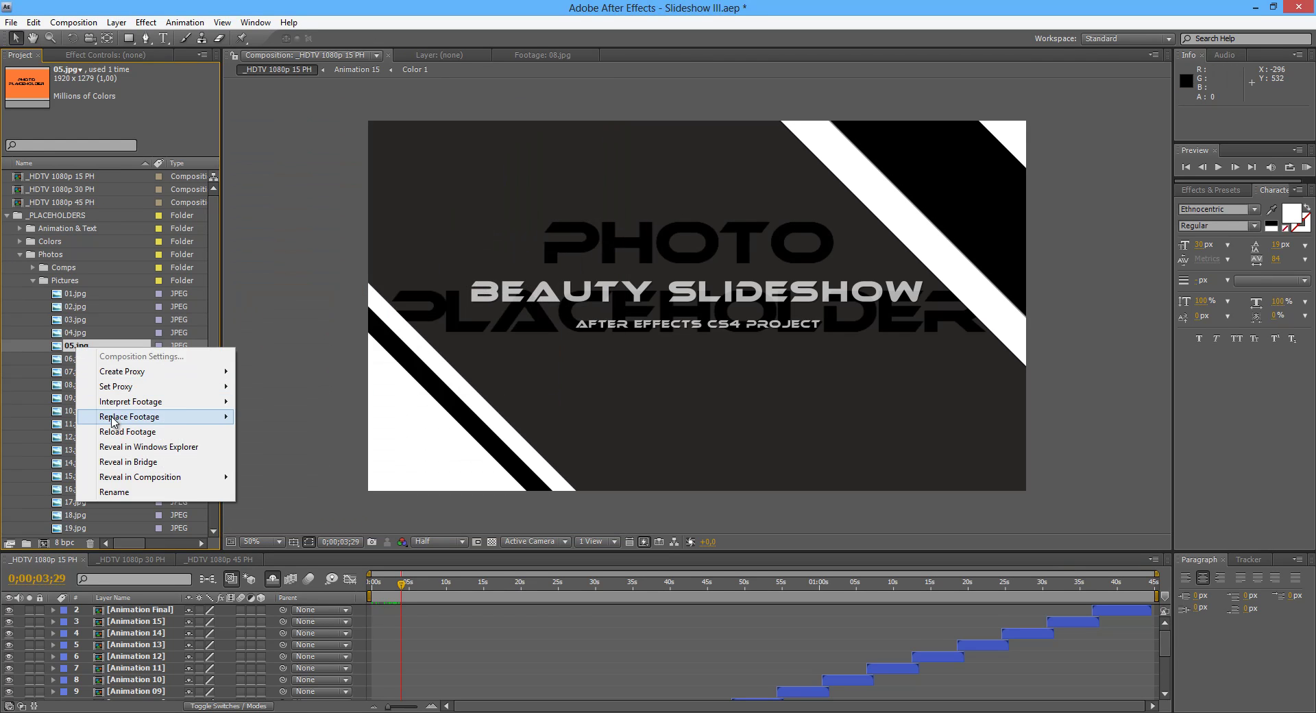
mouse_move(182, 414)
click(279, 418)
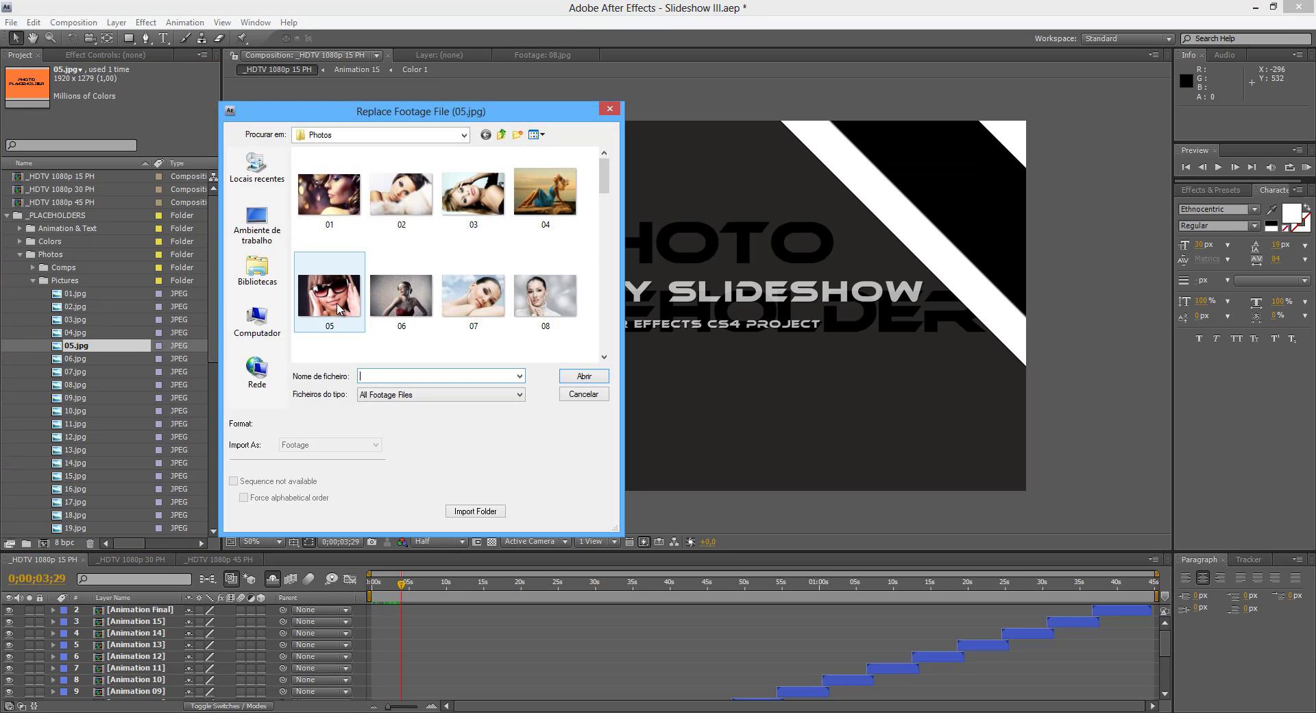
click(330, 293)
click(580, 377)
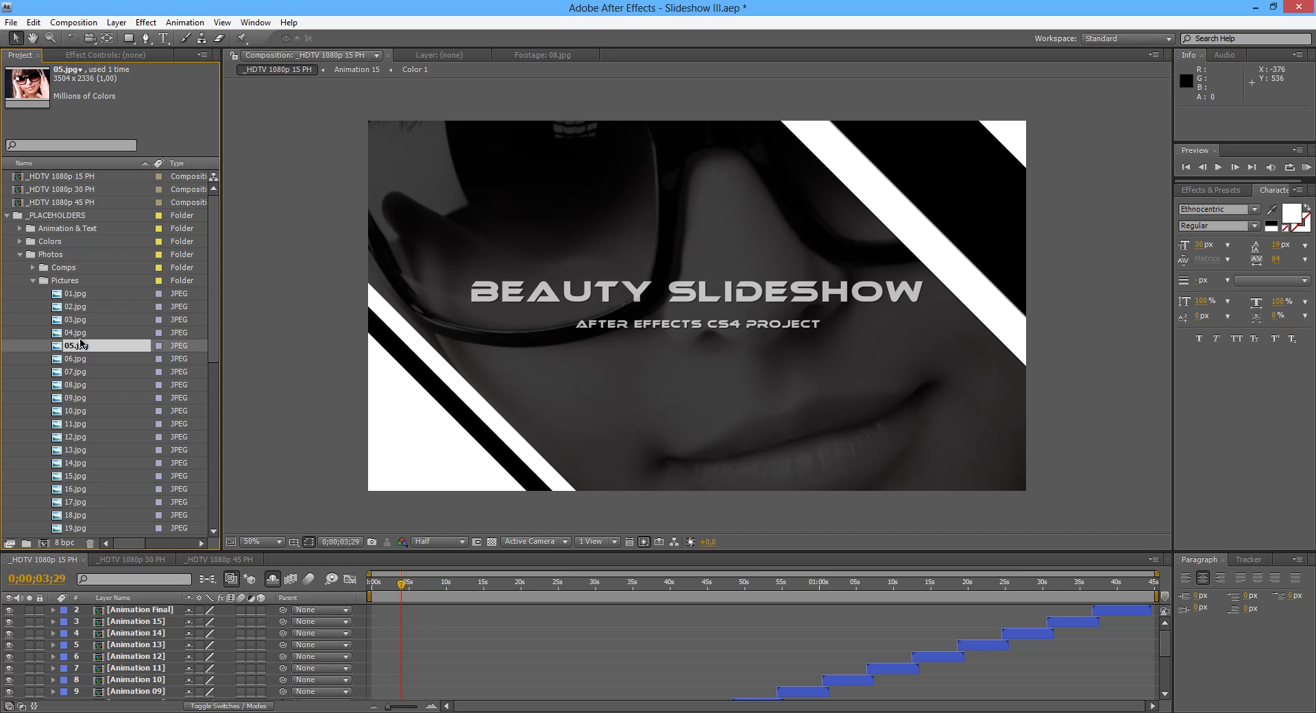
key(ctrl+z)
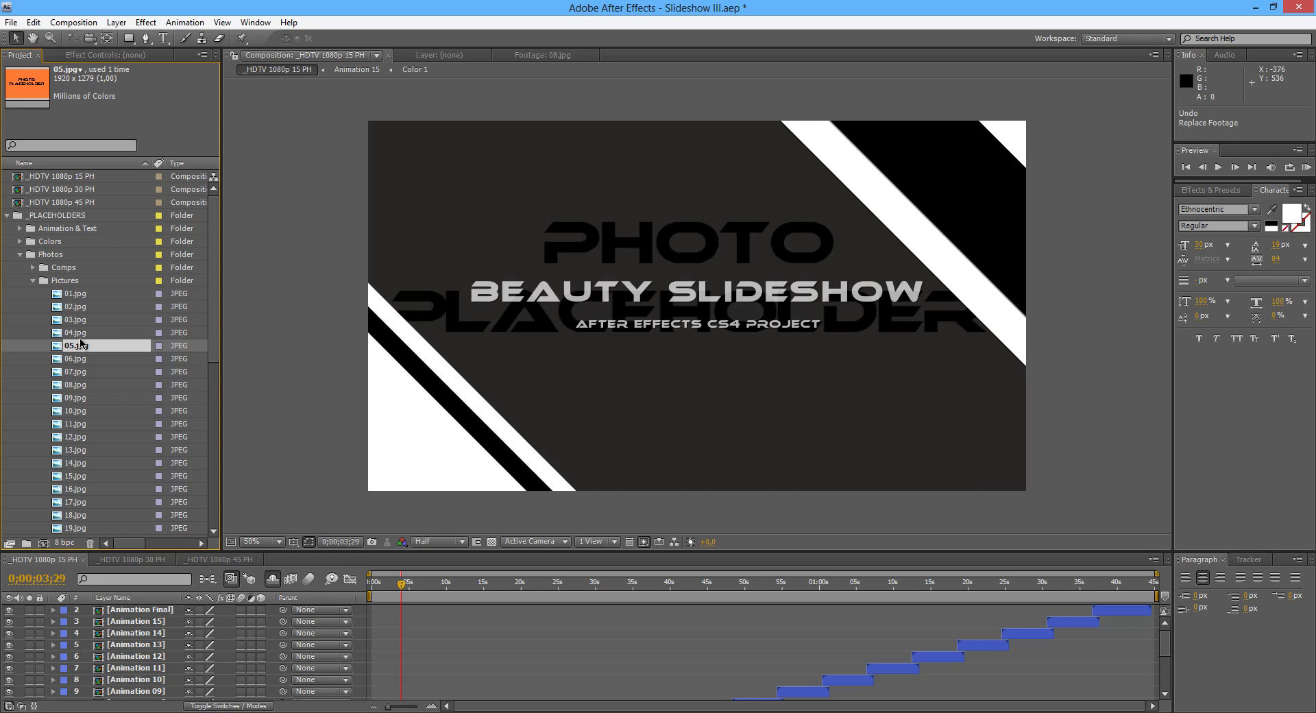
right_click(74, 352)
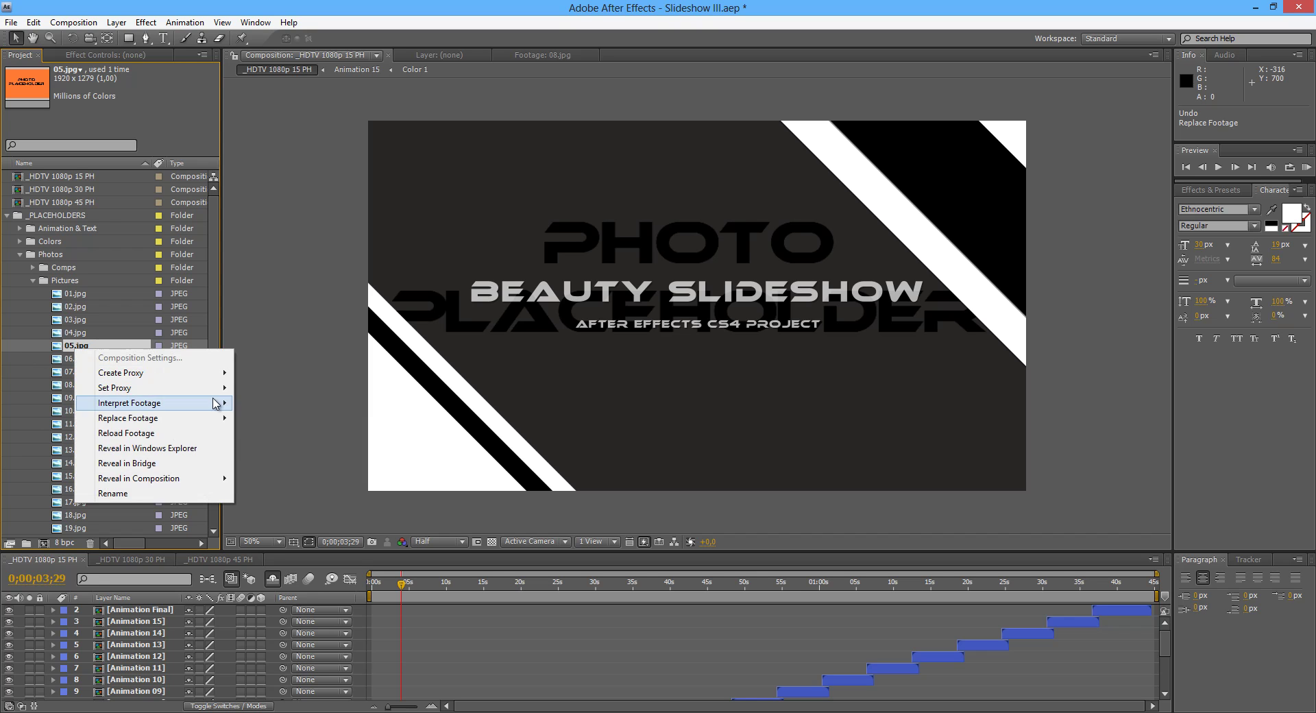
mouse_move(144, 421)
click(240, 417)
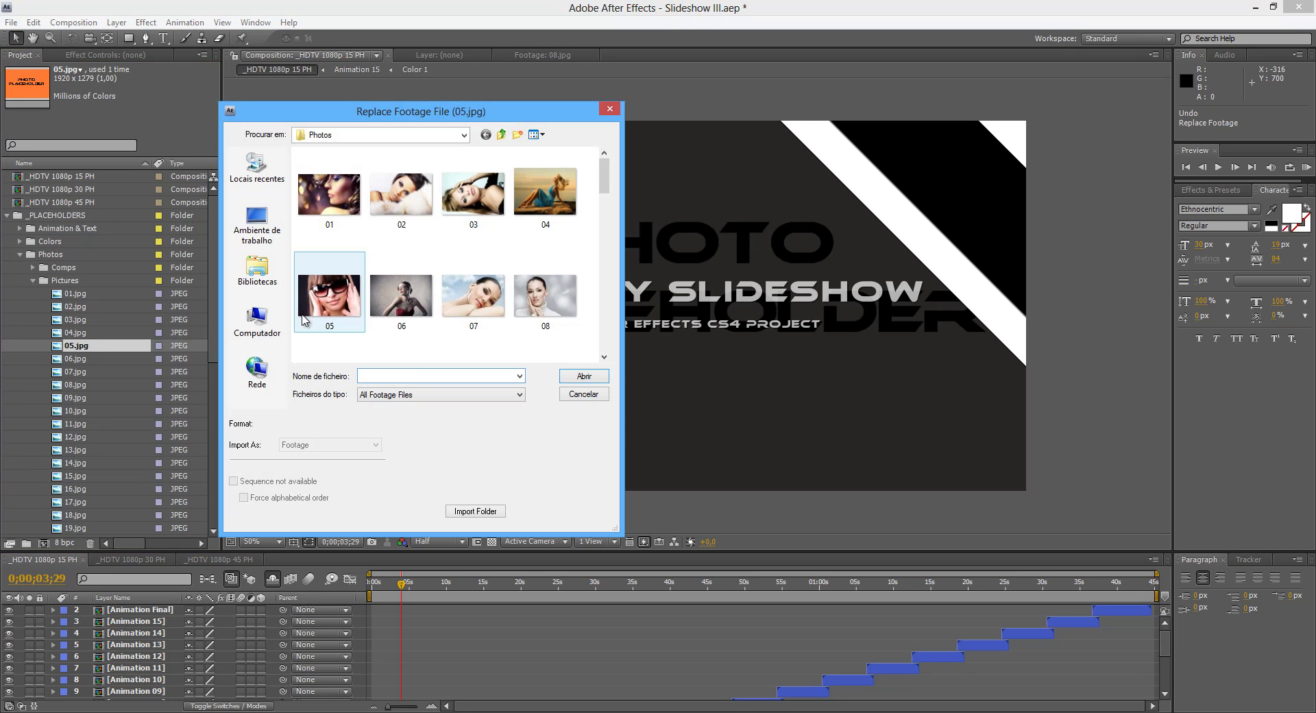
click(324, 293)
click(590, 379)
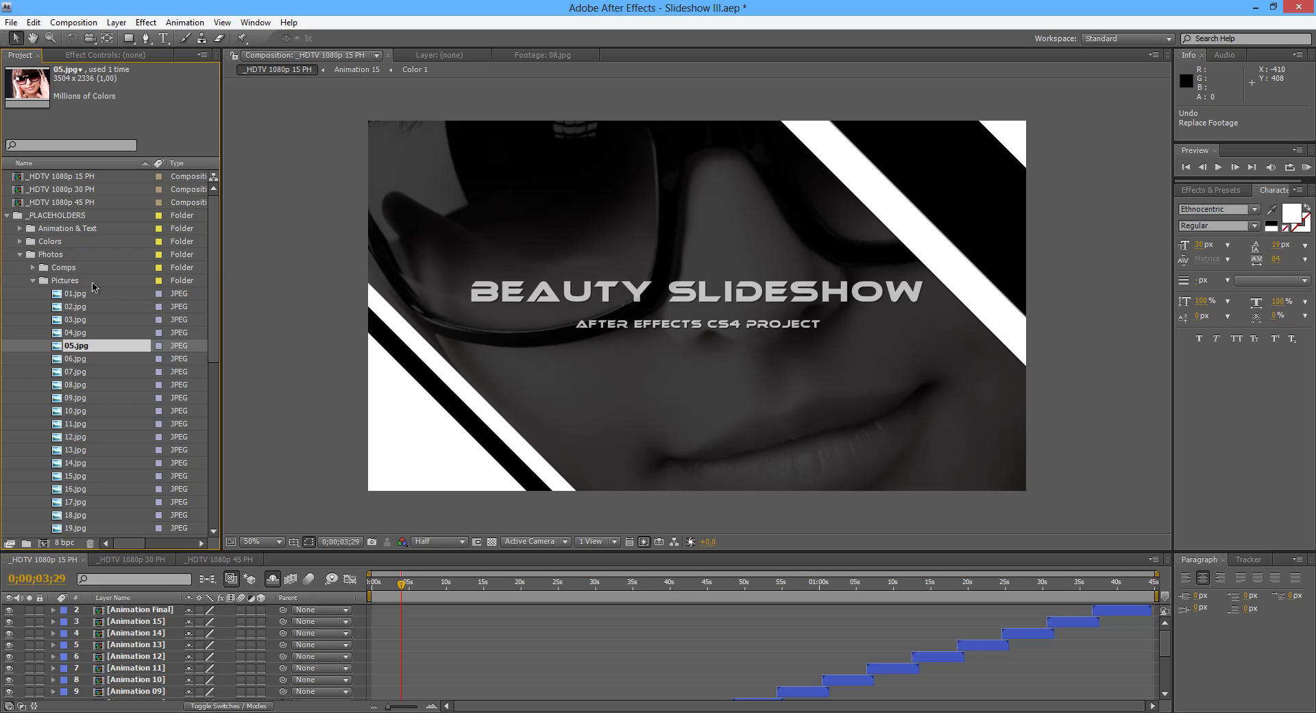
- Open the Photo 01–05 comps from the Comps folder
click(69, 282)
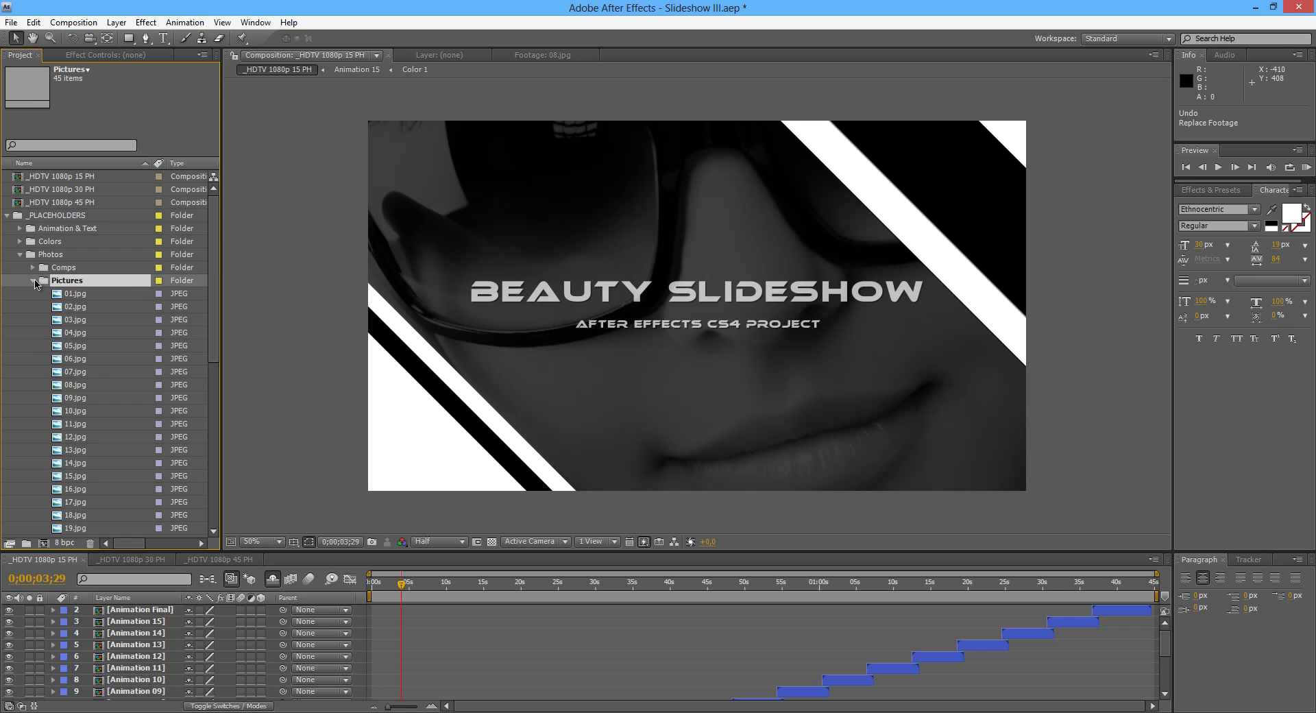
click(36, 281)
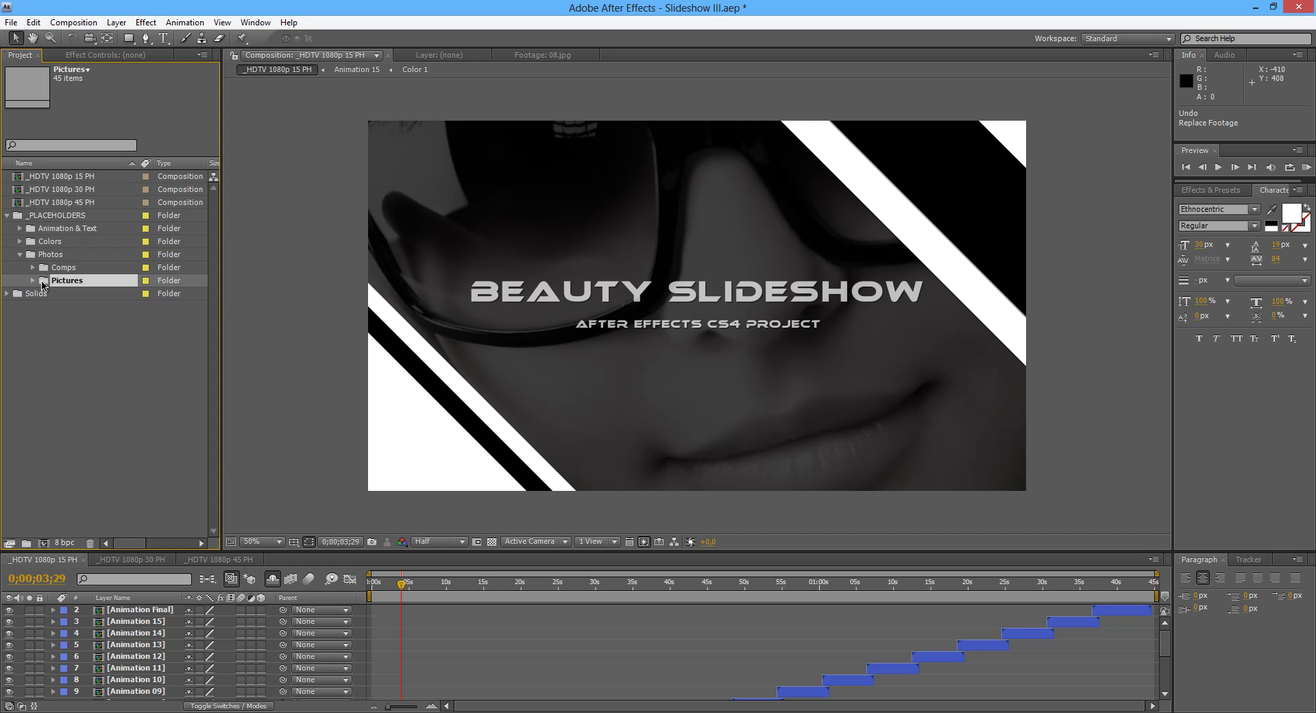
click(68, 268)
click(34, 269)
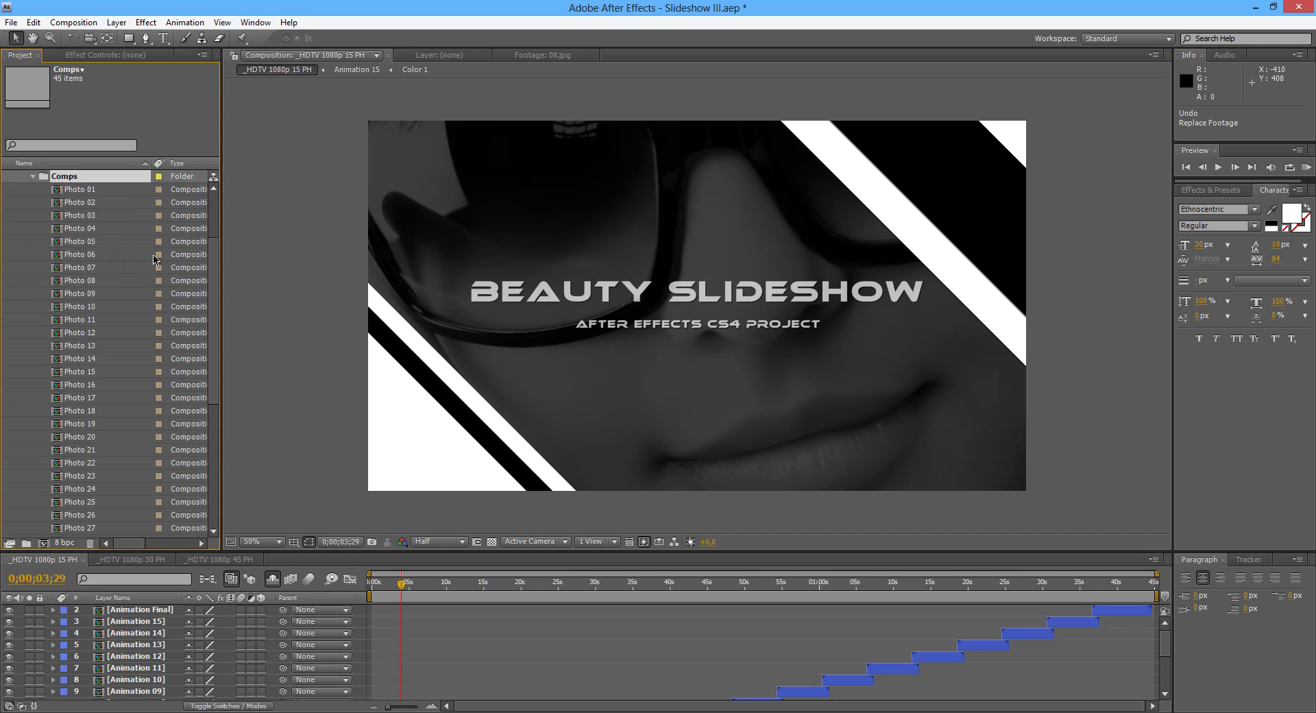
click(91, 192)
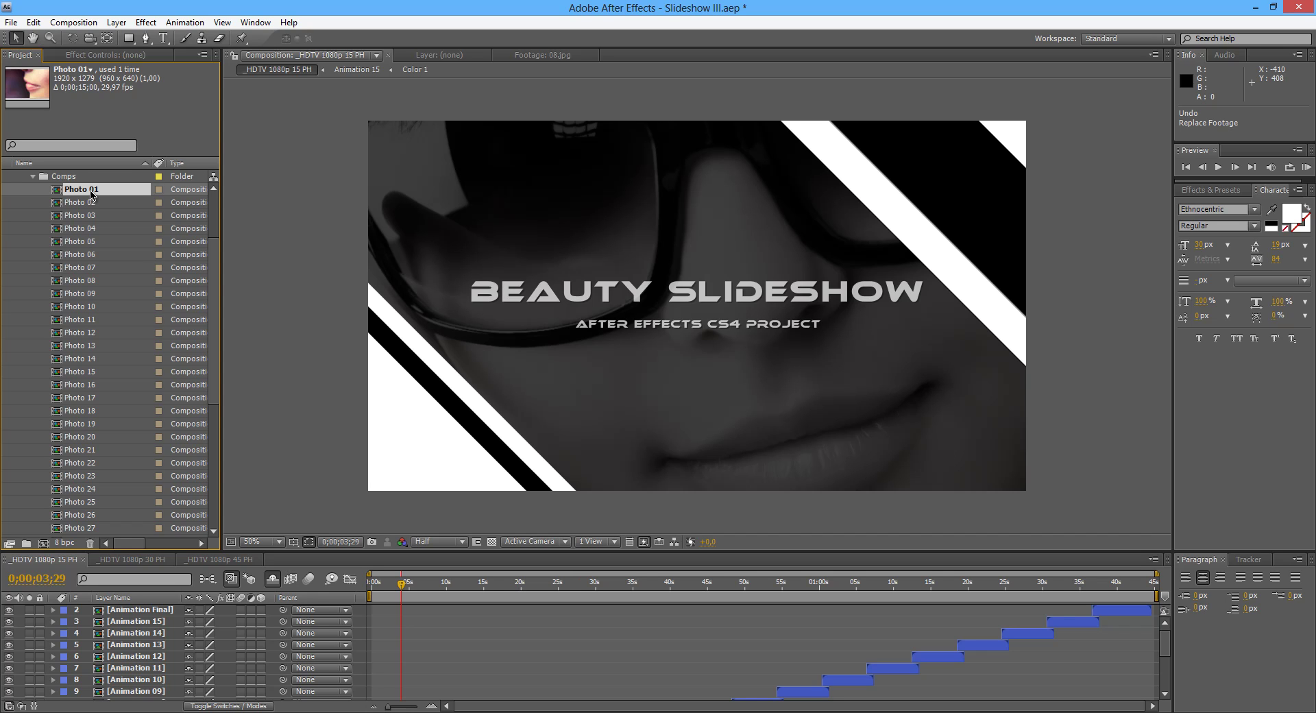
shift+click(88, 242)
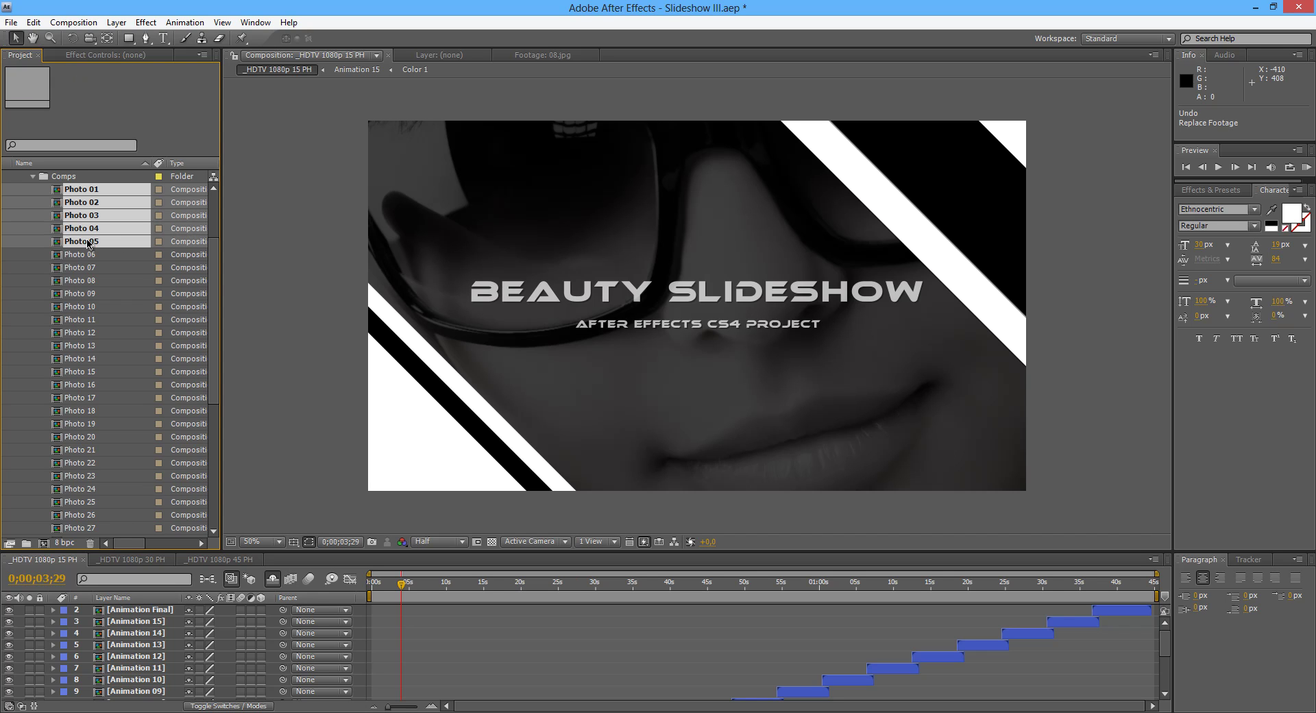
double_click(88, 243)
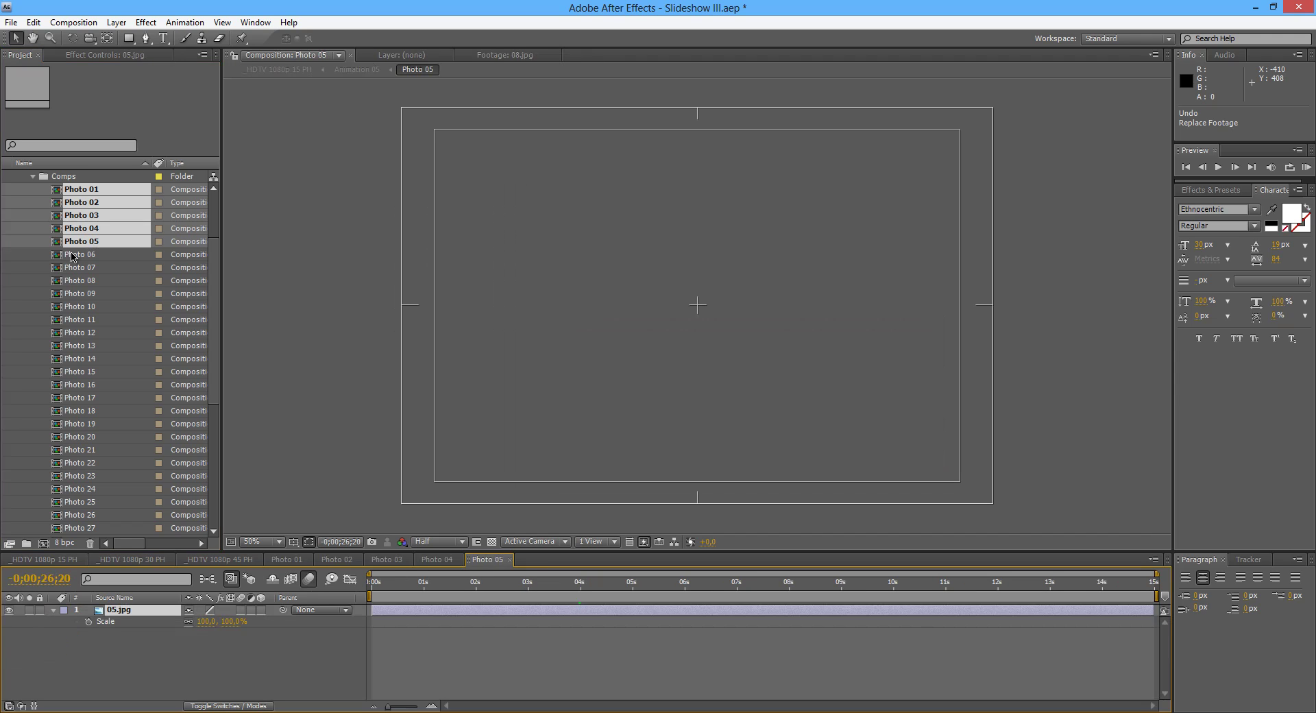
click(387, 559)
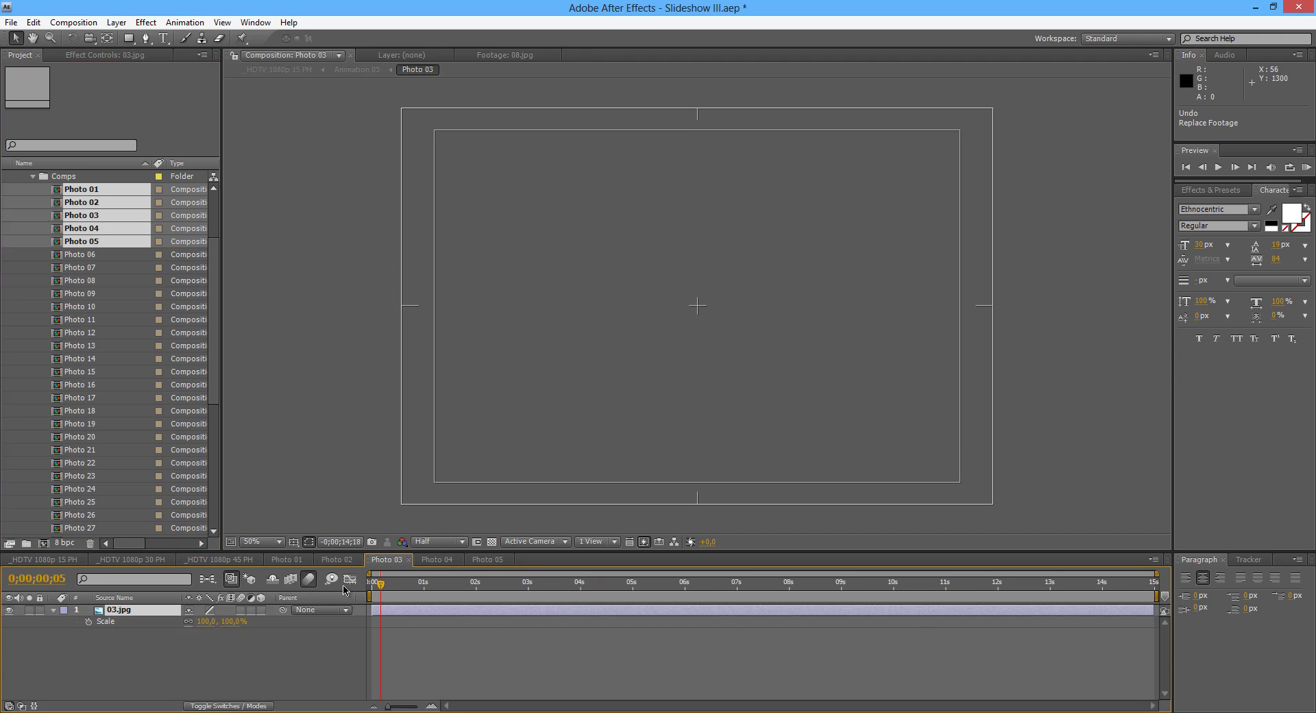
click(297, 560)
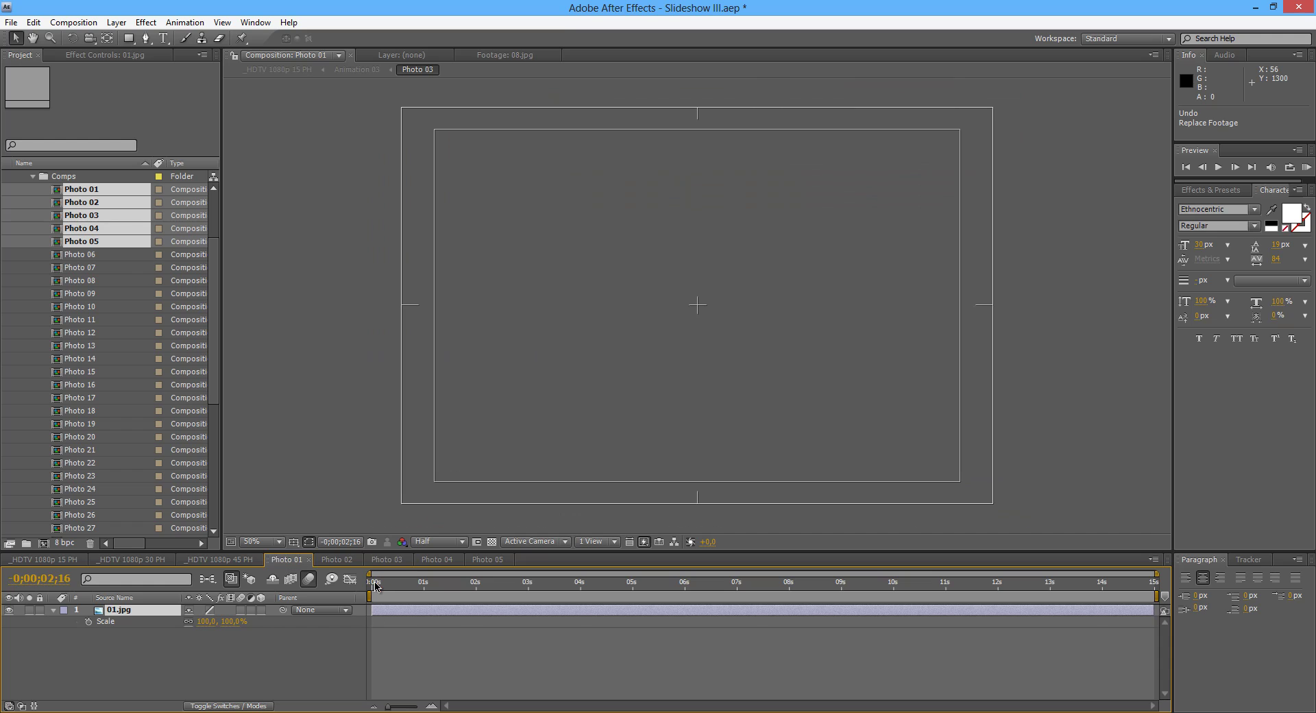
- In Photo 01, scale the 01.jpg photo to 30% at time zero
click(378, 586)
drag(374, 587, 355, 585)
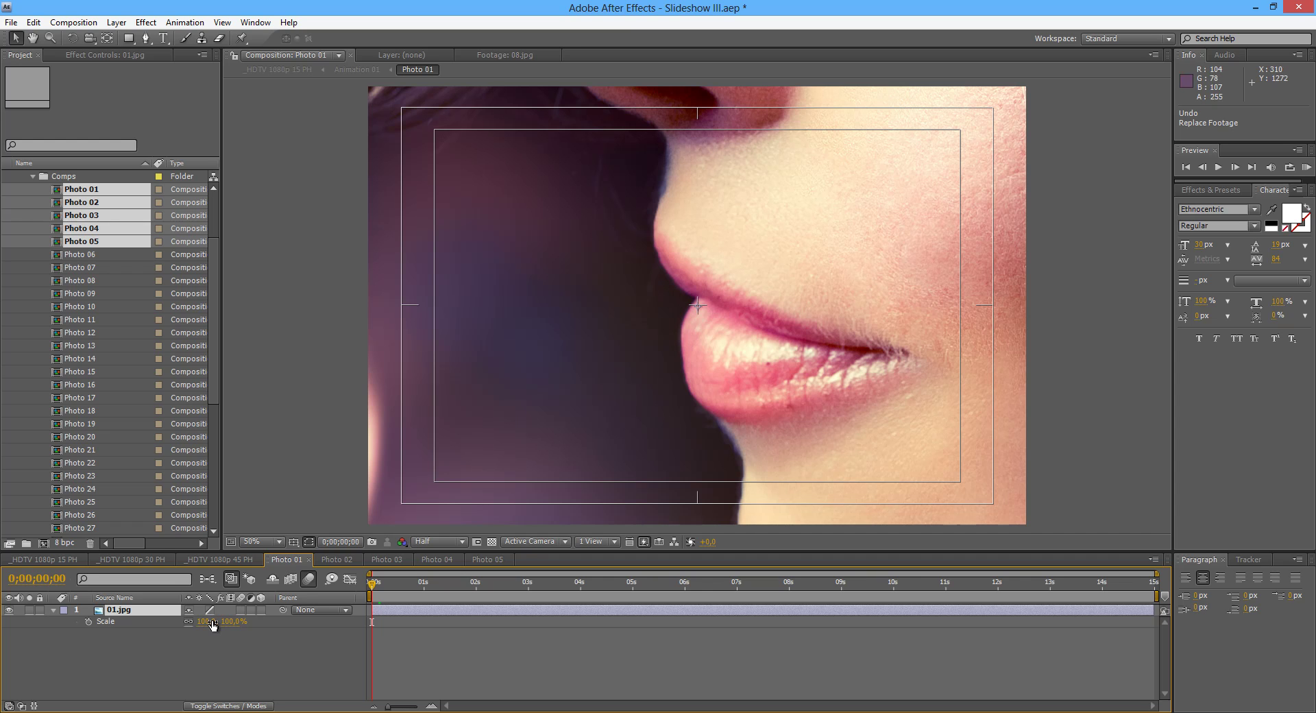
drag(213, 624, 165, 621)
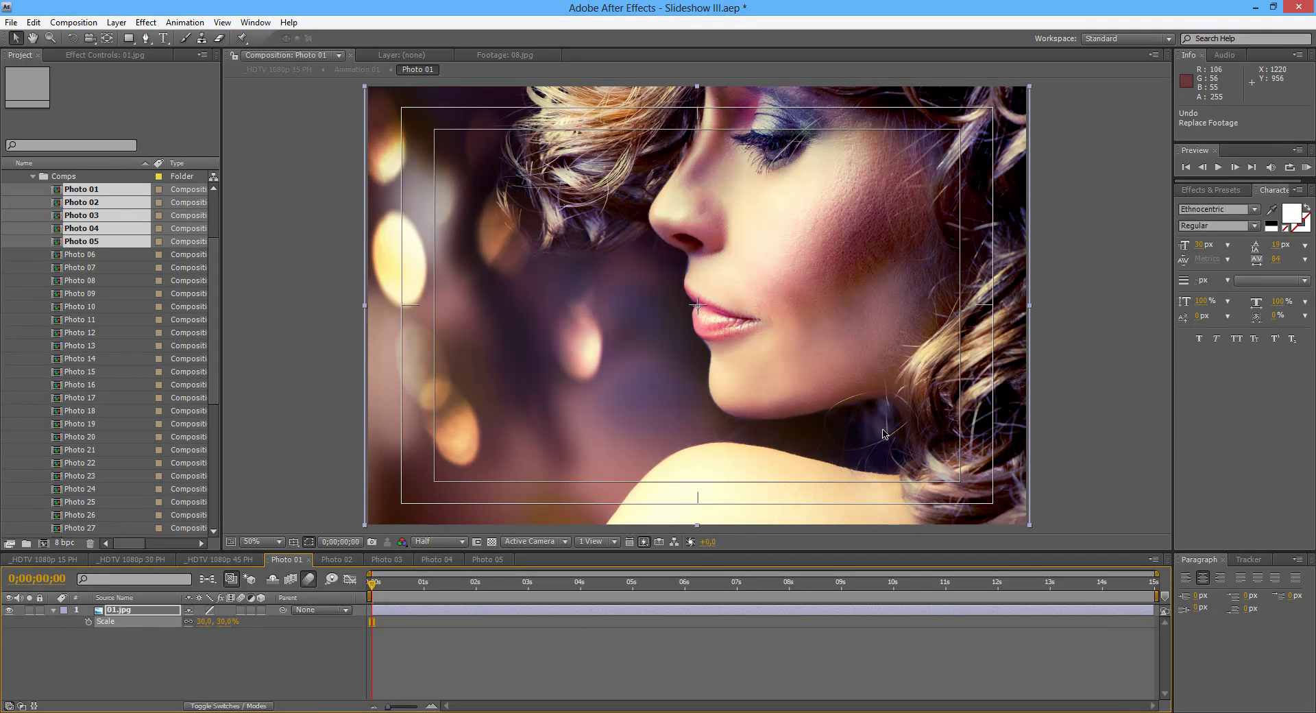
- Scale 02.jpg to 25% in Photo 02 and 03.jpg to 35% in Photo 03
click(337, 559)
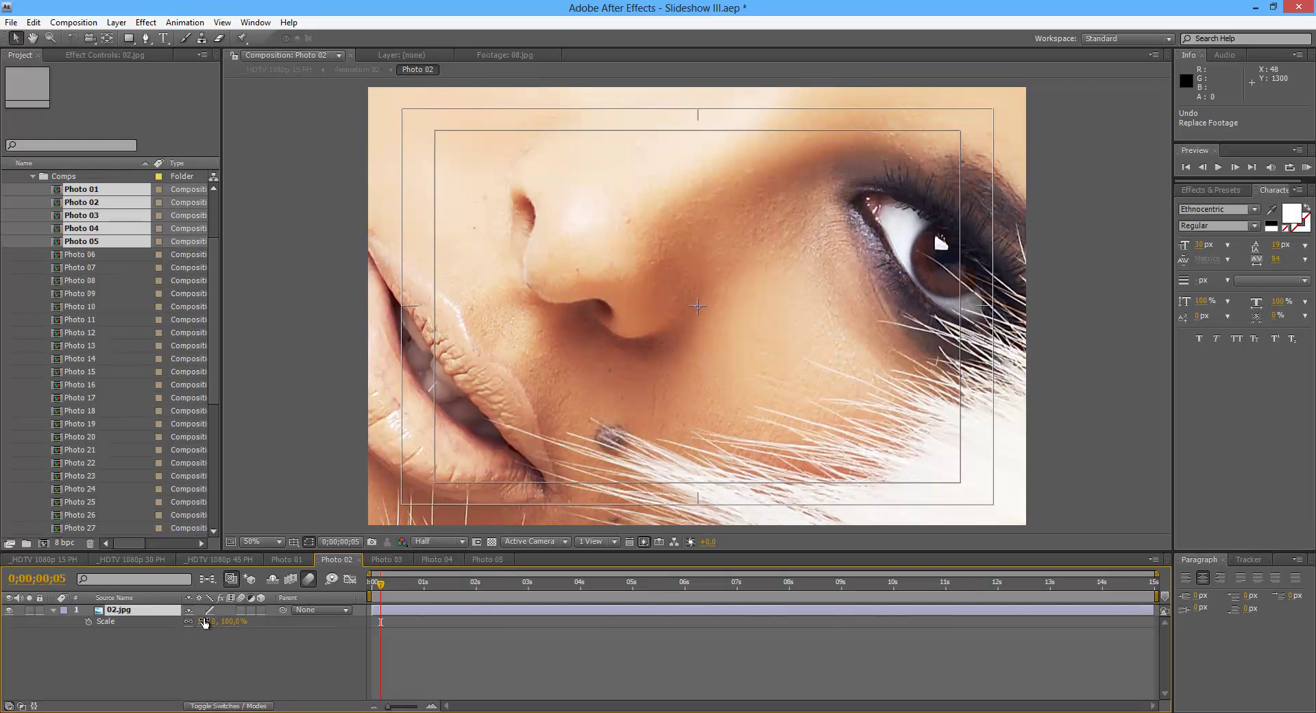
drag(206, 621, 158, 623)
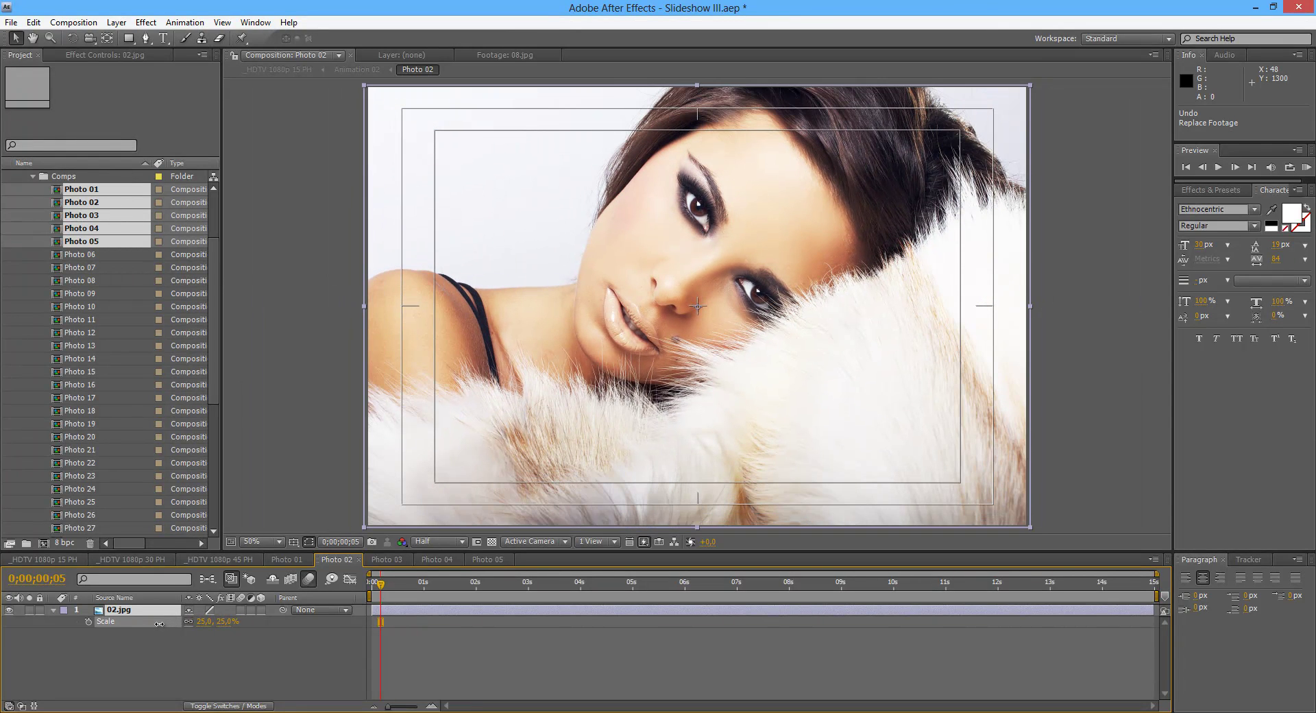
click(389, 559)
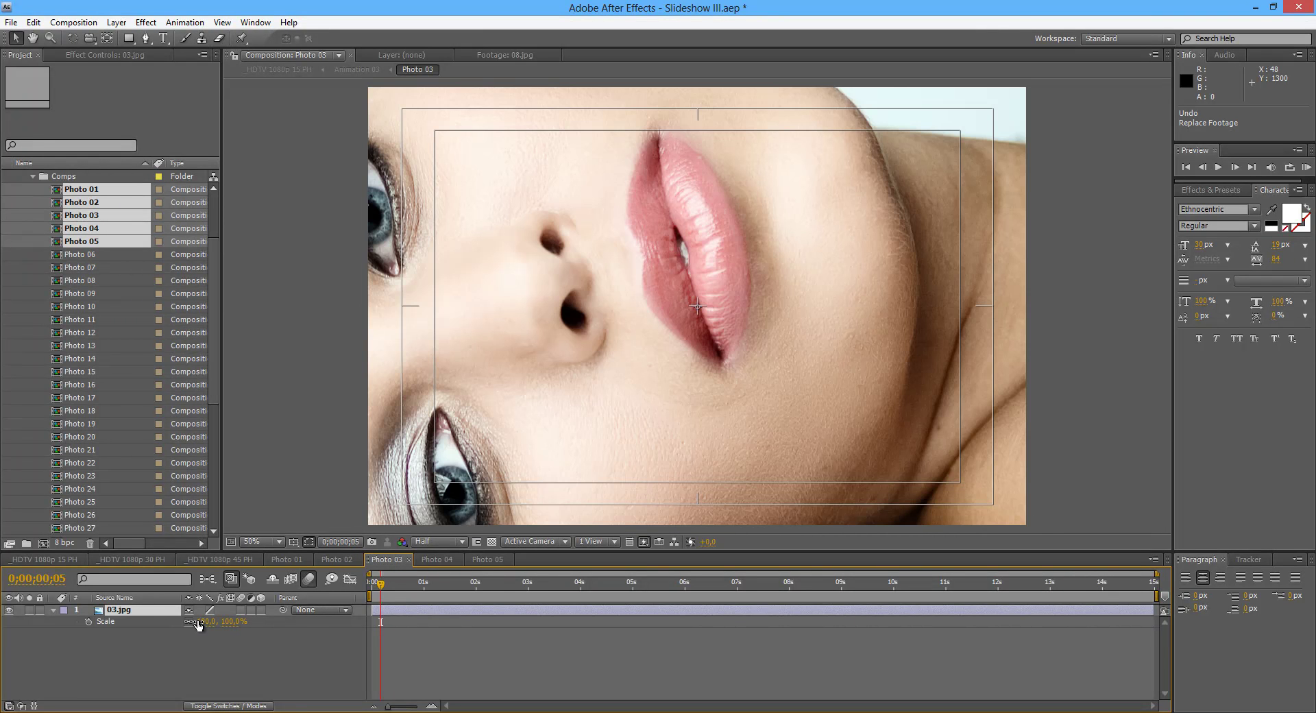
drag(198, 625, 161, 623)
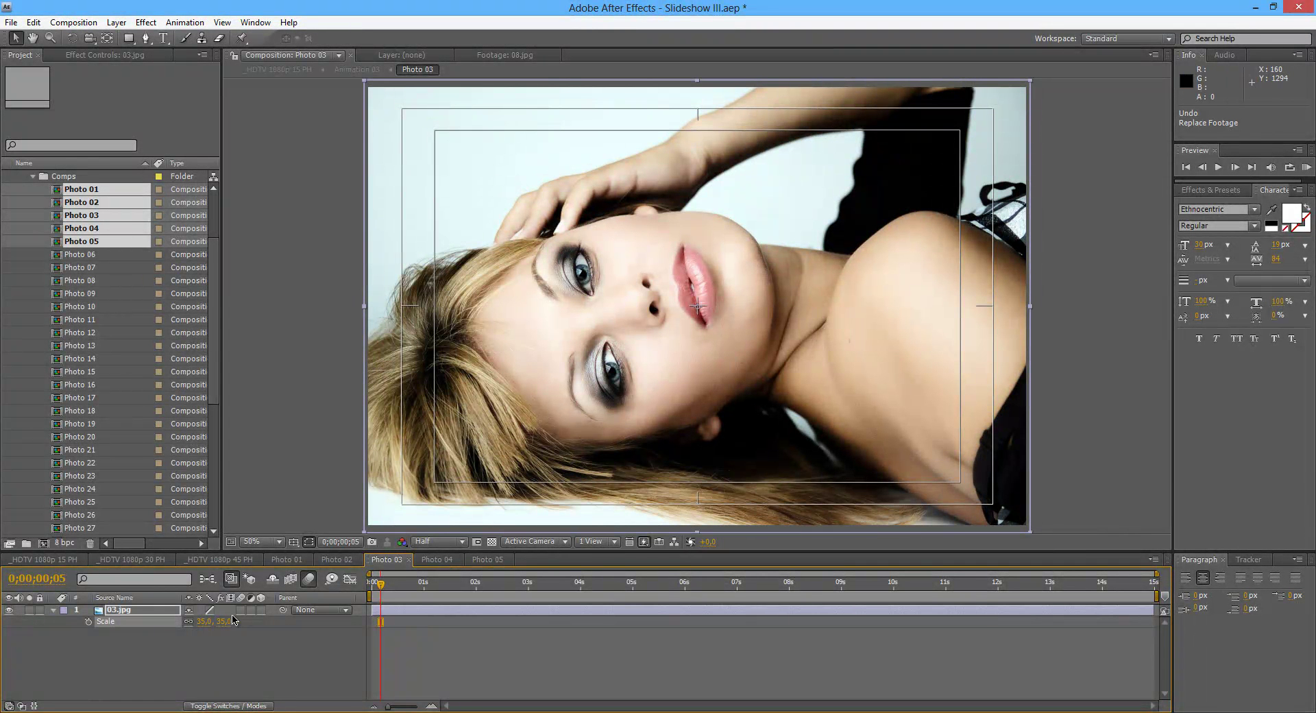
- Scale 04.jpg to 29% and shift it lower, then scale 05.jpg to 55%
click(434, 560)
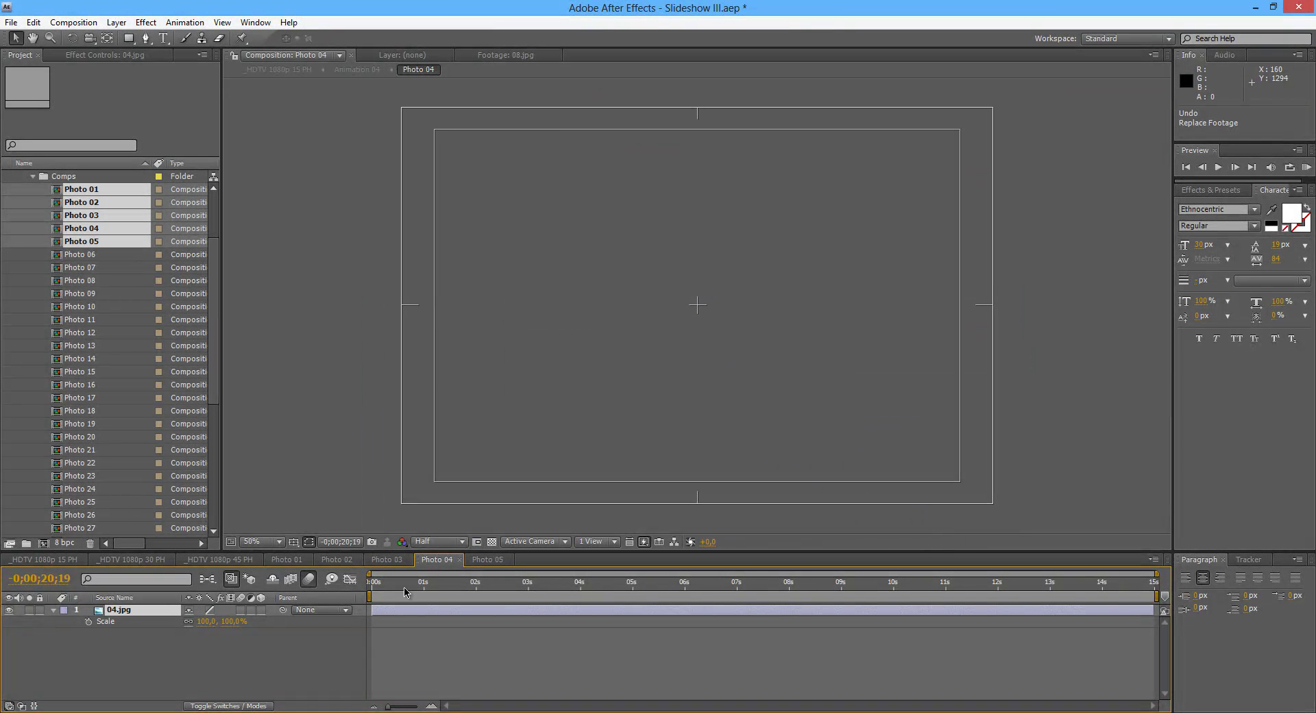
click(410, 584)
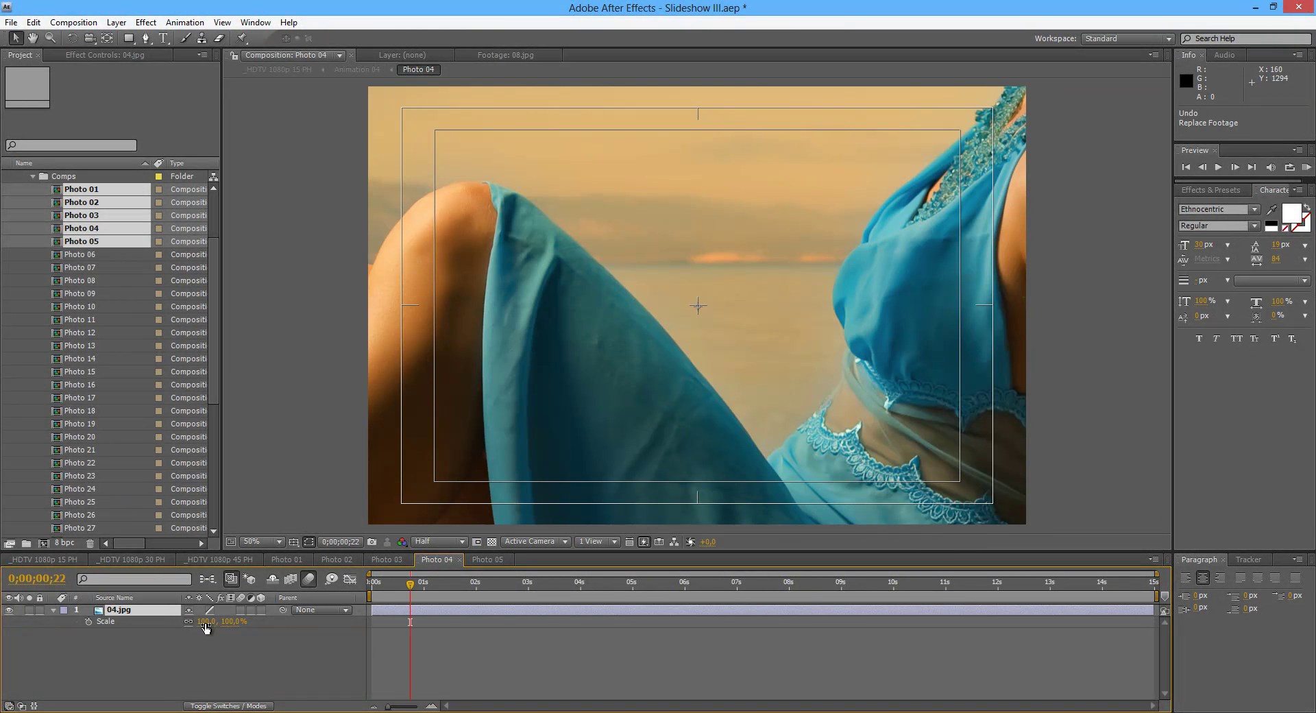
drag(208, 628, 161, 626)
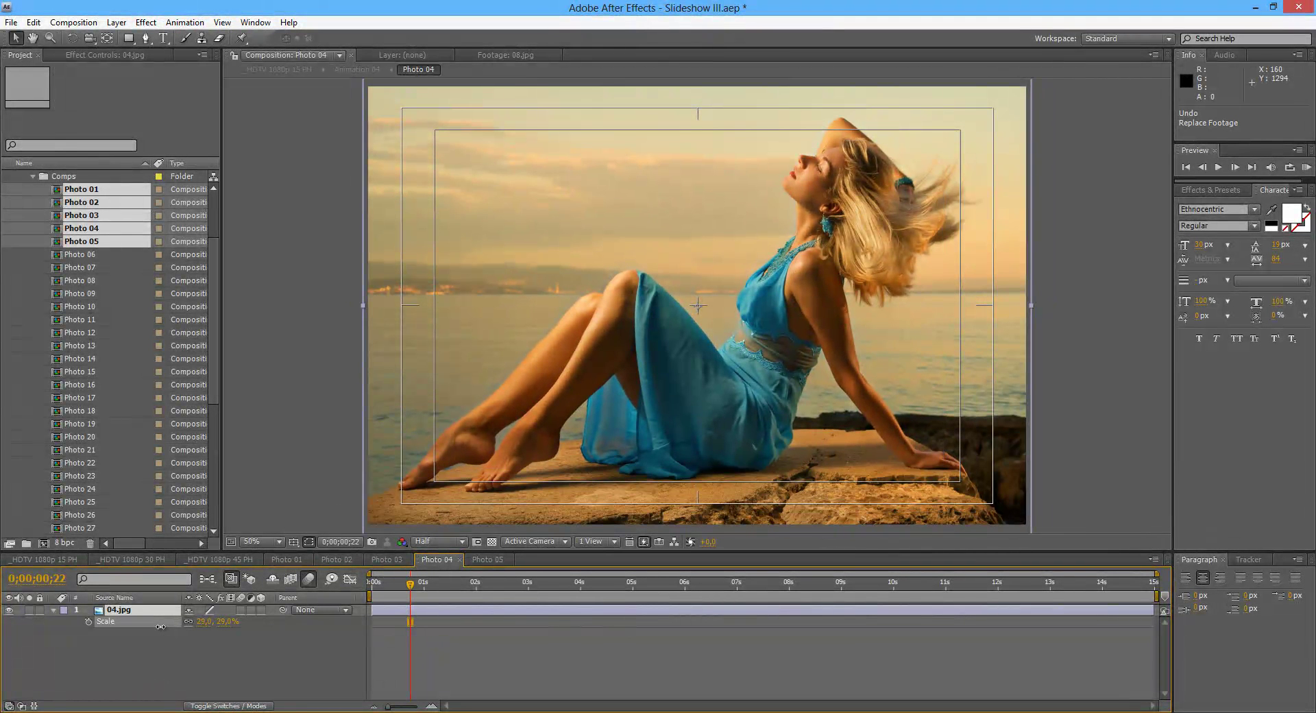
mouse_move(792, 258)
mouse_down()
mouse_move(792, 290)
mouse_move(786, 245)
mouse_up()
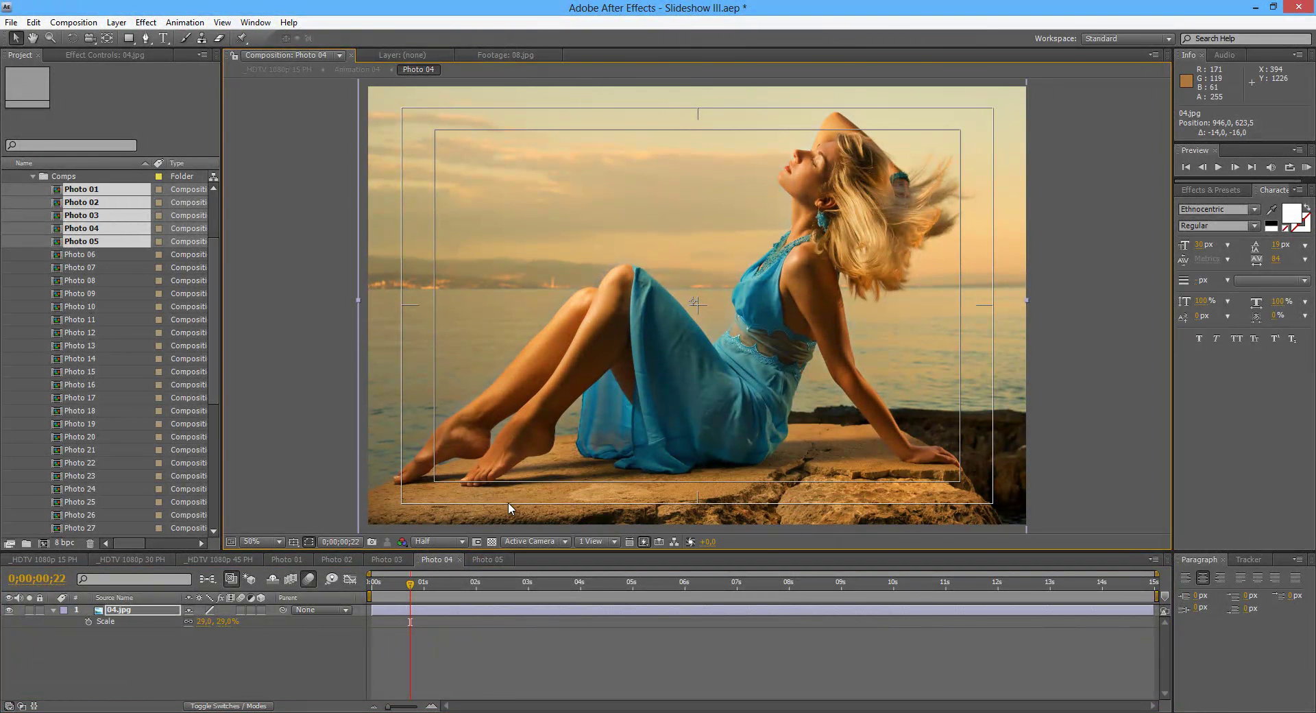
click(487, 559)
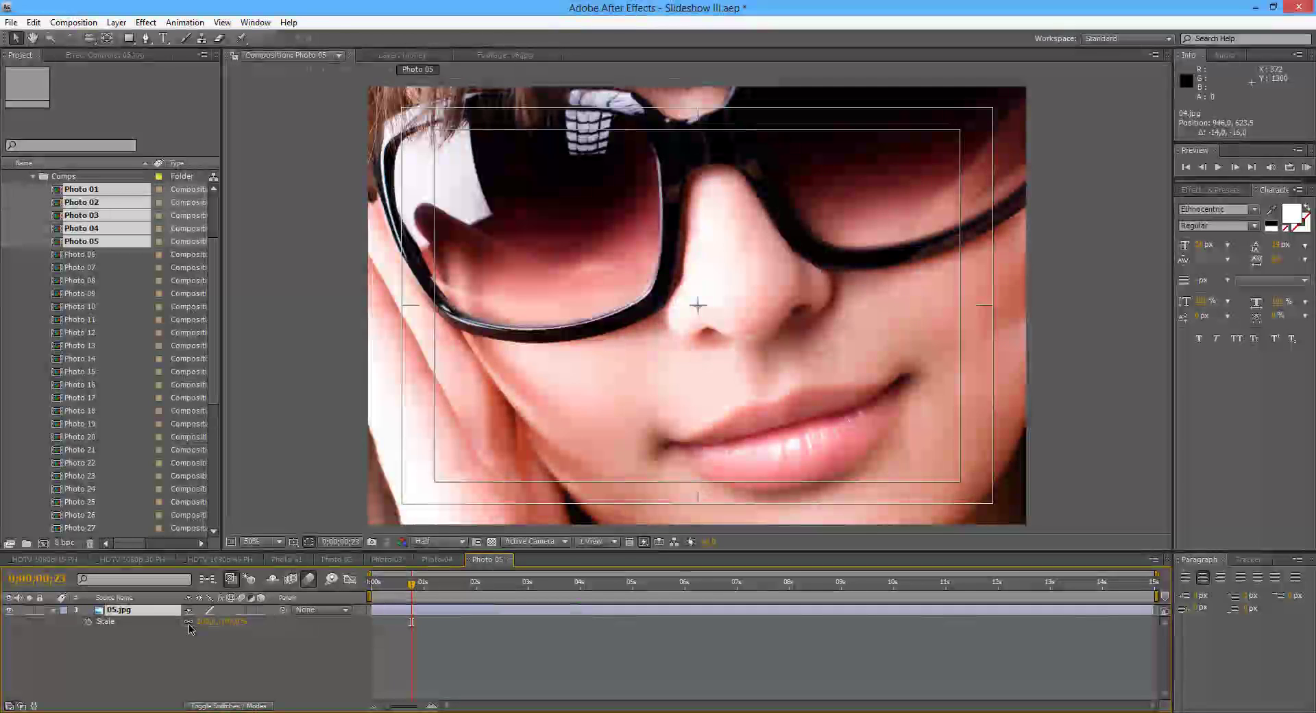
drag(201, 621, 171, 621)
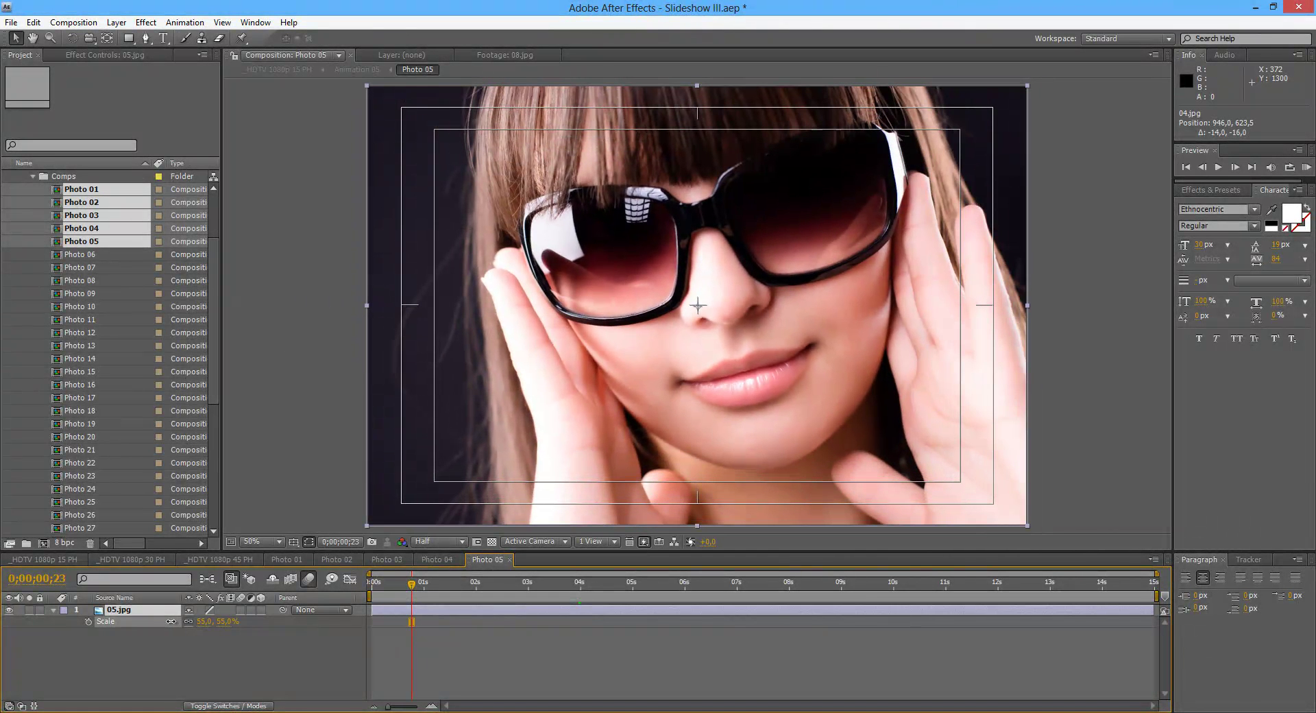
click(306, 561)
- Close the photo comps and preview the Beauty Slideshow title in the 15 PH comp
click(308, 559)
click(308, 559)
click(308, 559)
click(308, 560)
click(309, 559)
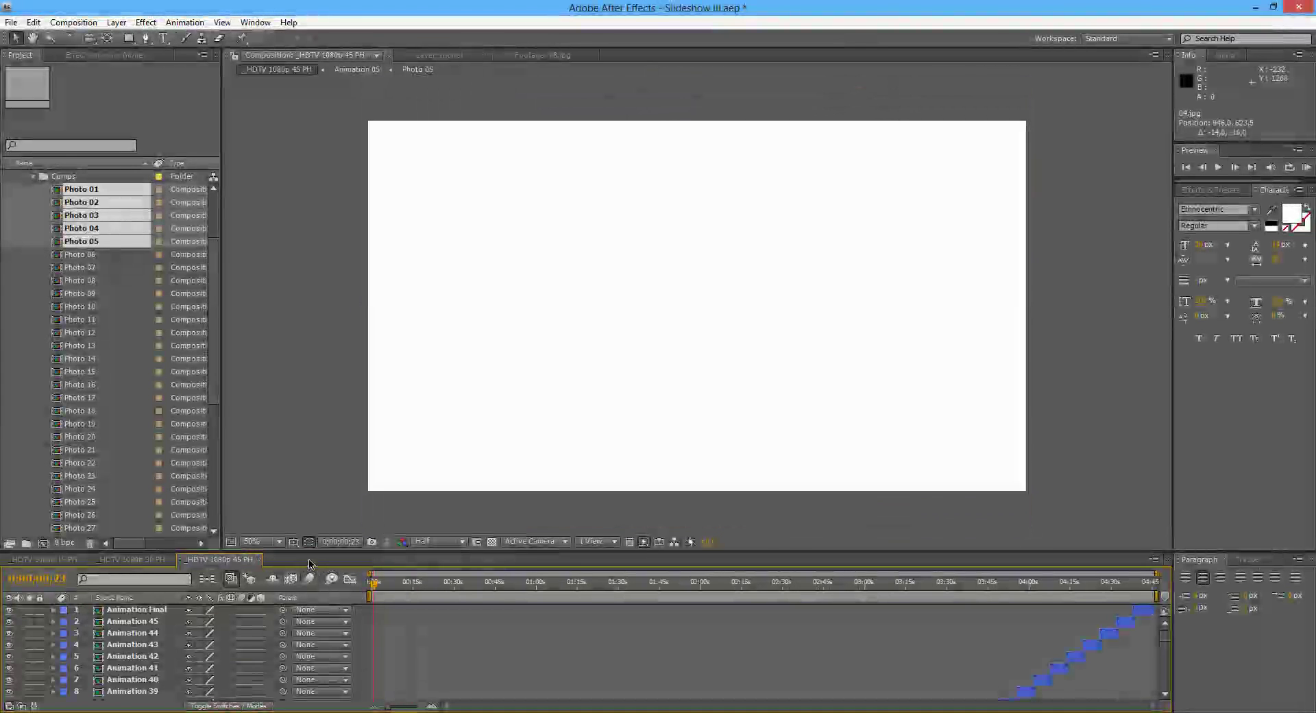
click(77, 558)
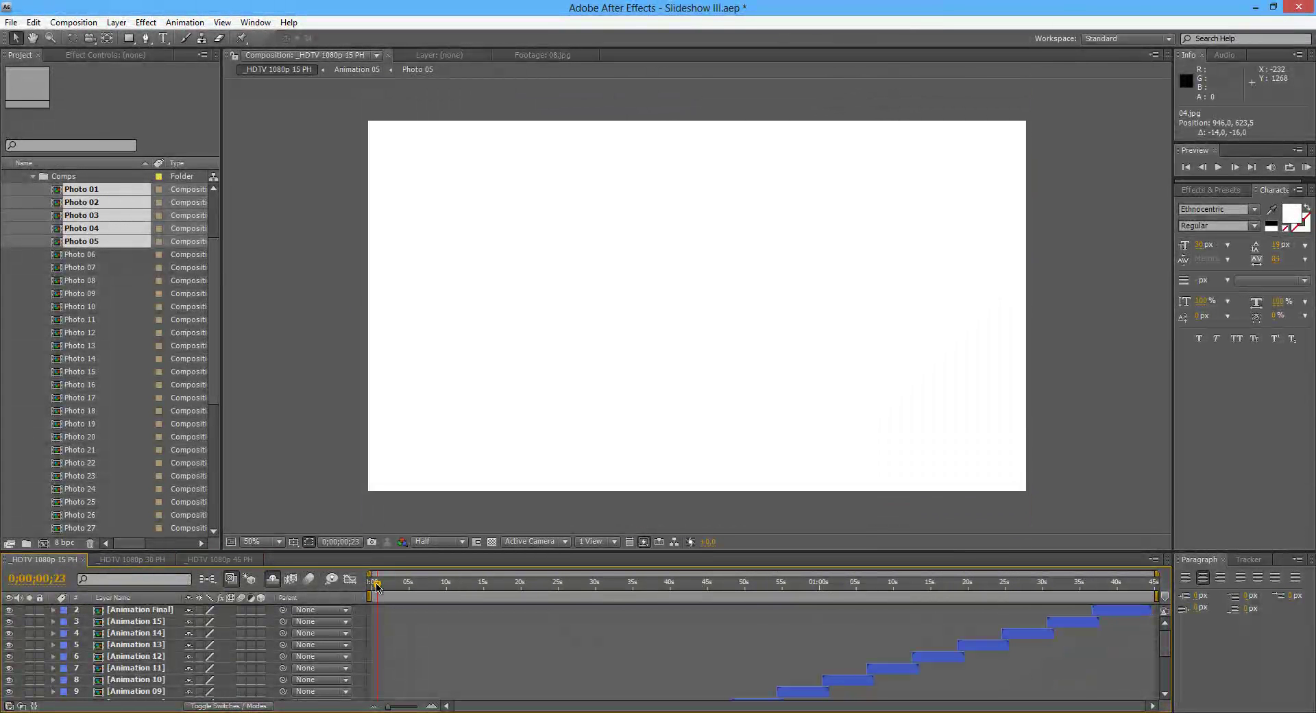
drag(377, 587, 616, 577)
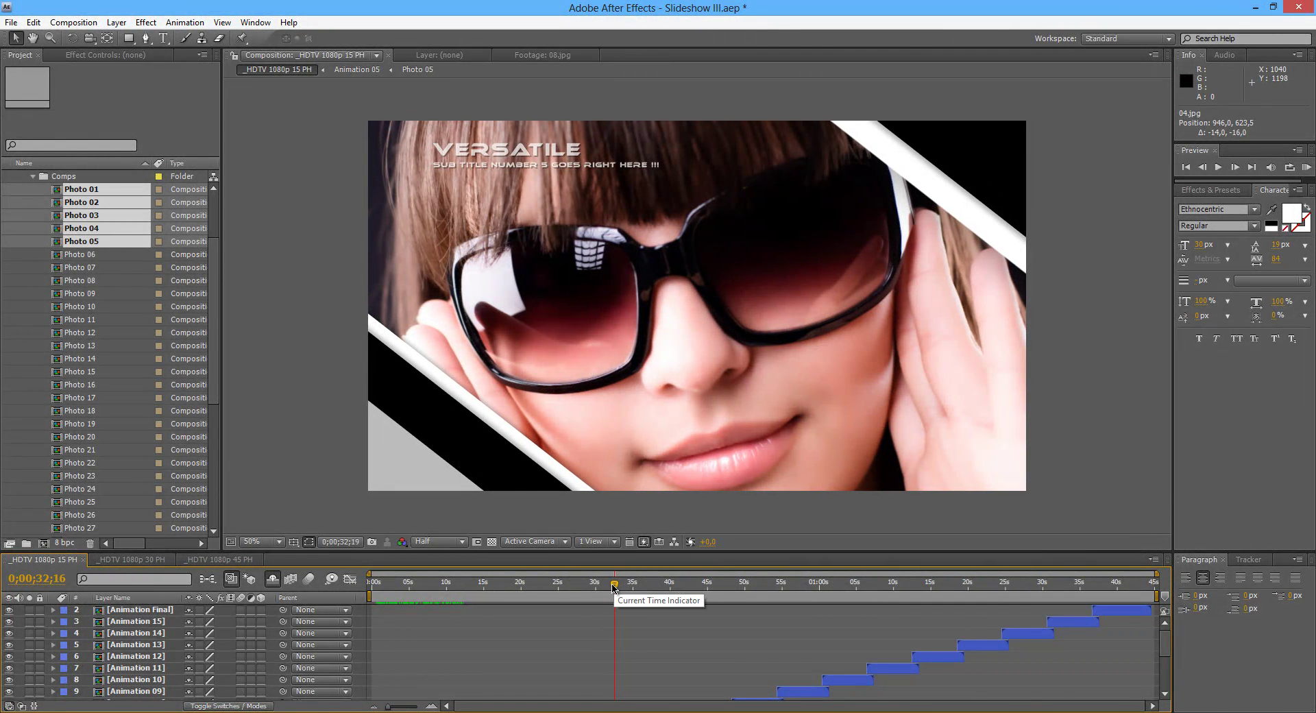
drag(614, 587, 402, 597)
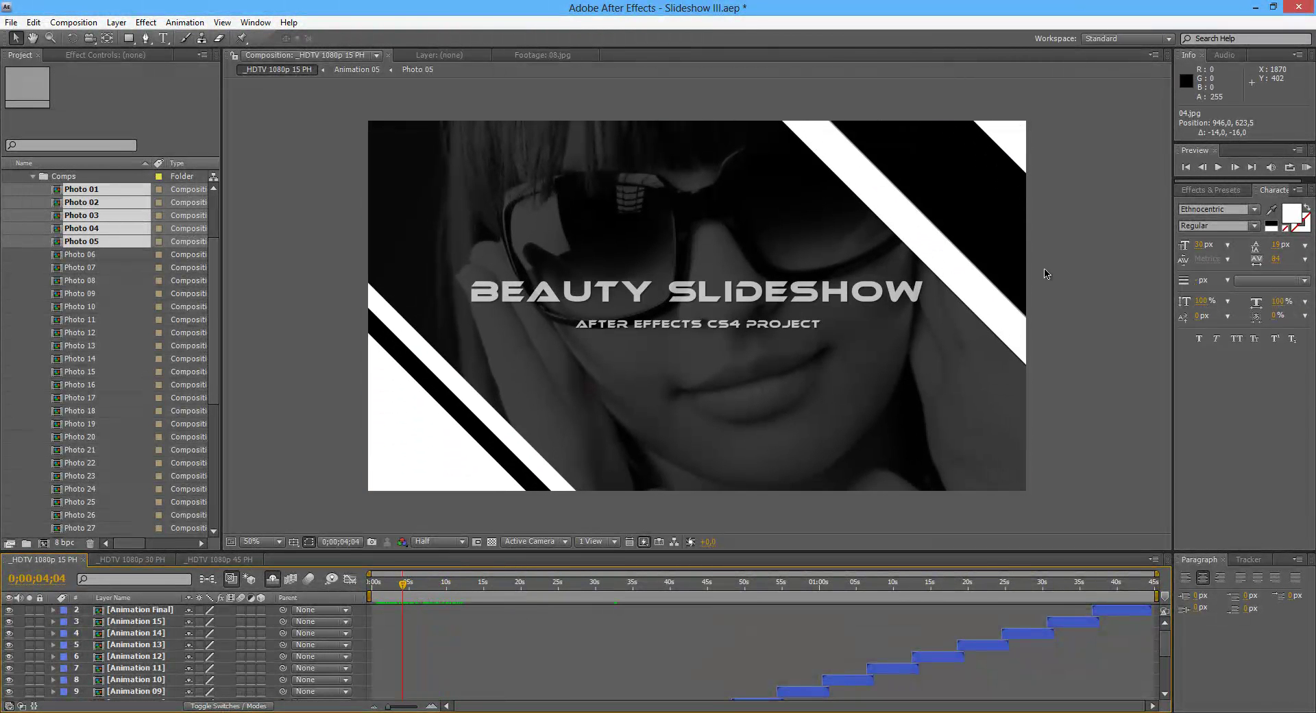
scroll(85, 317, up, 3)
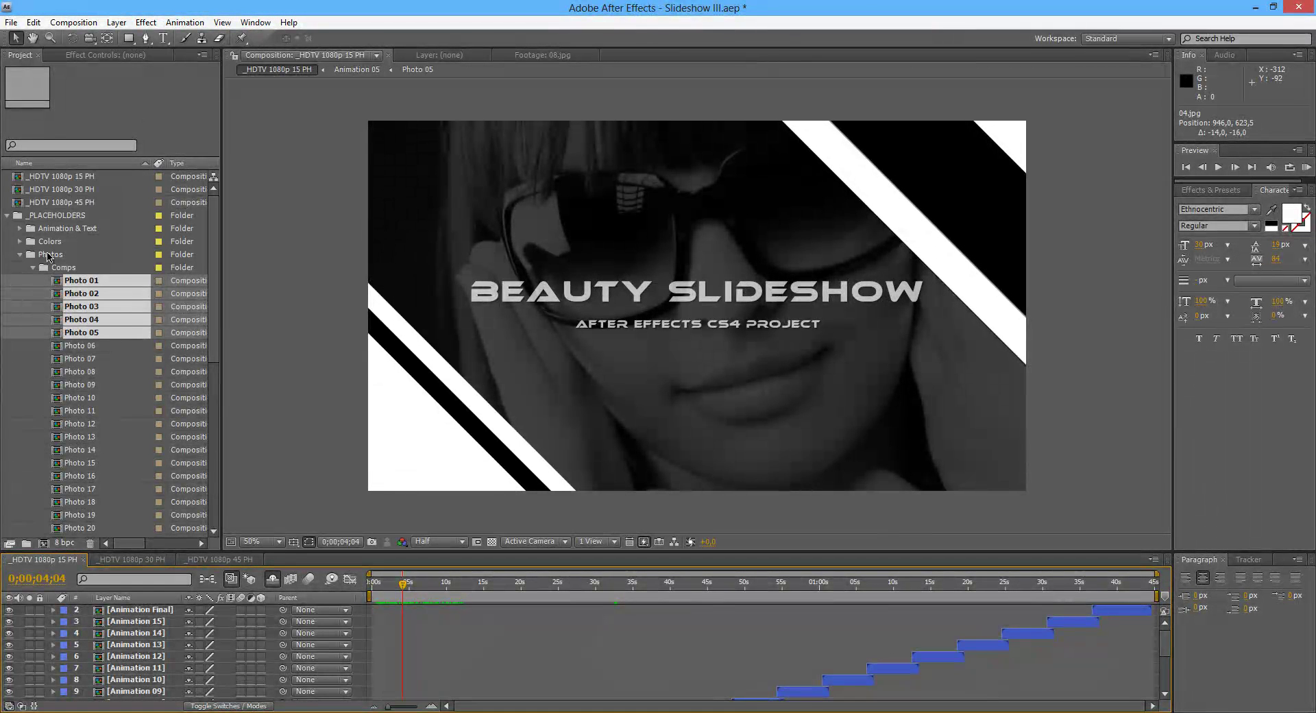
- Collapse the Comps and Photos folders and expand the Animation & Text folder
click(33, 268)
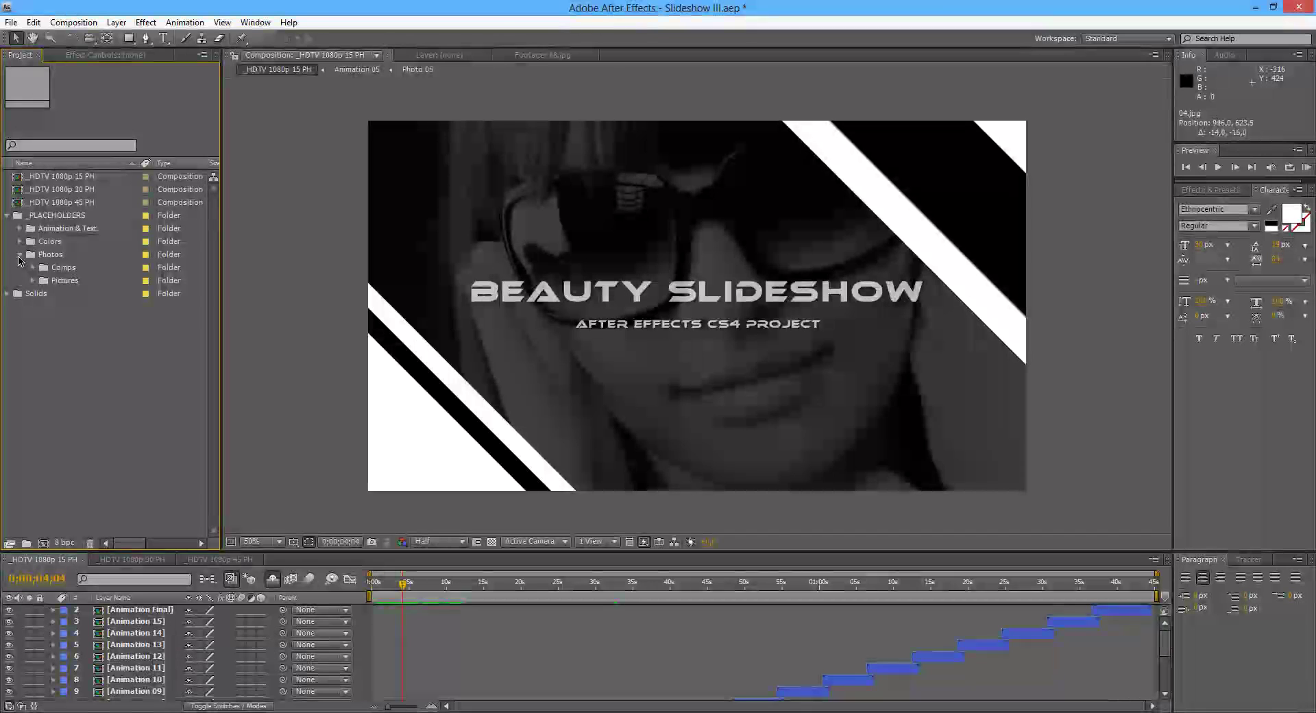
click(19, 255)
click(65, 229)
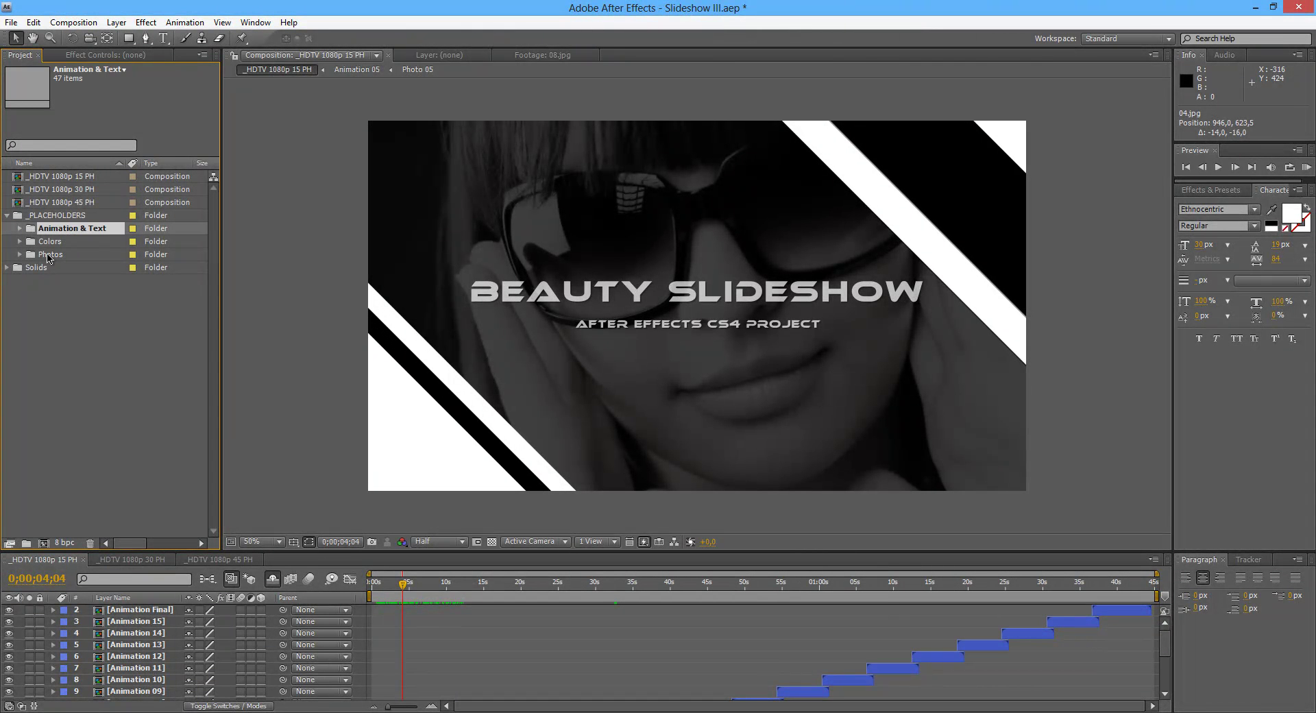
click(47, 255)
click(65, 230)
click(20, 229)
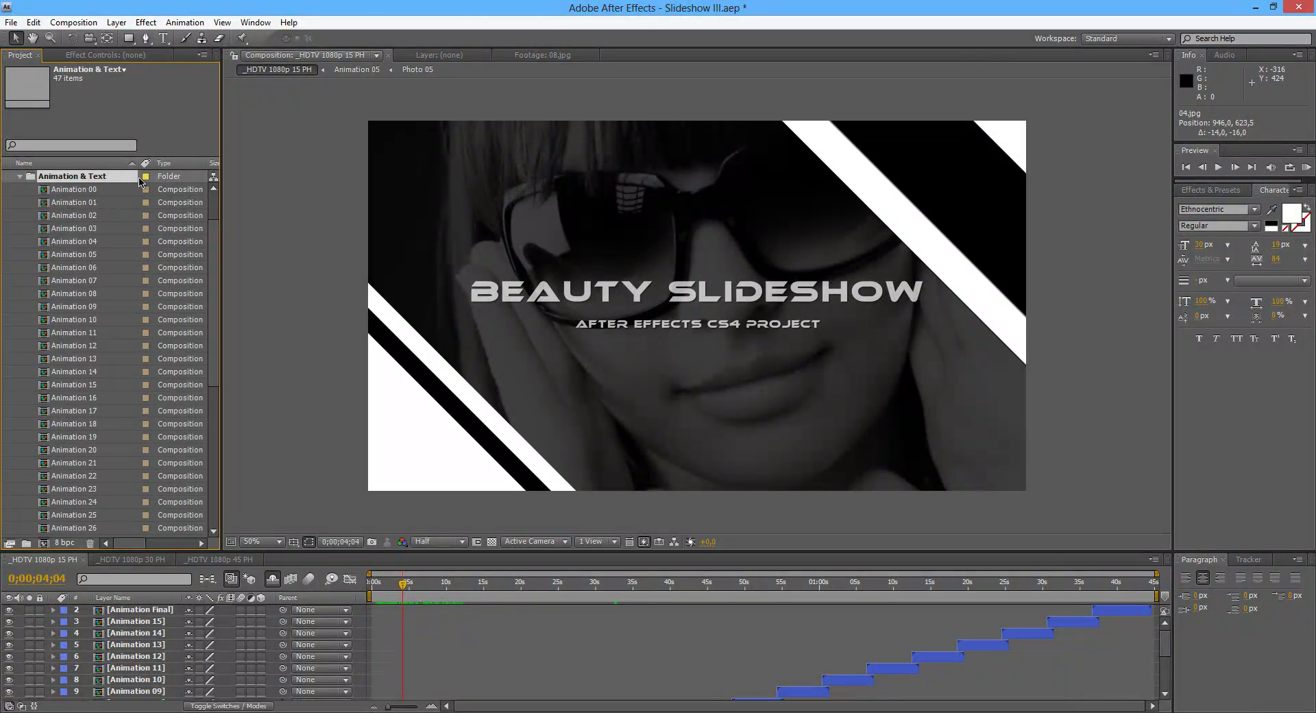
- Browse Animation 00 and the _HDTV 1080p 15, 30 and 45 PH compositions
click(84, 192)
scroll(89, 412, down, 7)
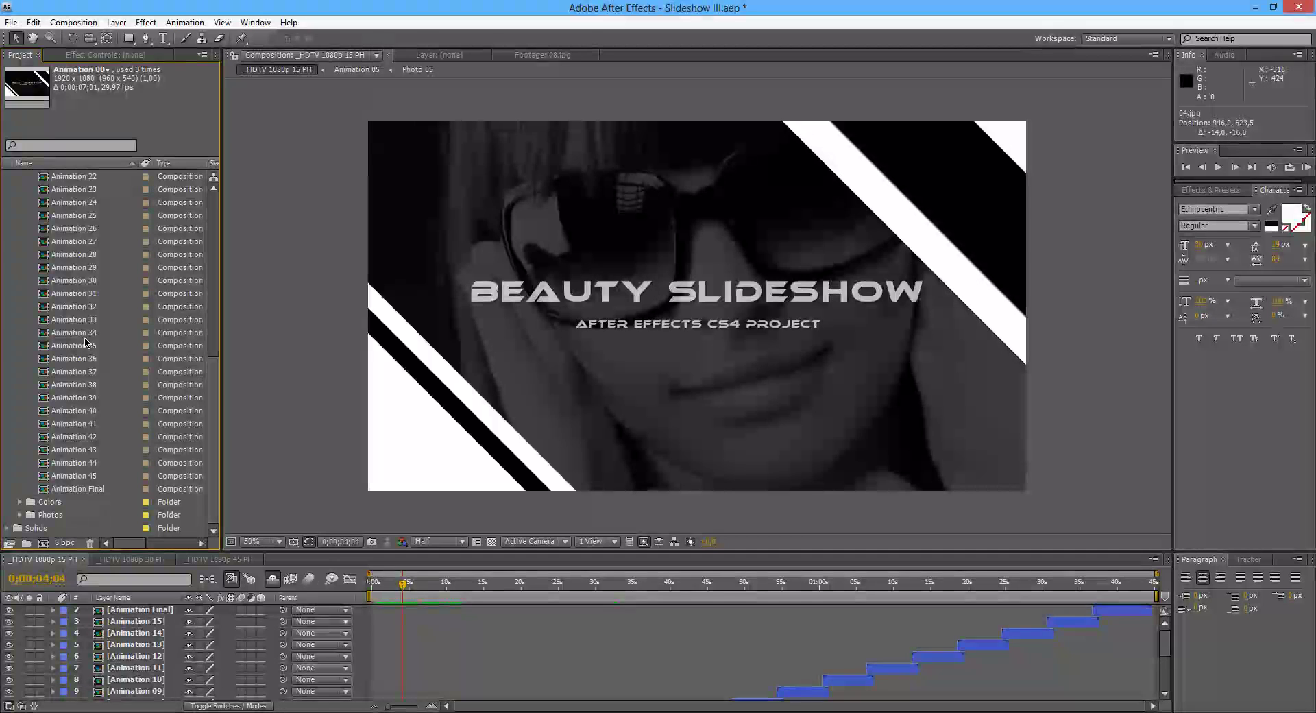
scroll(87, 343, up, 9)
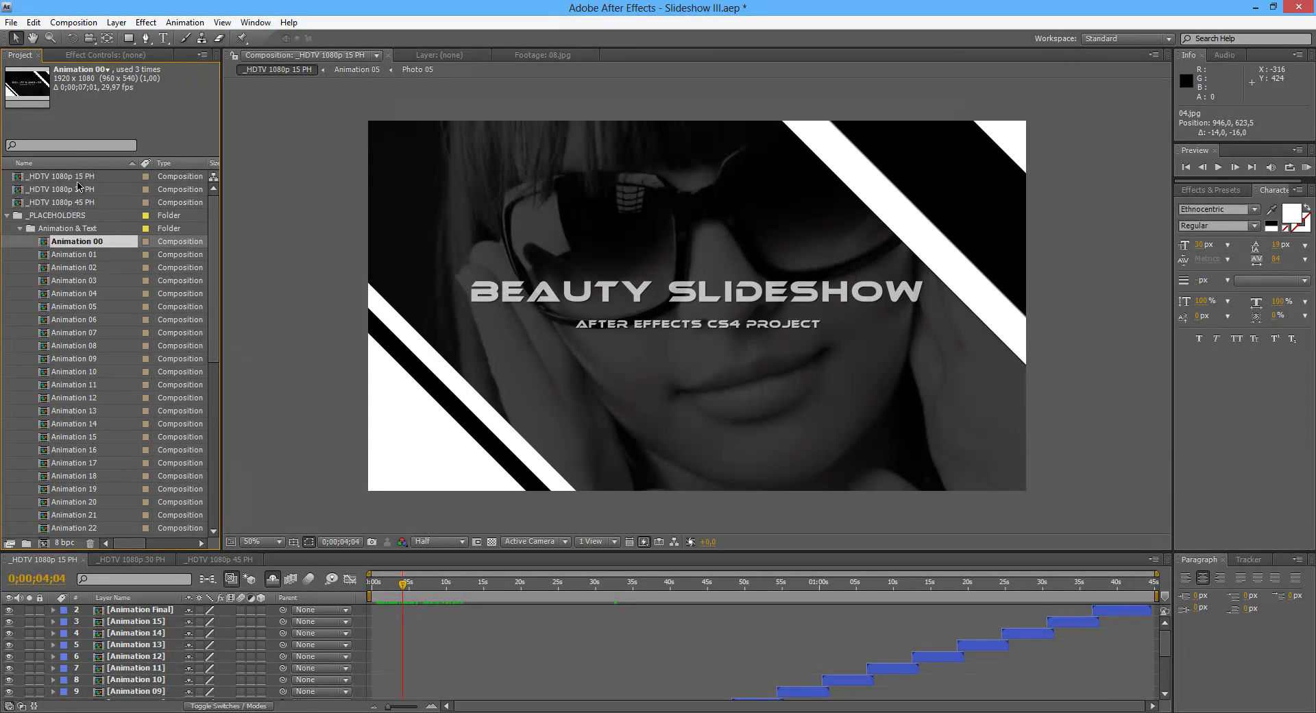
click(81, 177)
click(83, 190)
click(85, 203)
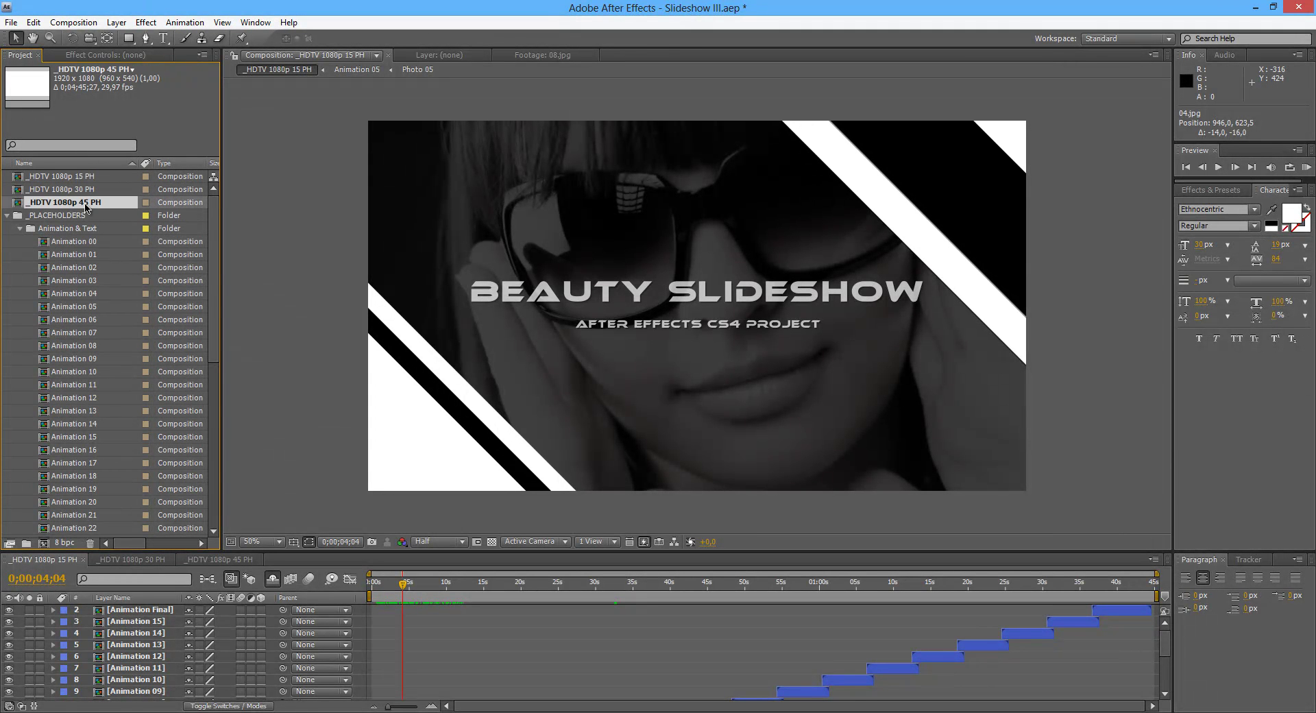
click(77, 177)
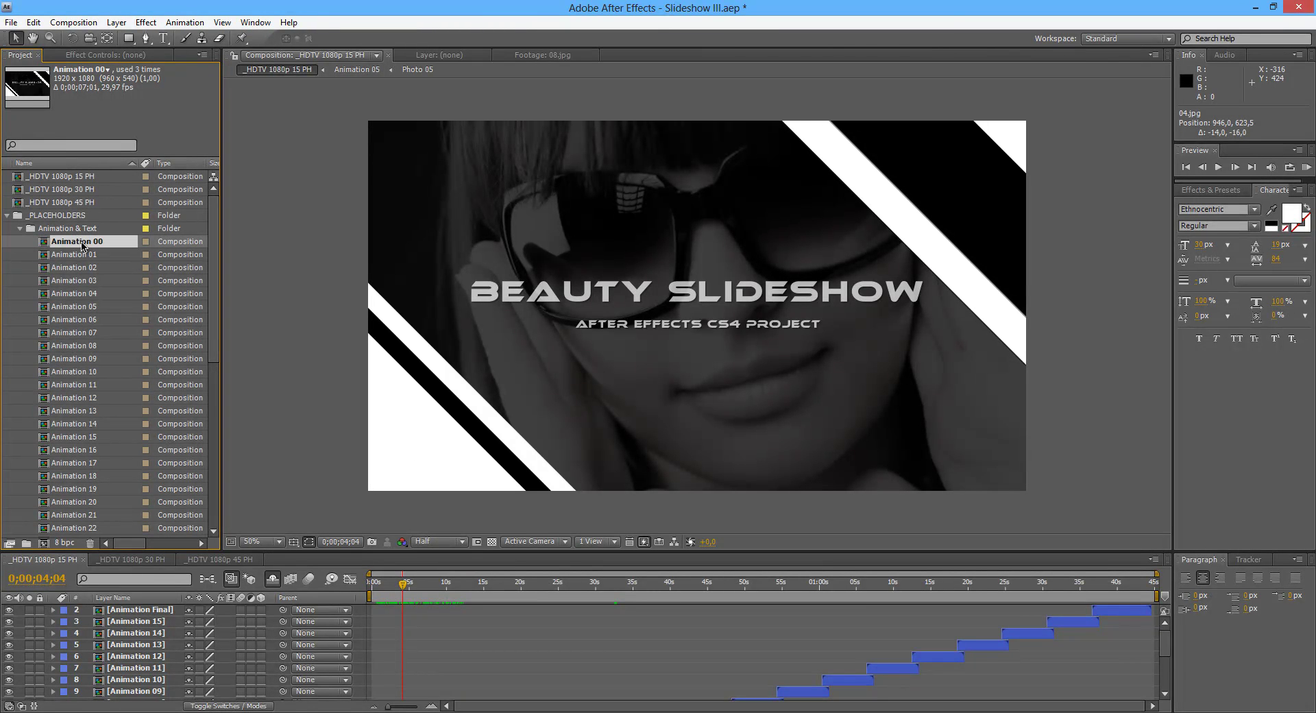
- Browse Animation 15 and Animation Final, then jump to the slideshow's closing frame
click(94, 438)
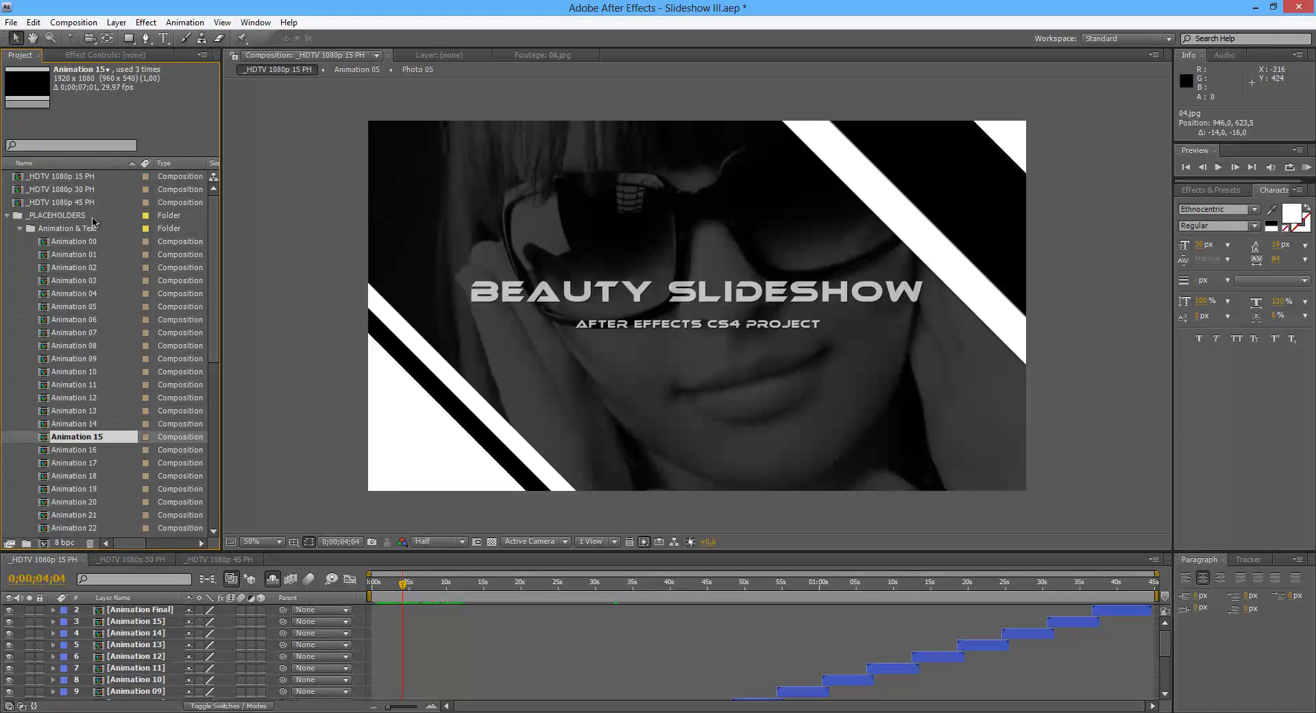
scroll(98, 433, down, 6)
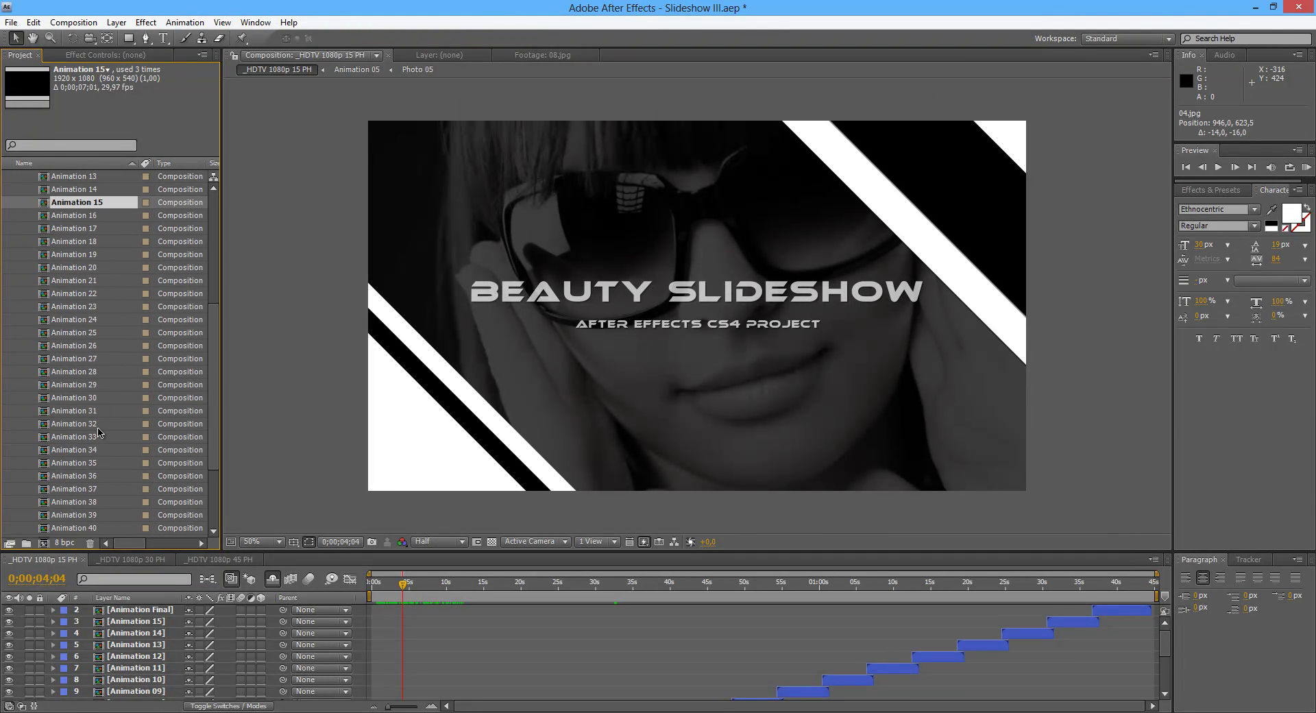
scroll(98, 432, down, 3)
click(96, 492)
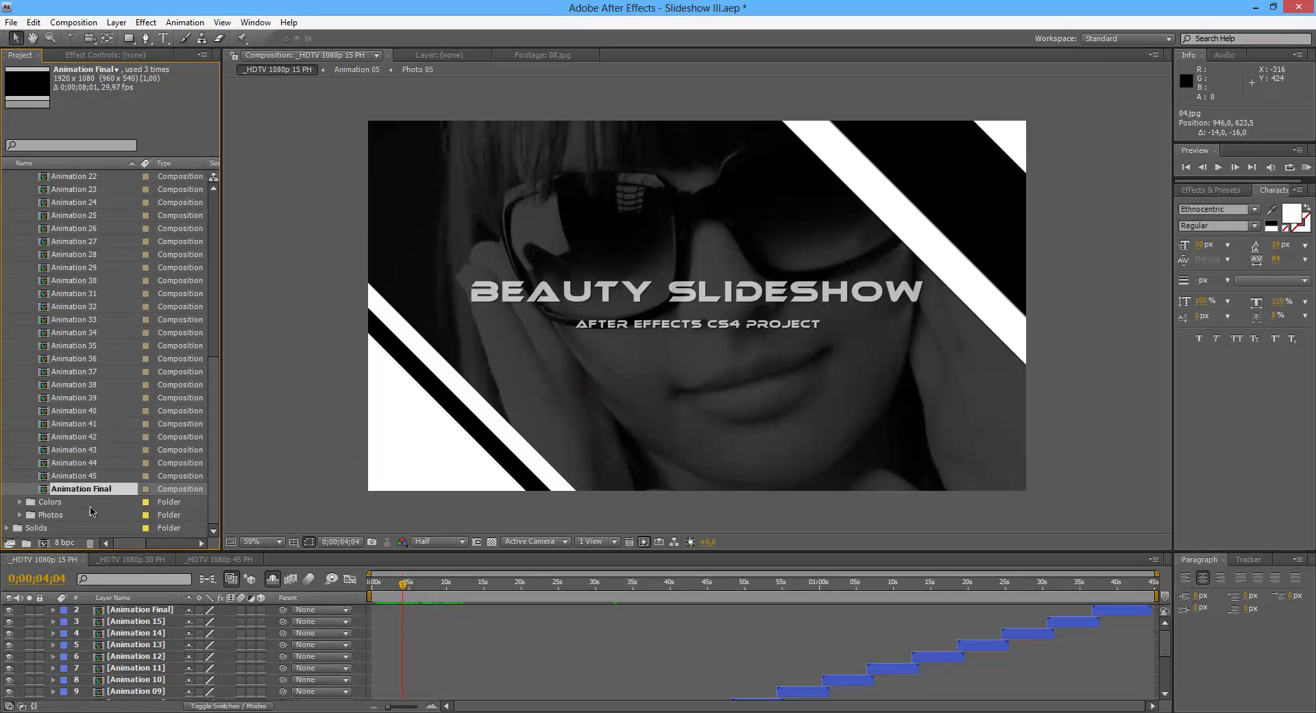
scroll(98, 491, up, 6)
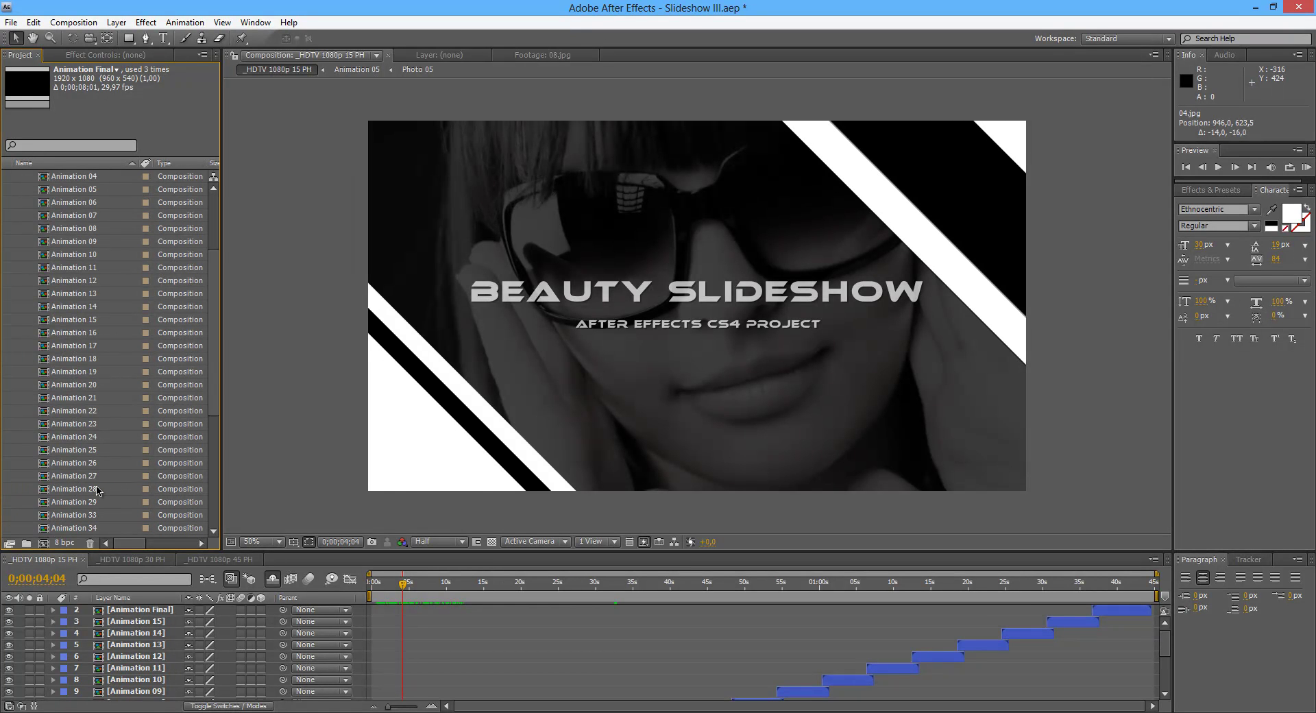
scroll(98, 491, up, 3)
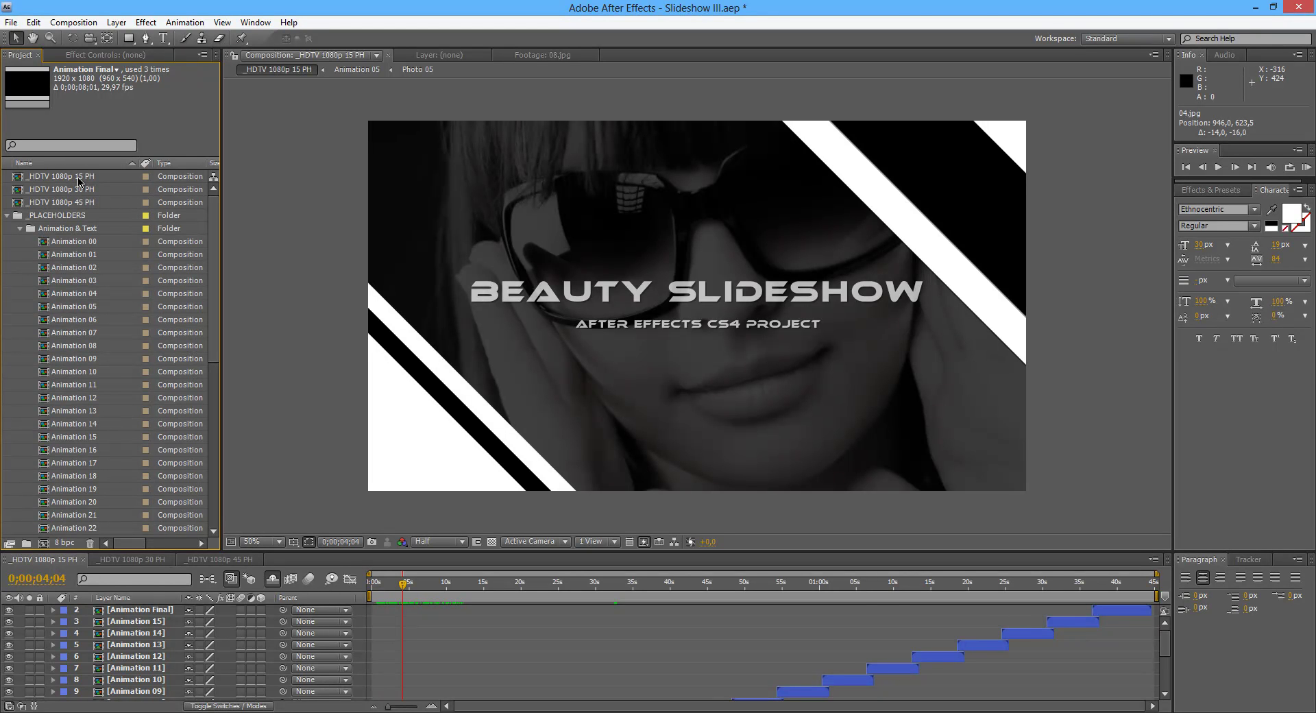
click(1102, 585)
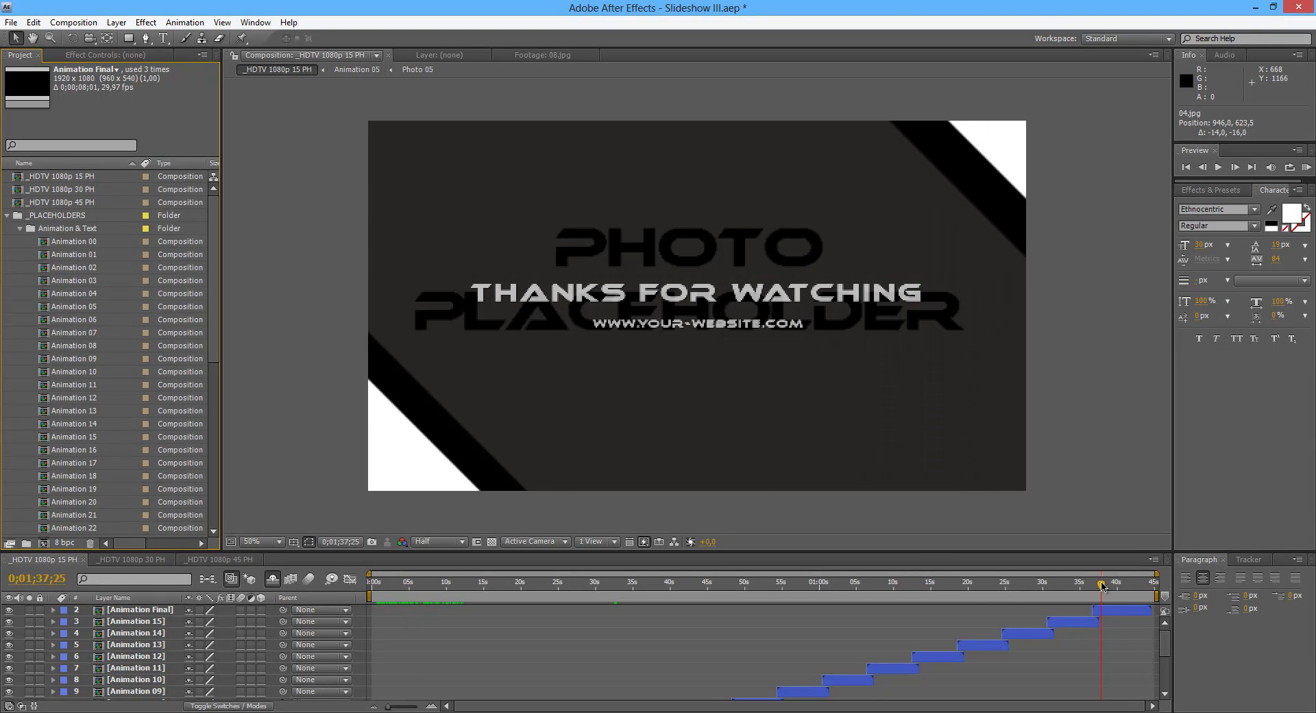
drag(1102, 585, 1124, 584)
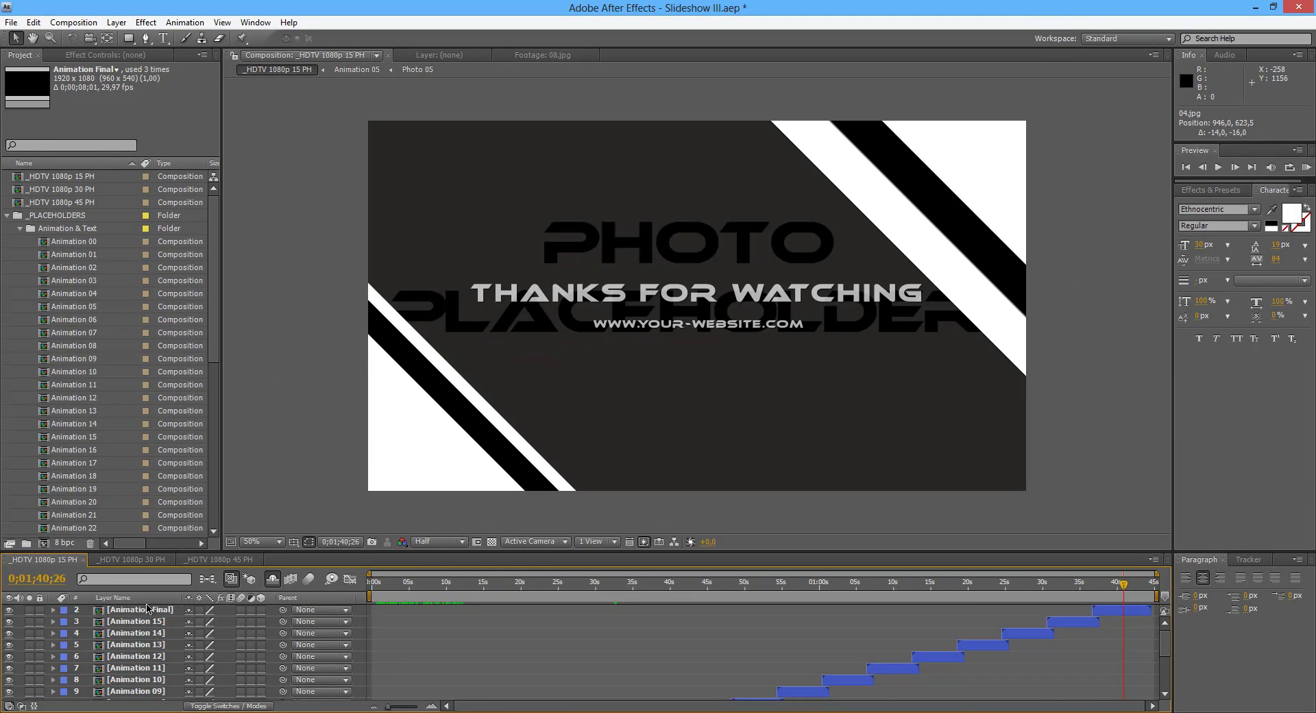
click(77, 244)
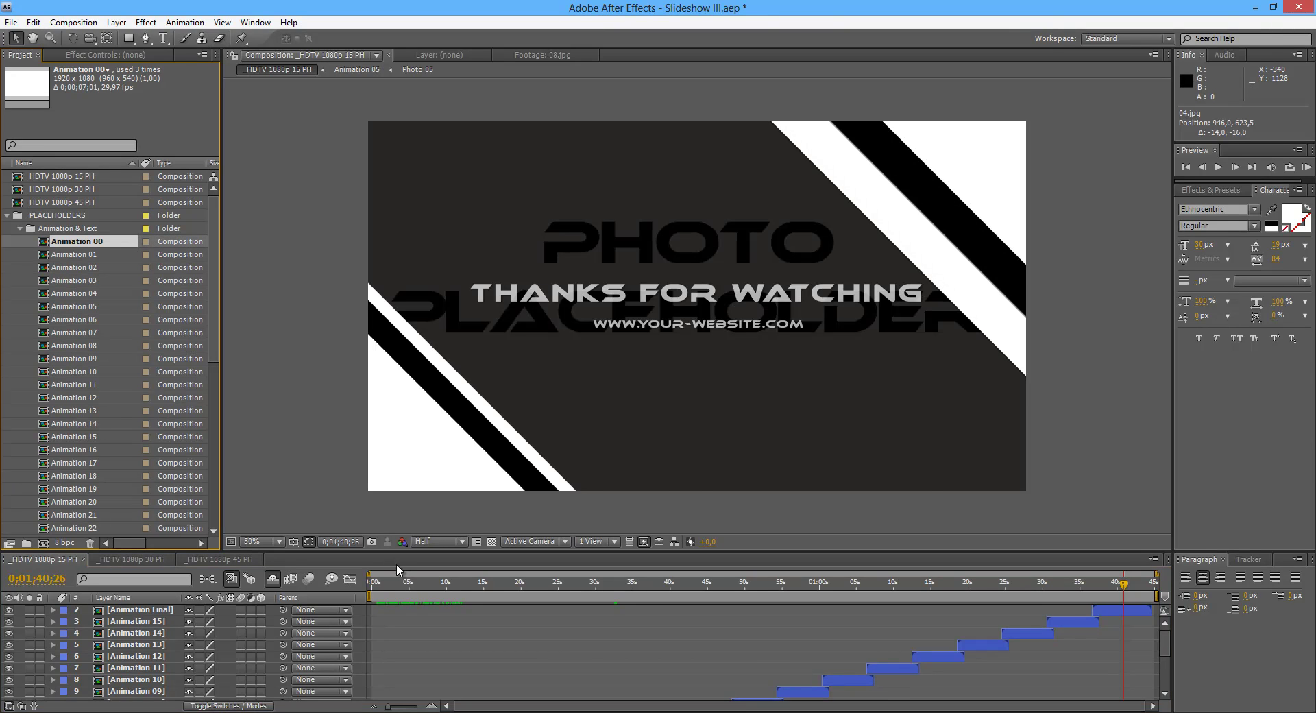
click(389, 584)
drag(388, 584, 391, 583)
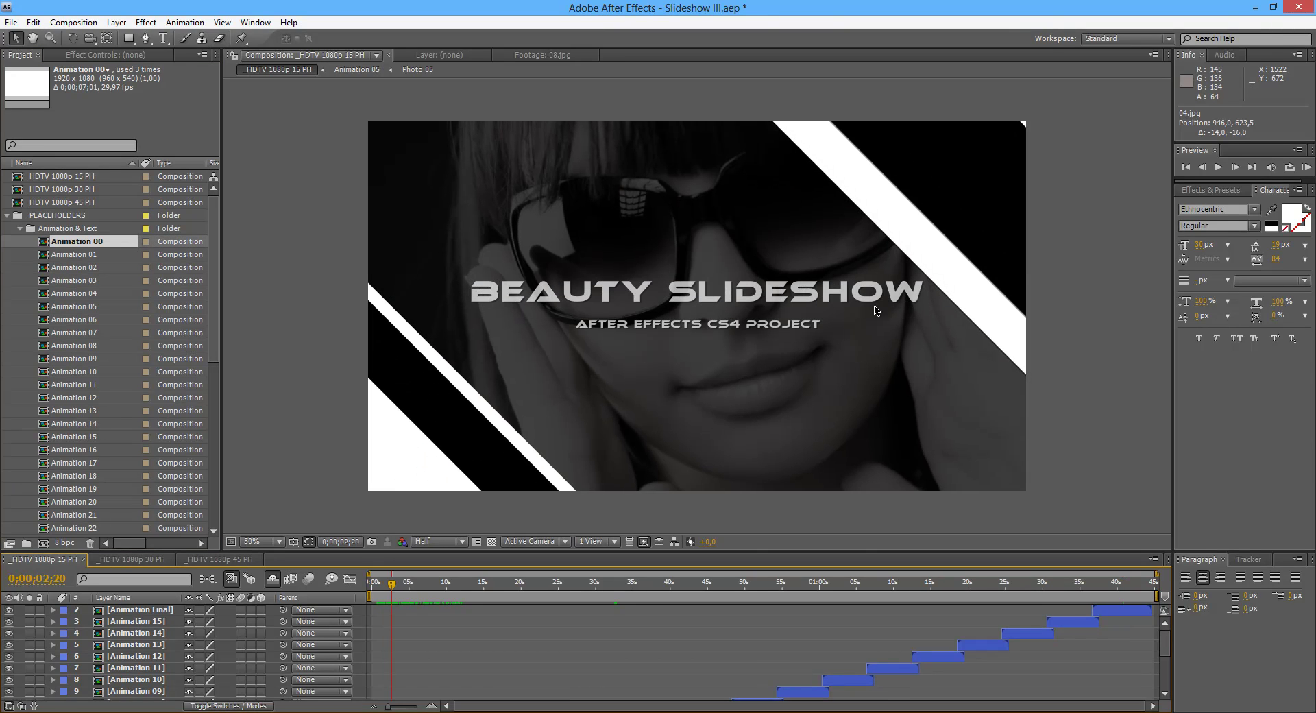
- Open Animation 00 and select its Beauty Slideshow title layer
double_click(85, 242)
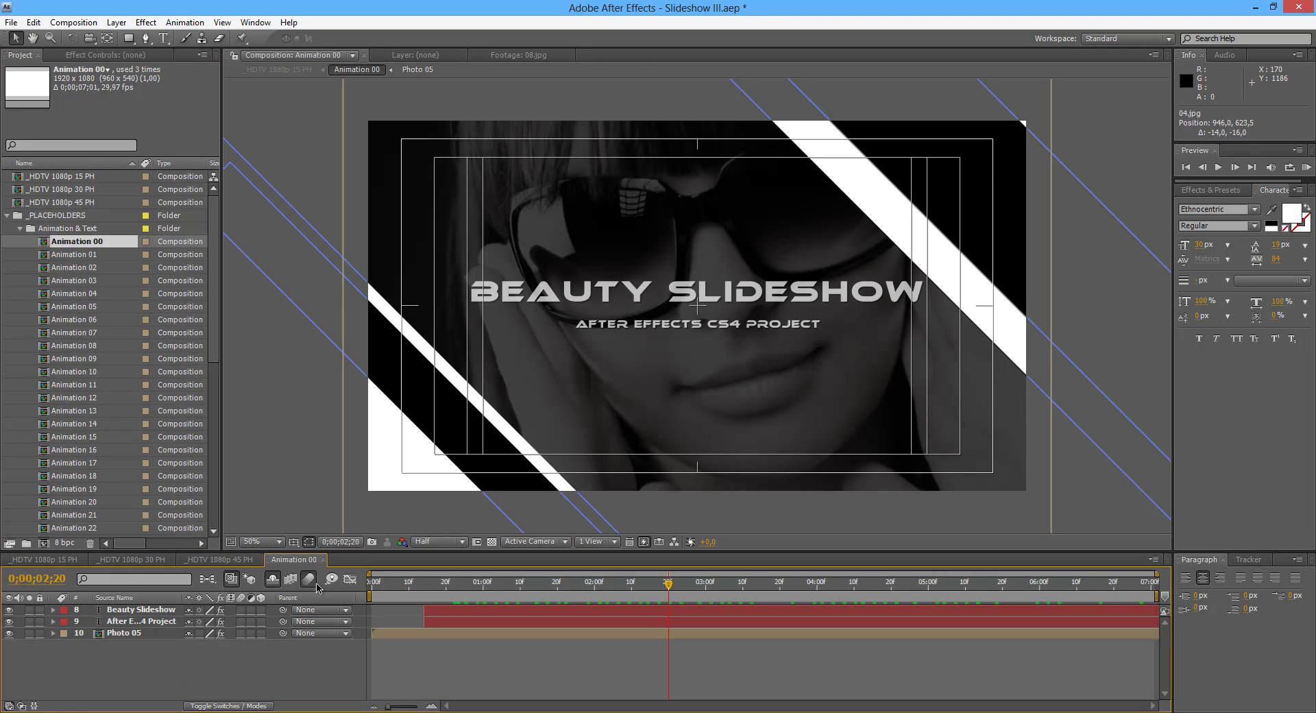
click(144, 609)
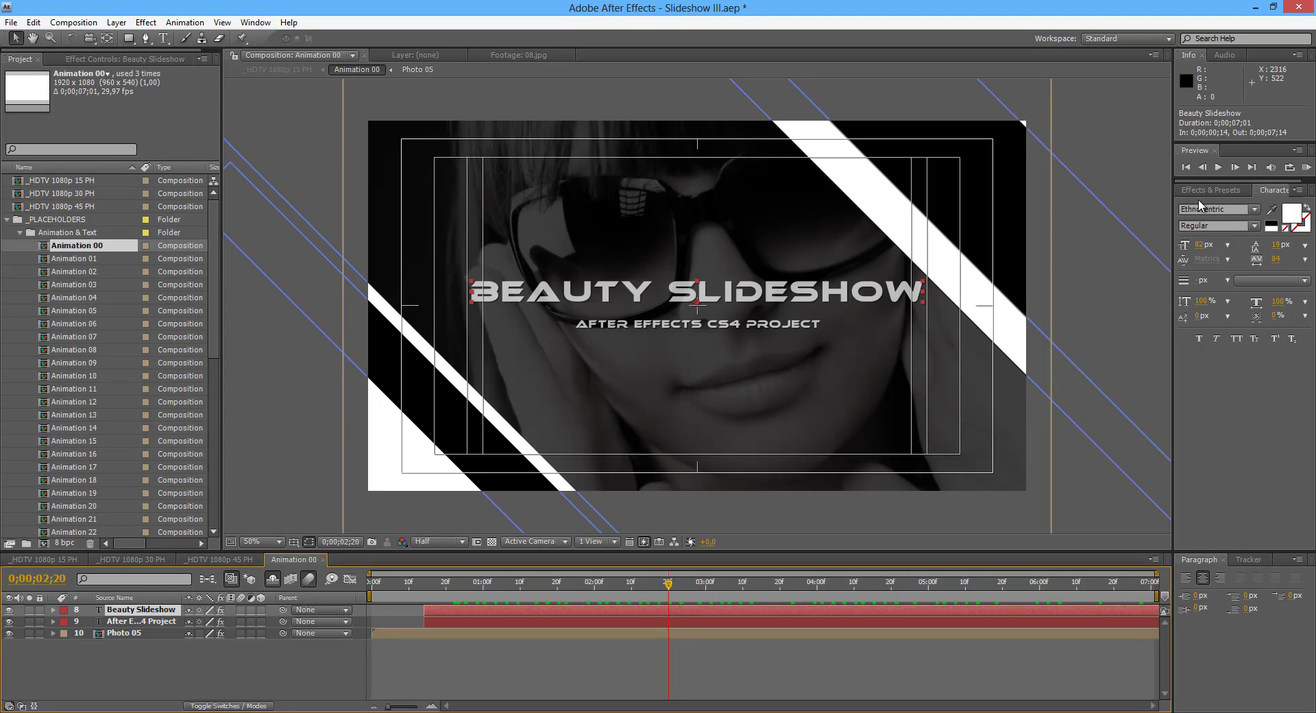
drag(1212, 178, 1215, 262)
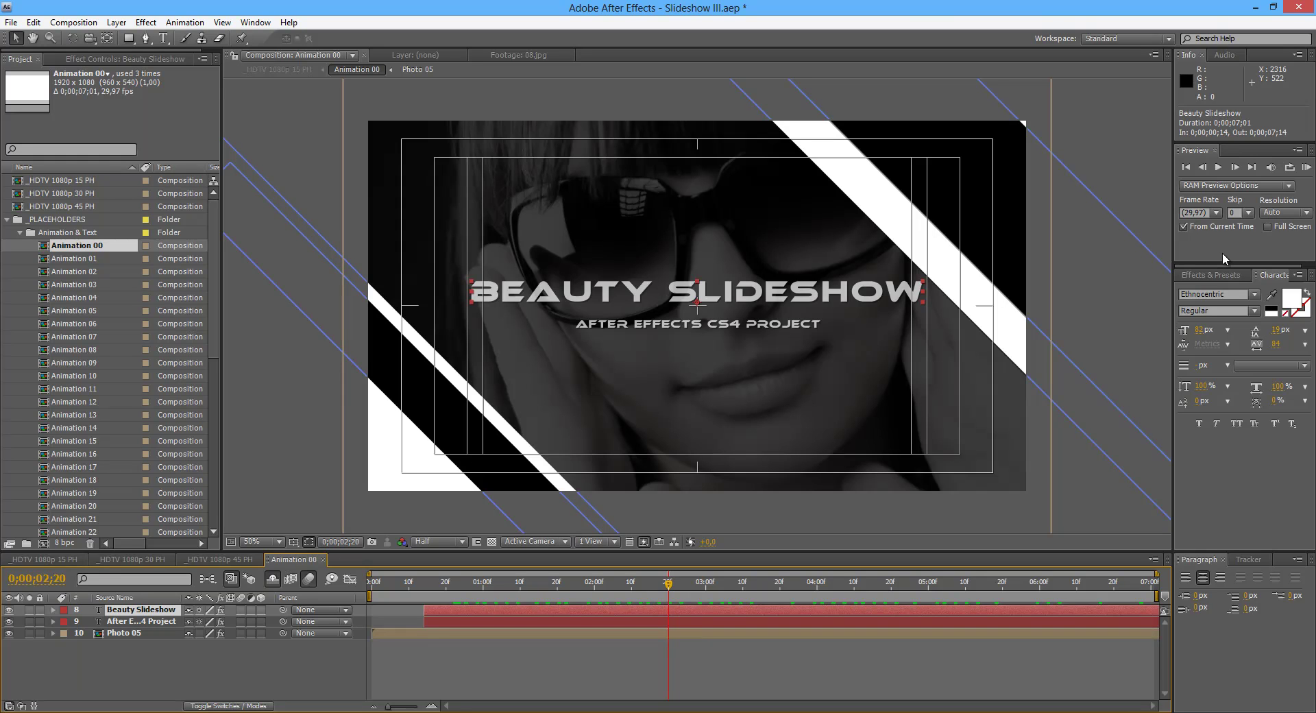
click(166, 622)
click(165, 610)
- Retype the title as 'MY NEW TITLE' and the subtitle as 'MY NEW SUB TITLE HERE'
double_click(150, 612)
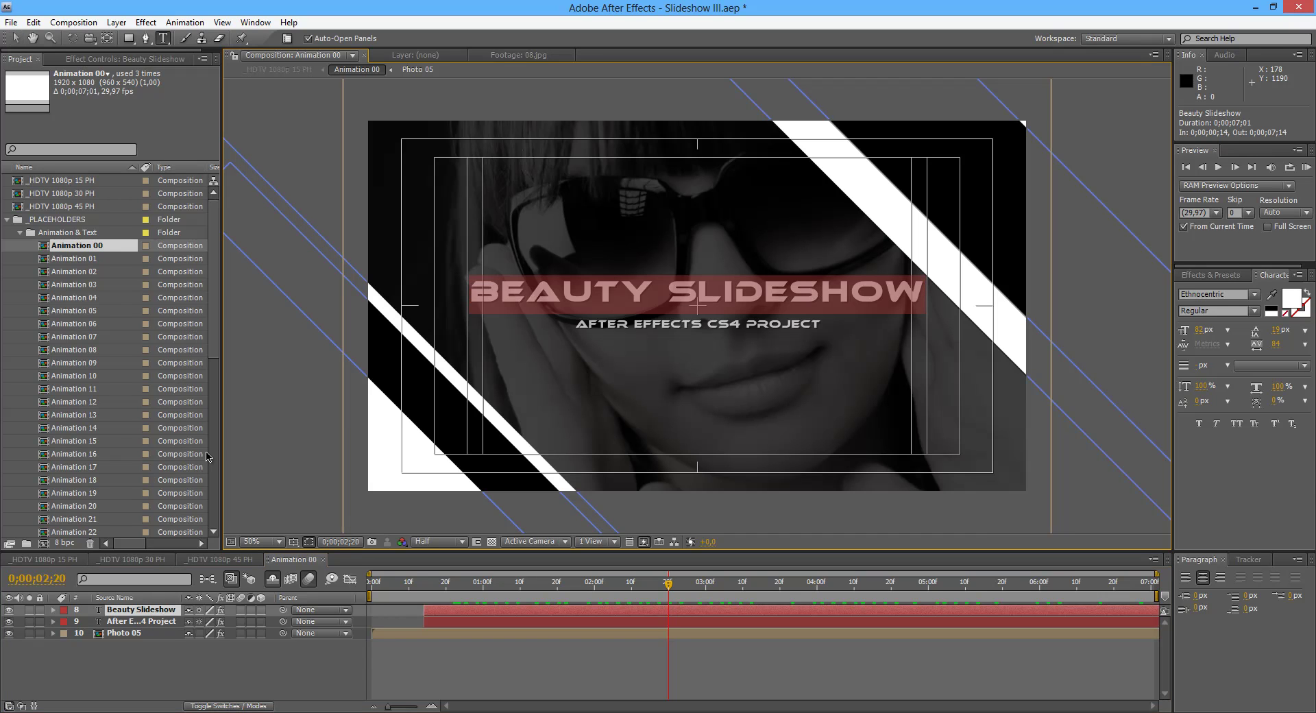
text(M)
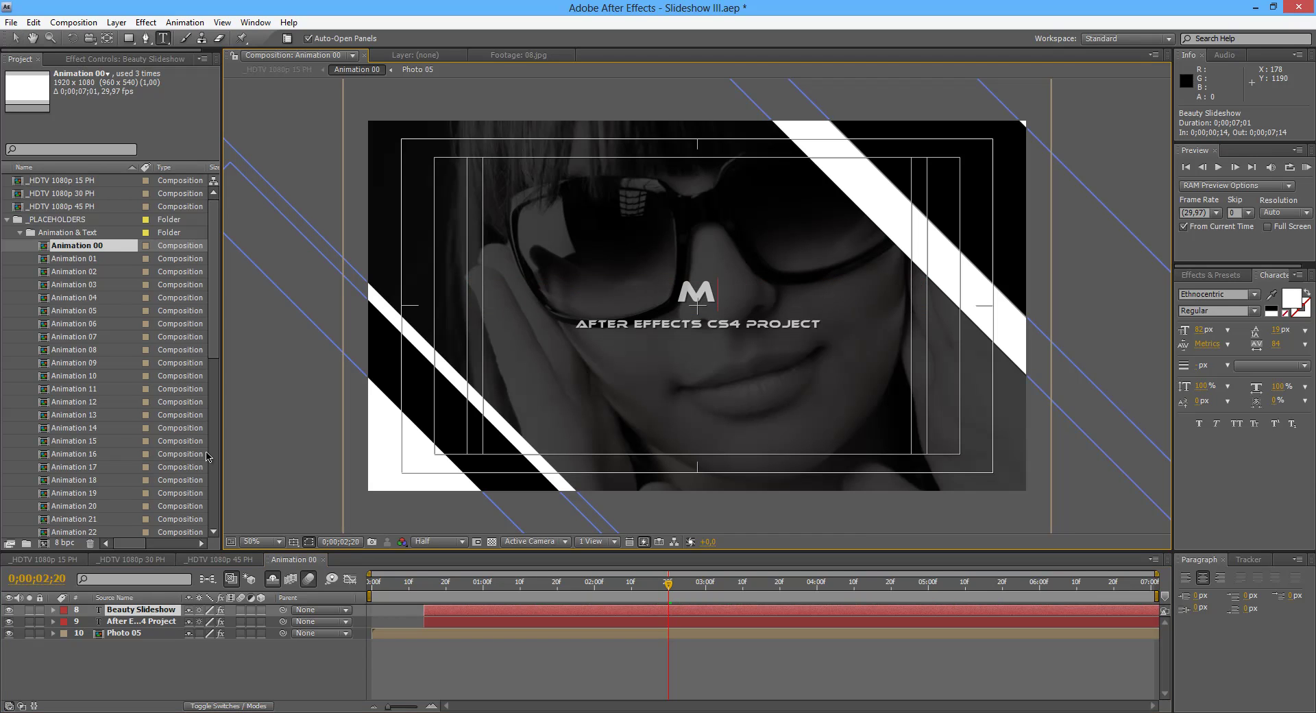
text(Y NEW)
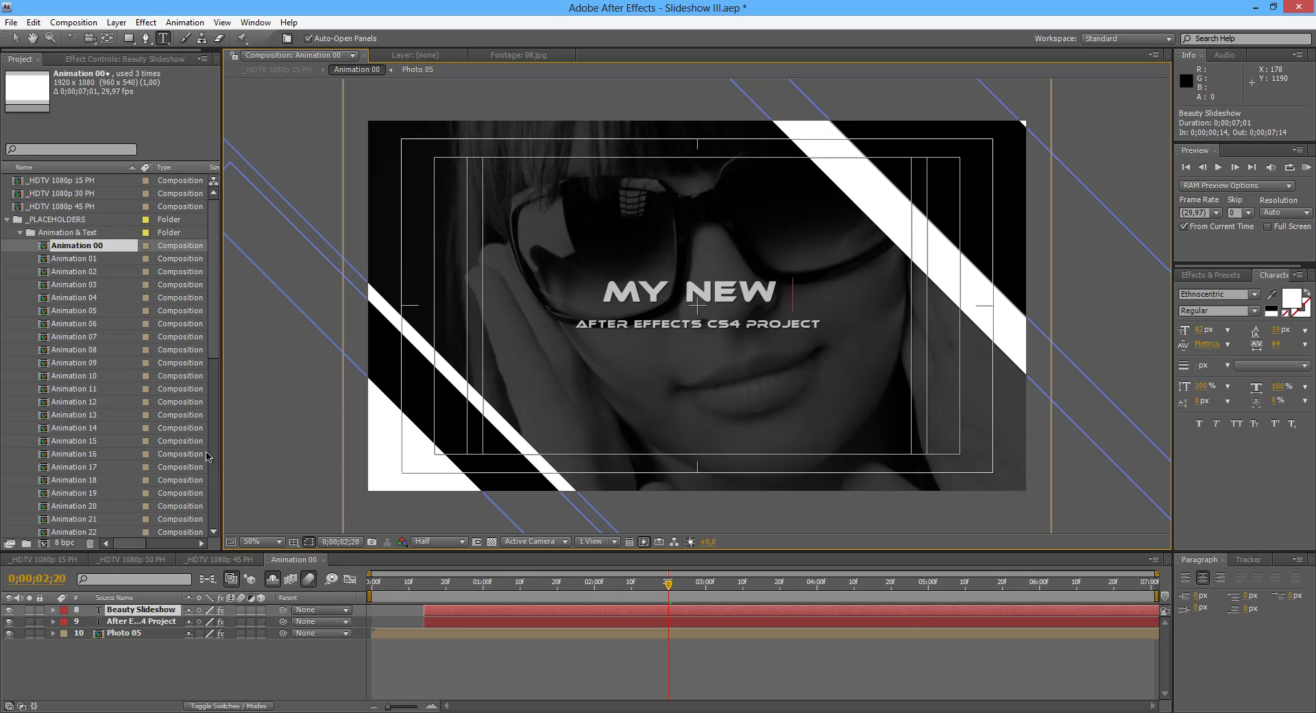
text( TITLE)
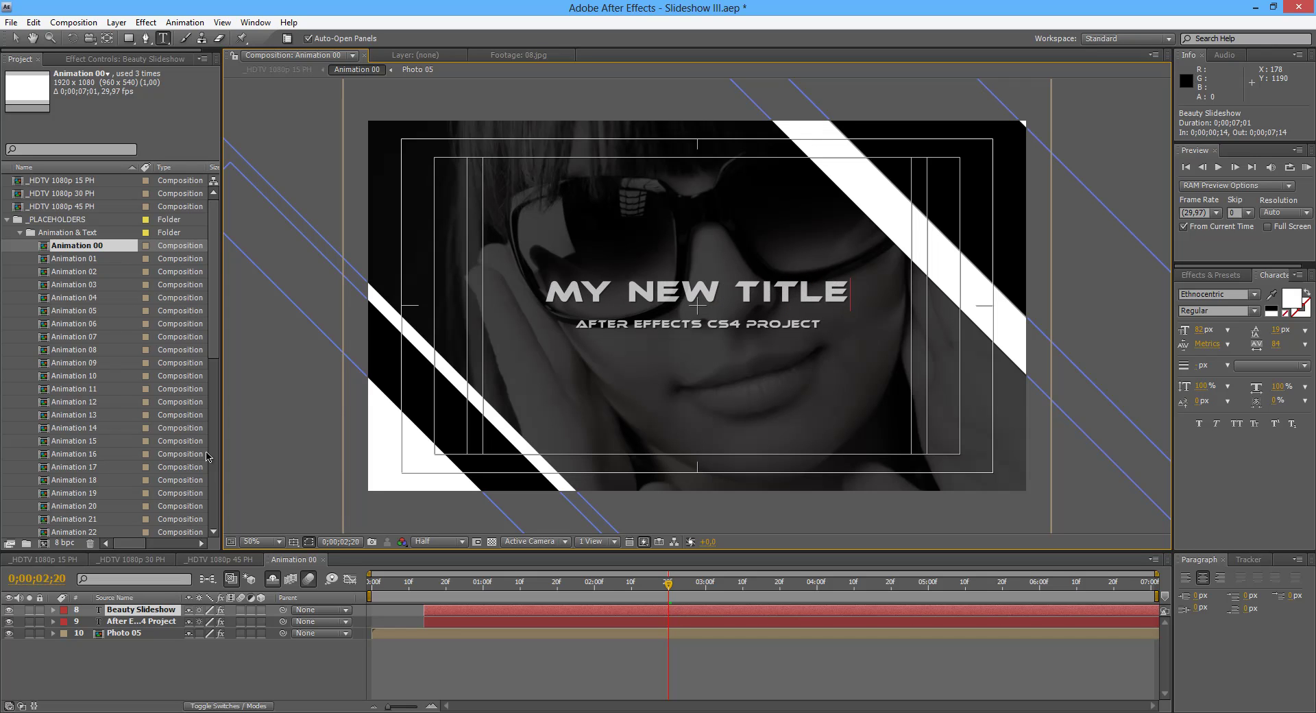
double_click(158, 624)
text(MY NEW)
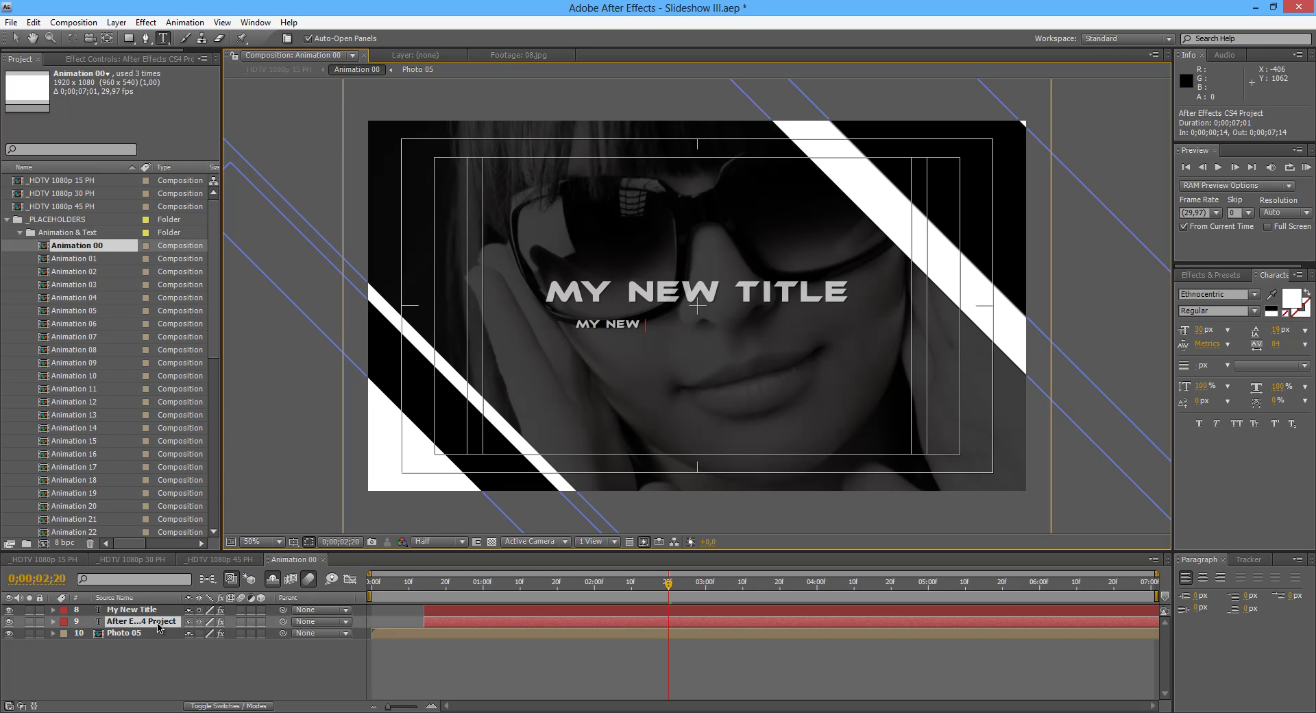
text( SUB TITLE HERE !!!)
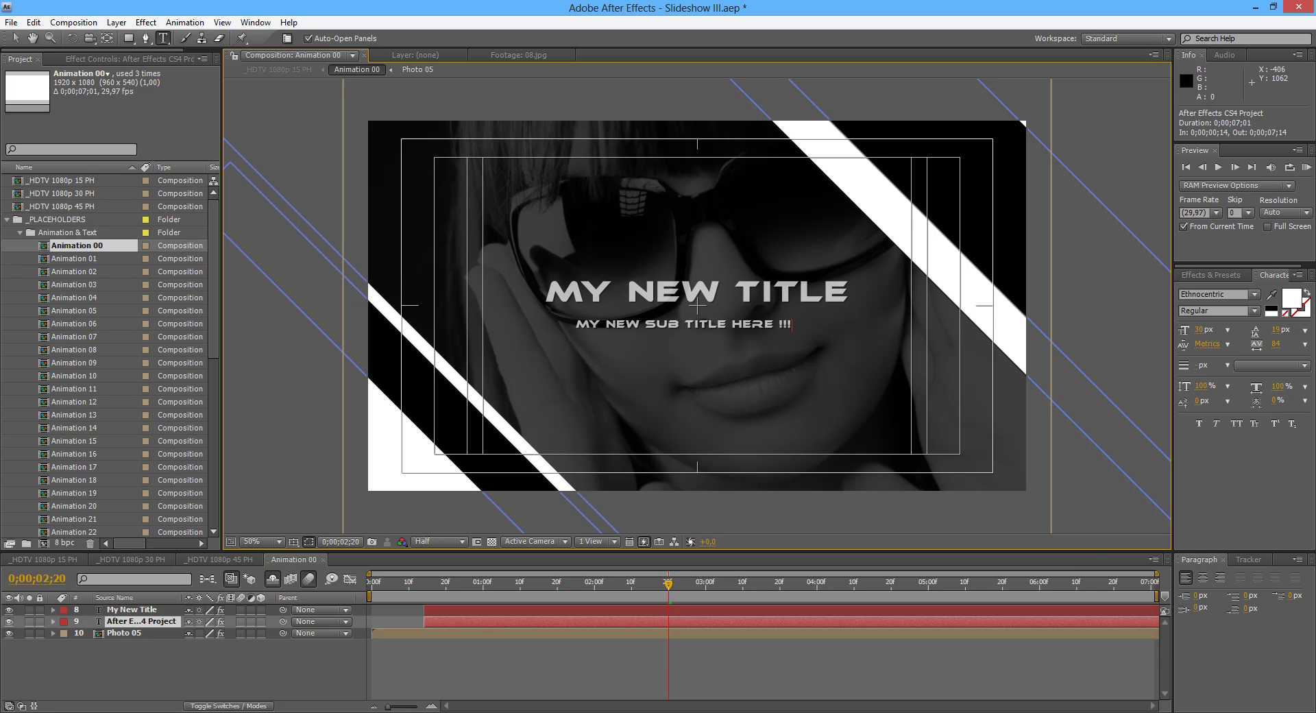
click(16, 38)
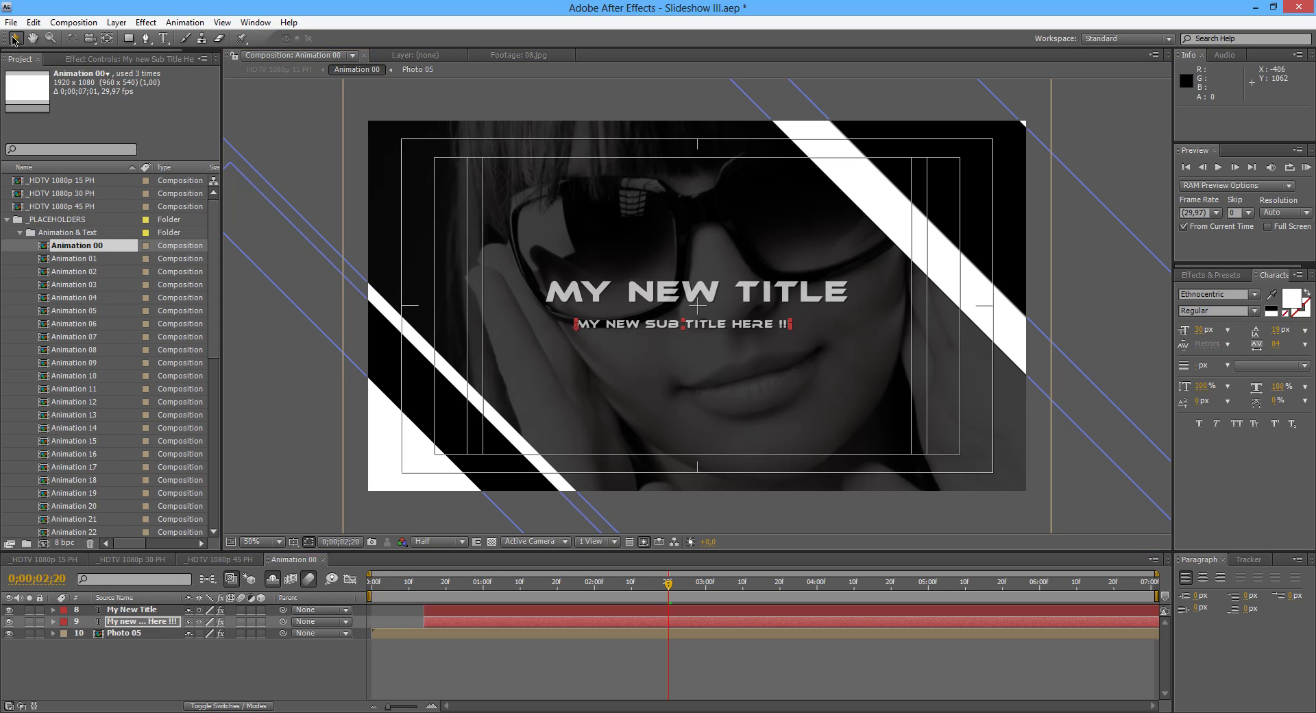
- Nudge the subtitle layer two steps to the right
click(143, 622)
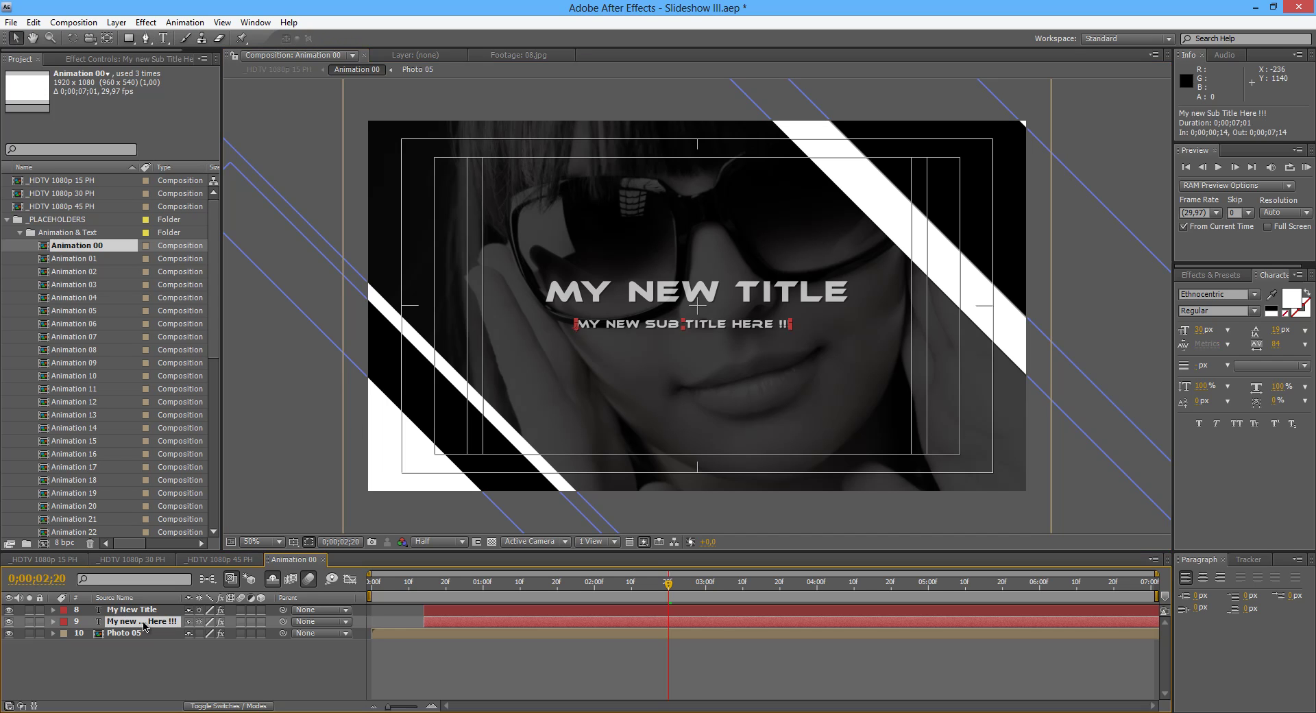
key(Right)
key(Right)
key(Right)
key(Right)
key(Right)
key(Right)
key(Right)
key(Right)
key(Right)
key(Right)
key(Right)
key(Right)
key(Right)
key(Right)
key(Right)
key(Right)
key(Right)
key(Right)
key(Right)
key(Right)
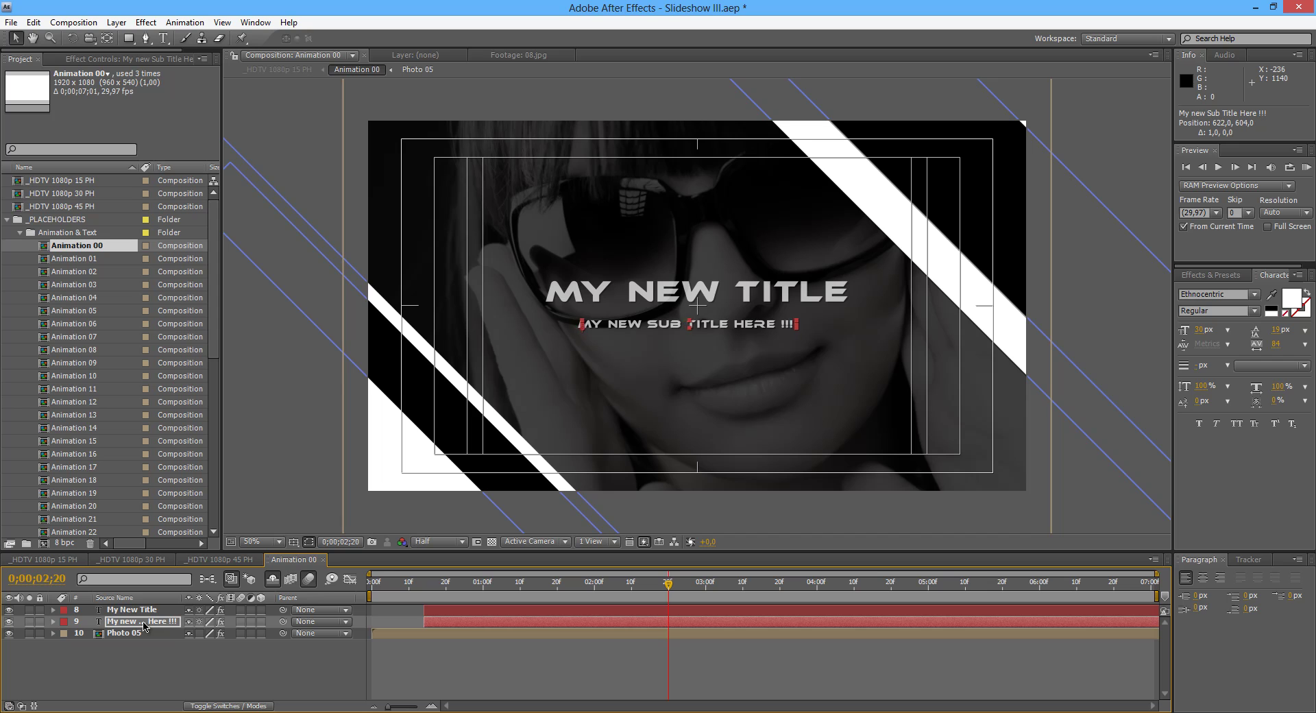
key(Right)
key(Right)
key(Right)
key(Right)
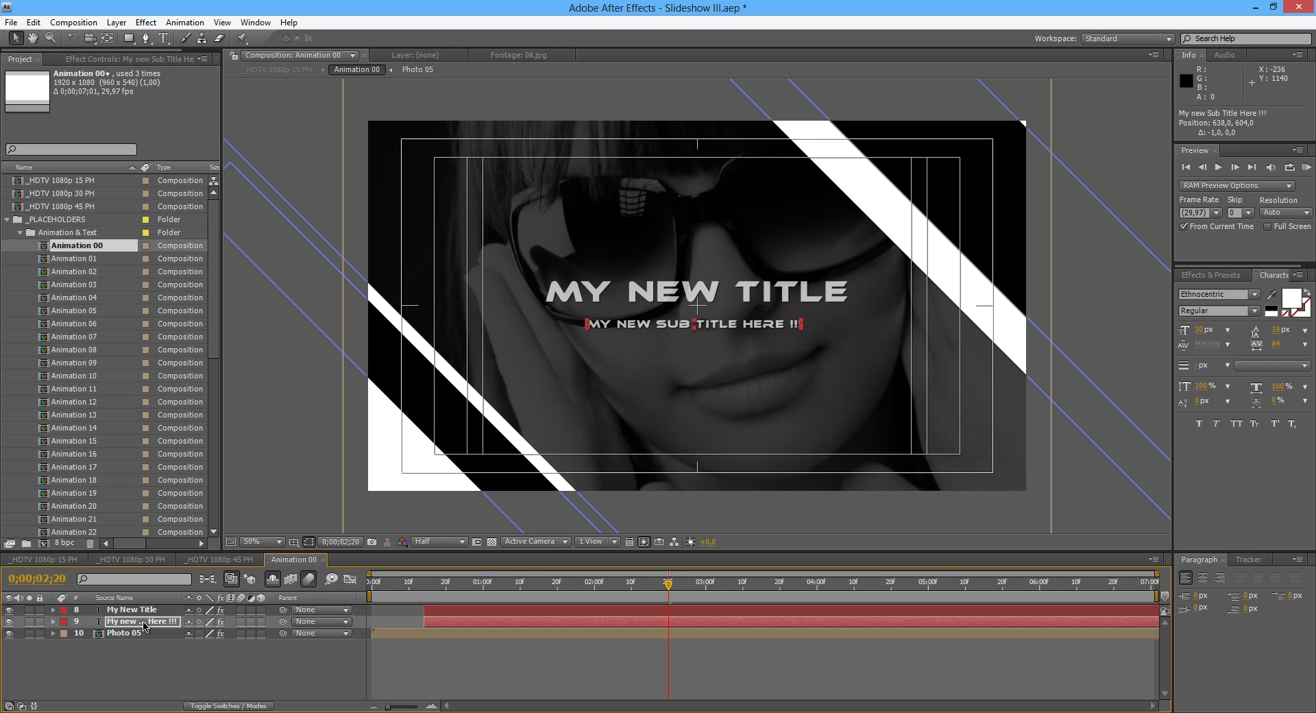
click(243, 645)
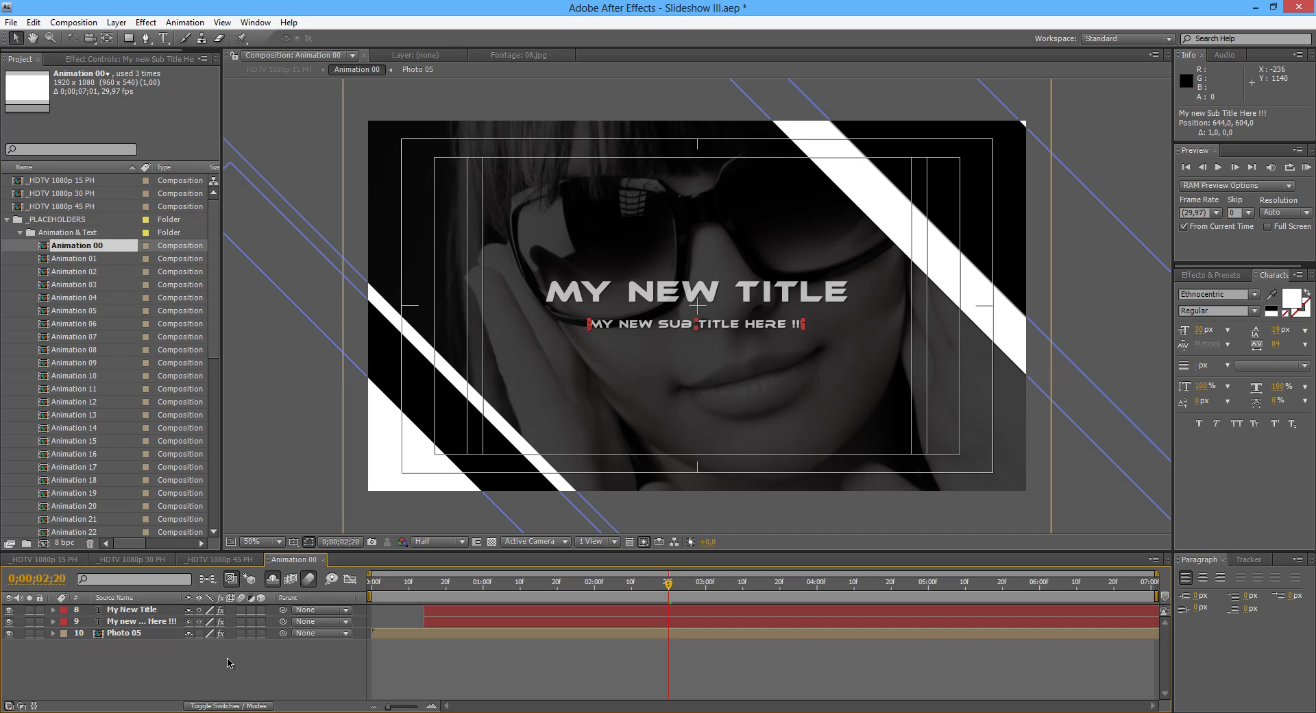
- Duplicate the subtitle, move the copy below the original, and centre its text
click(150, 622)
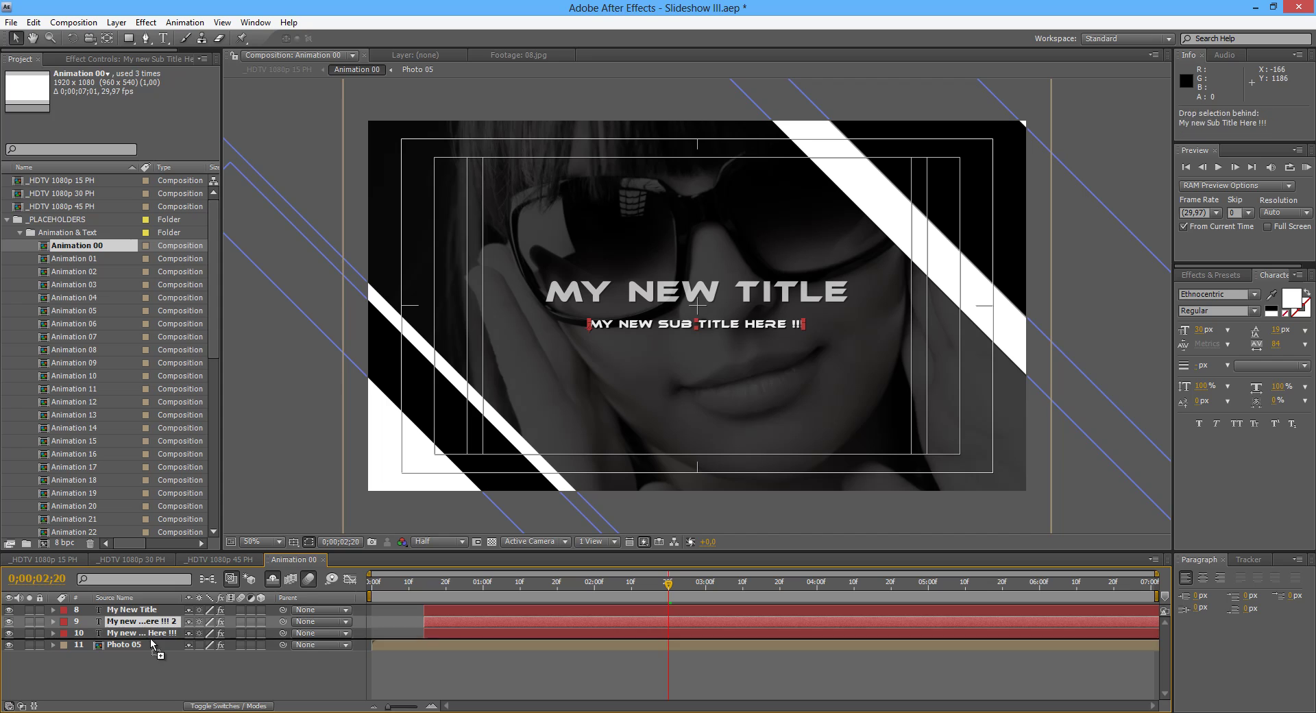
key(ctrl+d)
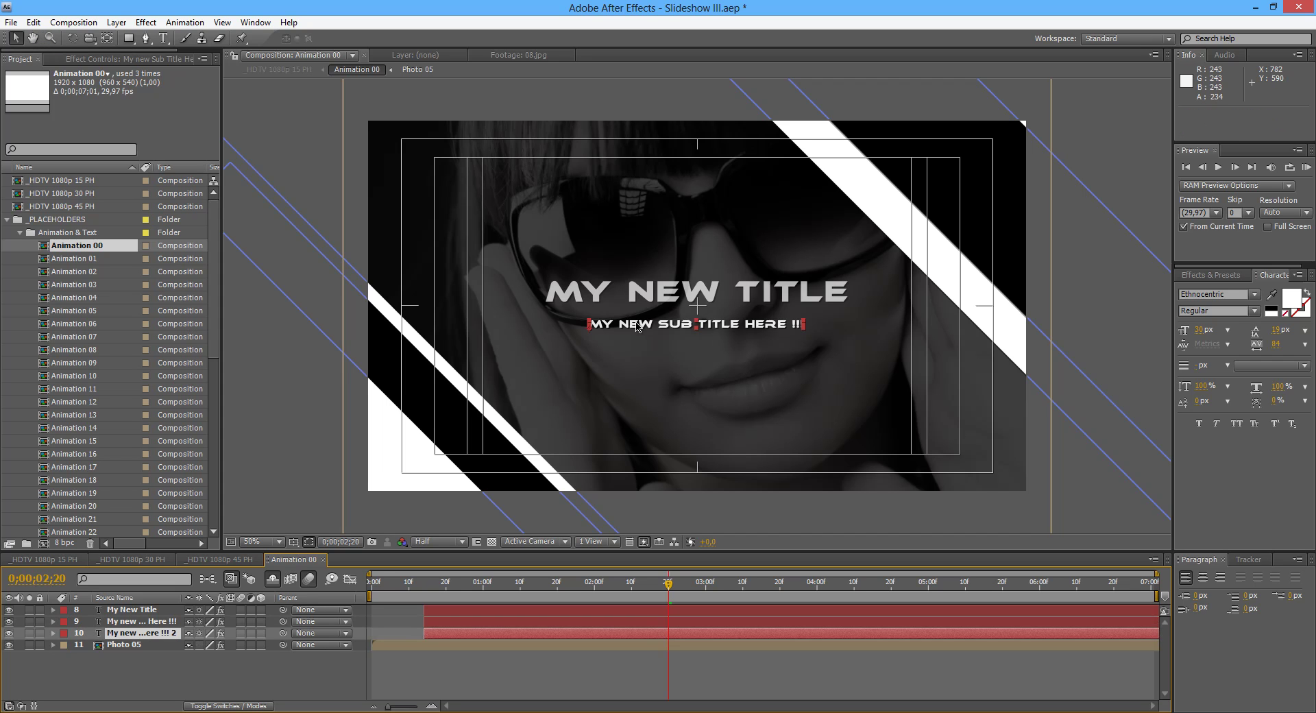
drag(637, 334, 637, 358)
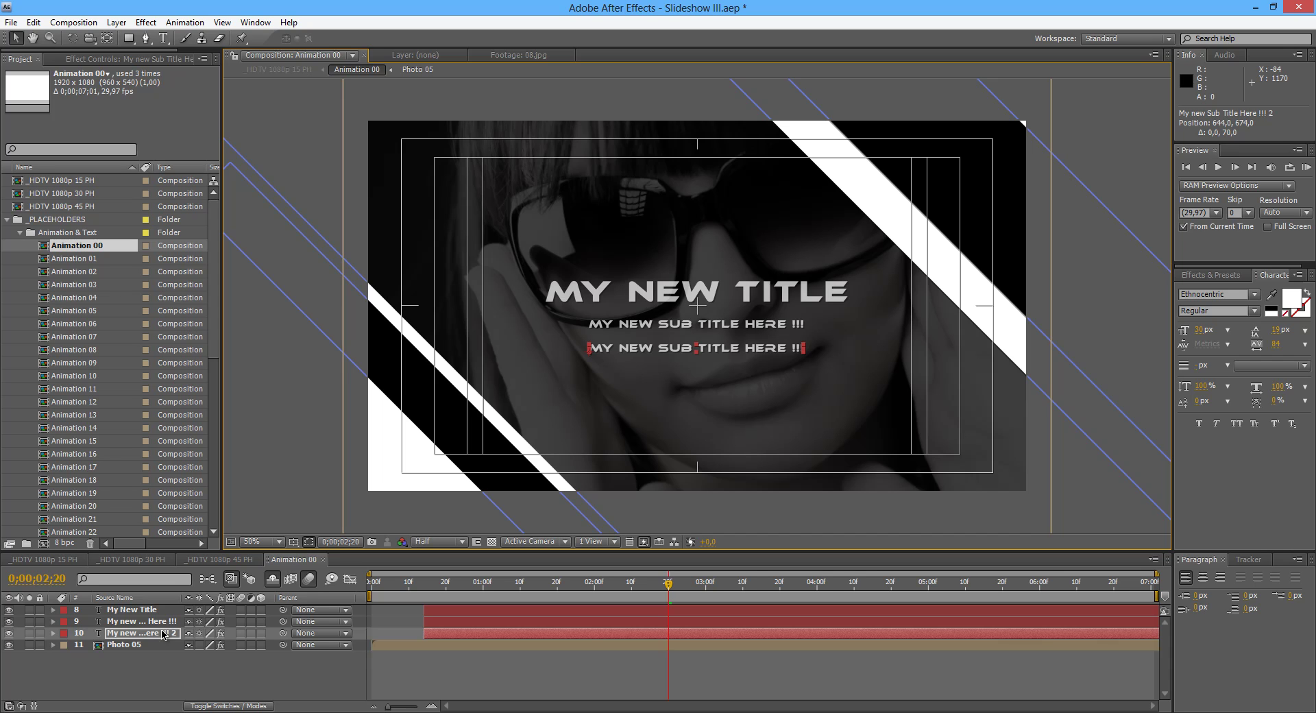
click(1203, 579)
drag(625, 351, 732, 349)
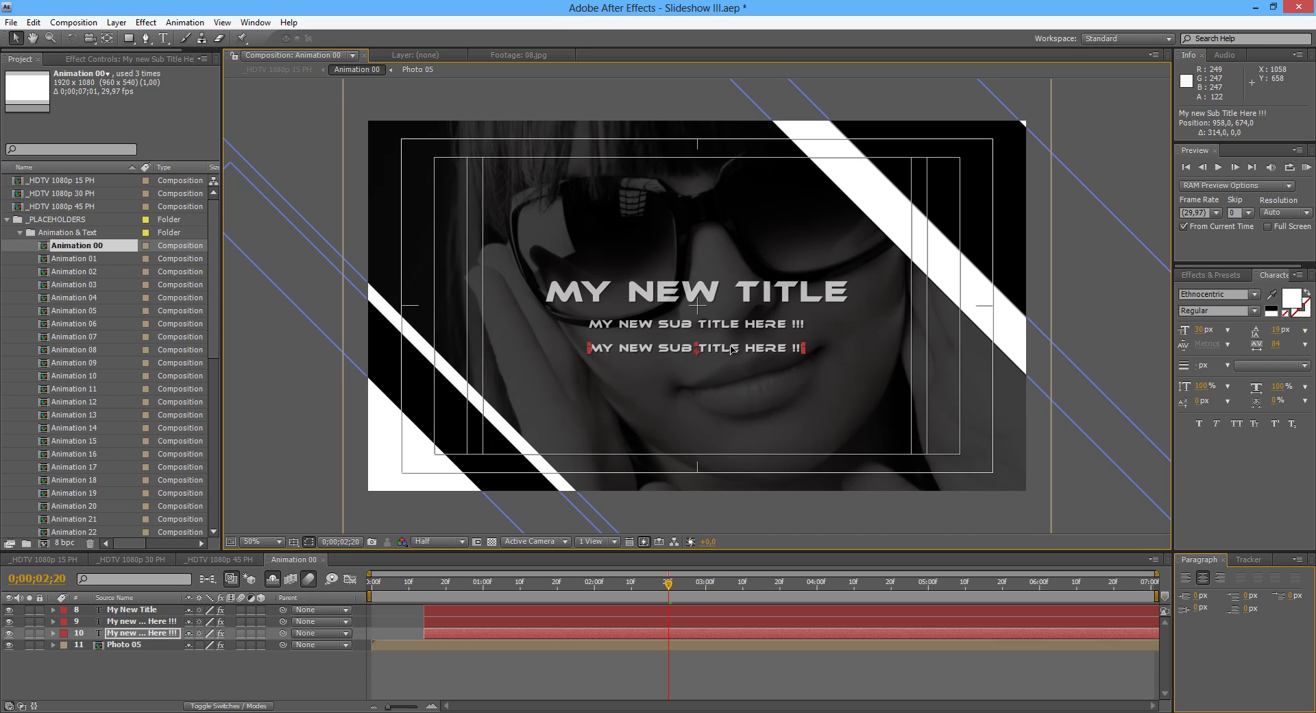
- Retype the duplicate subtitle as 'MY SECOND SUB TITLE COULD BE HERE !!!'
double_click(160, 635)
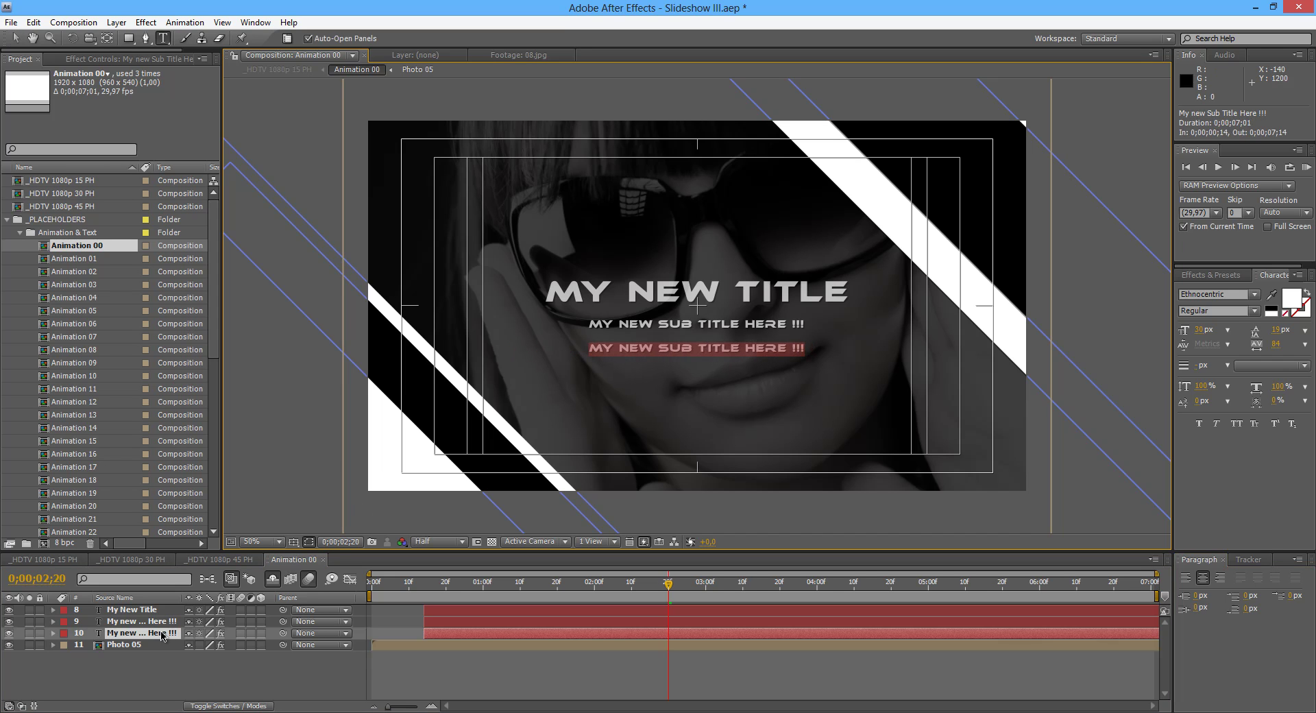
text(MY )
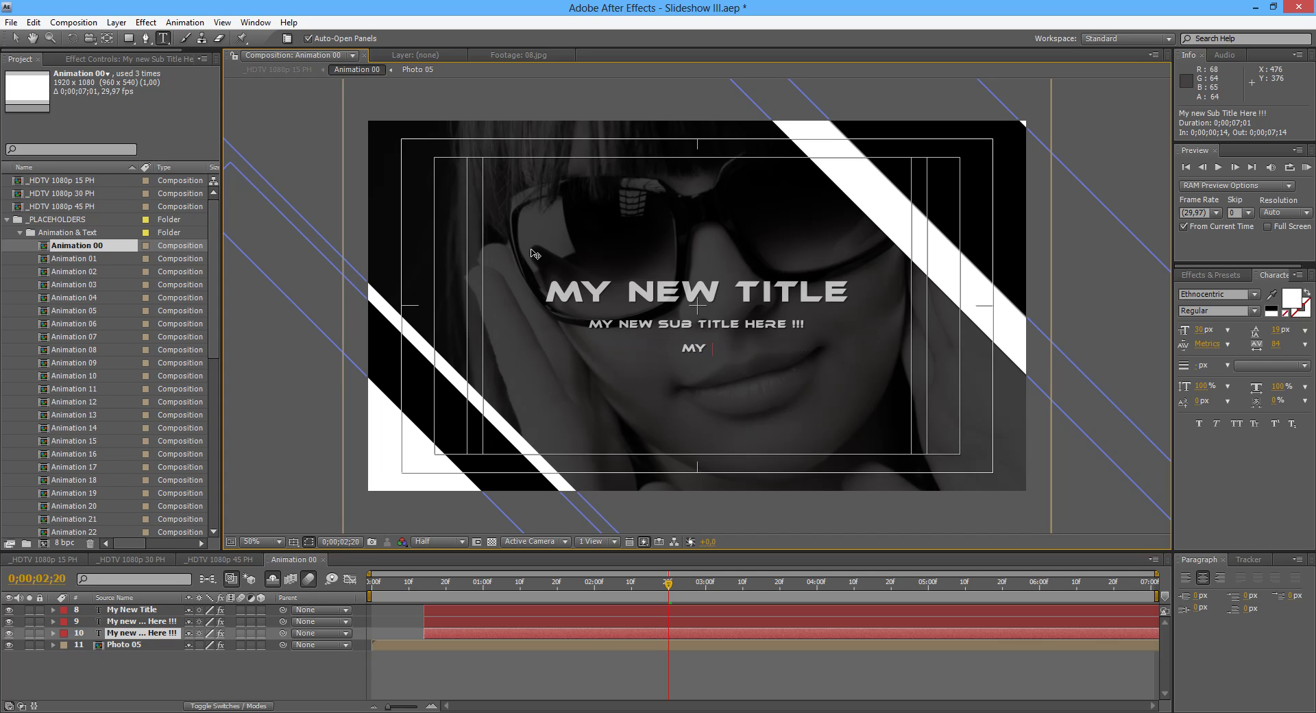
text(SECOND )
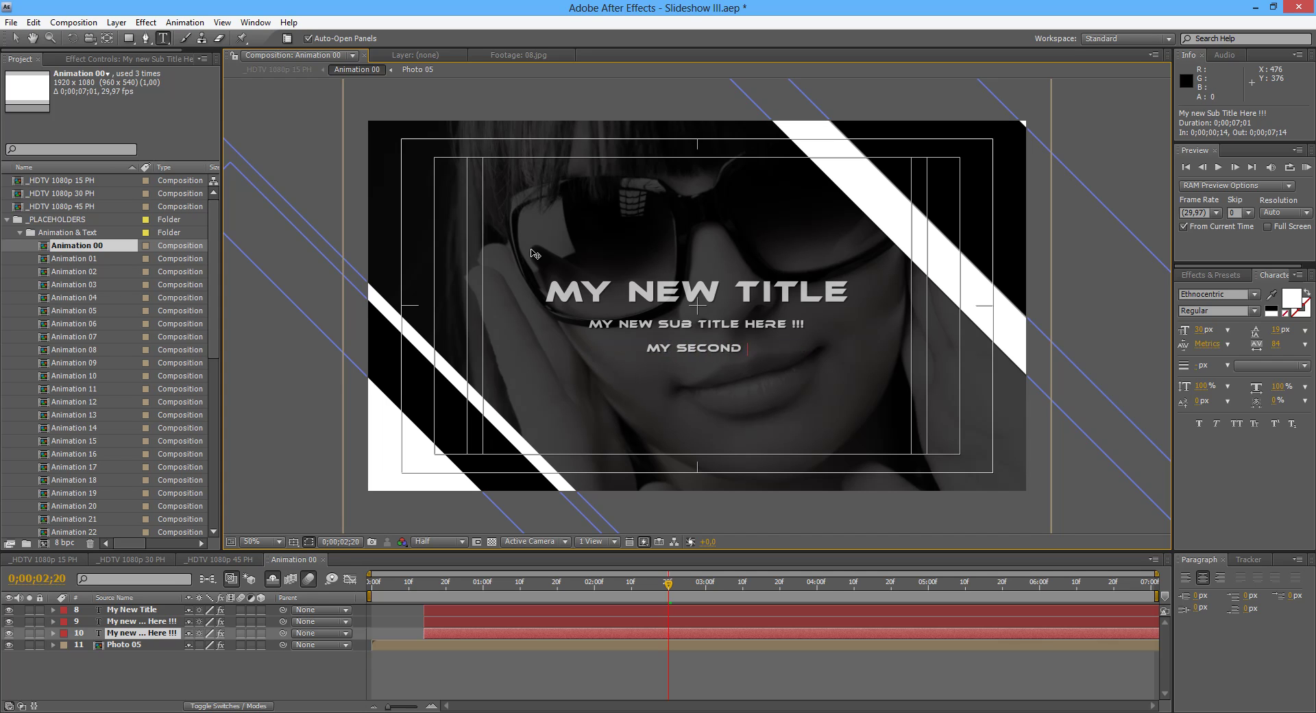
text(SUB )
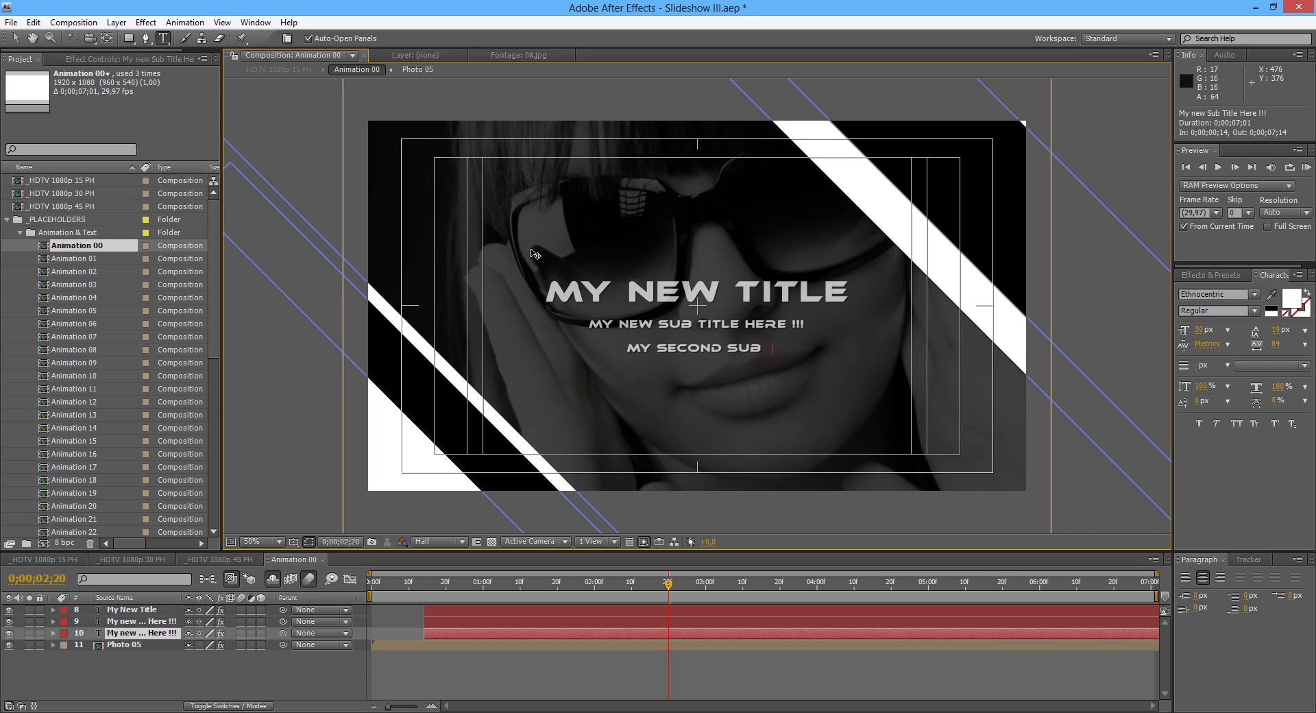
text(TITLE)
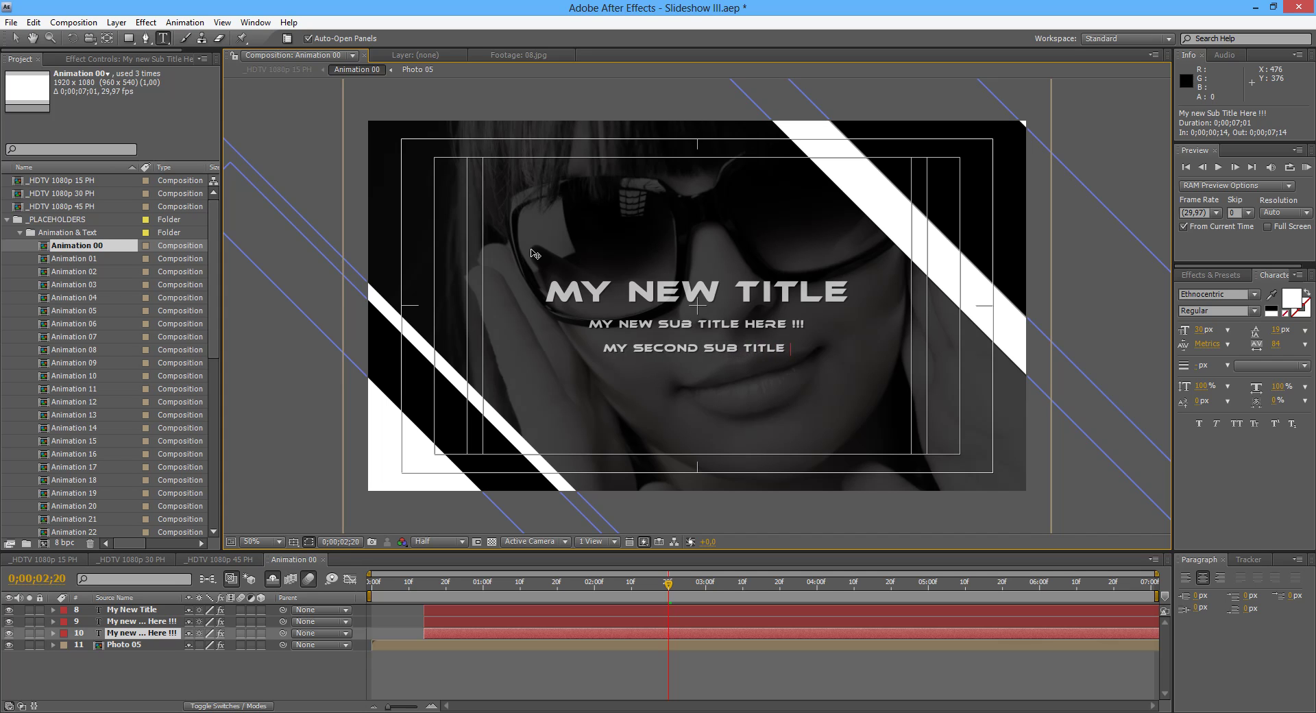
text( COULD BE )
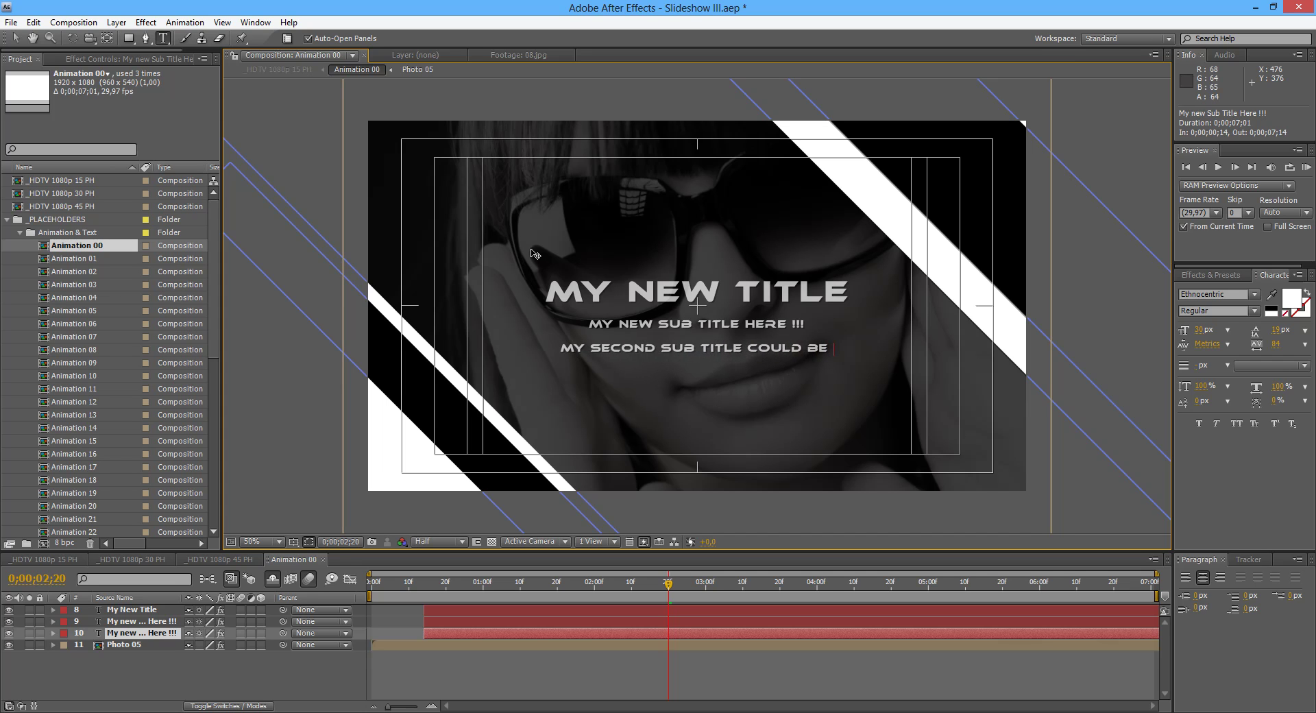
text(HERE !!!)
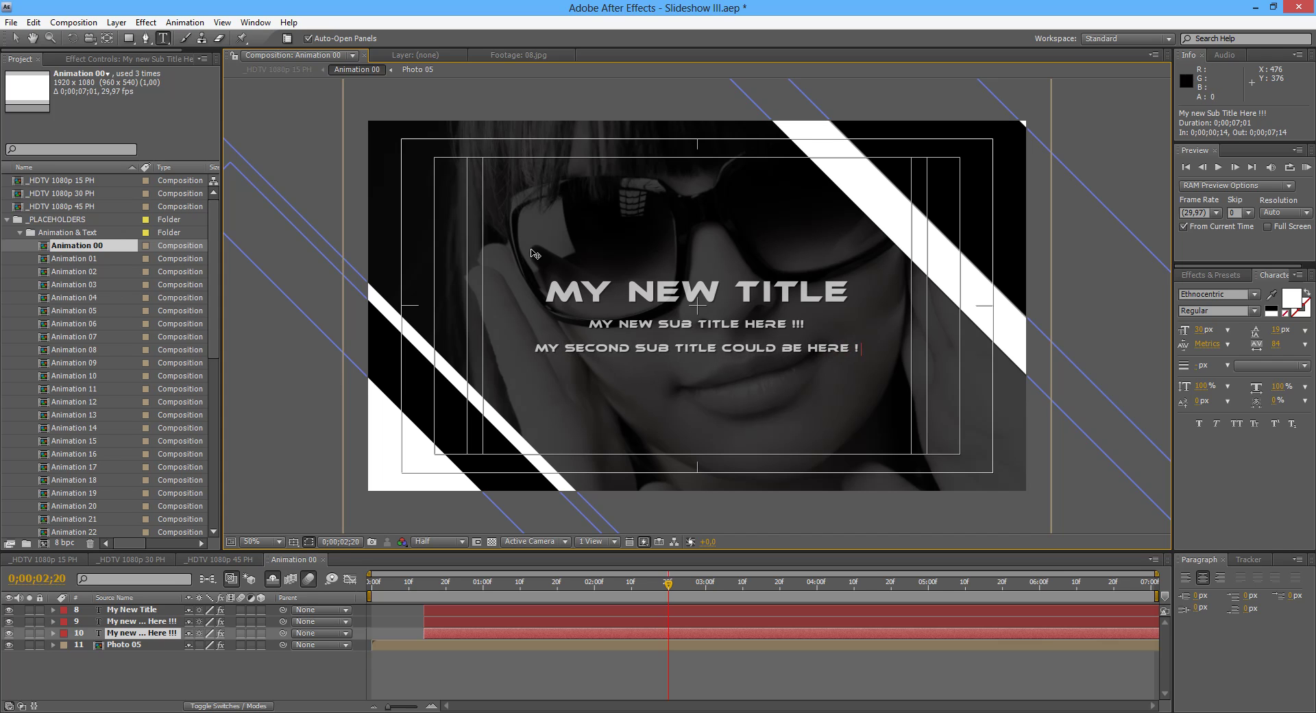
click(141, 677)
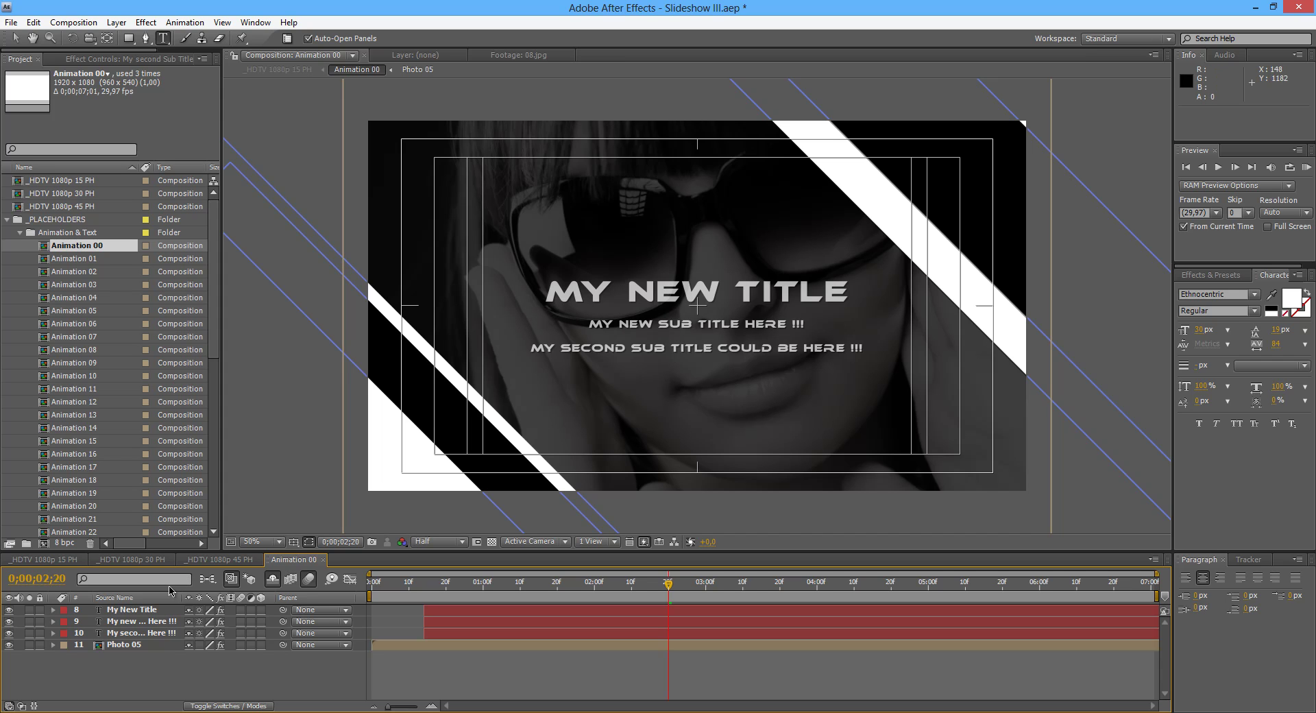
click(135, 610)
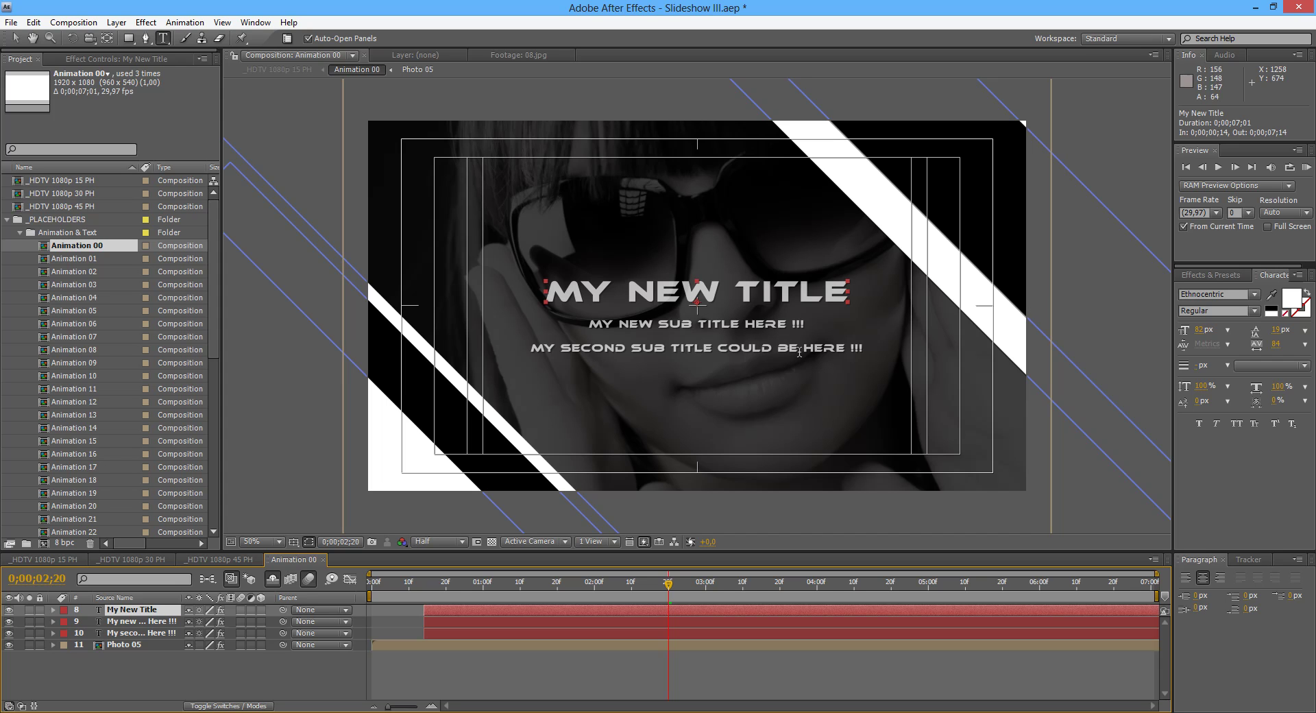
- Close the Animation 00 composition from the timeline tabs
click(47, 558)
mouse_move(392, 584)
mouse_down()
mouse_move(381, 584)
mouse_move(412, 584)
mouse_up()
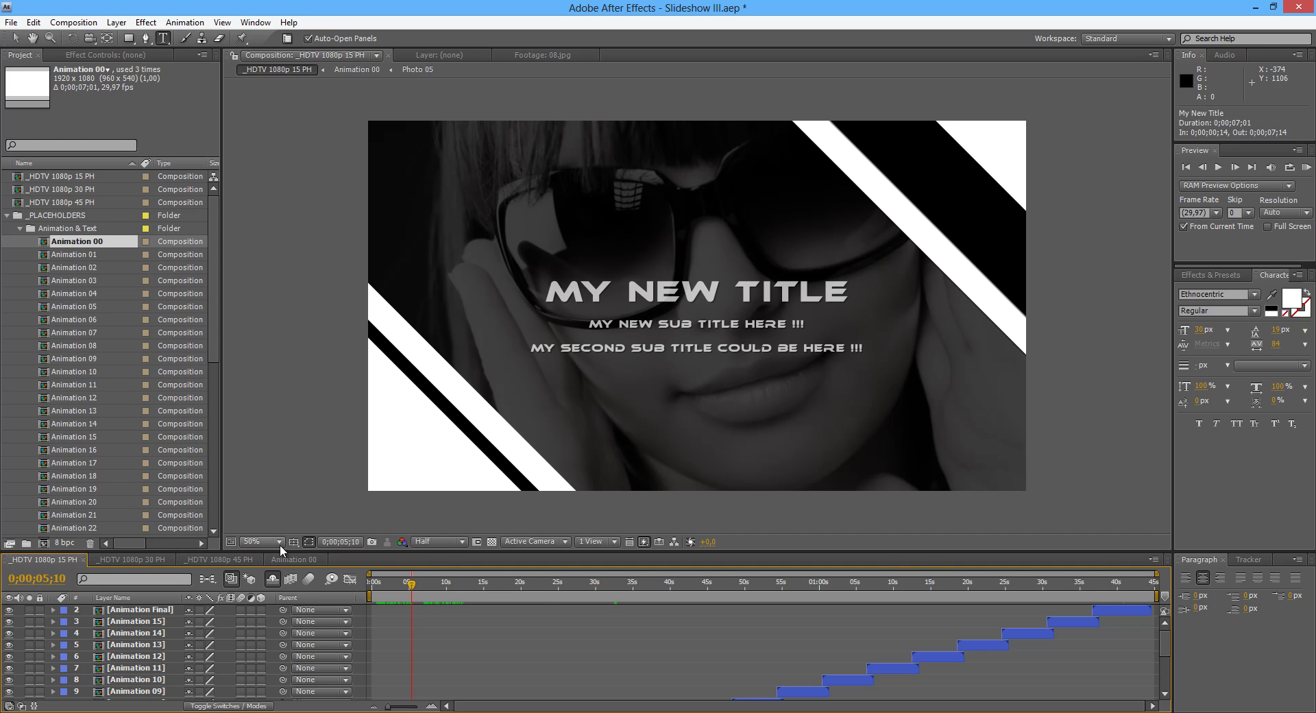
click(302, 562)
click(322, 560)
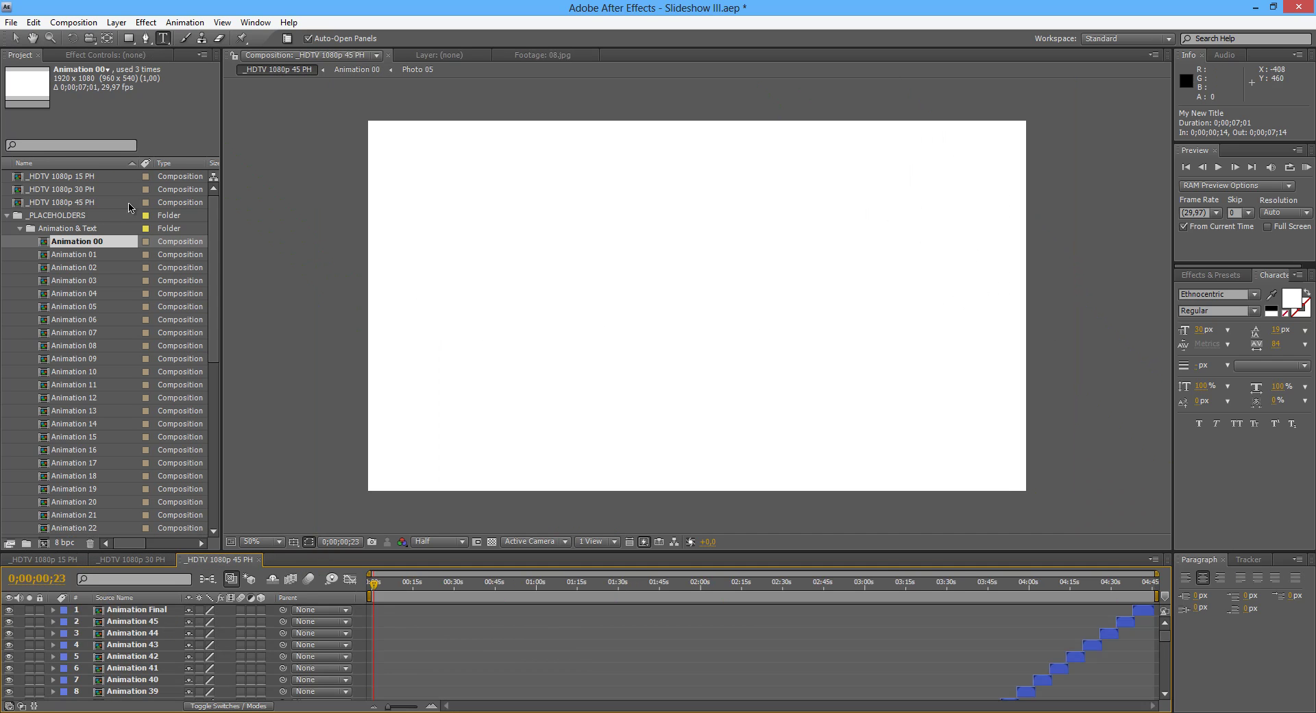
- Open Animation 01 through Animation 05 together and show the Beauty slide
click(87, 256)
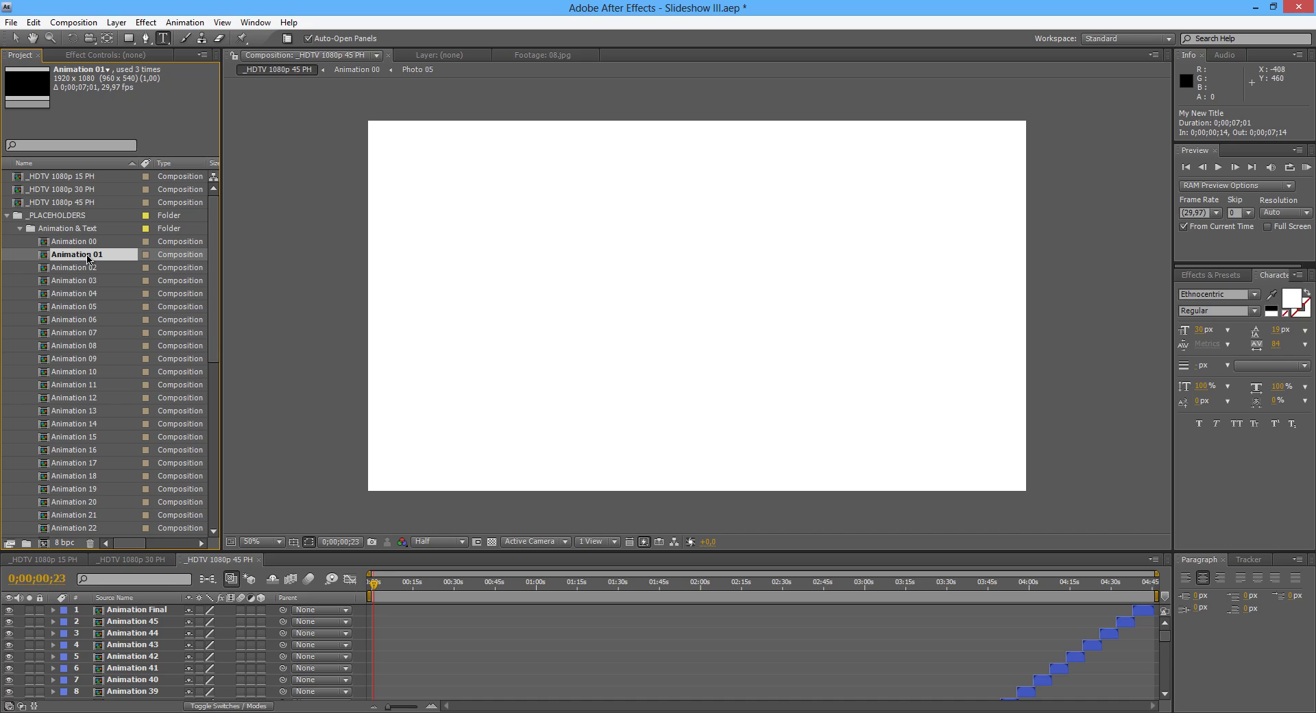
shift+click(90, 307)
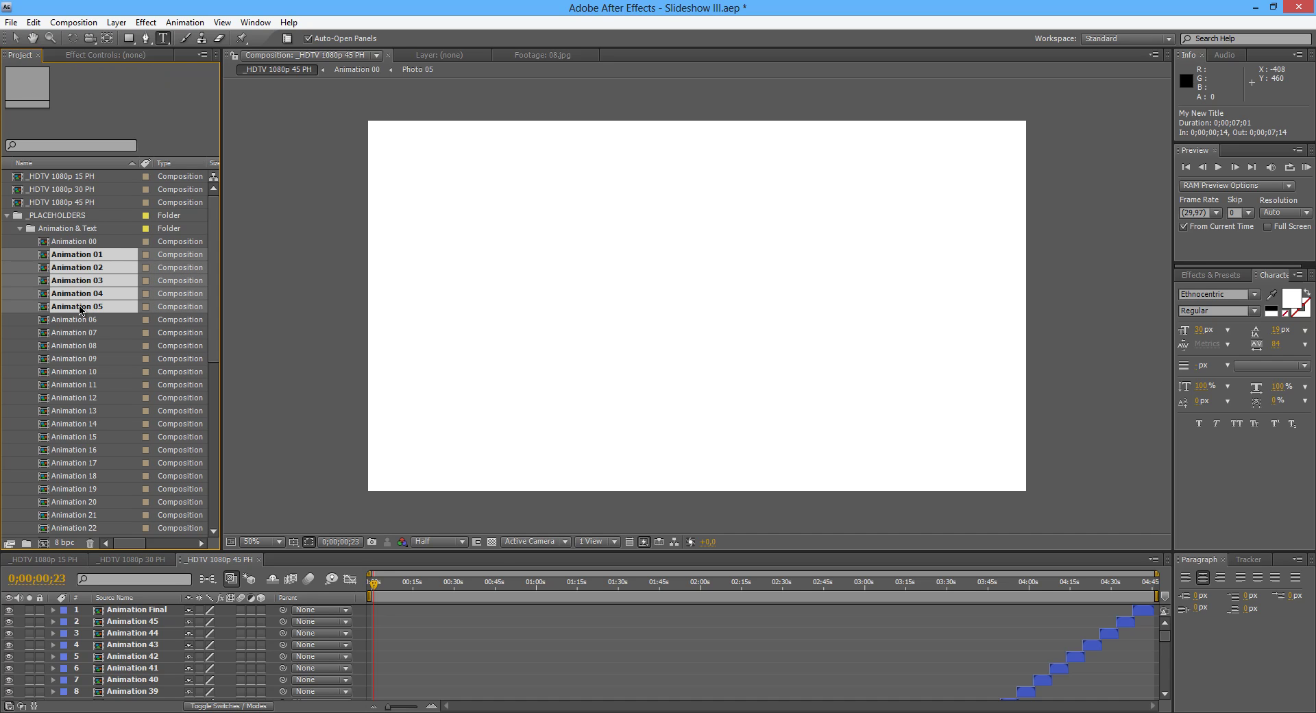
double_click(79, 308)
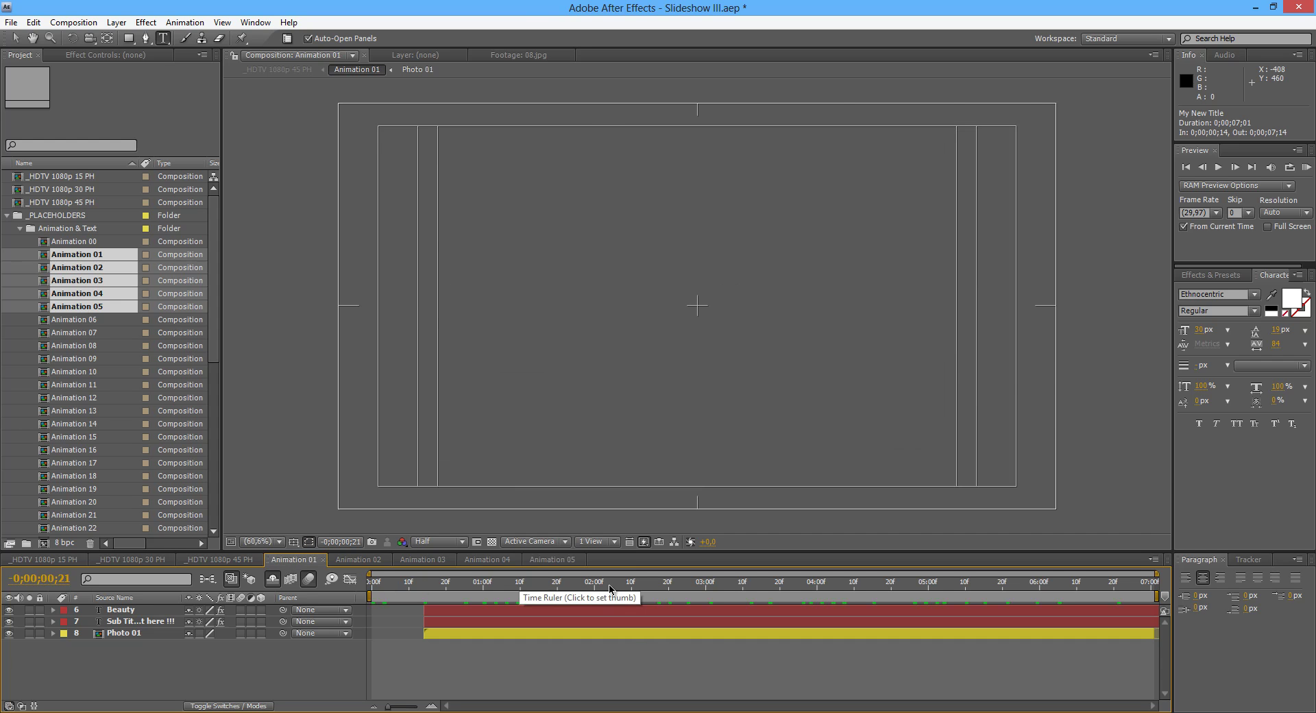
drag(609, 582, 632, 582)
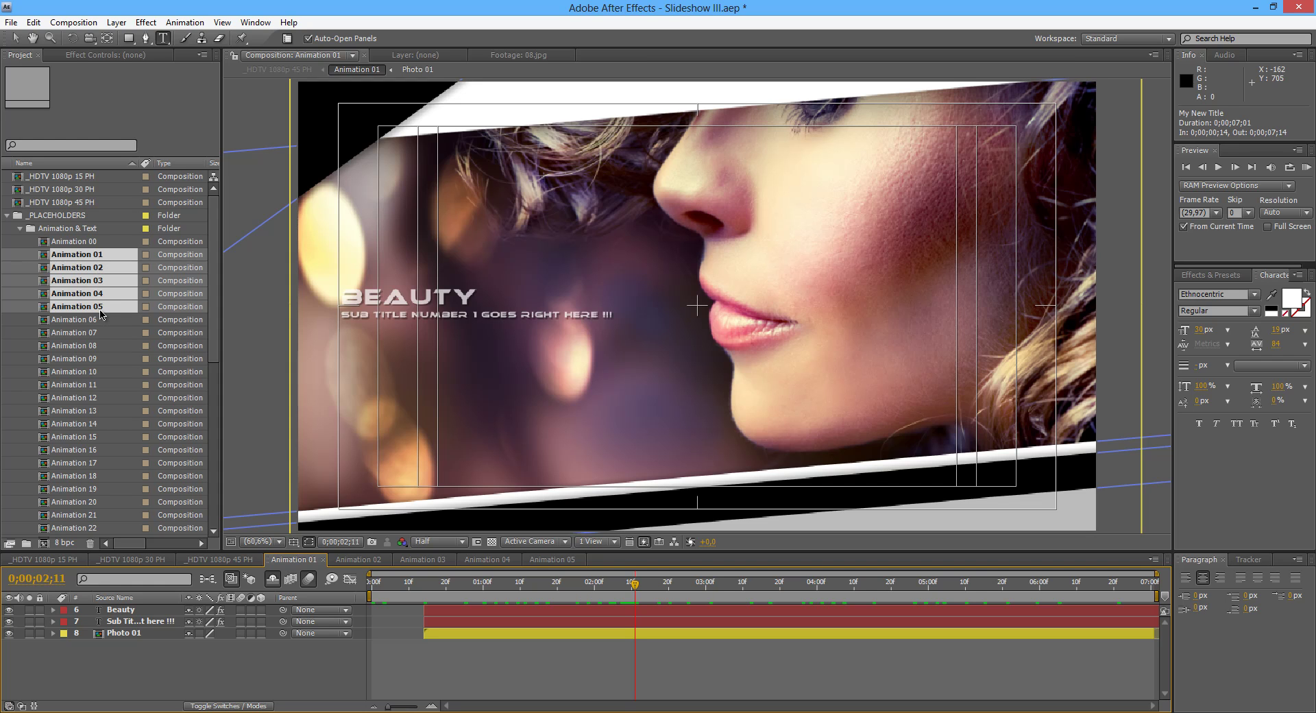
- Change Animation 01's Beauty title to 'MY TITLE 01'
click(130, 612)
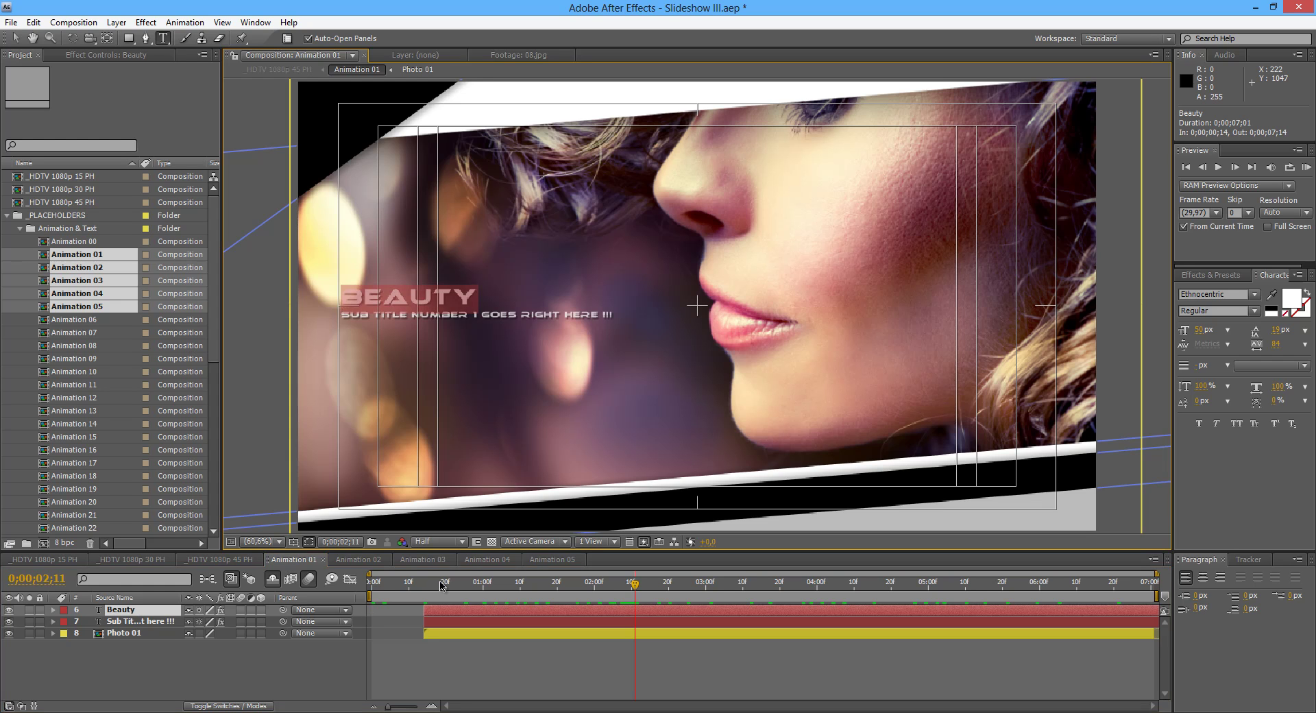
text(M)
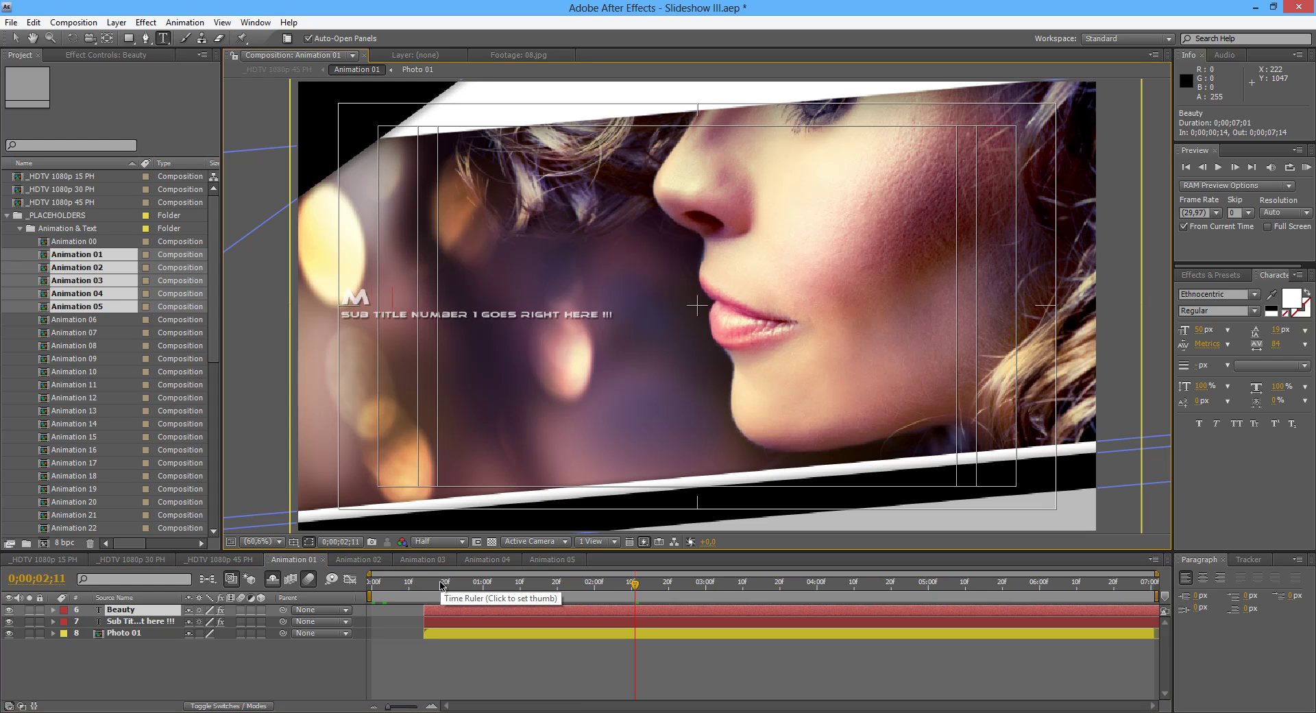
text(Y TITLE)
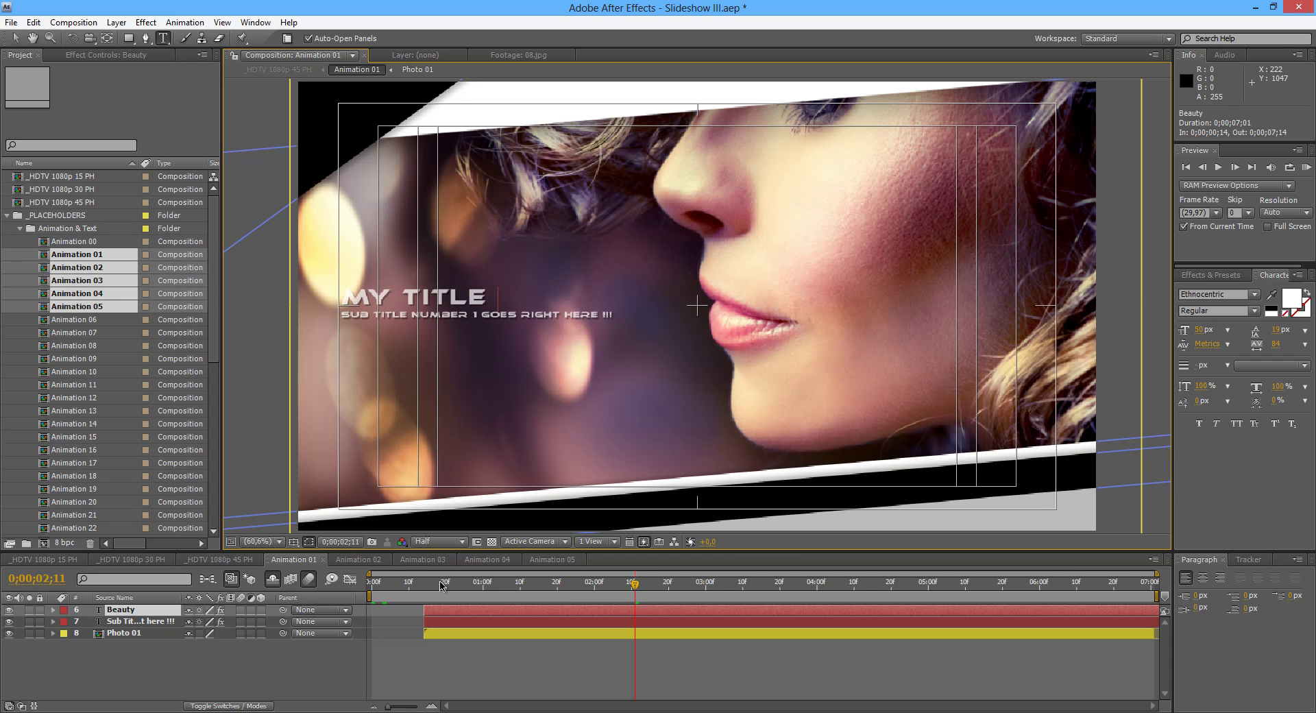
text( 01)
click(152, 619)
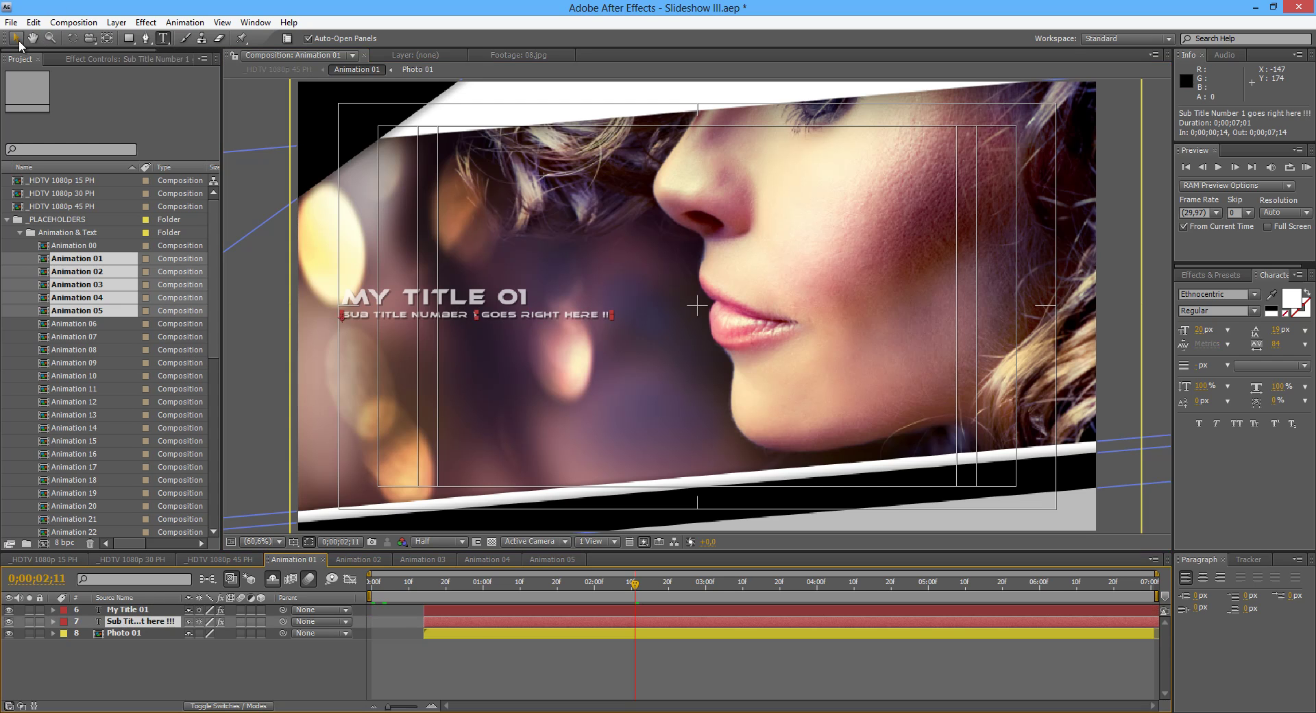
click(17, 40)
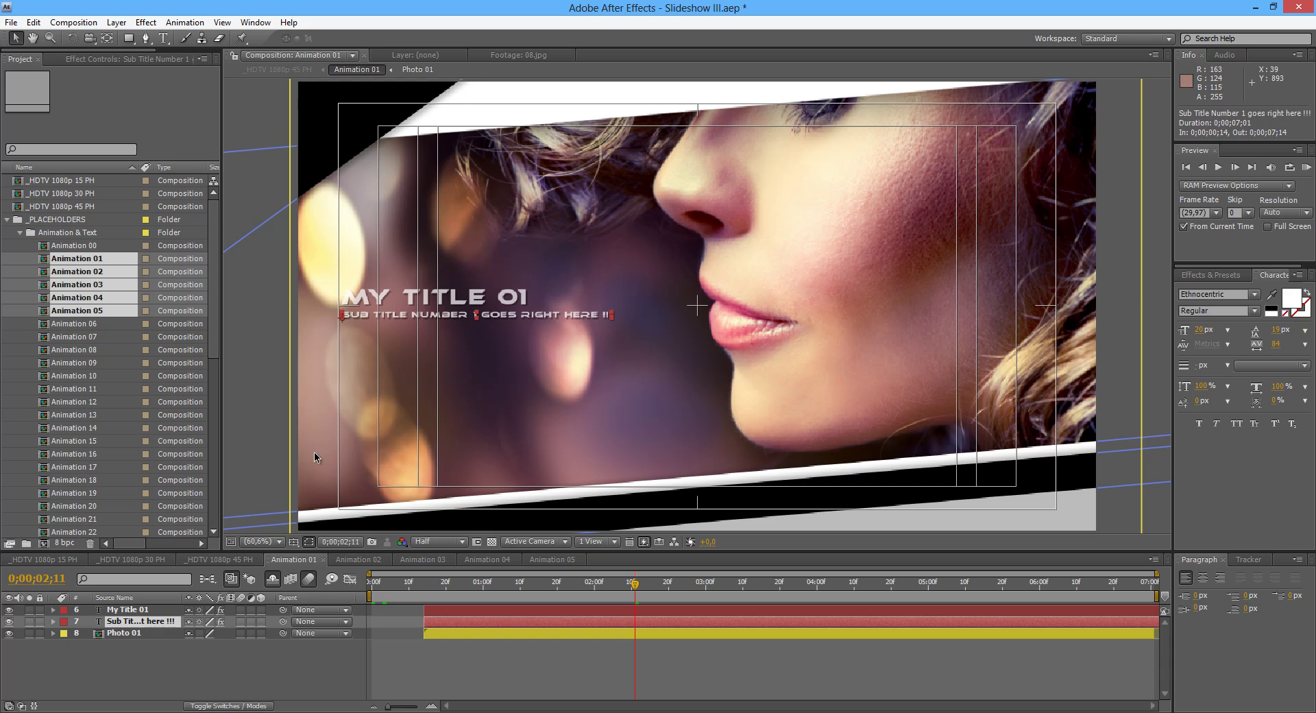
- Retype Animation 01's subtitle as 'MY NEW SUB TITLE' and move on to Animation 02
double_click(139, 625)
text(MY NEW SUB TITLE)
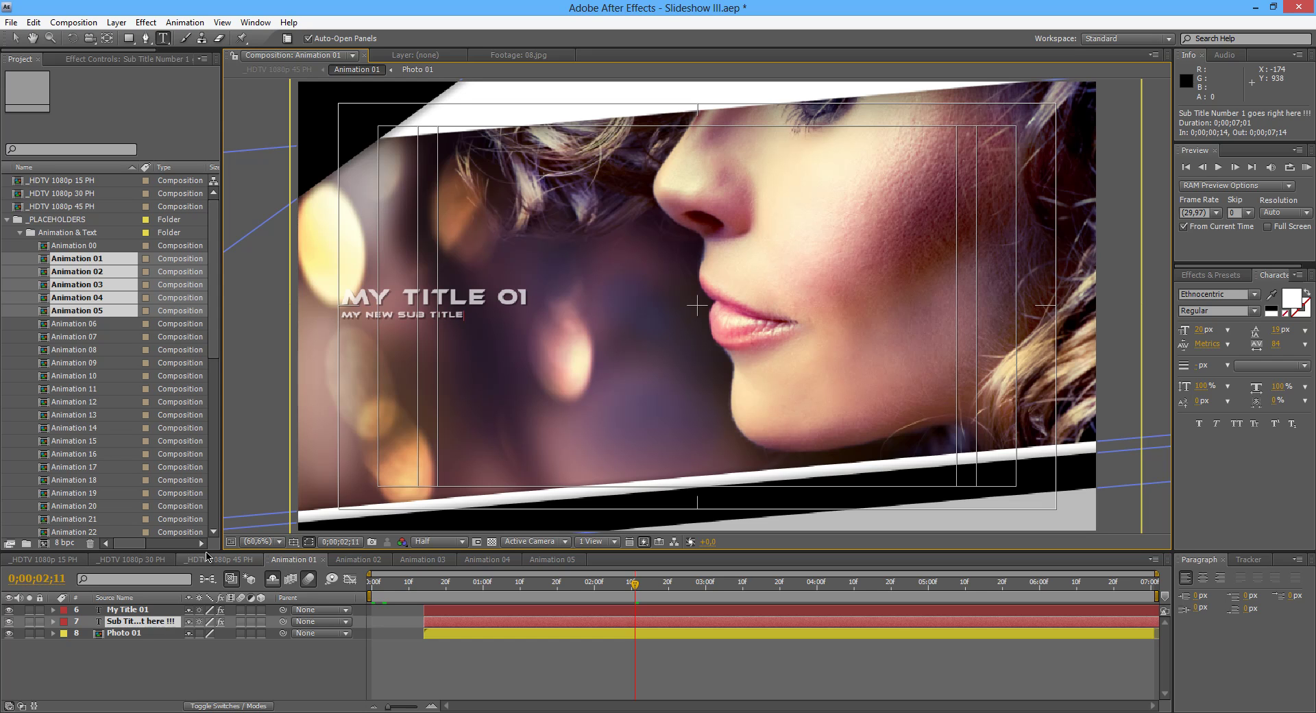
click(150, 658)
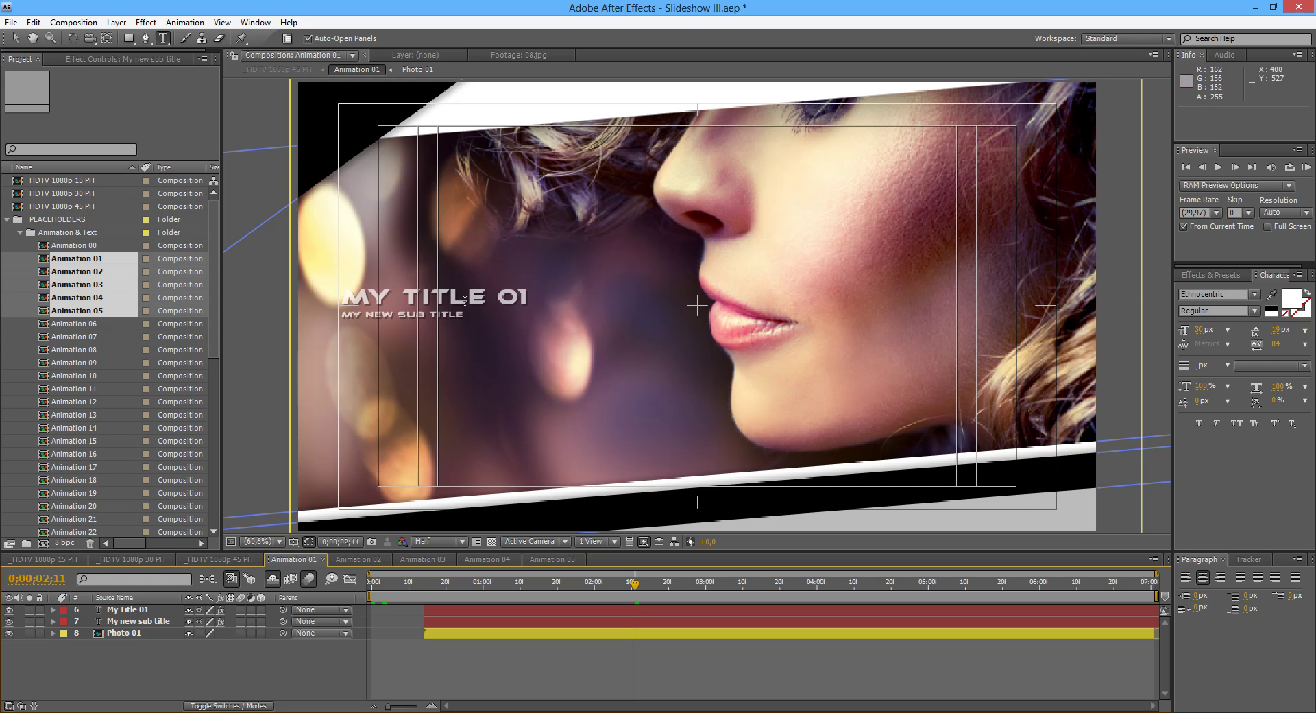
click(151, 612)
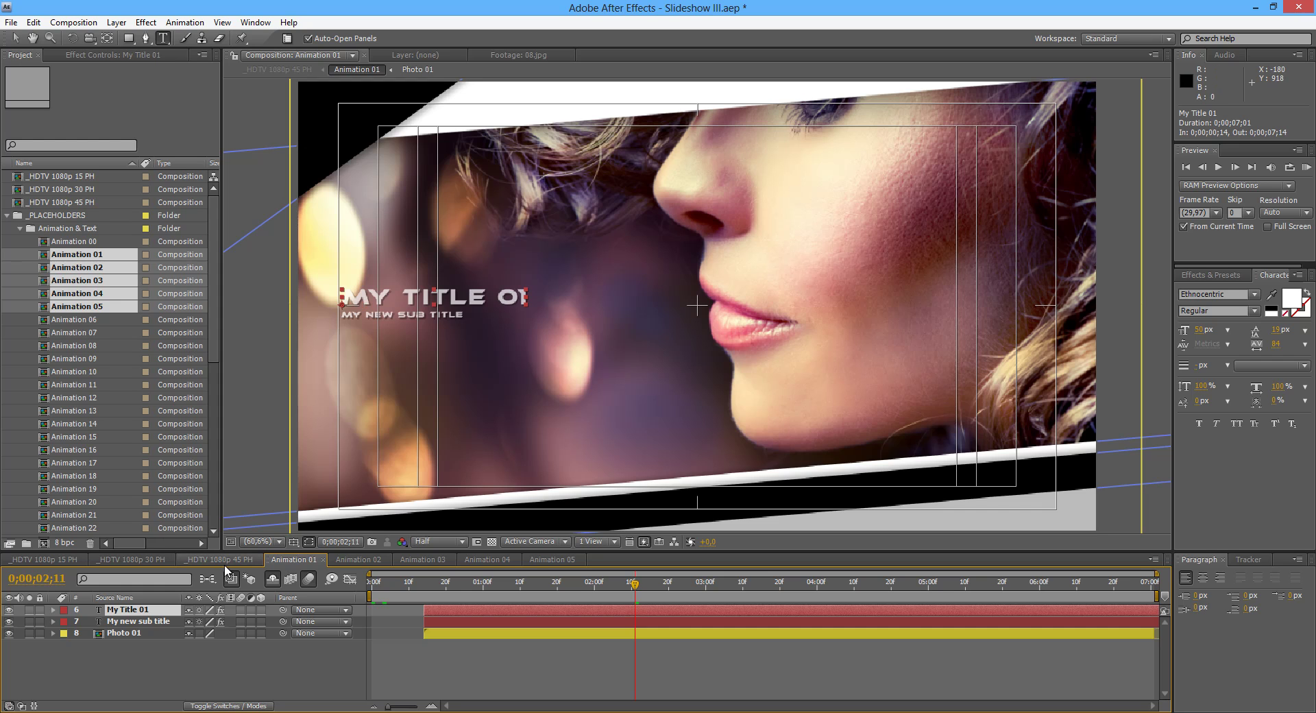
click(358, 560)
- Check the Animation 02 photo and main comp, then return to Animation 01's title frame
click(495, 584)
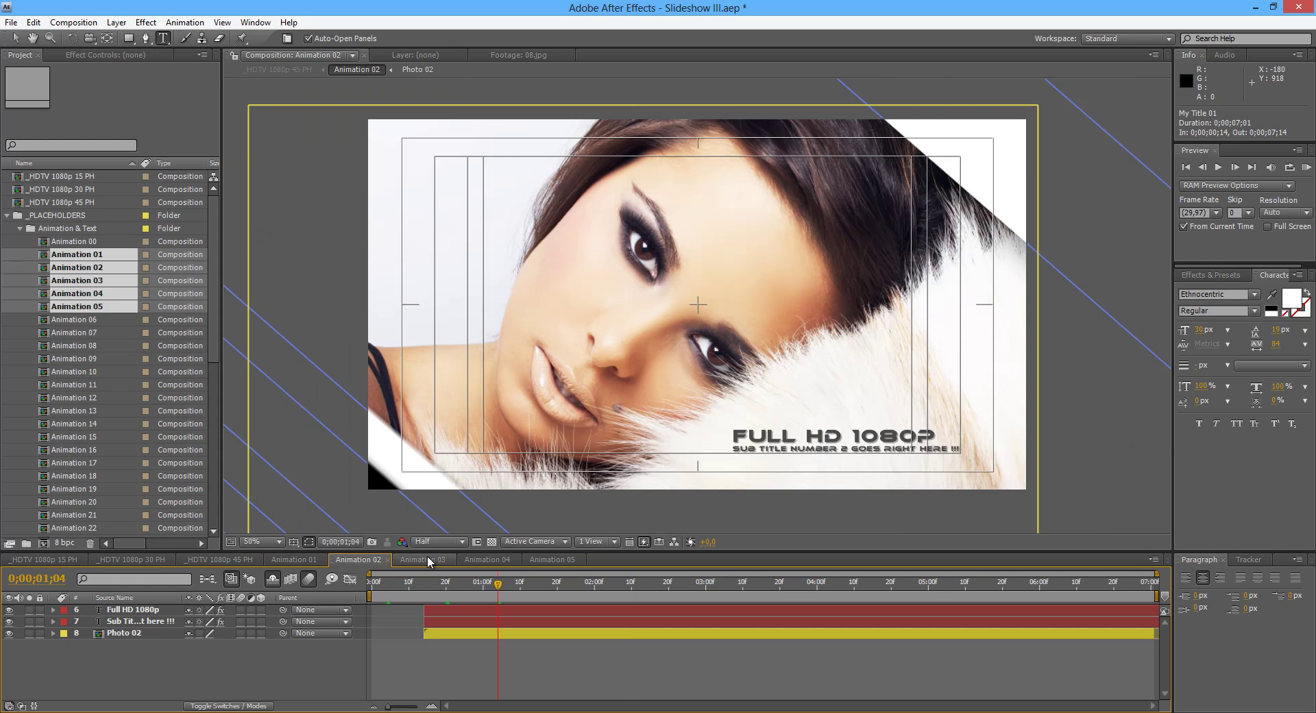
click(58, 555)
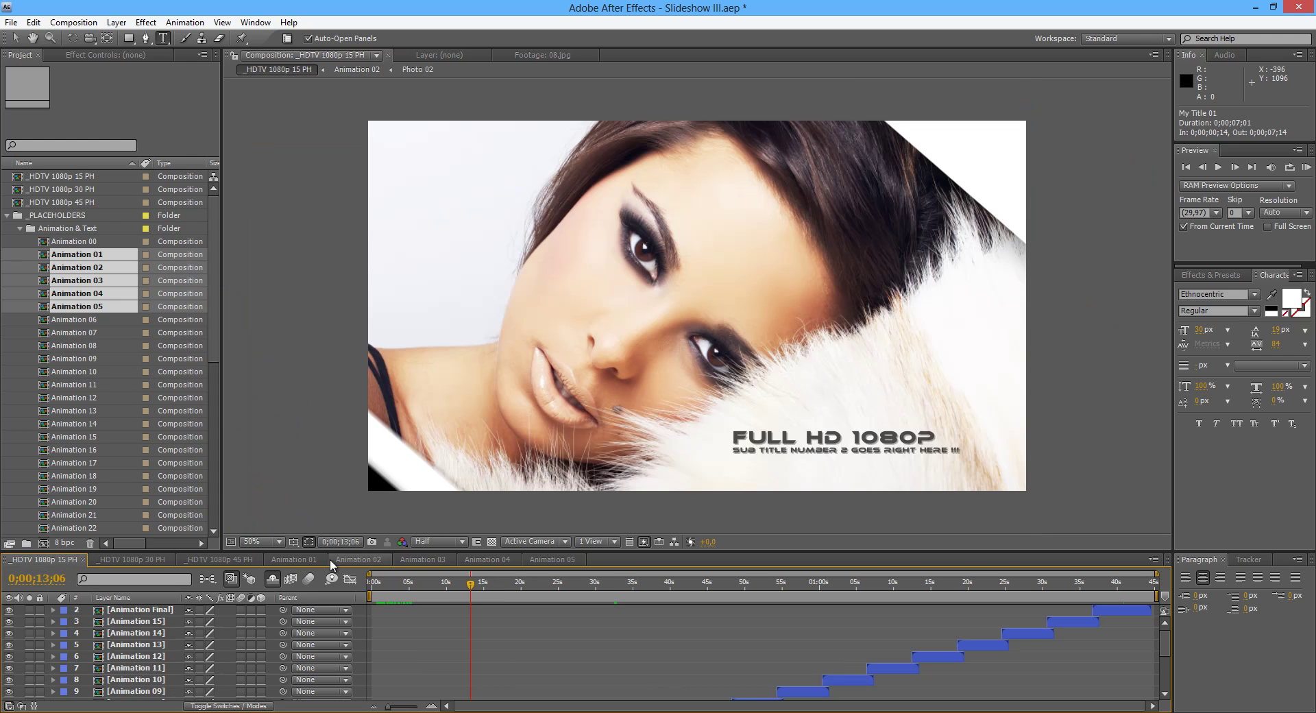
click(406, 582)
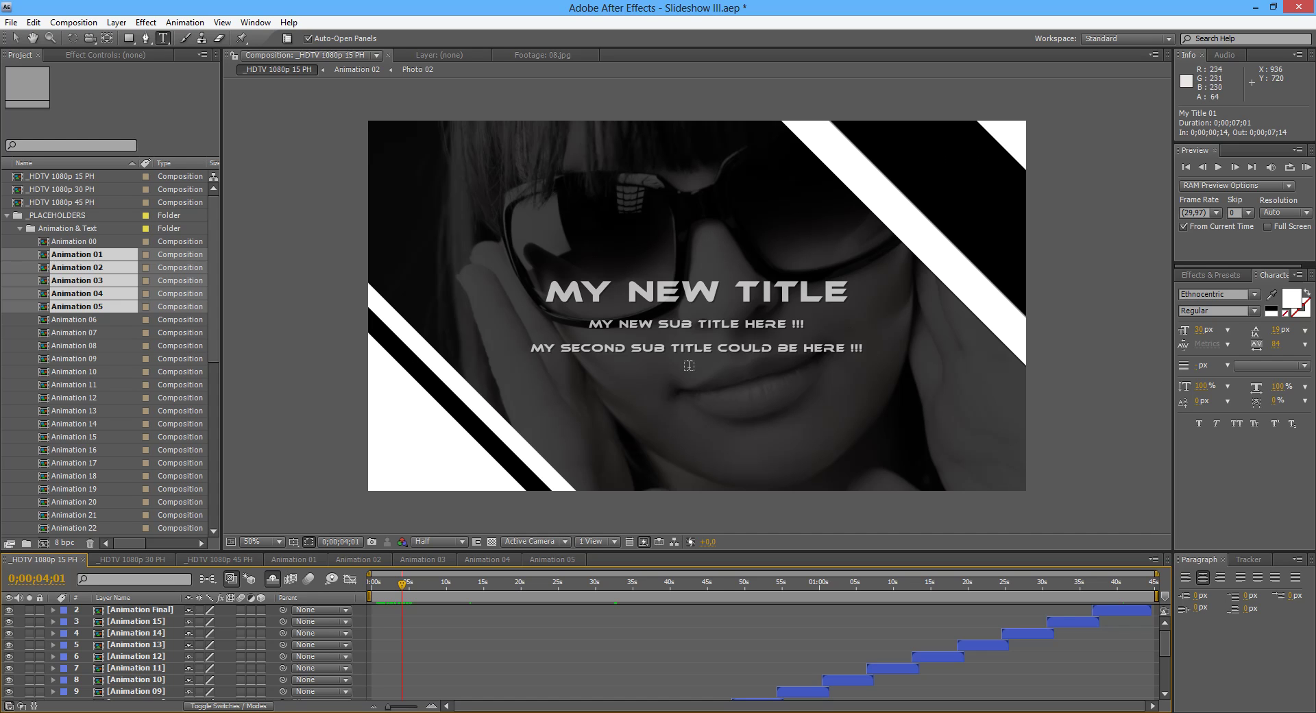
click(15, 37)
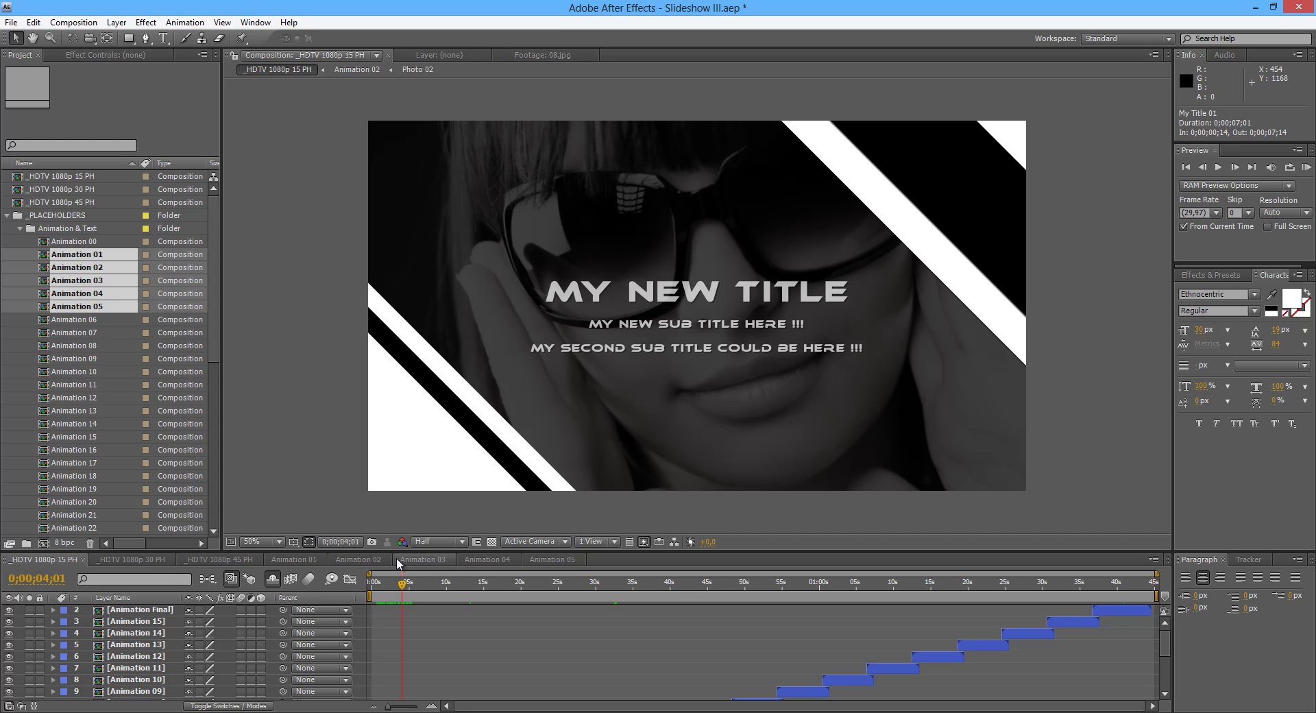
click(302, 560)
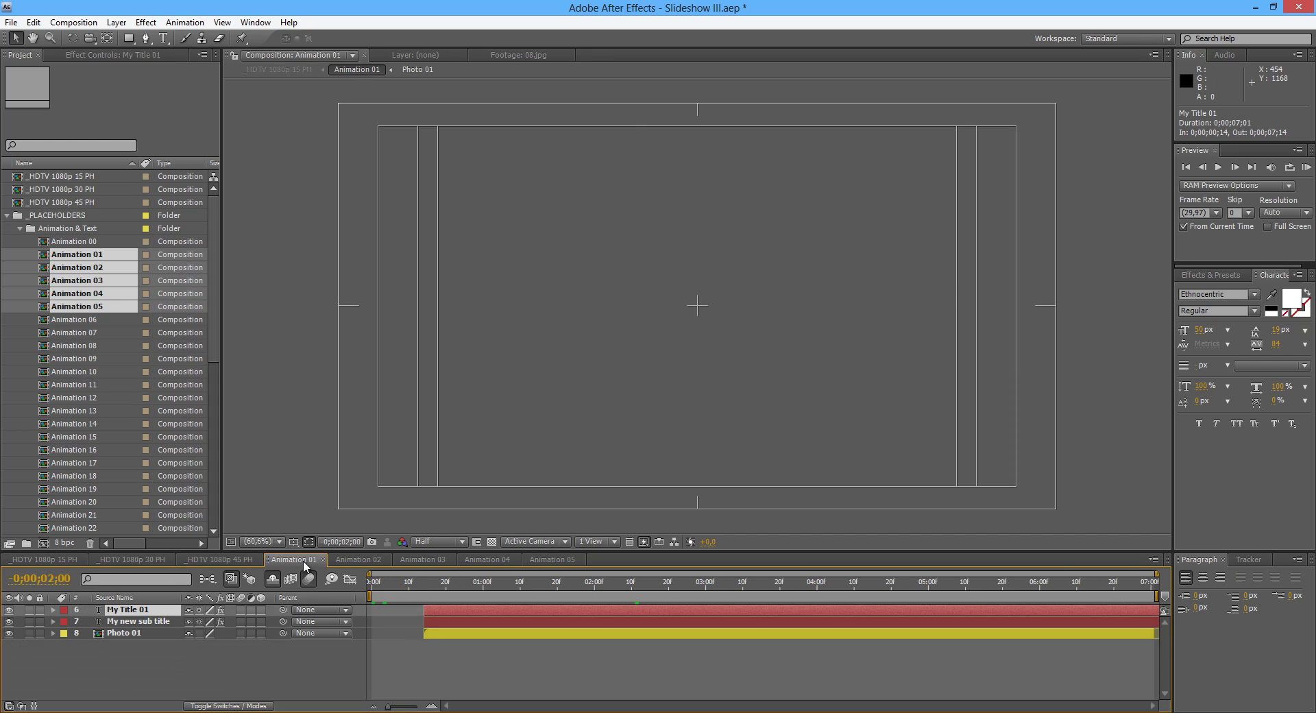
click(554, 582)
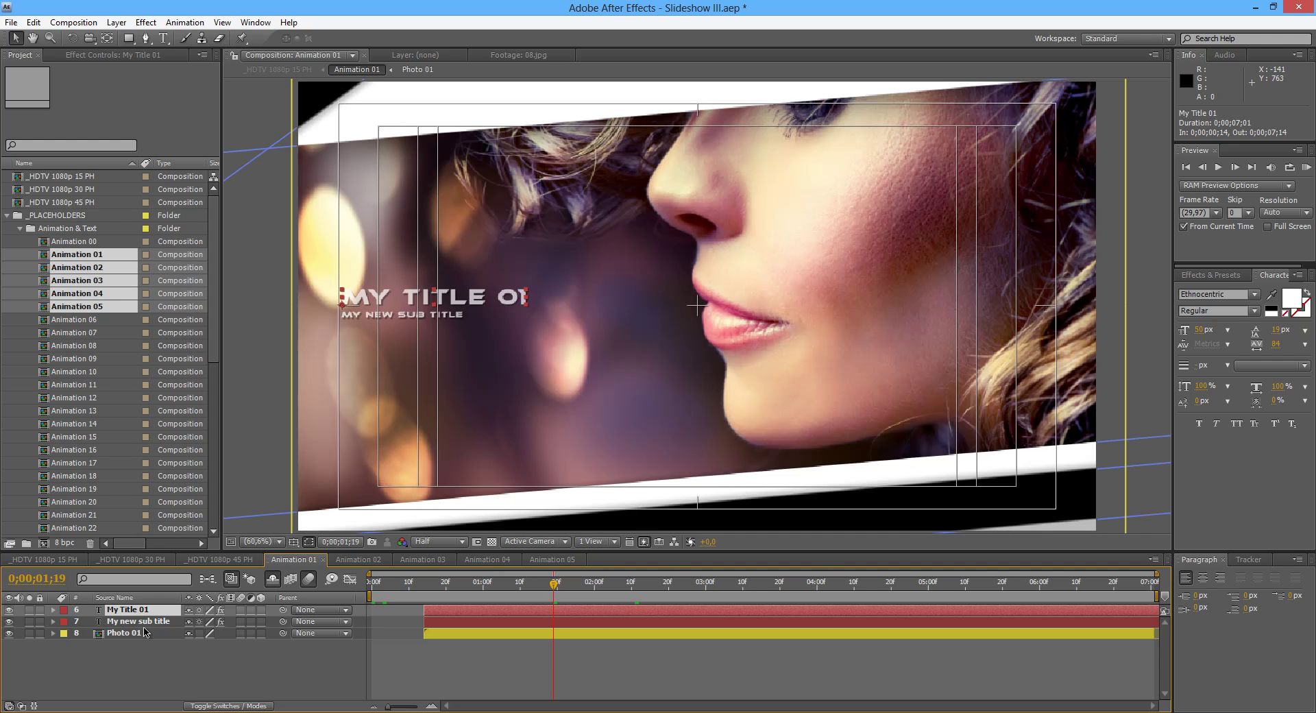
- Try a red fill on the title, then undo it and deselect
click(1289, 306)
drag(175, 379, 187, 341)
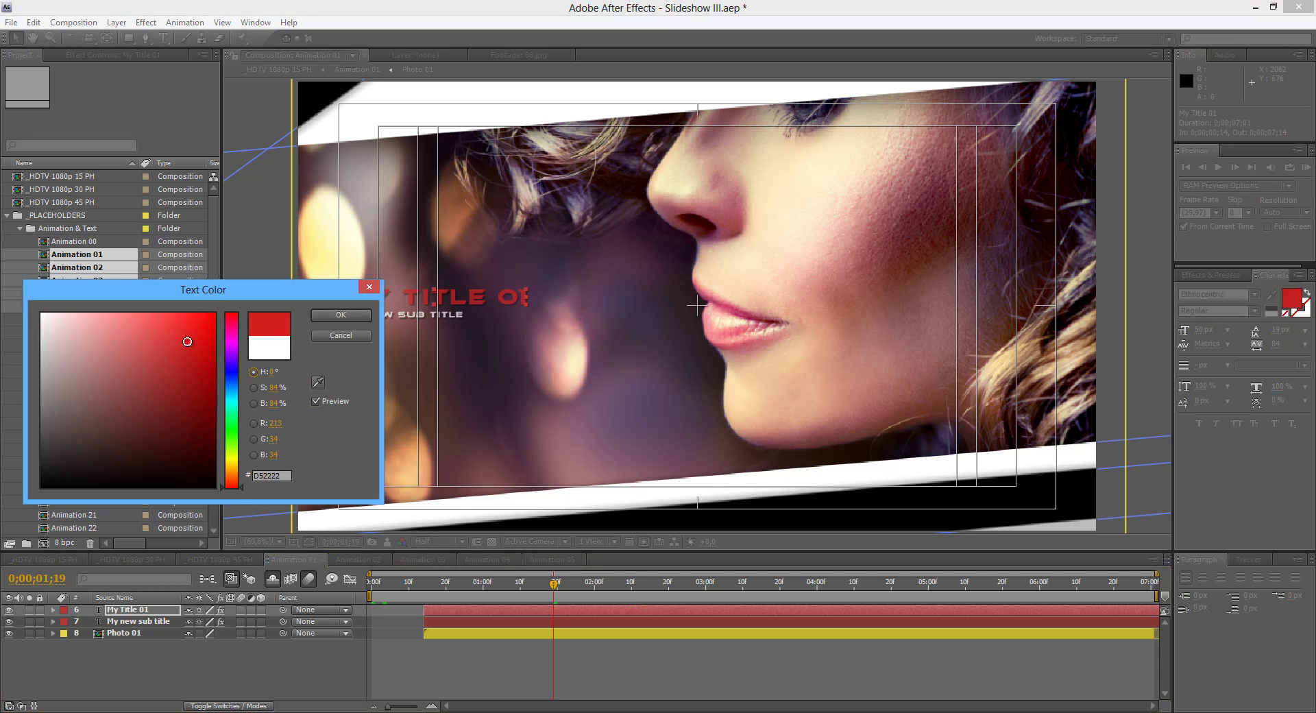
click(341, 315)
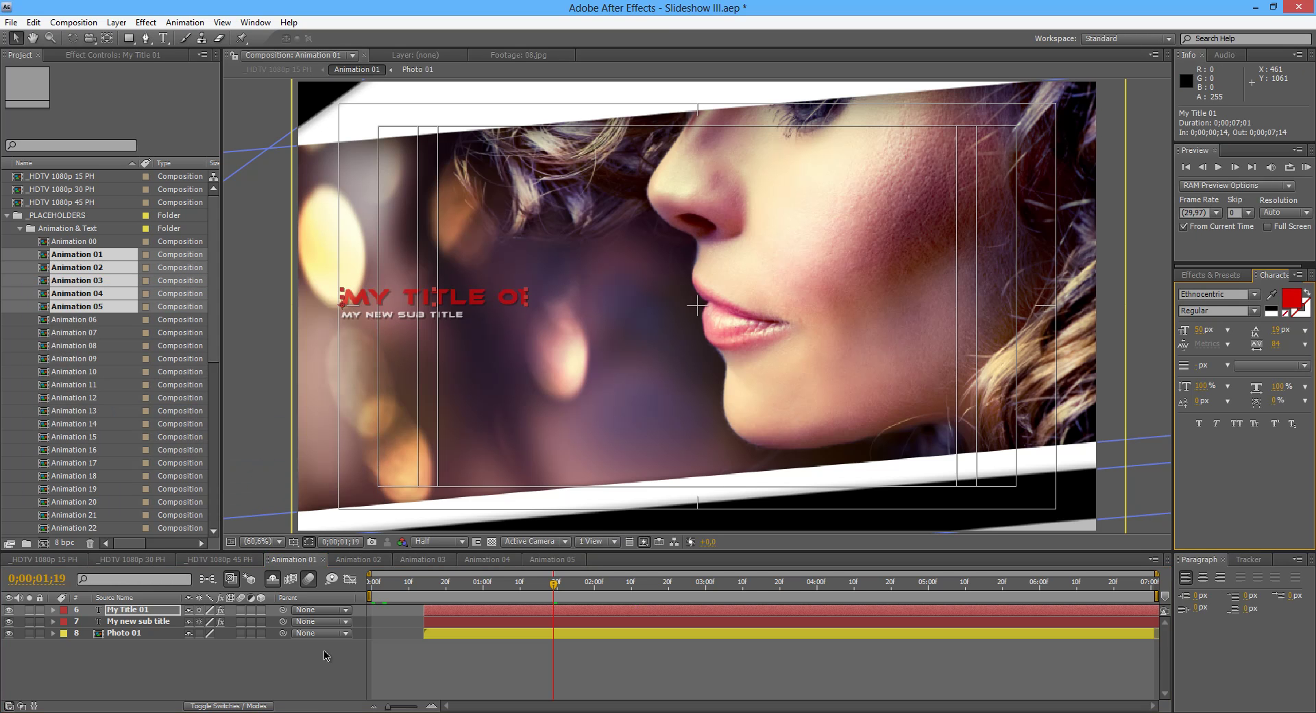
key(ctrl+z)
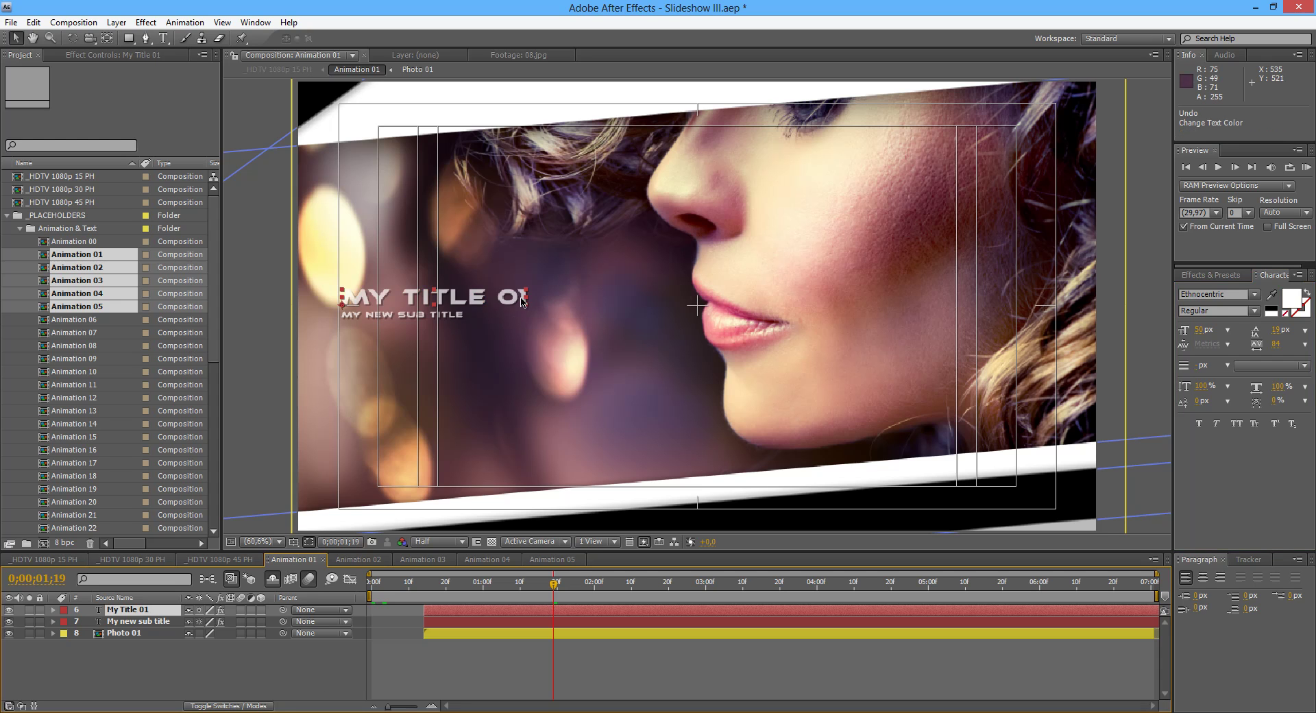
key(ctrl+shift+a)
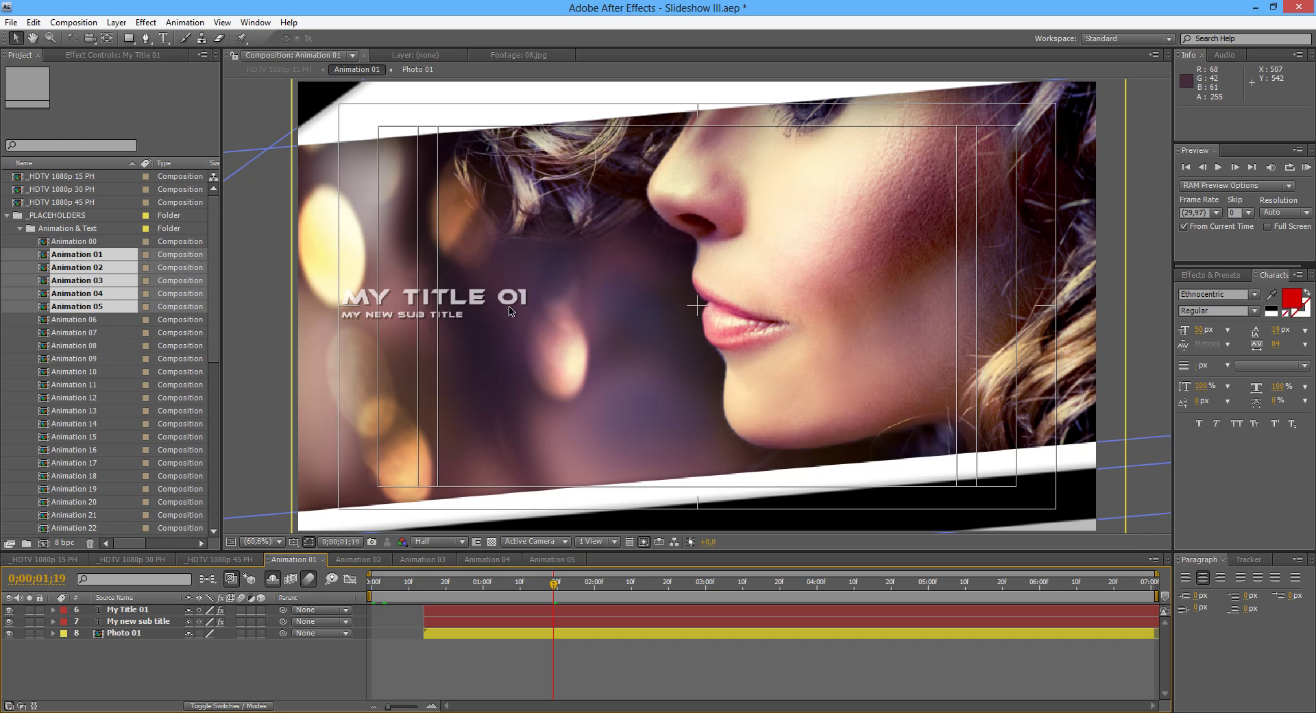
- Move MY TITLE 01 and its subtitle together lower on the photo
click(135, 609)
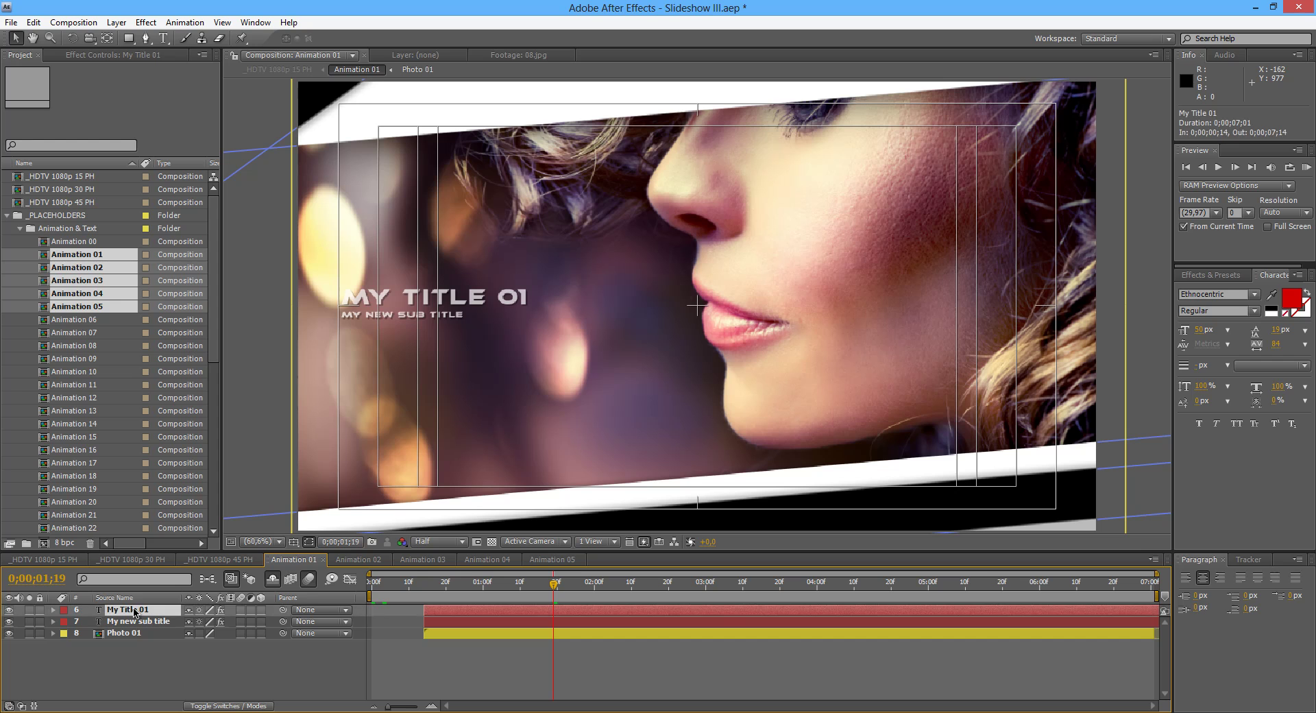
ctrl+click(143, 621)
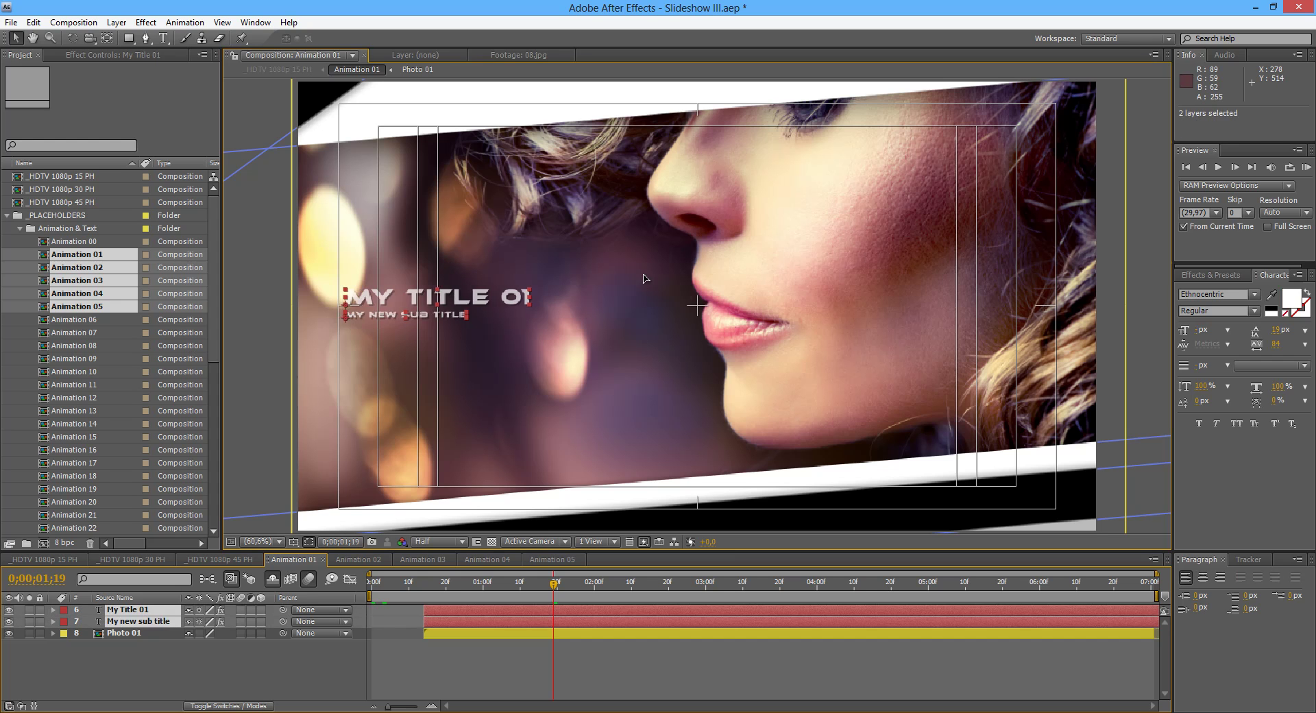
drag(415, 300, 310, 421)
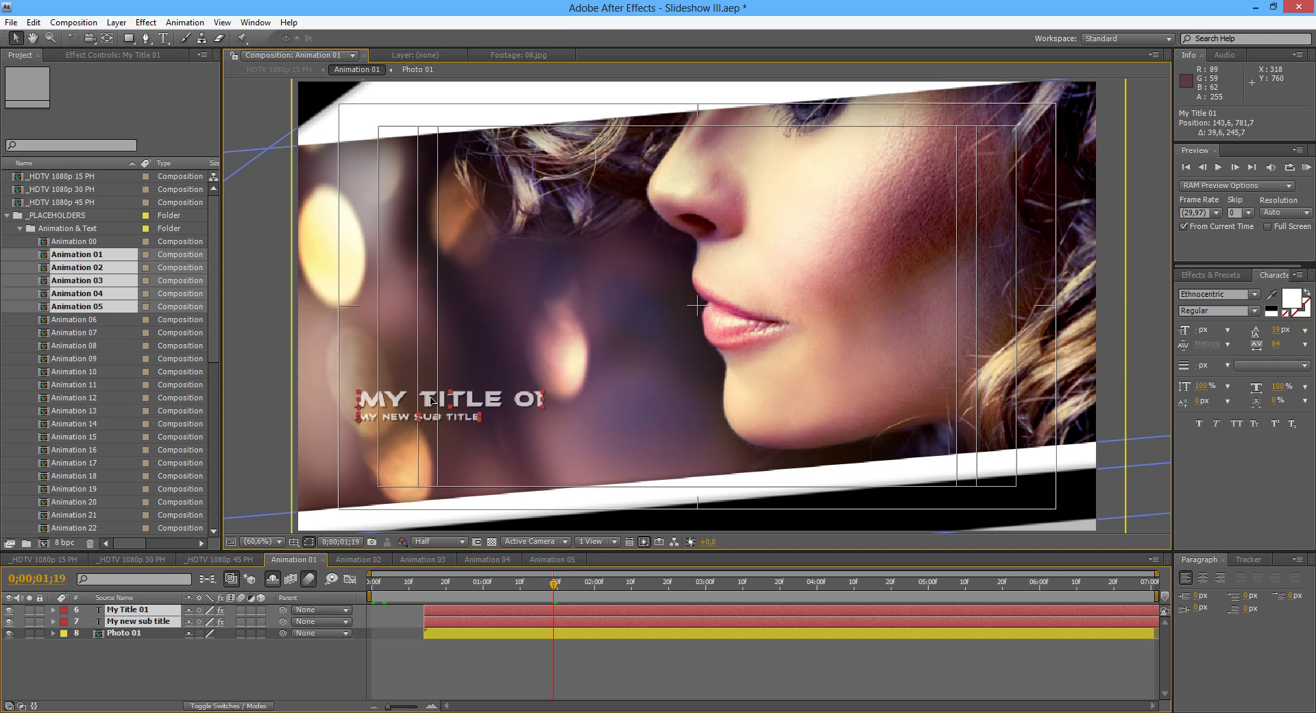
click(20, 228)
- Replace the 01.jpg footage with 10.jpg, then undo the replacement
click(19, 255)
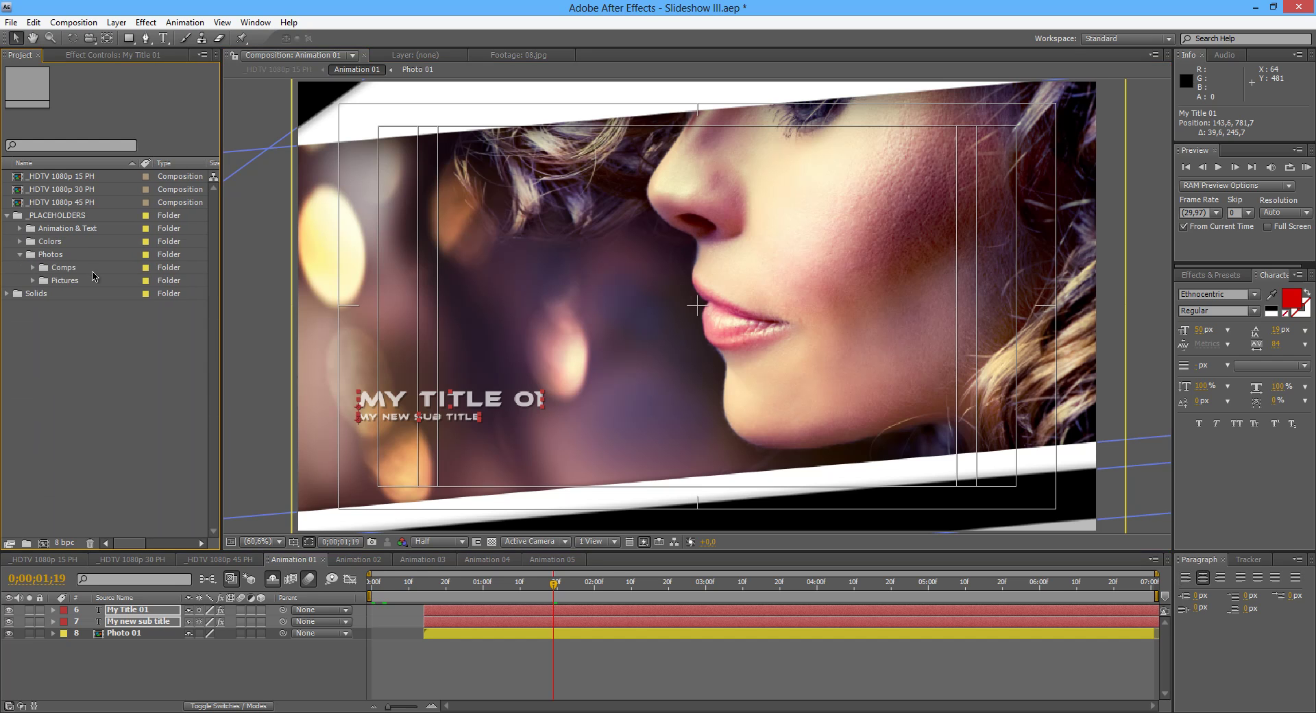
click(33, 280)
scroll(66, 245, down, 3)
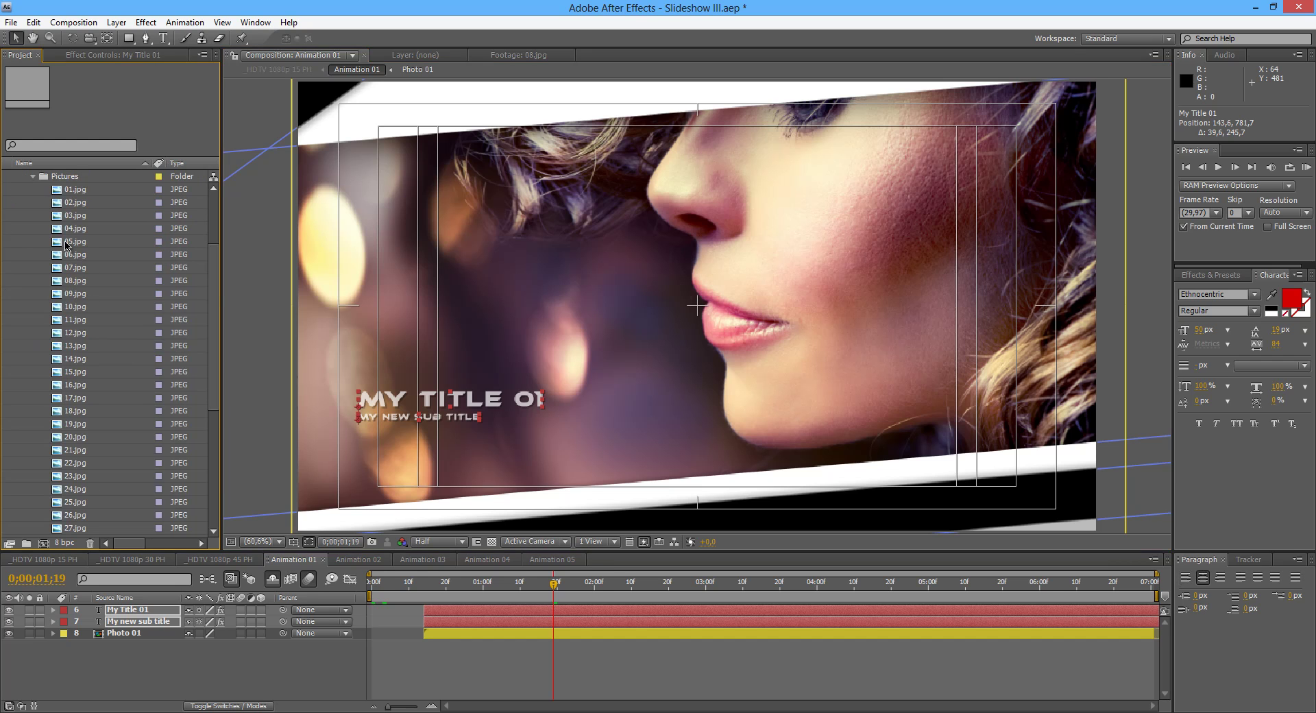
right_click(79, 195)
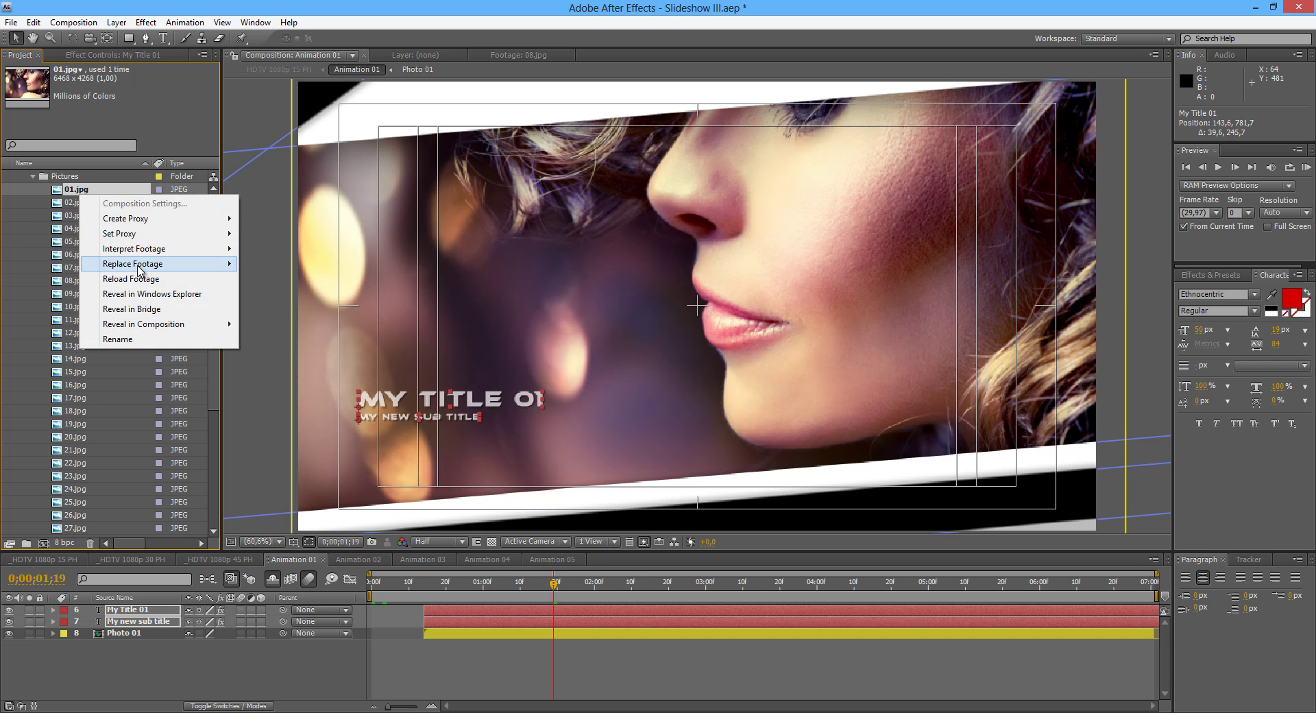
mouse_move(156, 264)
click(265, 264)
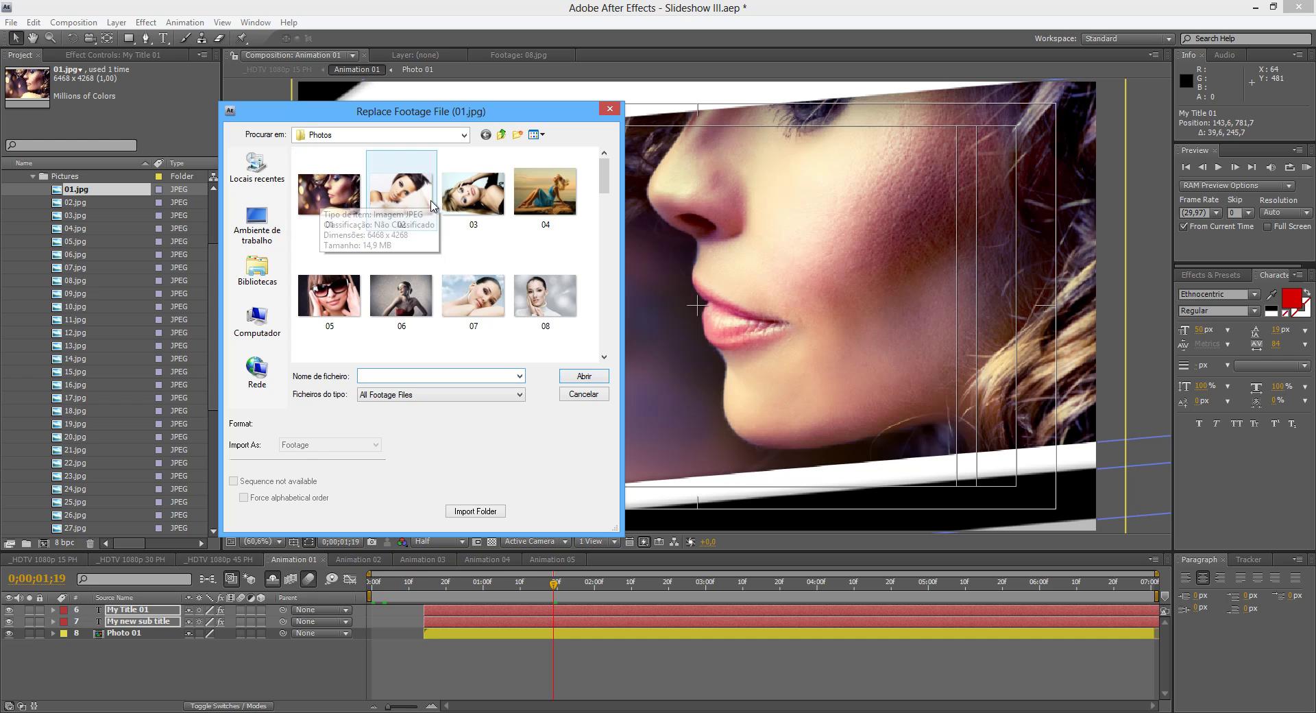
mouse_move(603, 179)
mouse_down()
mouse_move(604, 218)
mouse_move(605, 197)
mouse_up()
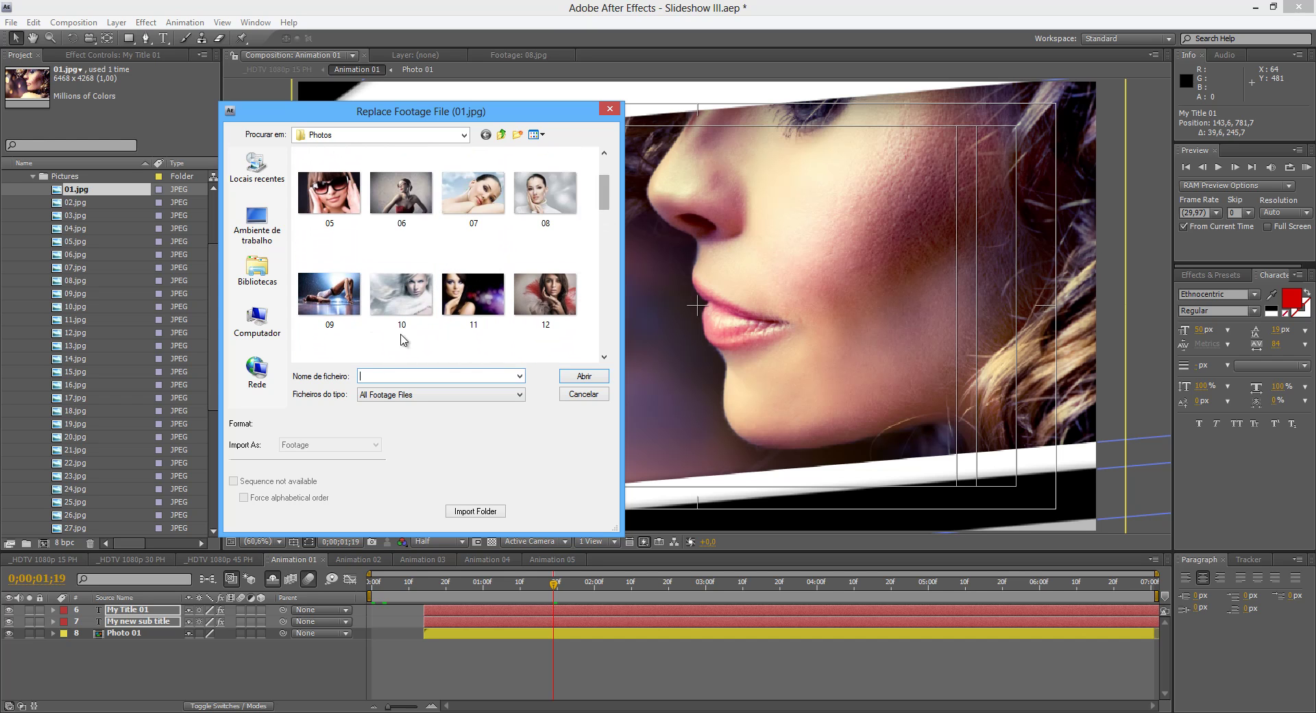
click(403, 312)
click(586, 376)
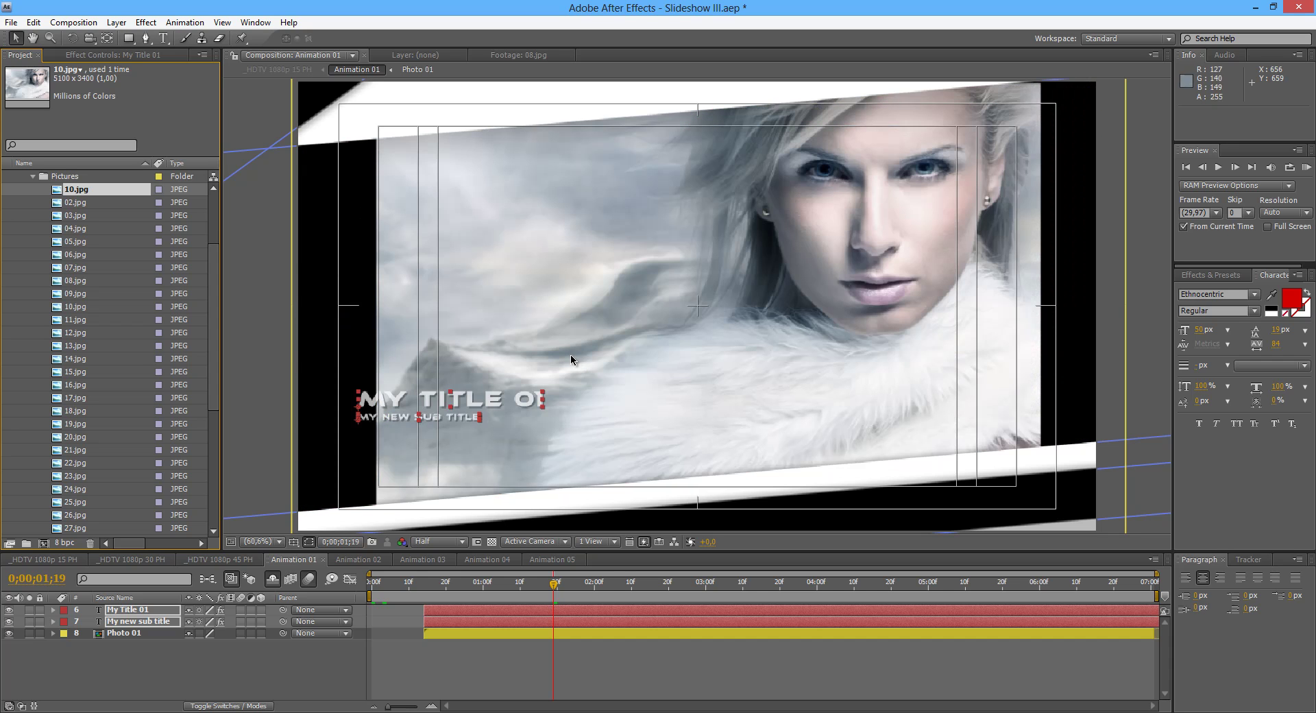
key(ctrl+z)
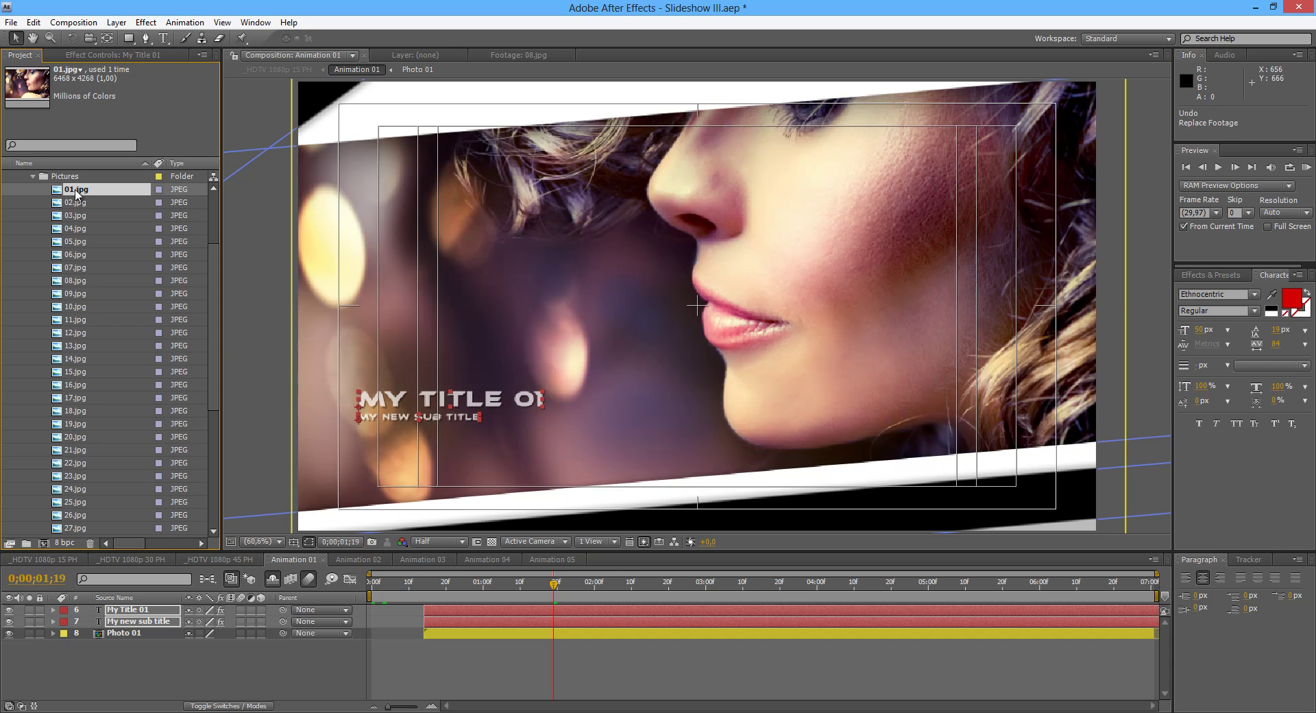
- Replace the 01.jpg footage with image 02.jpg
right_click(73, 195)
mouse_move(228, 264)
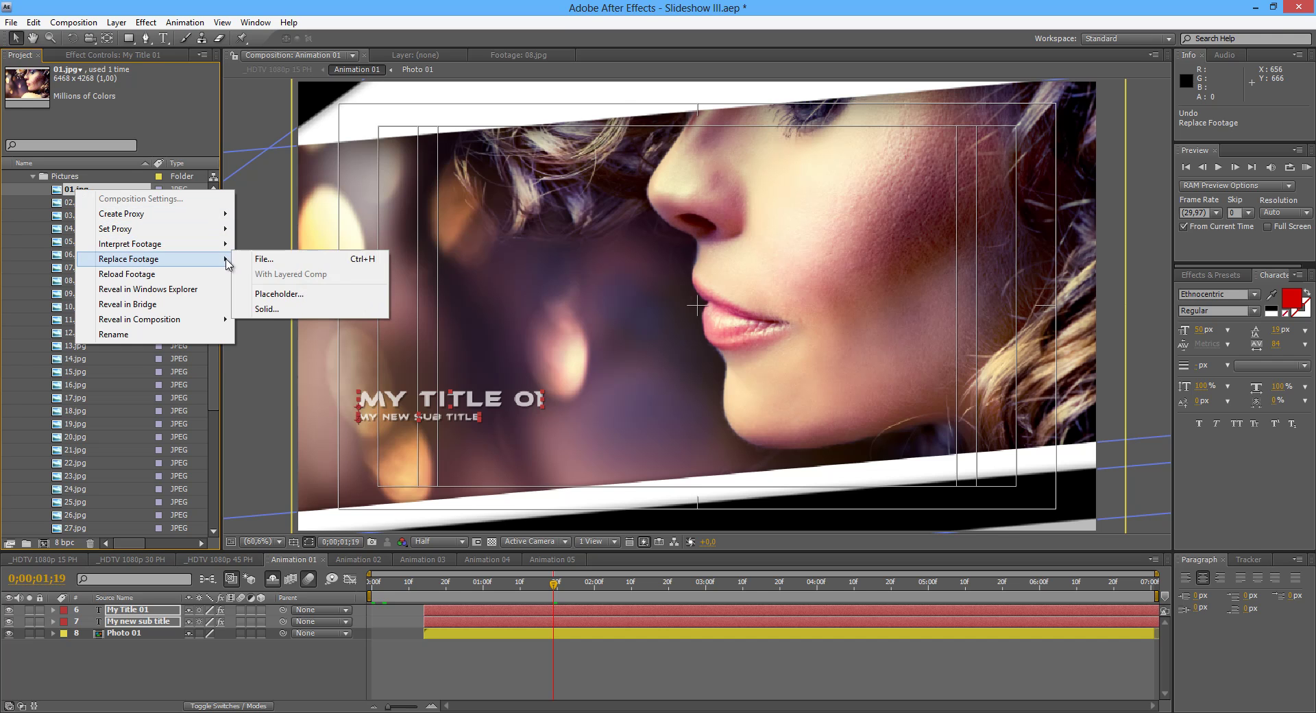
click(267, 258)
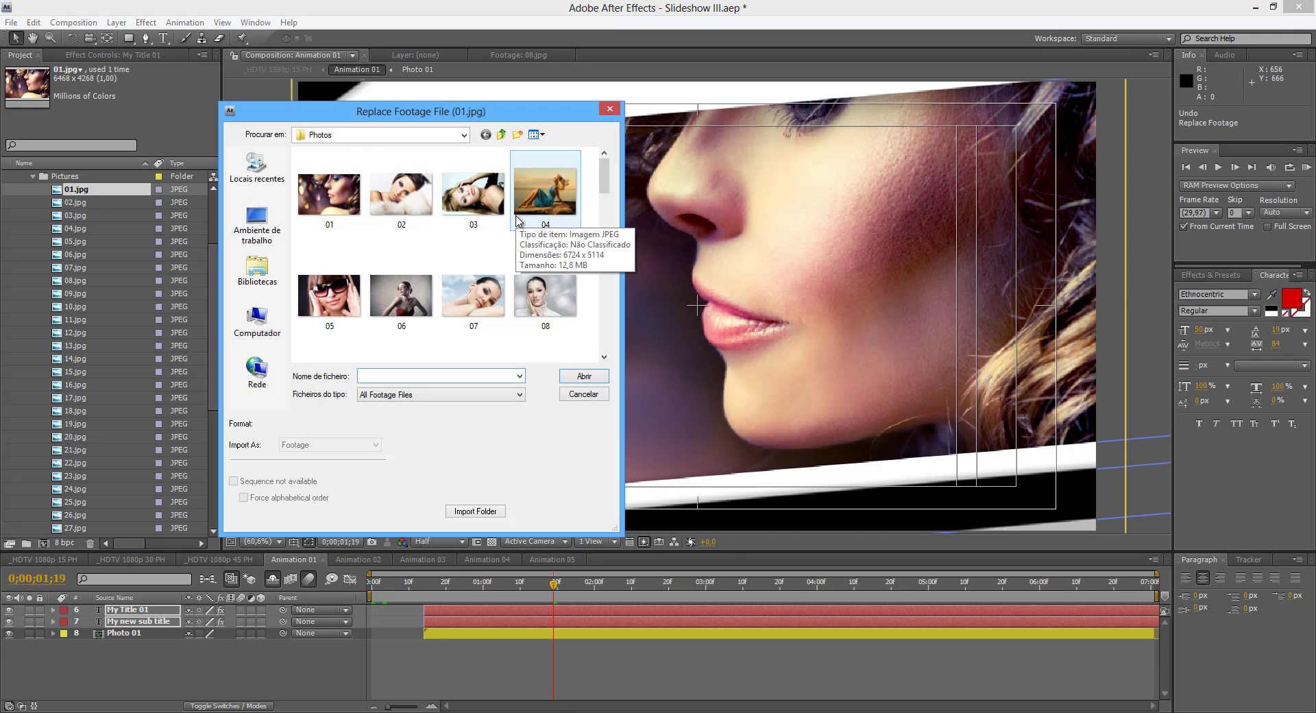
click(407, 195)
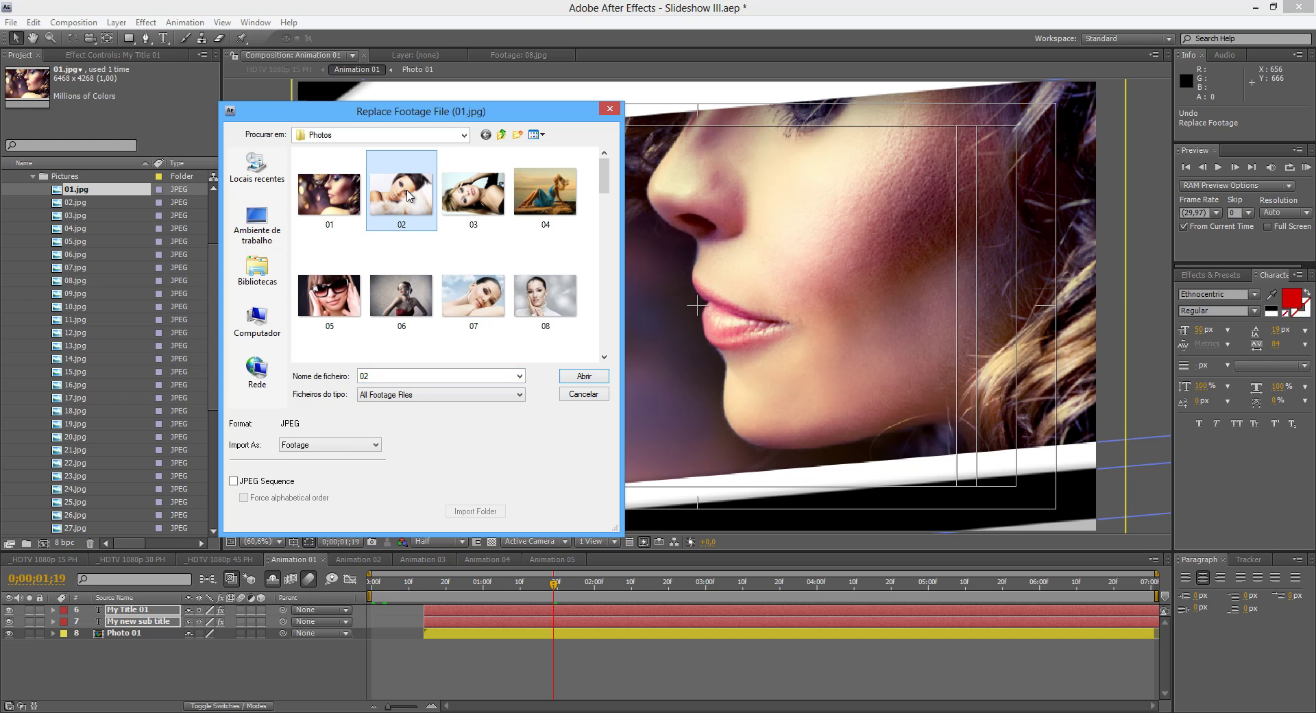
click(581, 378)
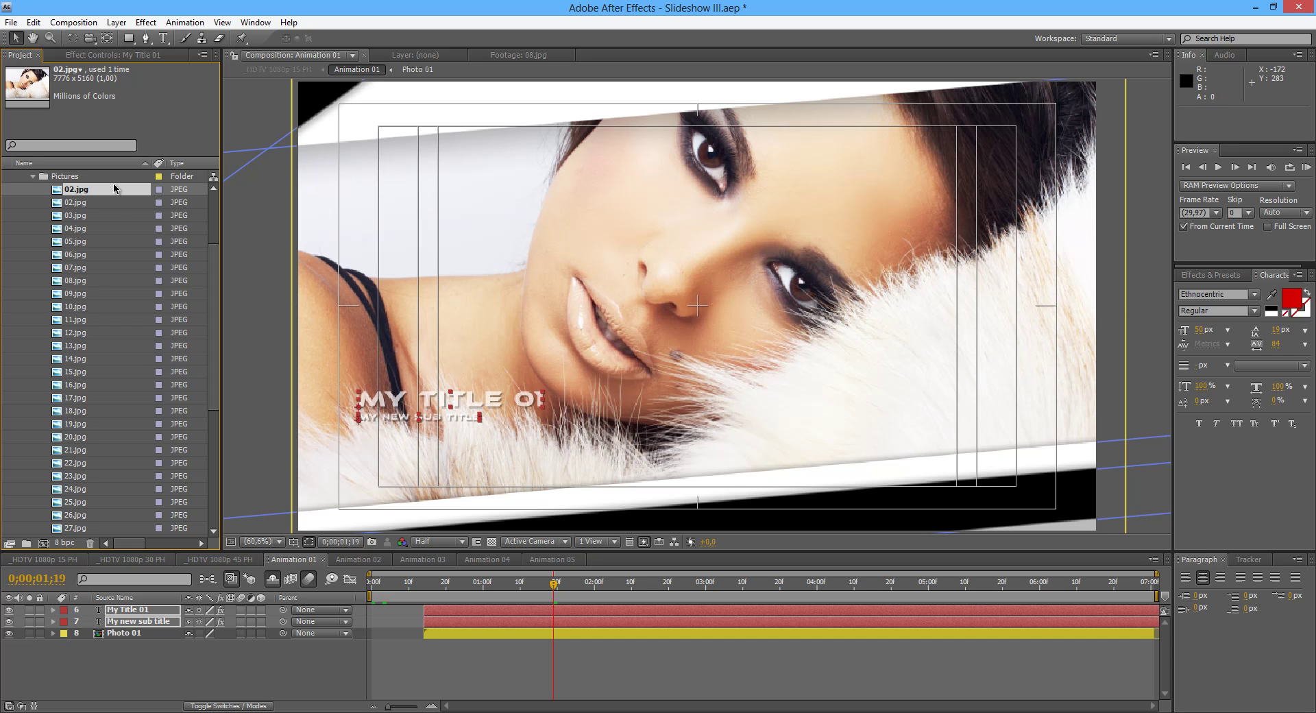
- Move the title and subtitle together to the photo's right side
ctrl+click(137, 612)
click(142, 634)
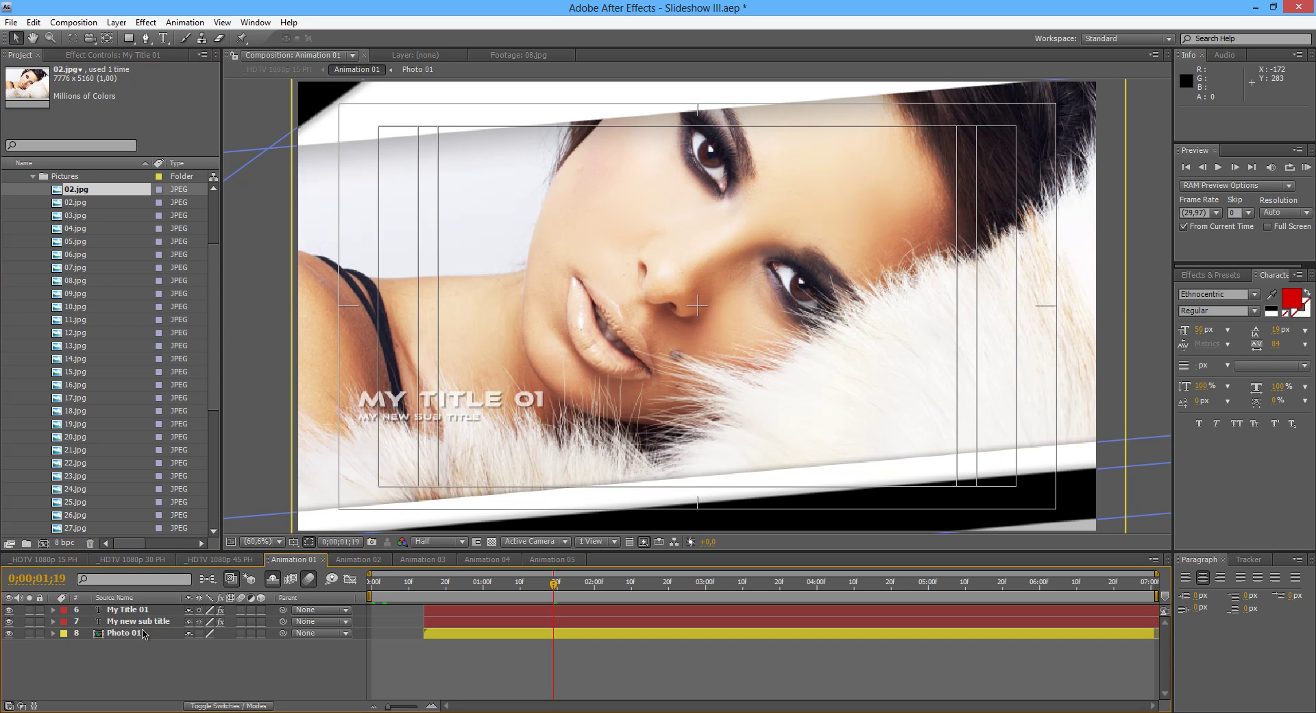
click(145, 610)
ctrl+click(138, 621)
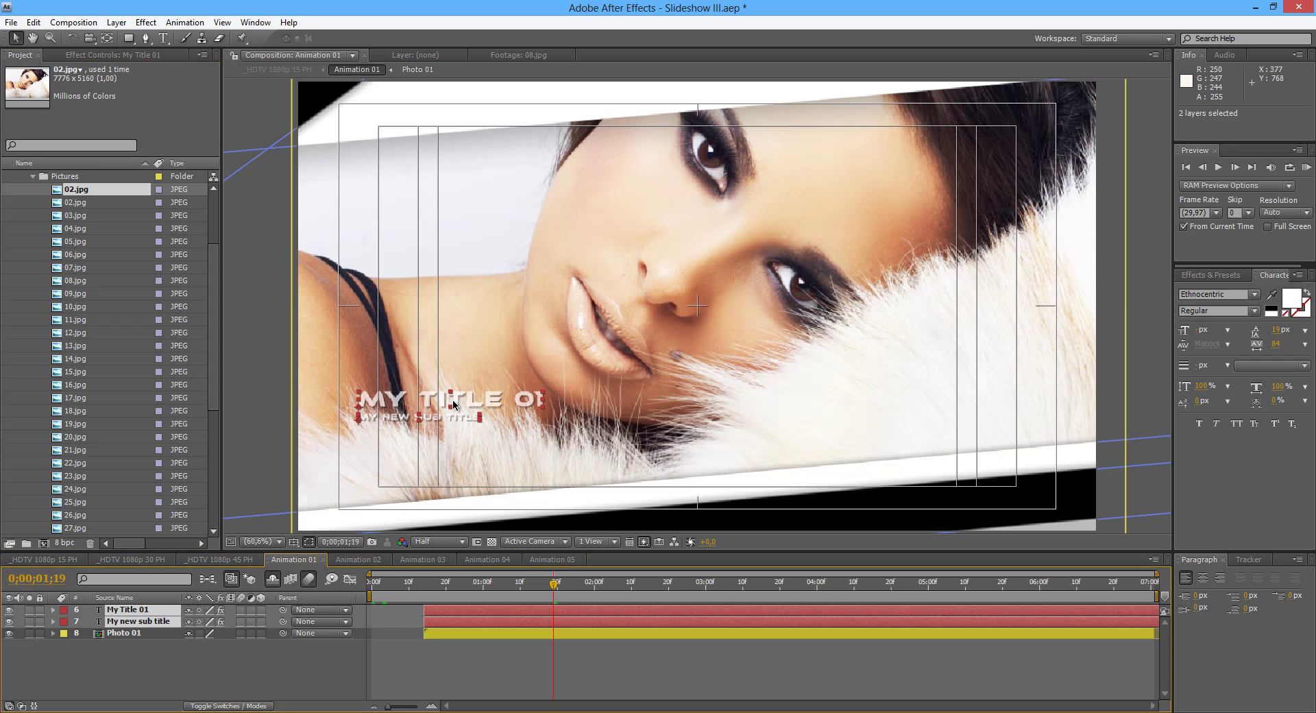
drag(458, 405, 855, 411)
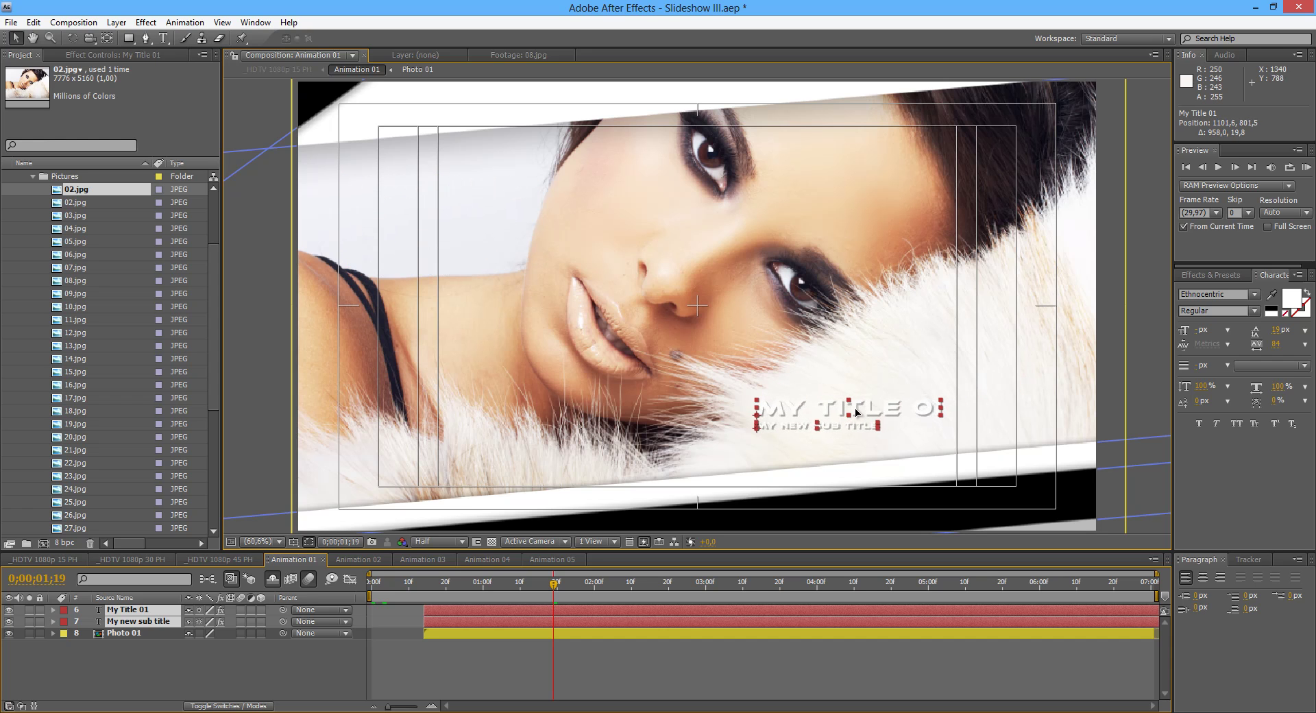
click(301, 673)
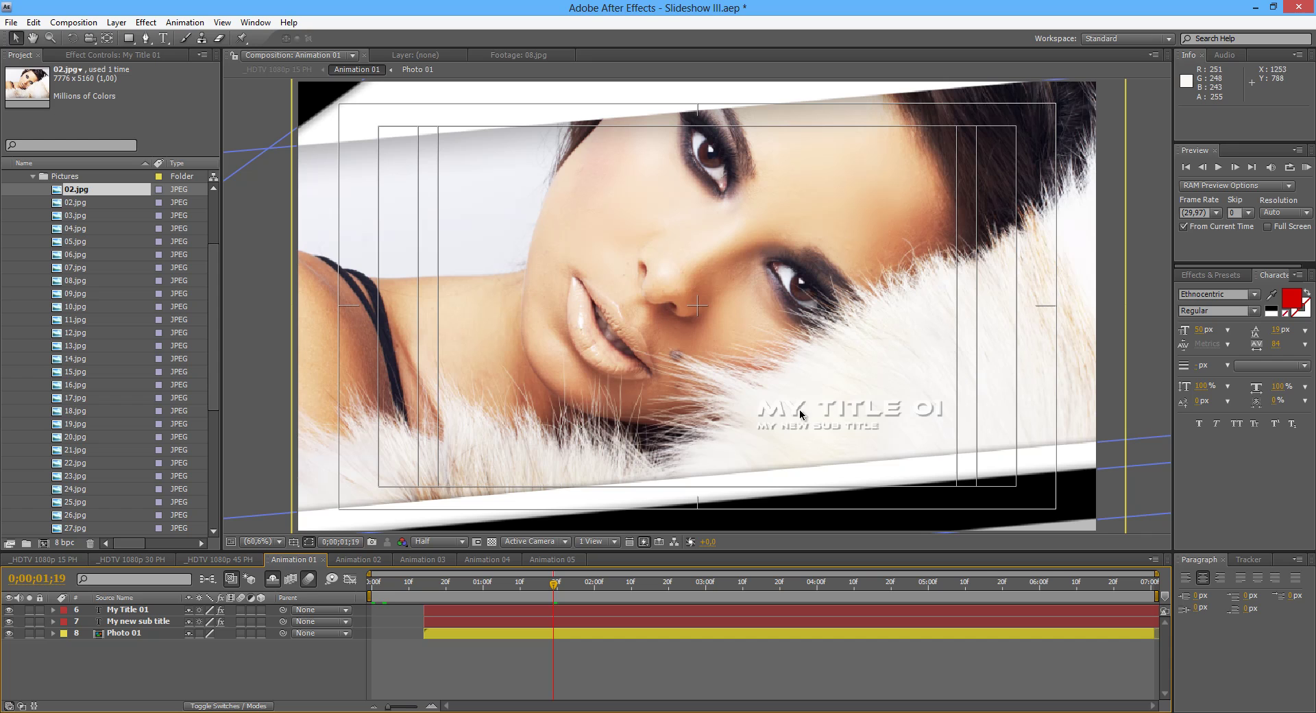
- Colour both text layers black (000000) and move them to the photo's upper left
click(130, 609)
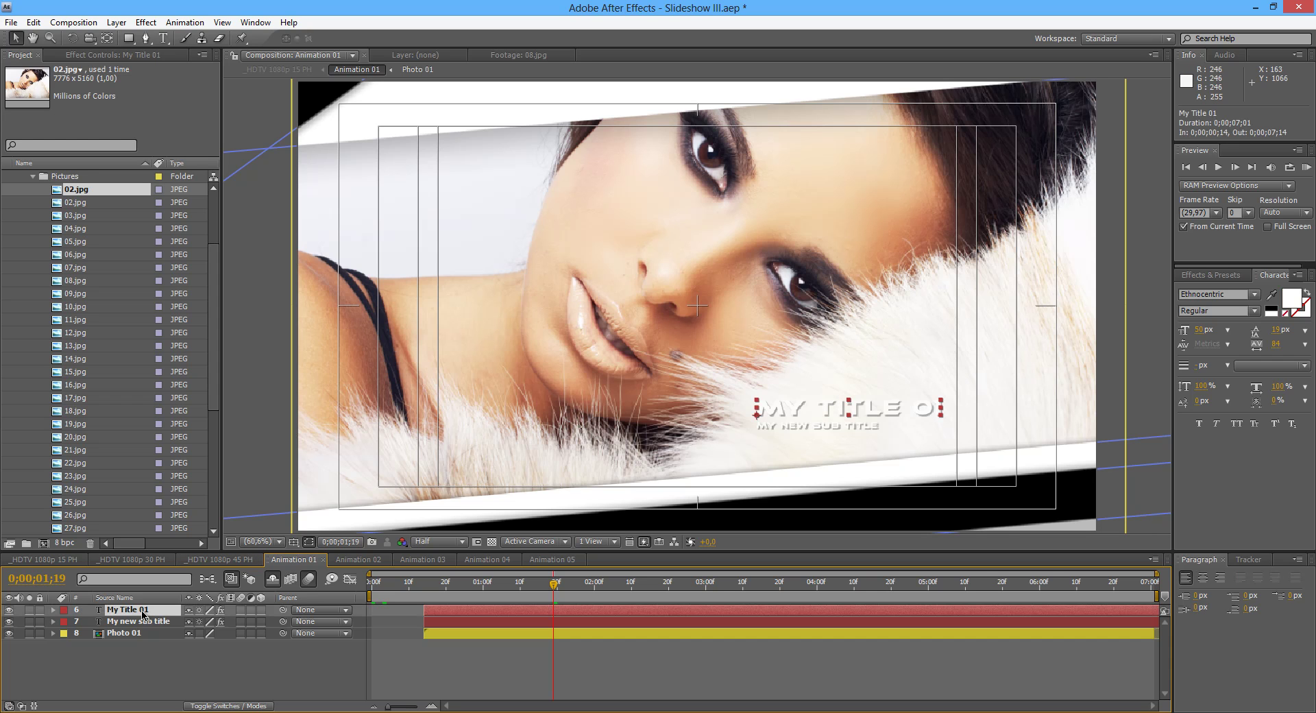
shift+click(144, 621)
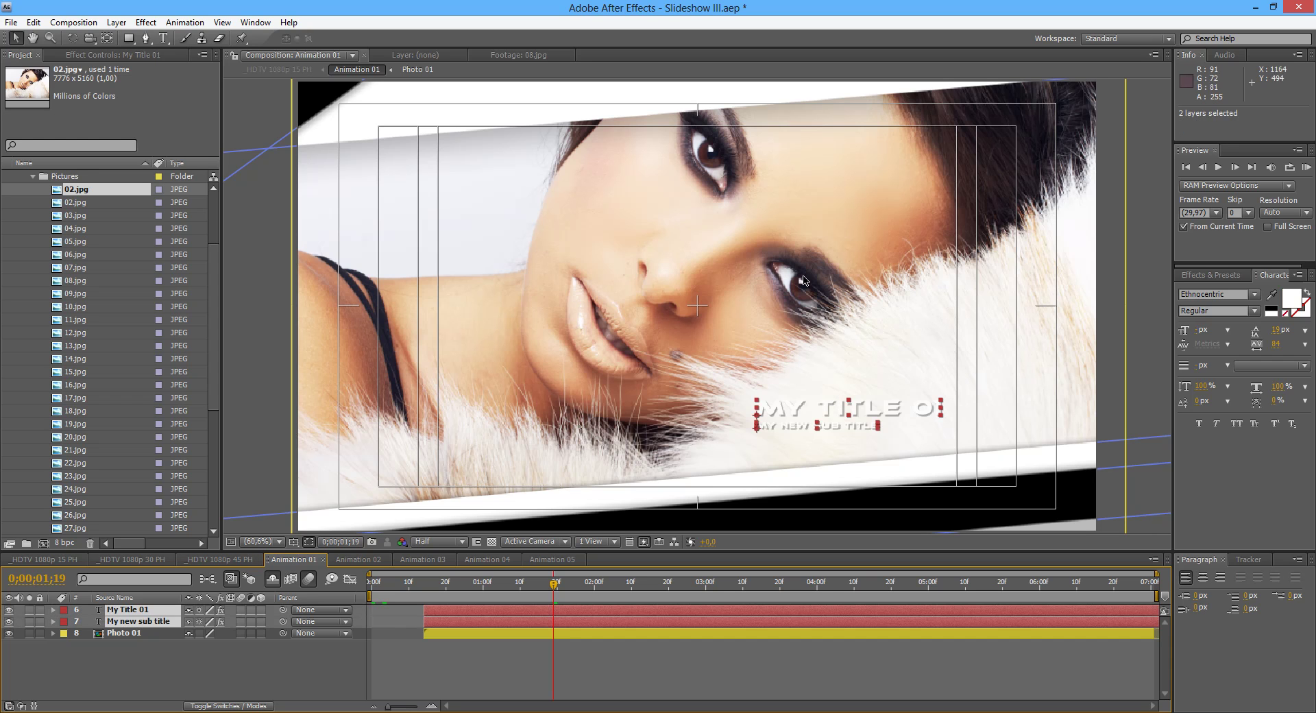
click(1287, 301)
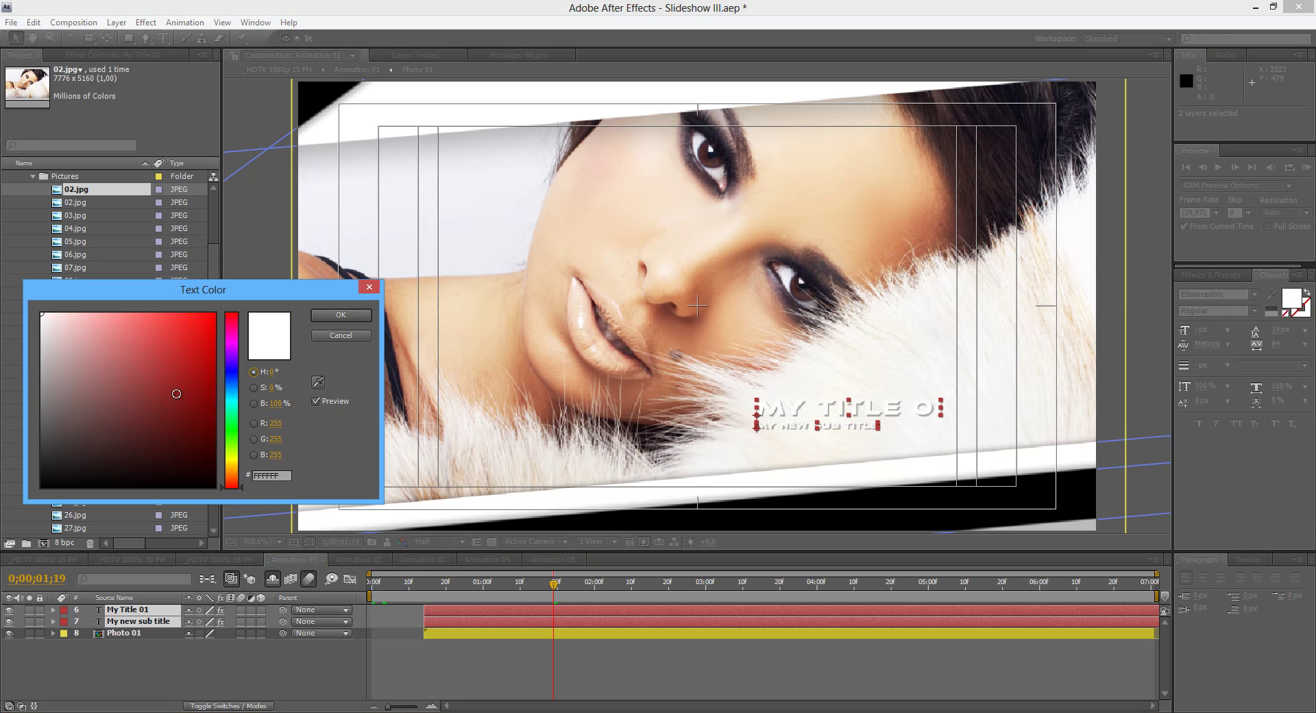
drag(177, 395, 214, 487)
click(341, 315)
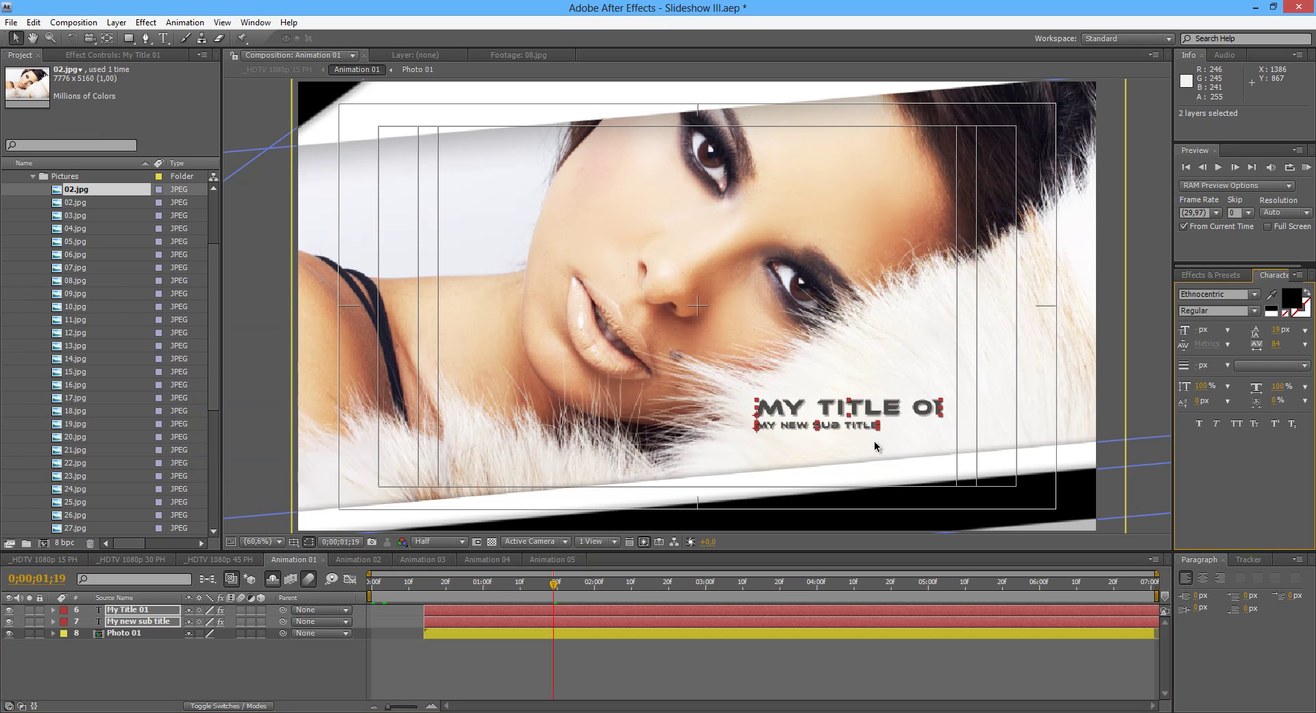
click(233, 672)
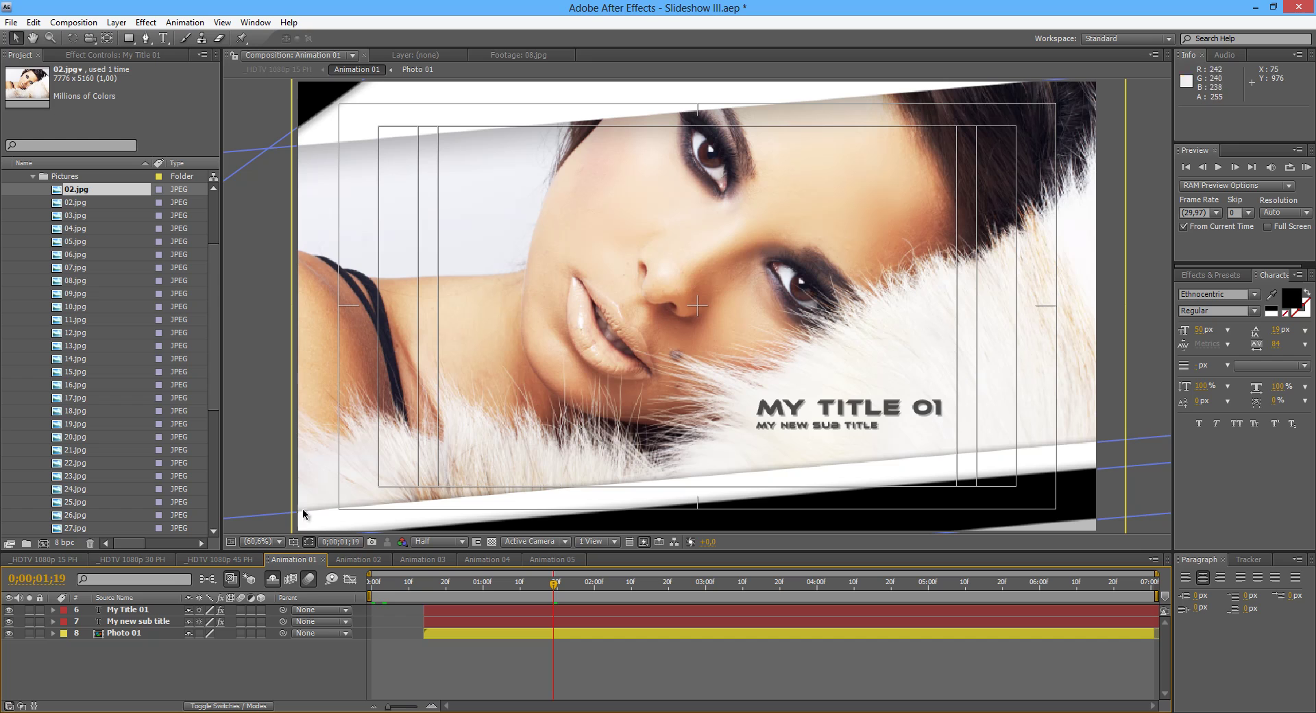
click(152, 610)
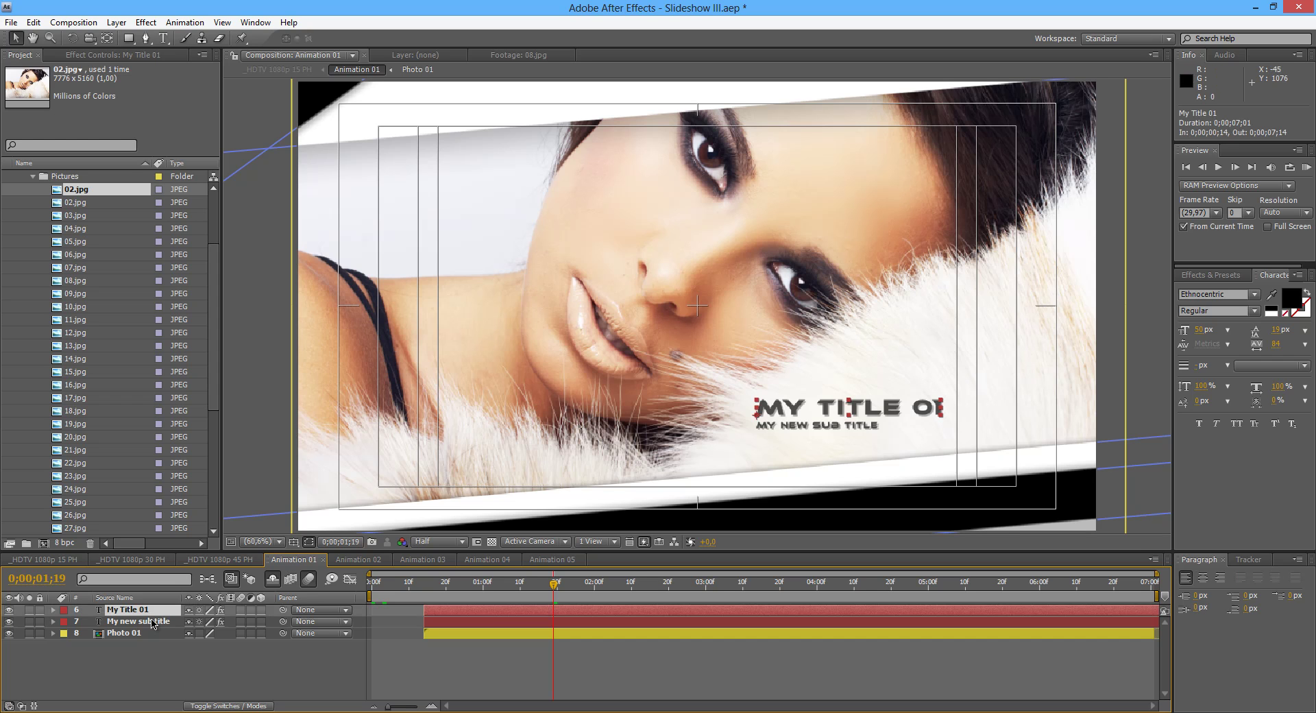
shift+click(152, 621)
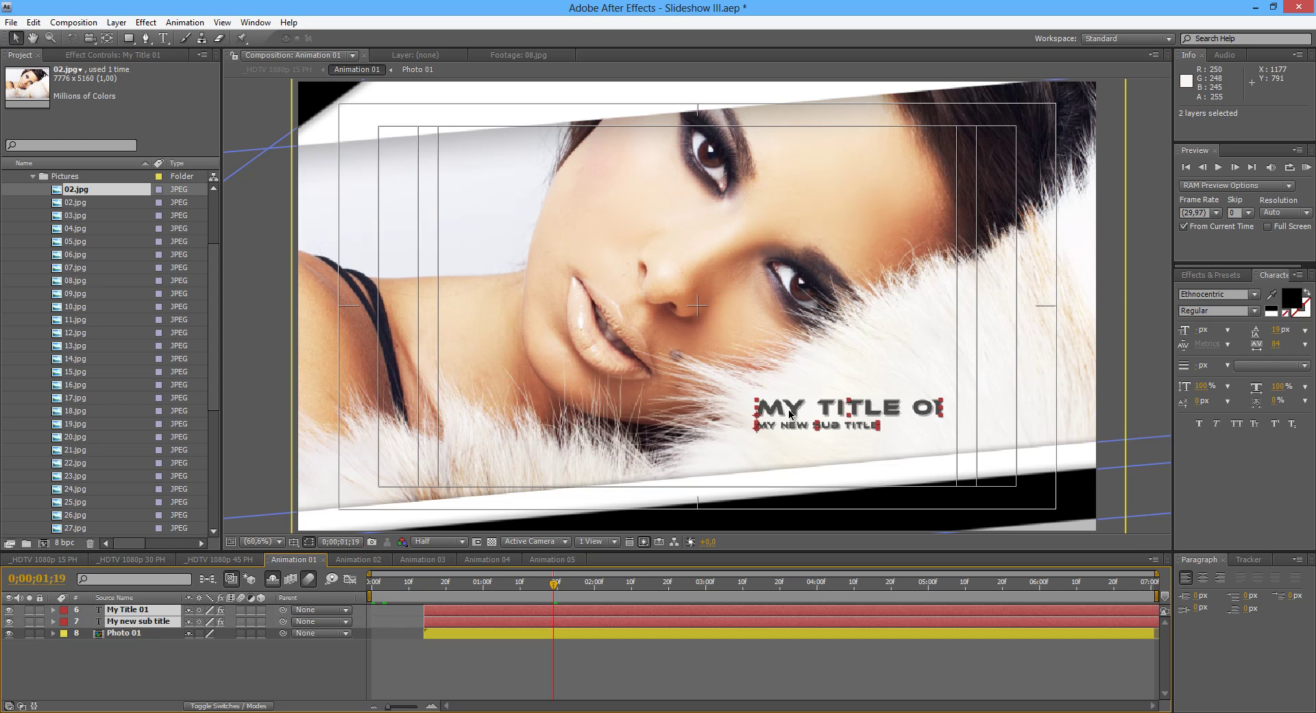
drag(795, 408, 392, 188)
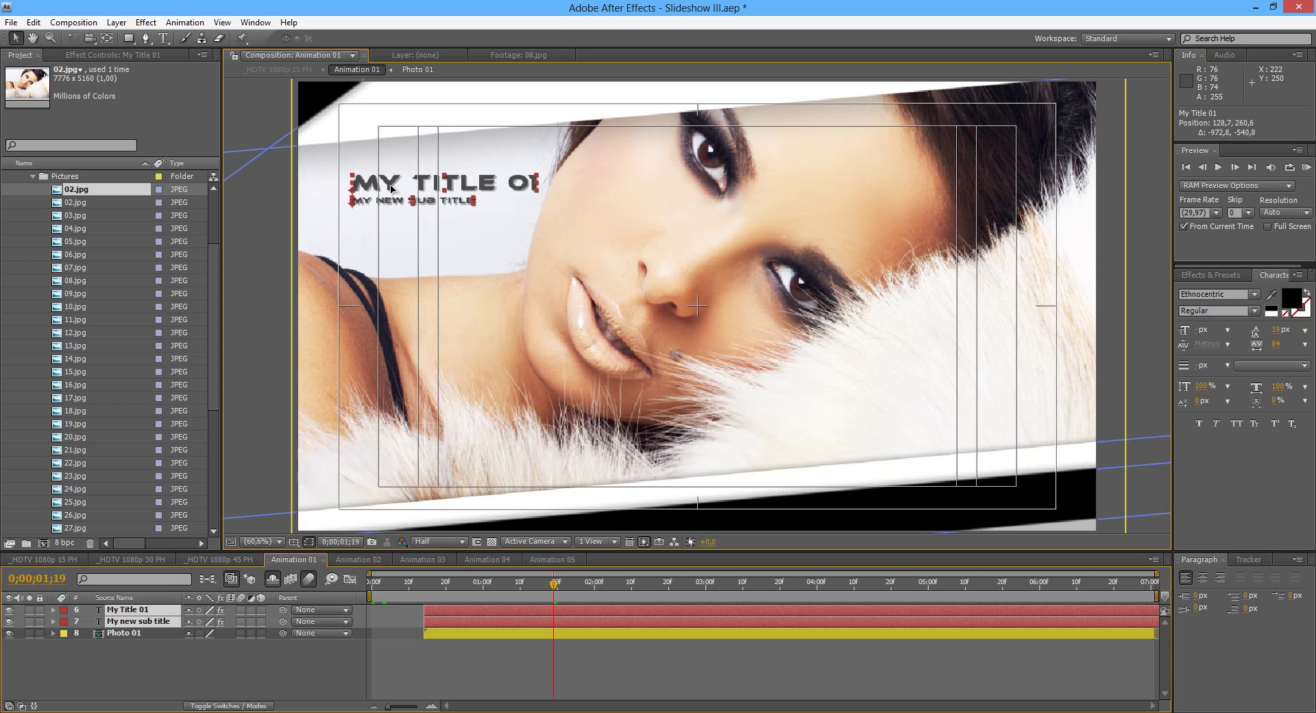
- Scrub the main comp to the FULL HD 1080P slide, then open Animation 02's title layer
click(51, 560)
mouse_move(428, 584)
mouse_down()
mouse_move(417, 584)
mouse_move(489, 584)
mouse_move(449, 586)
mouse_up()
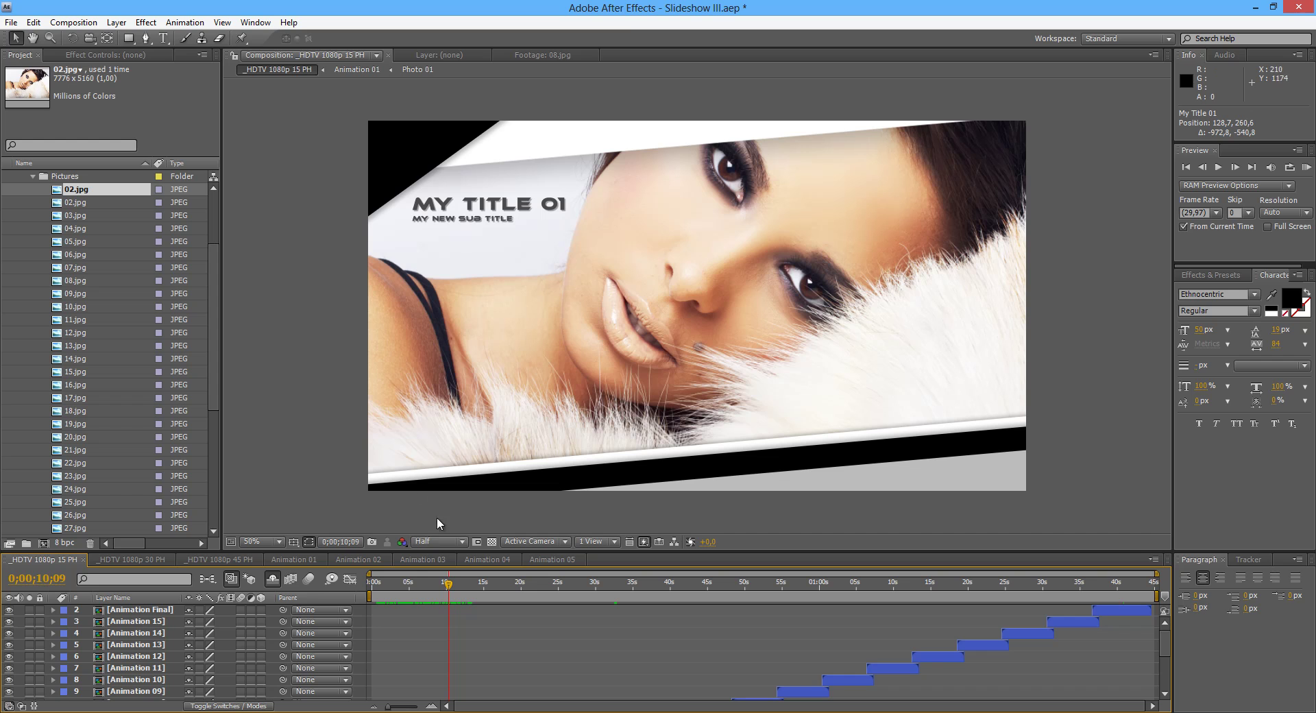
drag(451, 589, 495, 586)
click(373, 560)
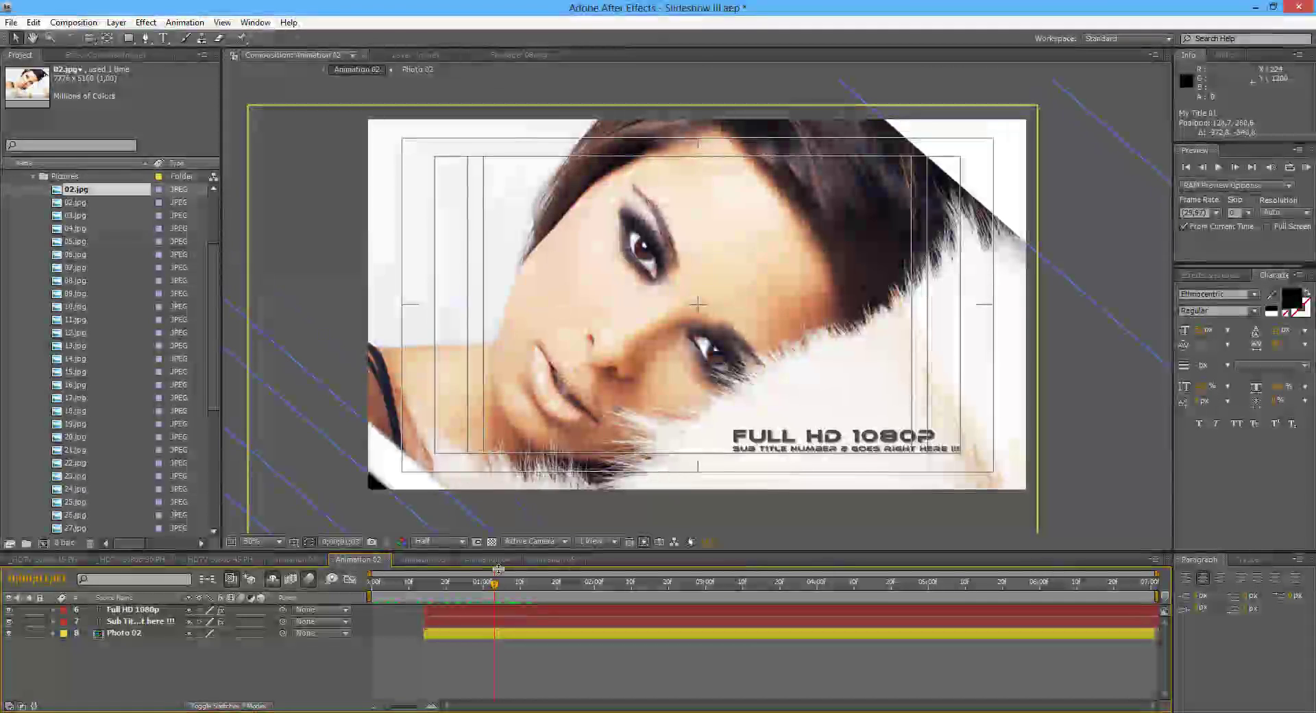
click(143, 612)
- Retype the Animation 02 title as 'NEW TITLE HERE !!' and expand the Animation & Text folder
double_click(143, 612)
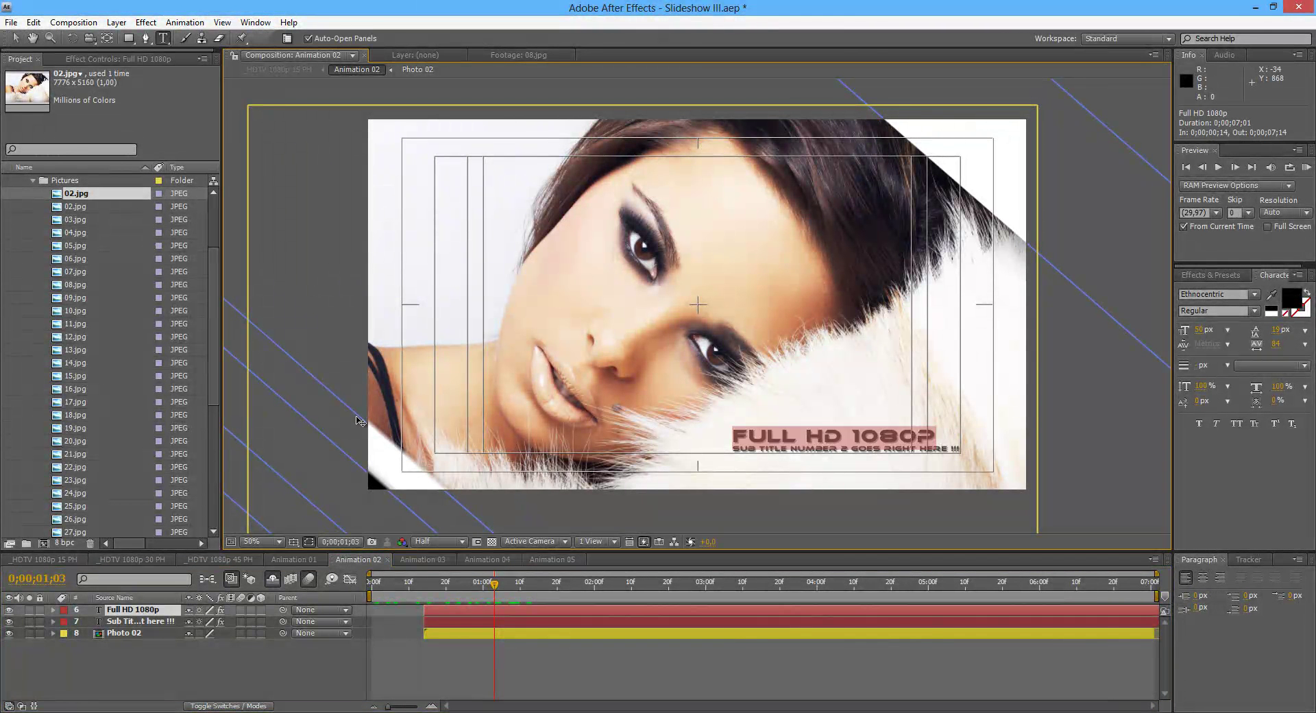
text(NEW T)
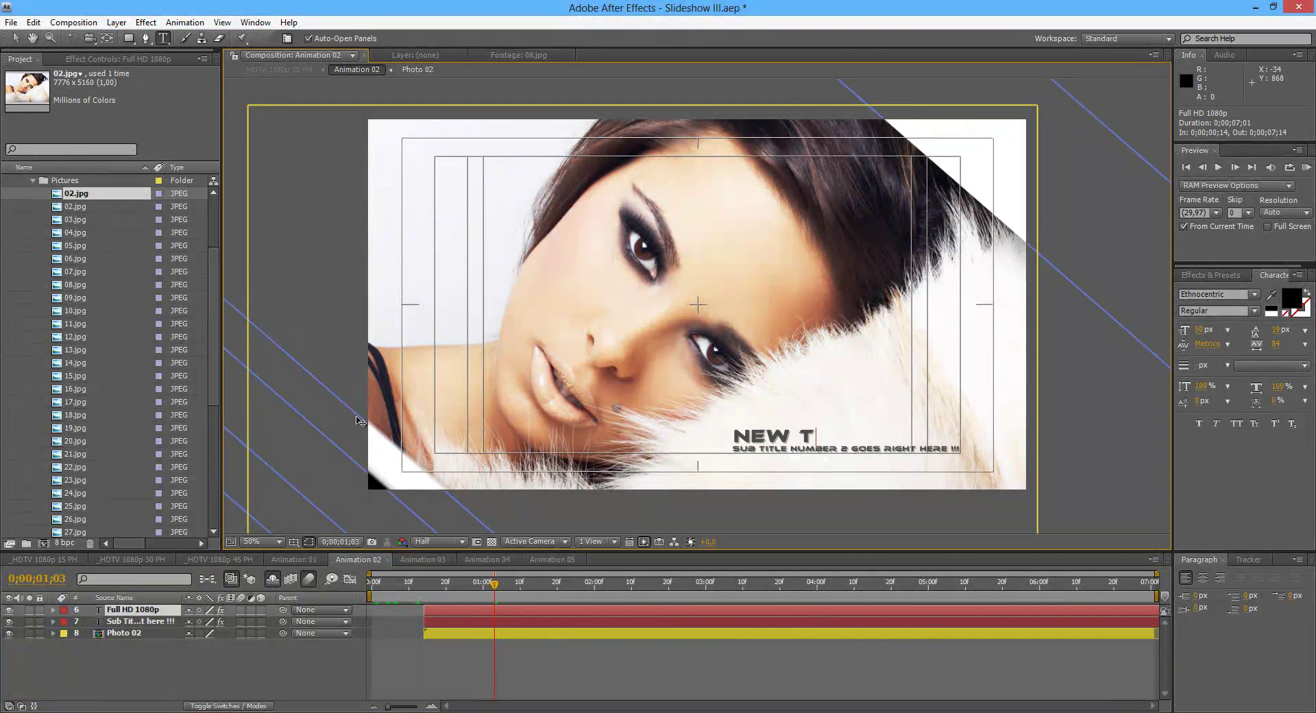
text(ITLE HERE)
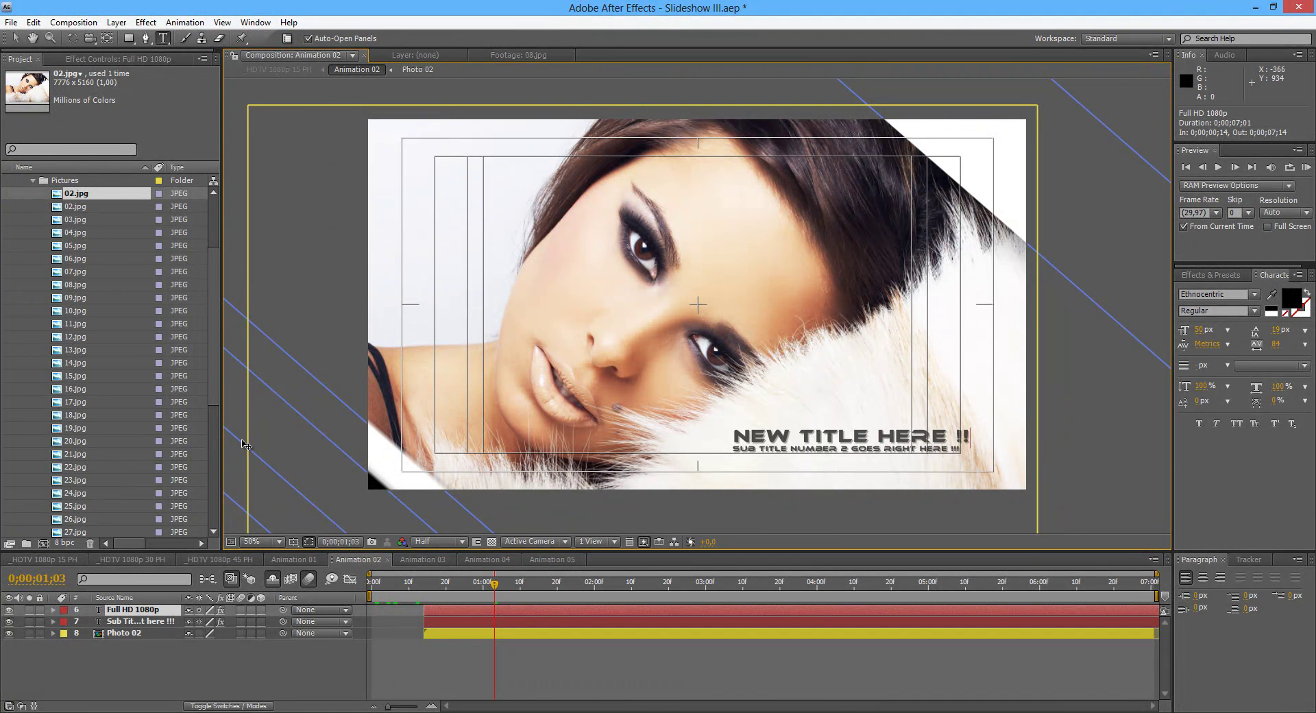
text( !!)
click(291, 670)
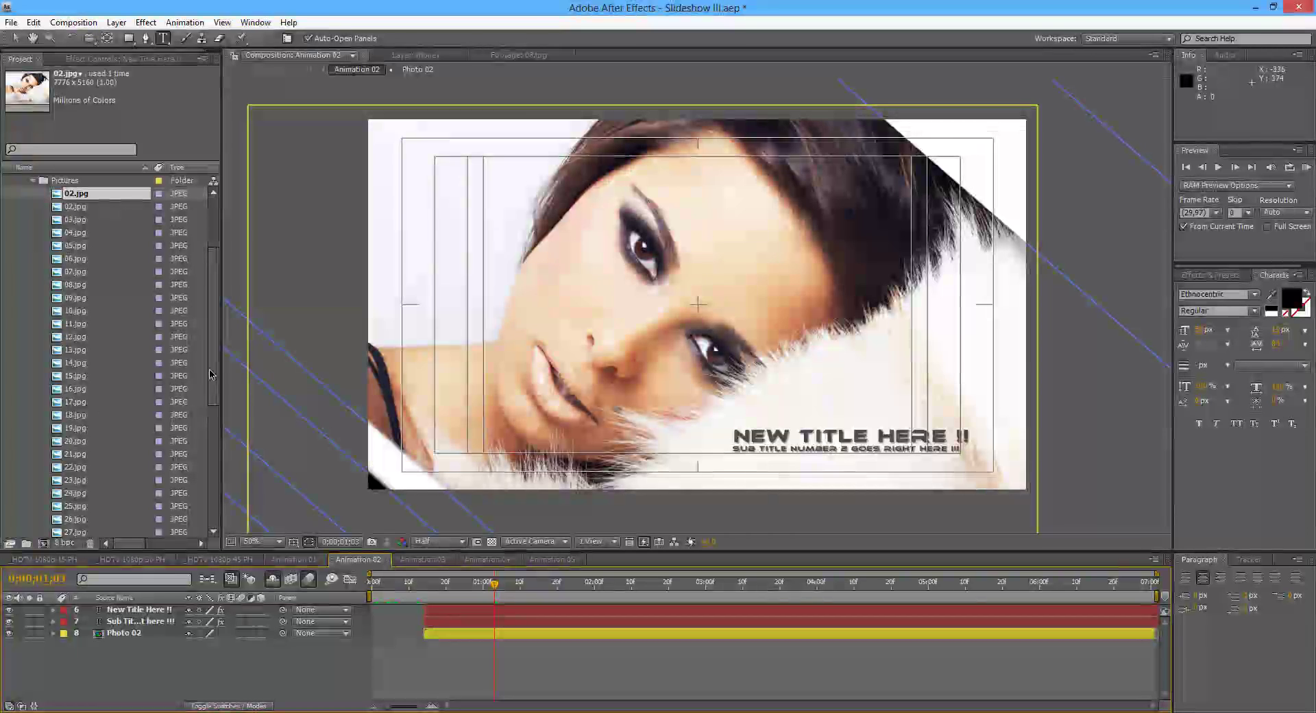
click(33, 182)
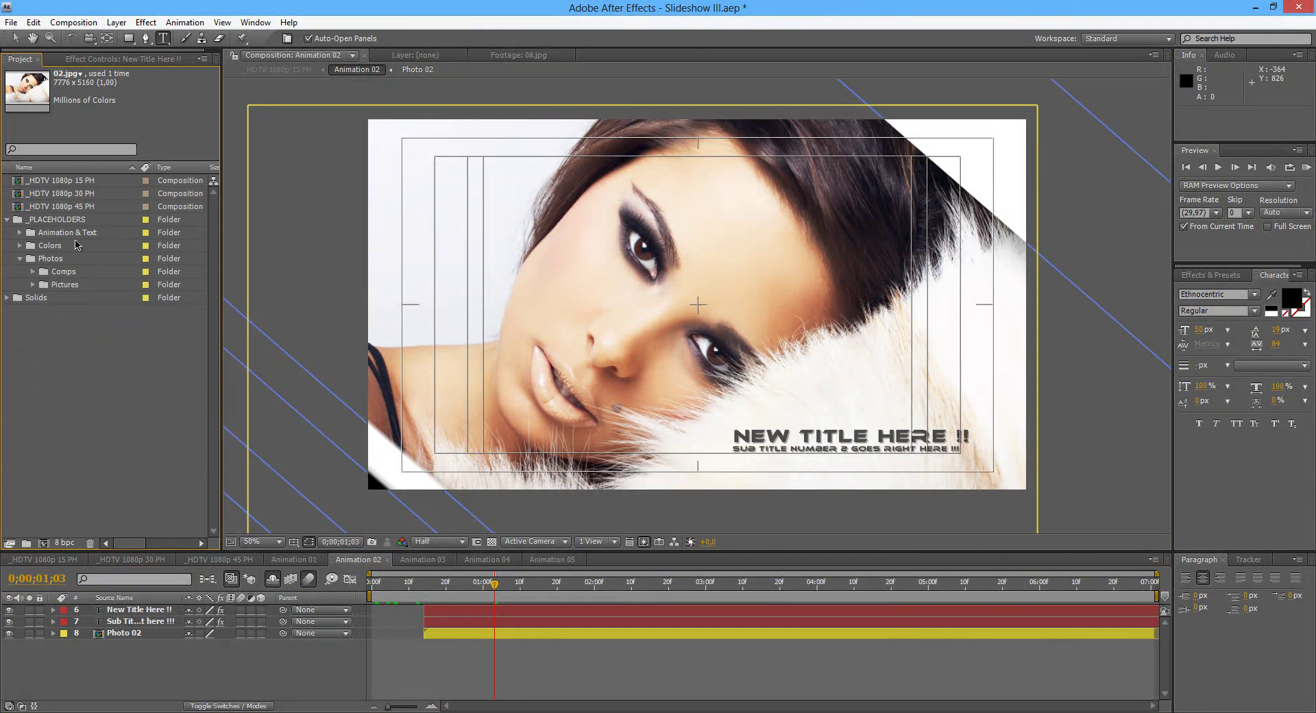
click(18, 233)
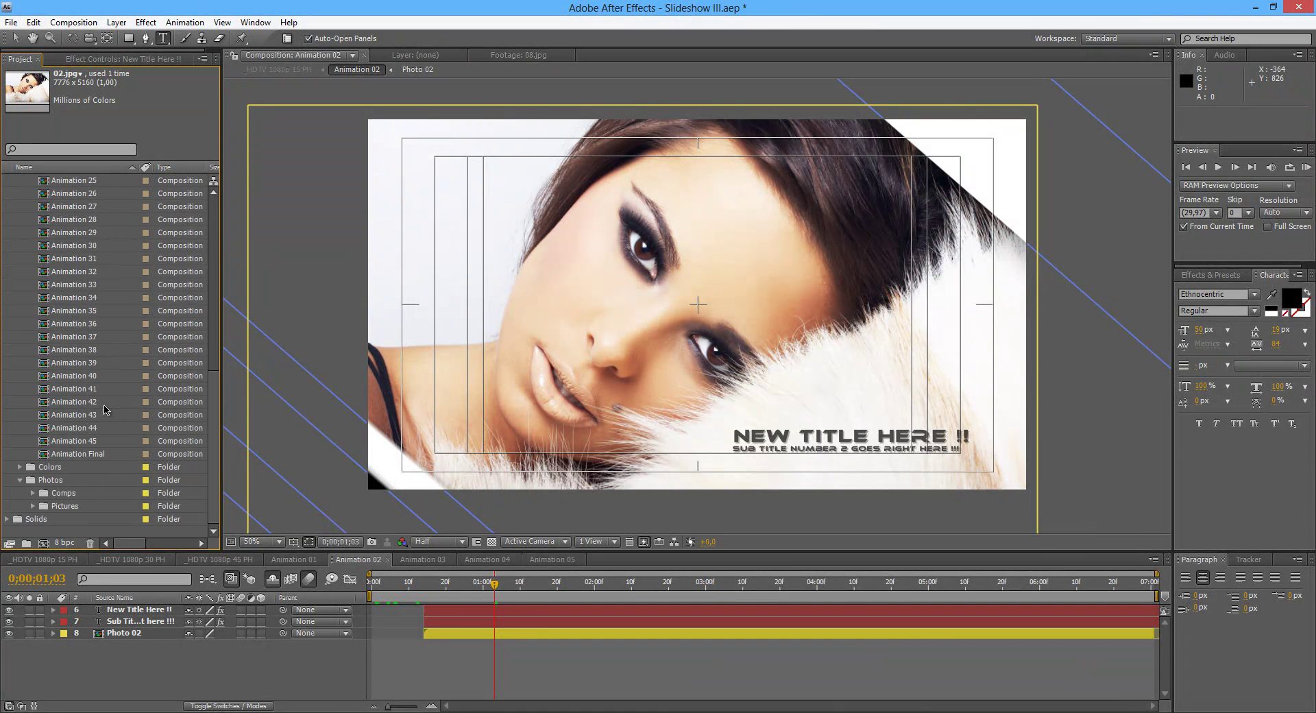
- In Animation Final, replace the THANKS FOR WATCHING text with 'THE END'
double_click(79, 453)
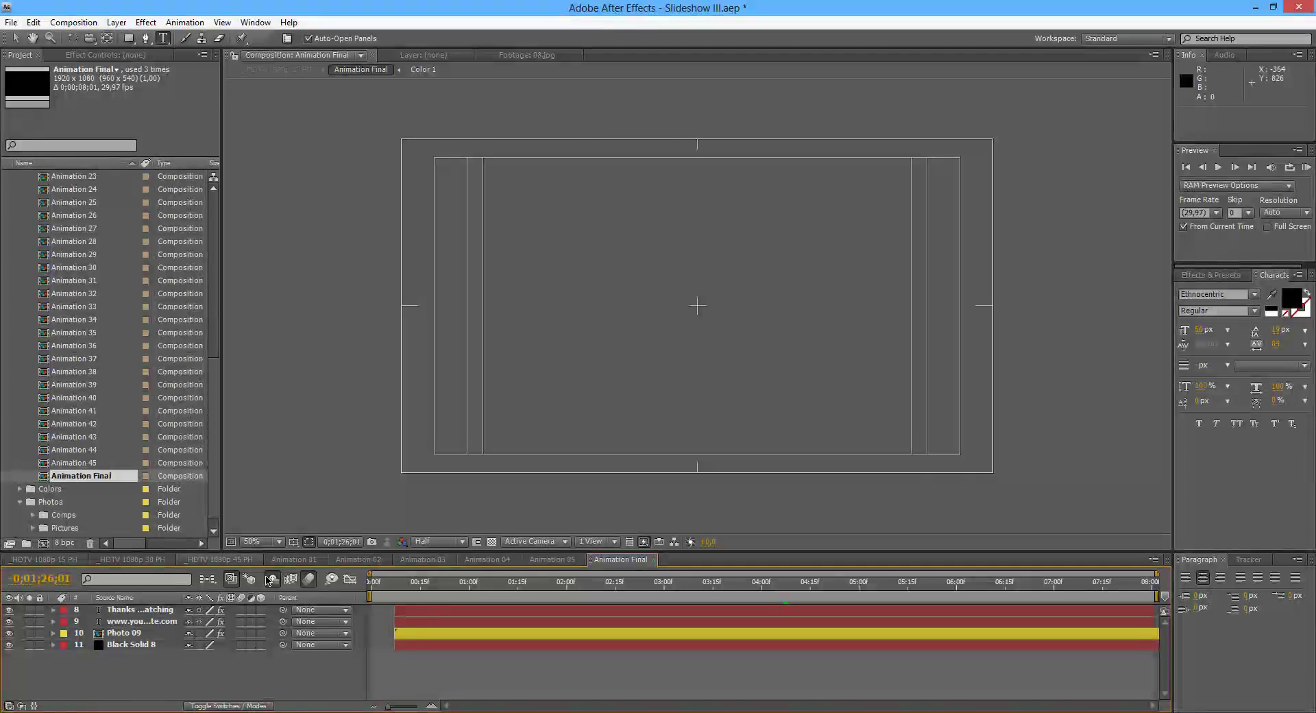
click(564, 584)
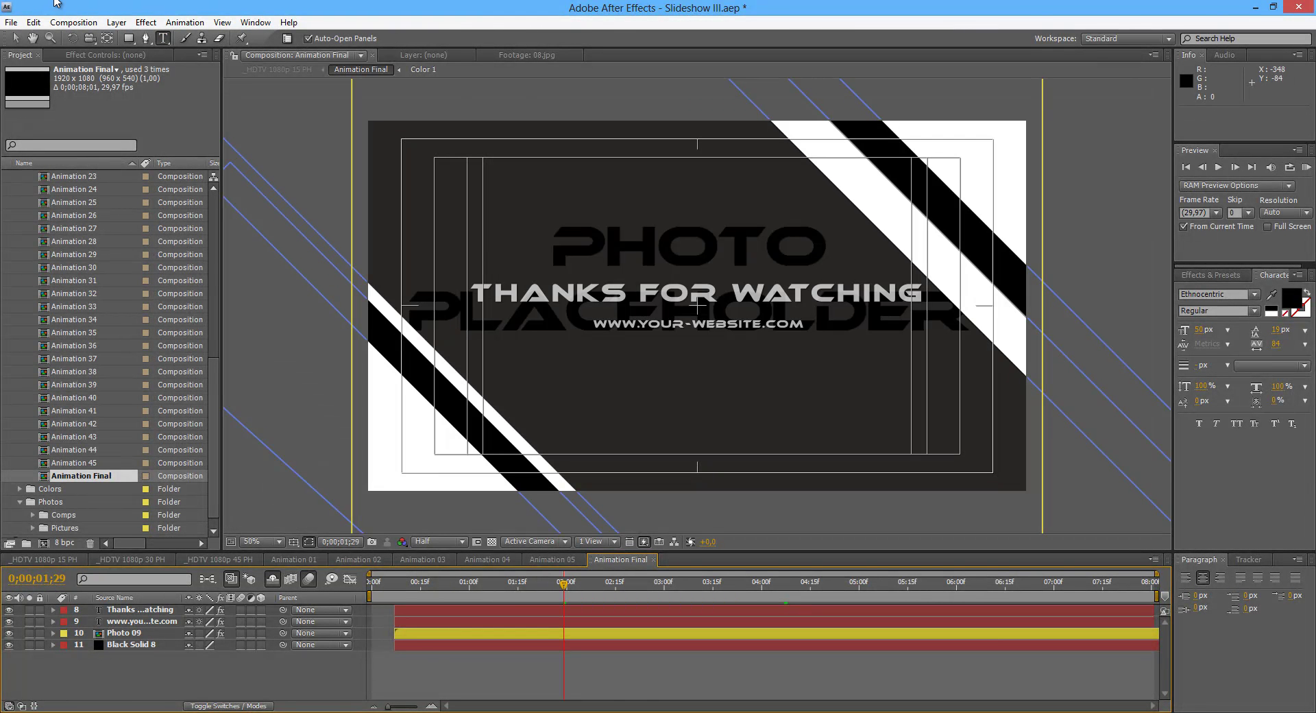
click(15, 38)
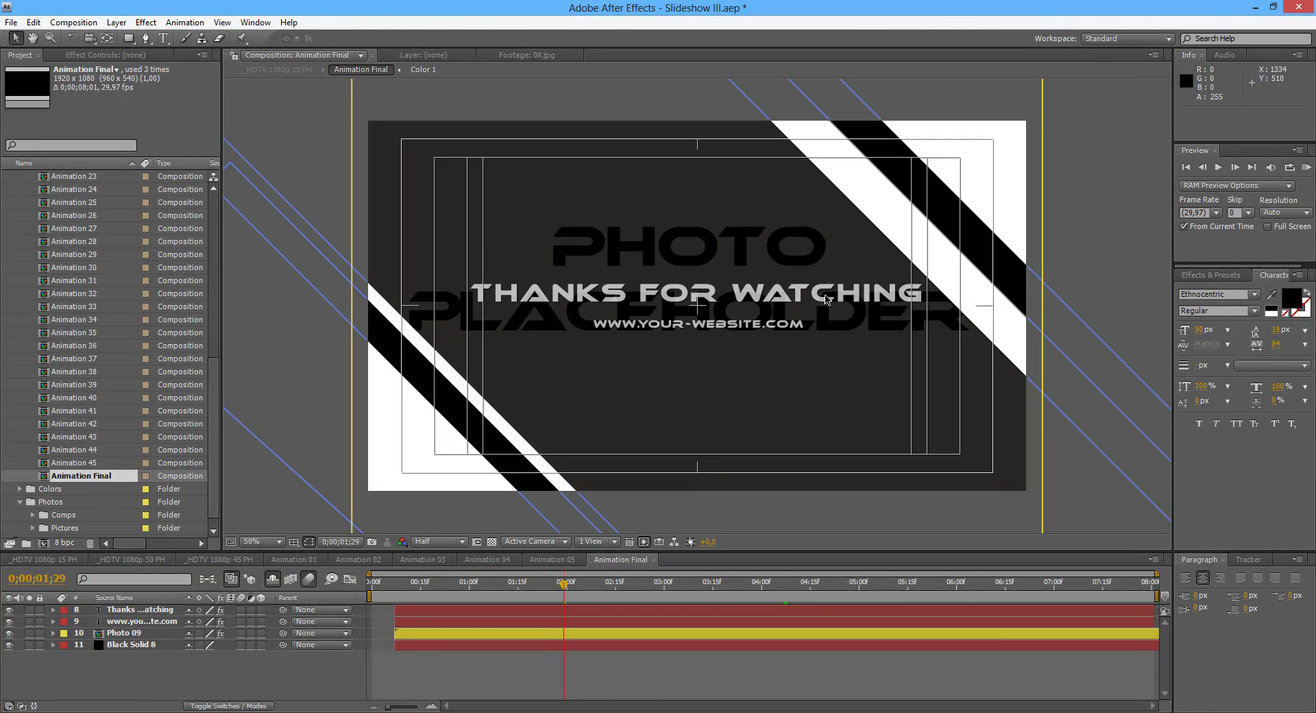
double_click(145, 613)
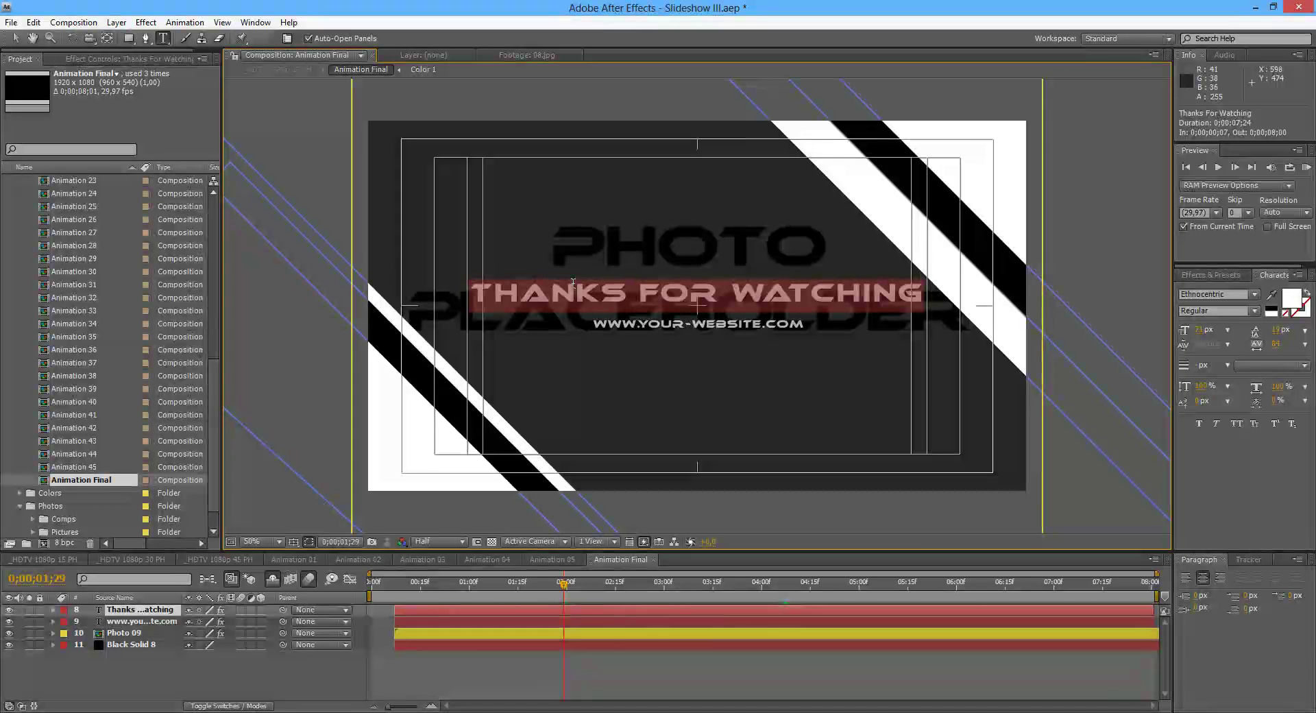
text(THE )
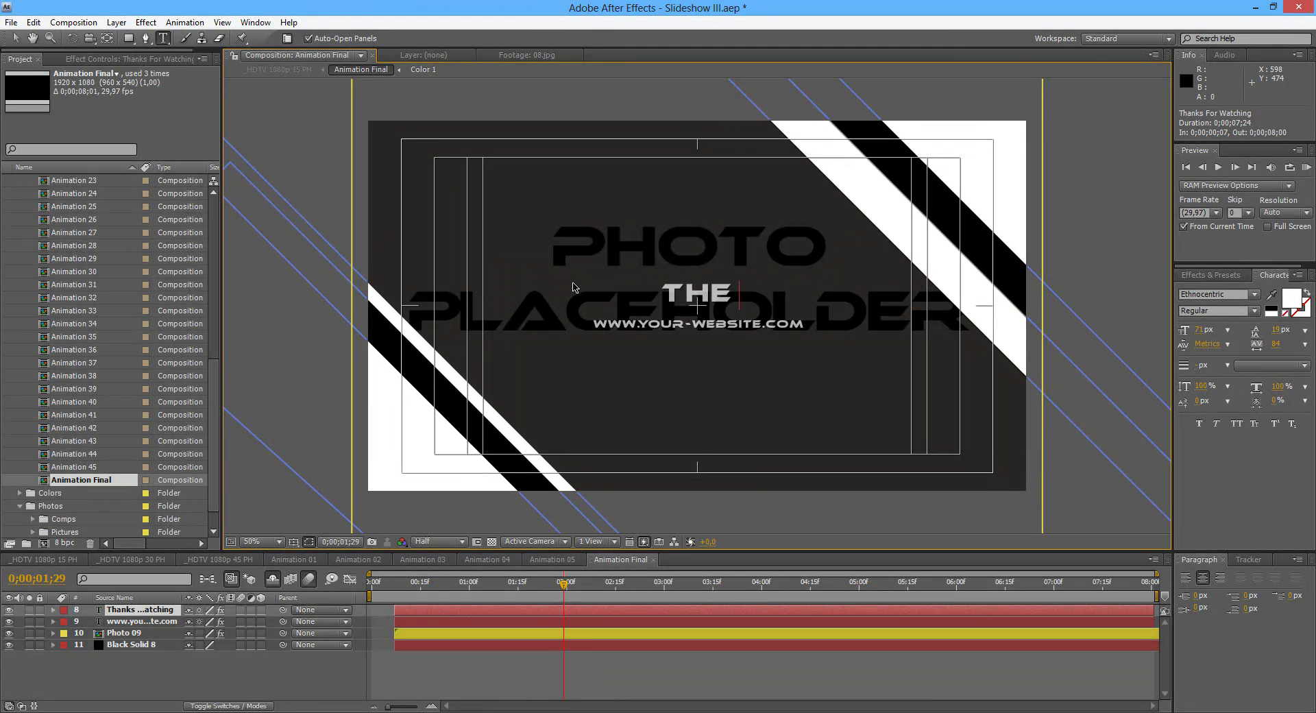
text(END)
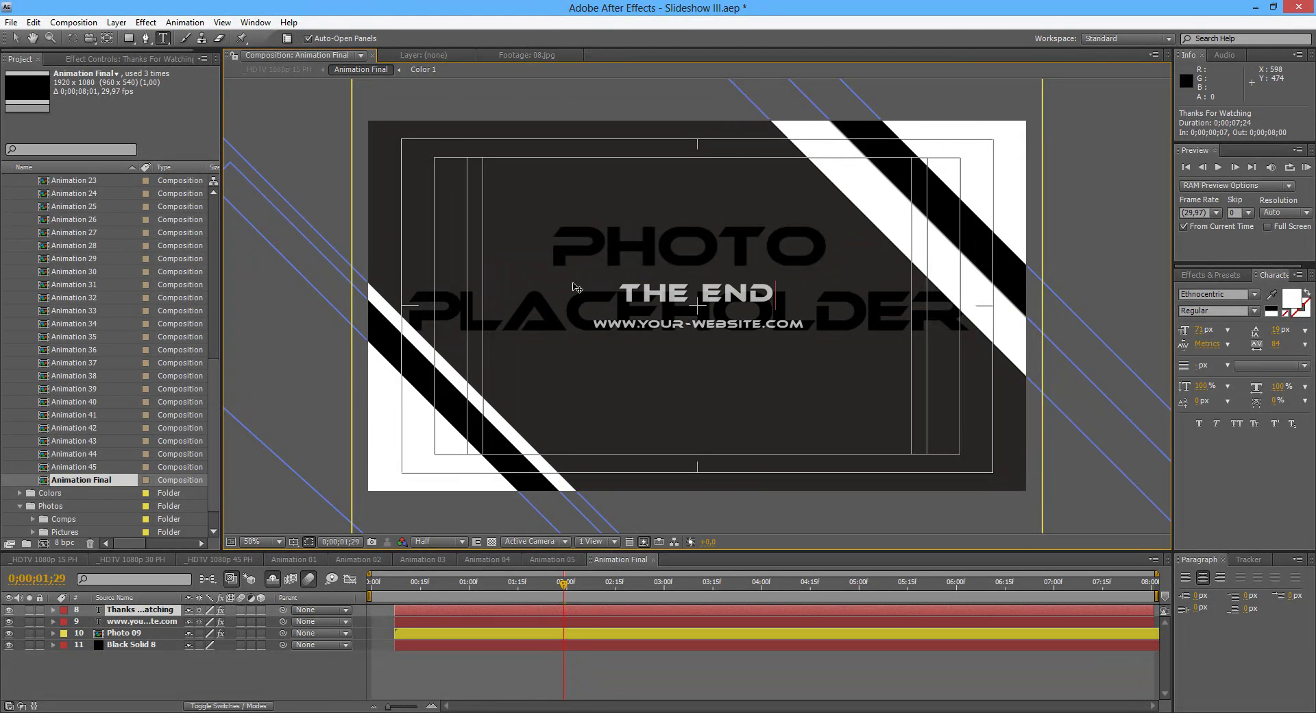
double_click(165, 622)
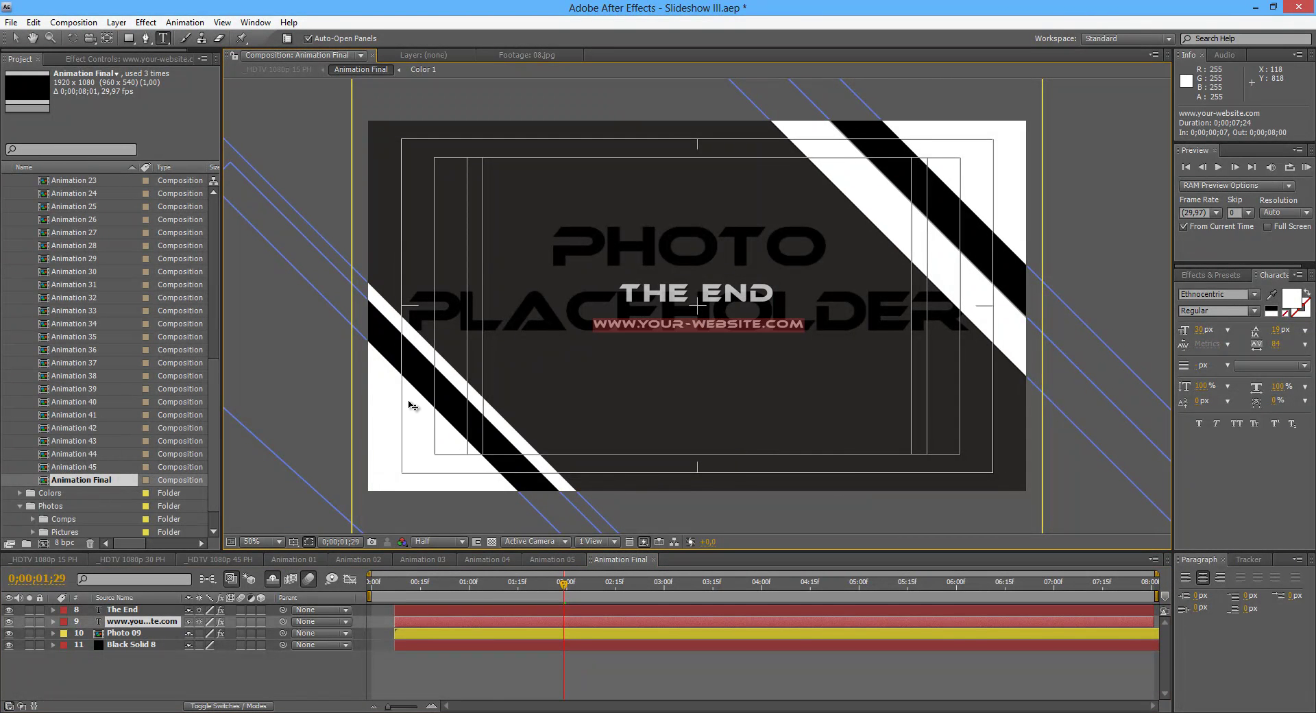
text(www.my)
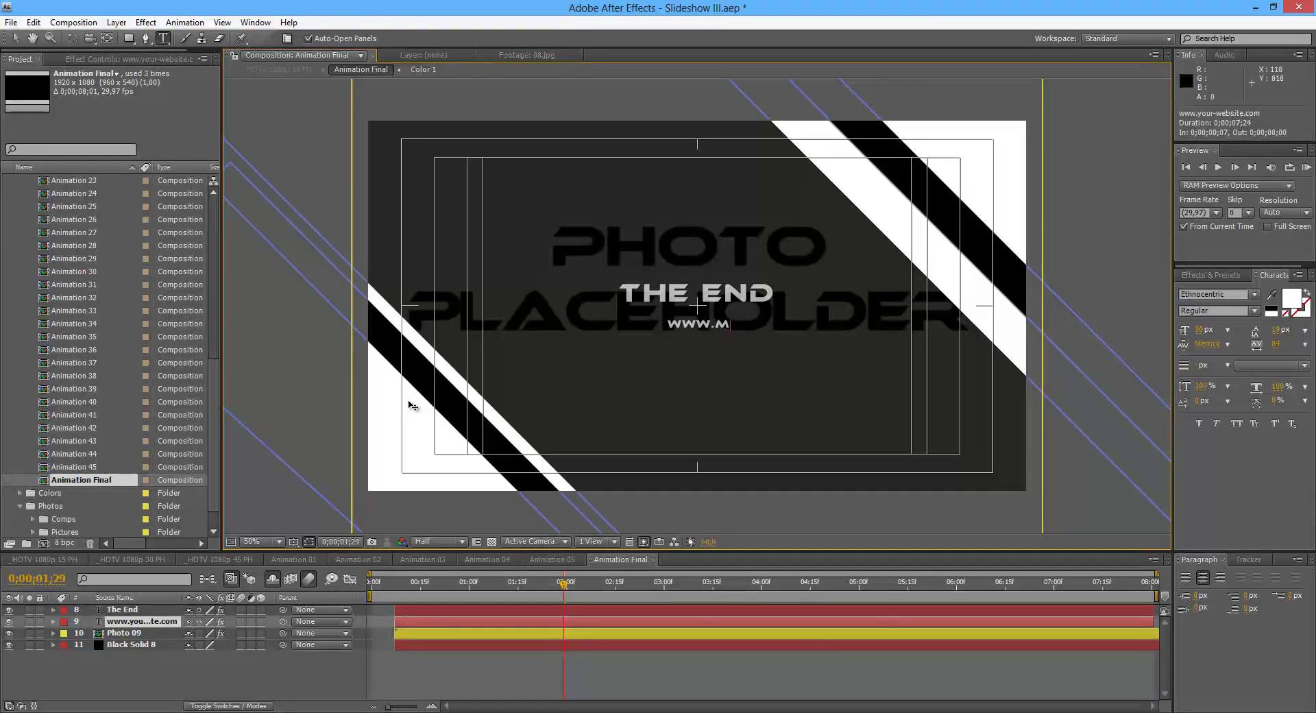
text(-)
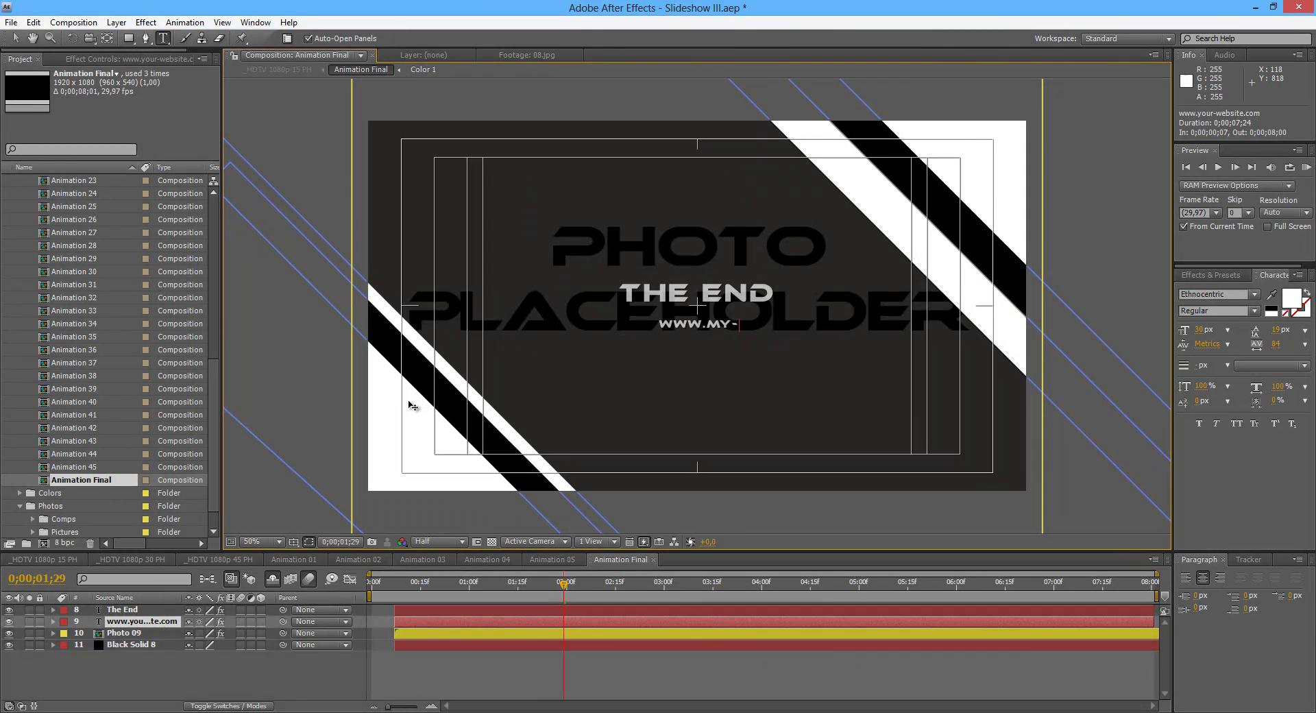
text(website.com)
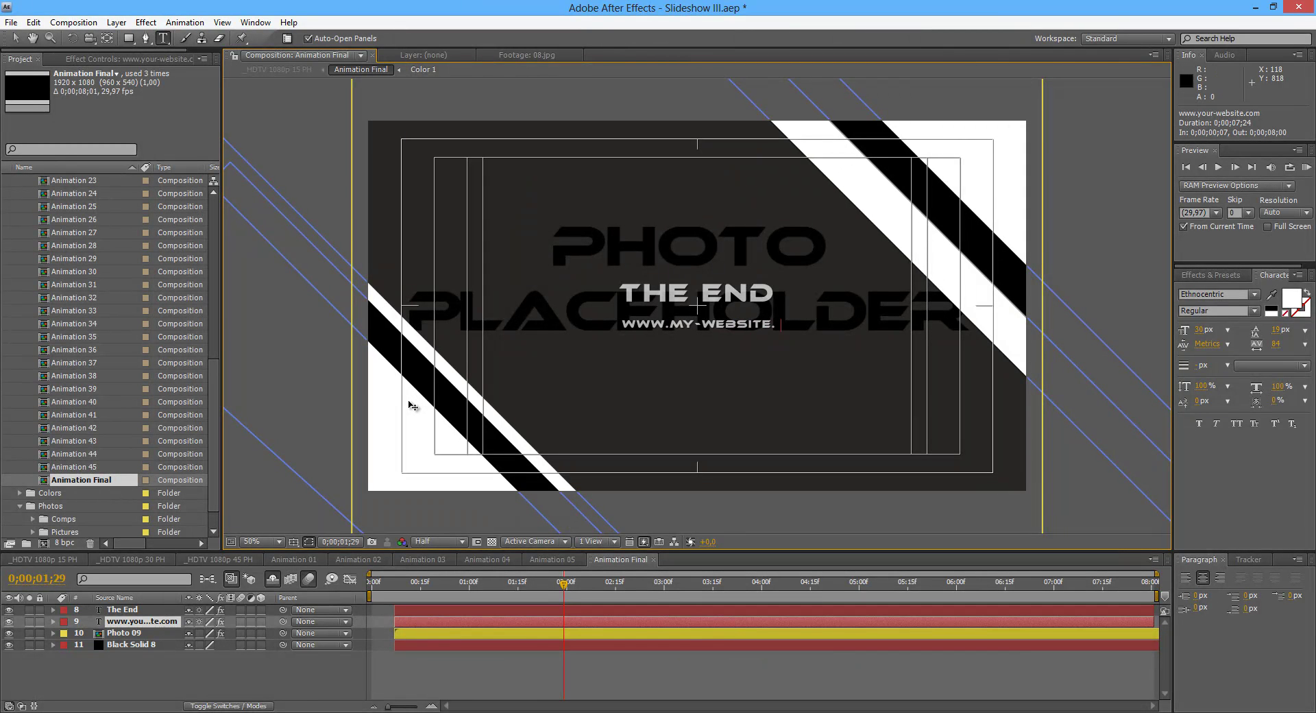
click(141, 624)
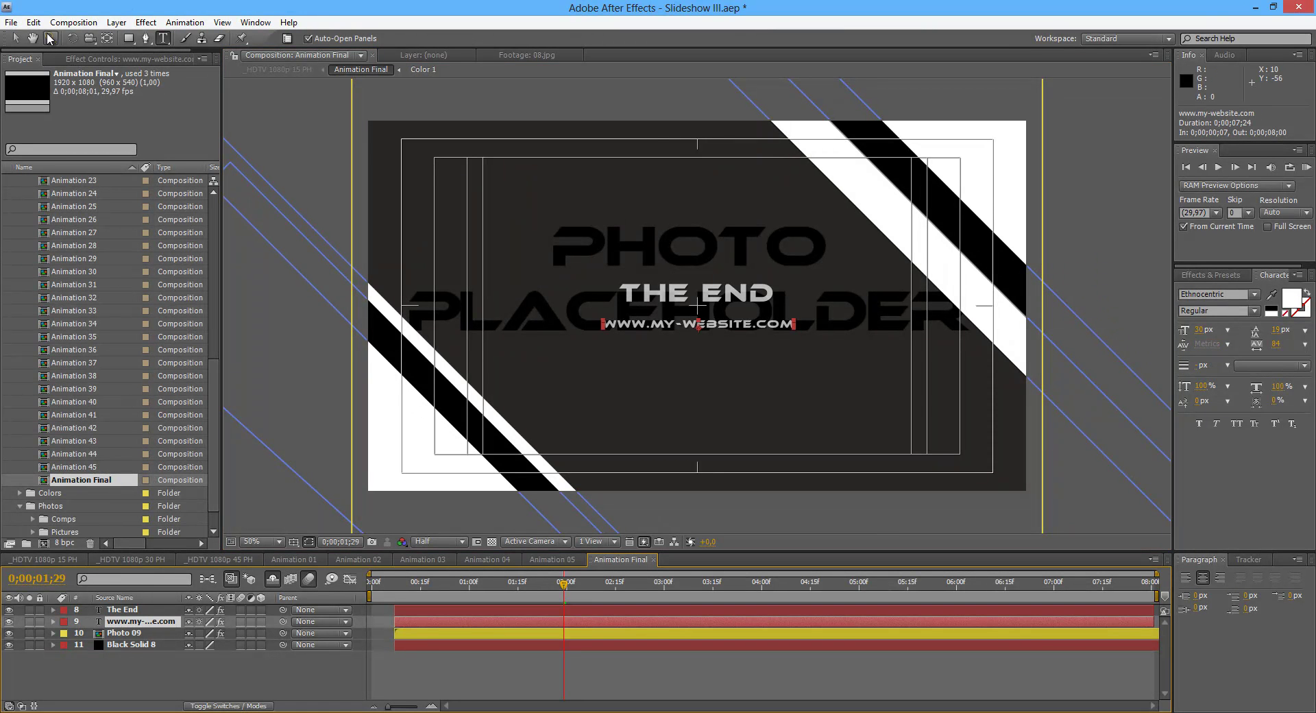
click(15, 38)
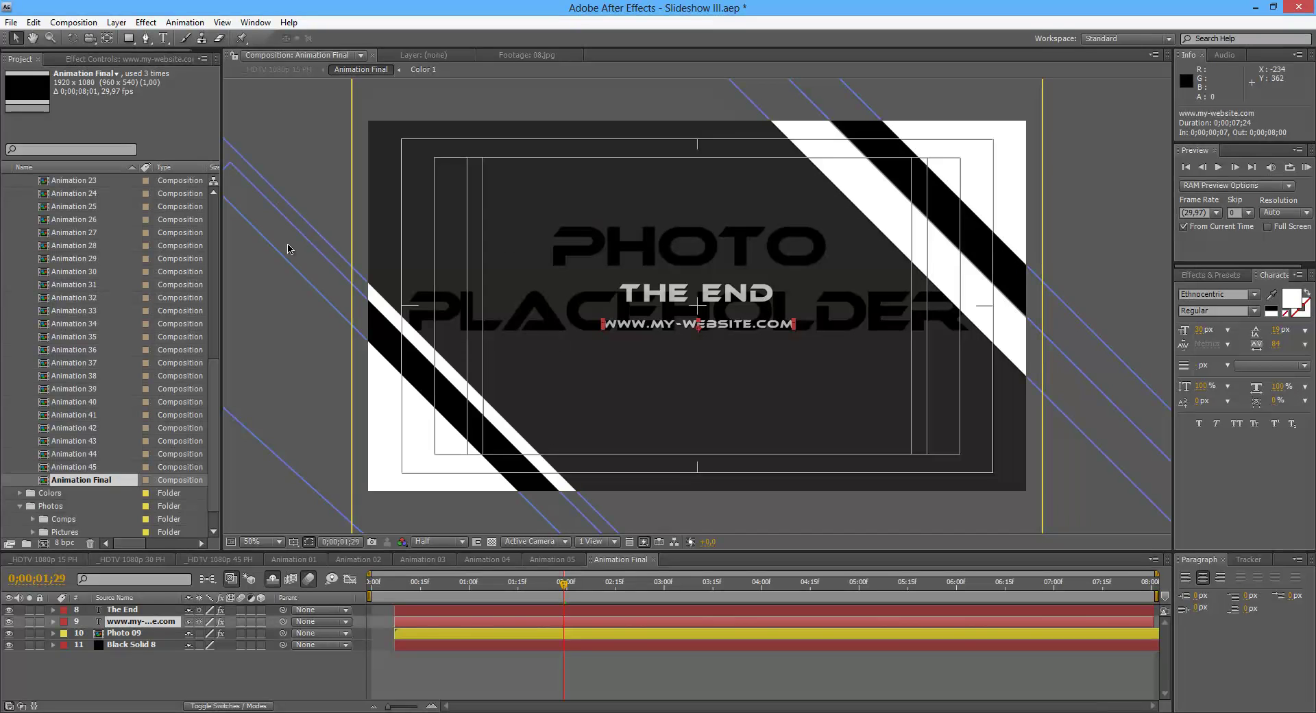
click(137, 634)
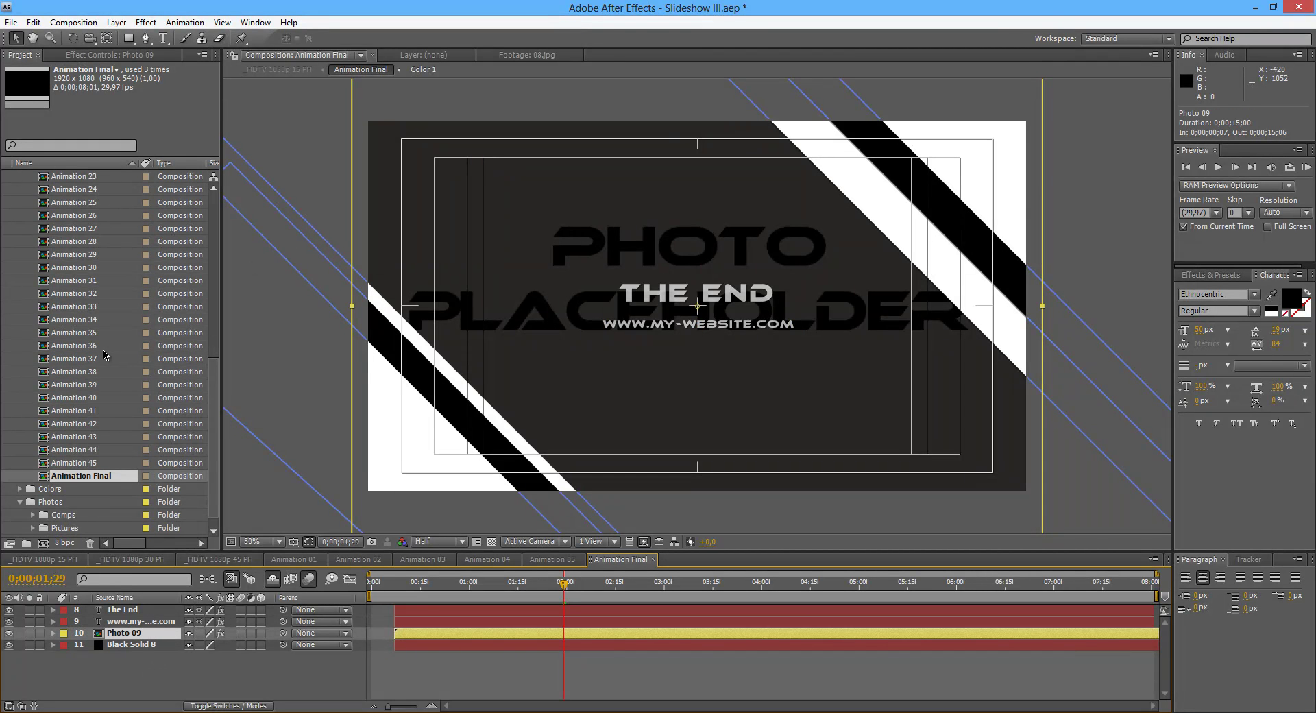
- Glance at the Animation 00 composition, then return to Animation Final
scroll(104, 357, up, 7)
scroll(101, 363, up, 1)
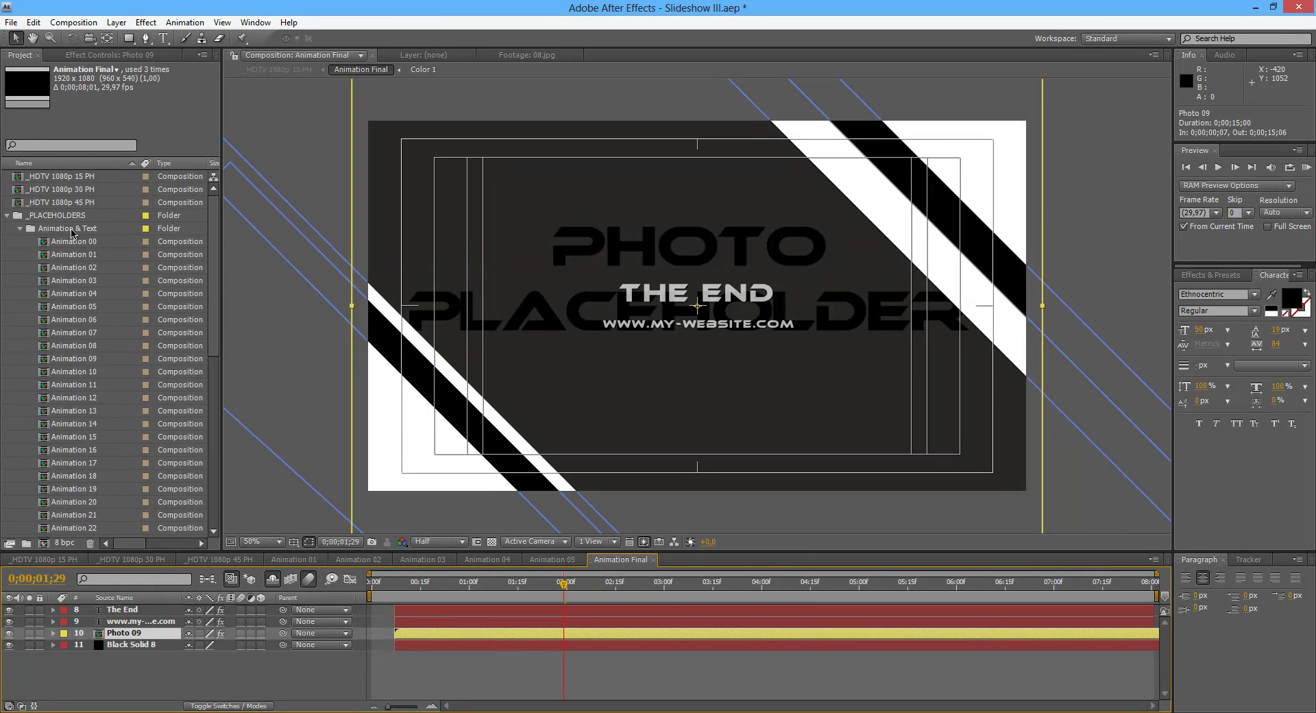
double_click(74, 242)
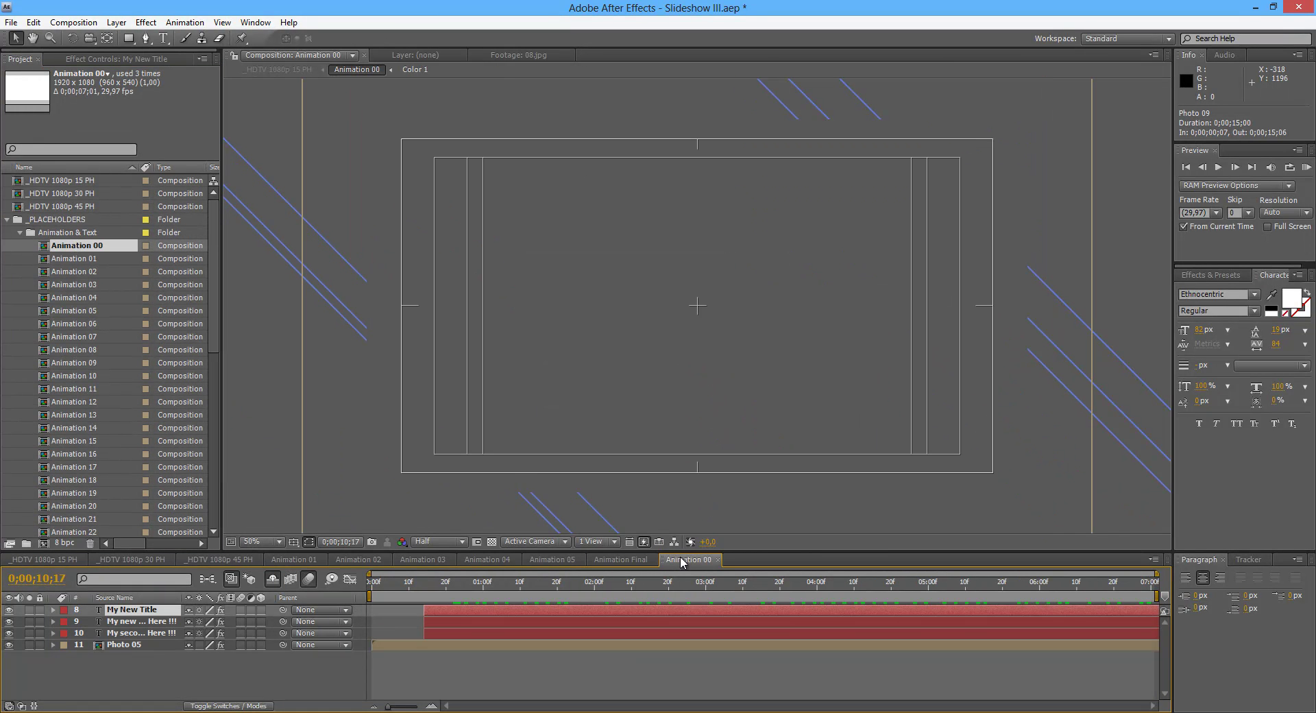
click(648, 558)
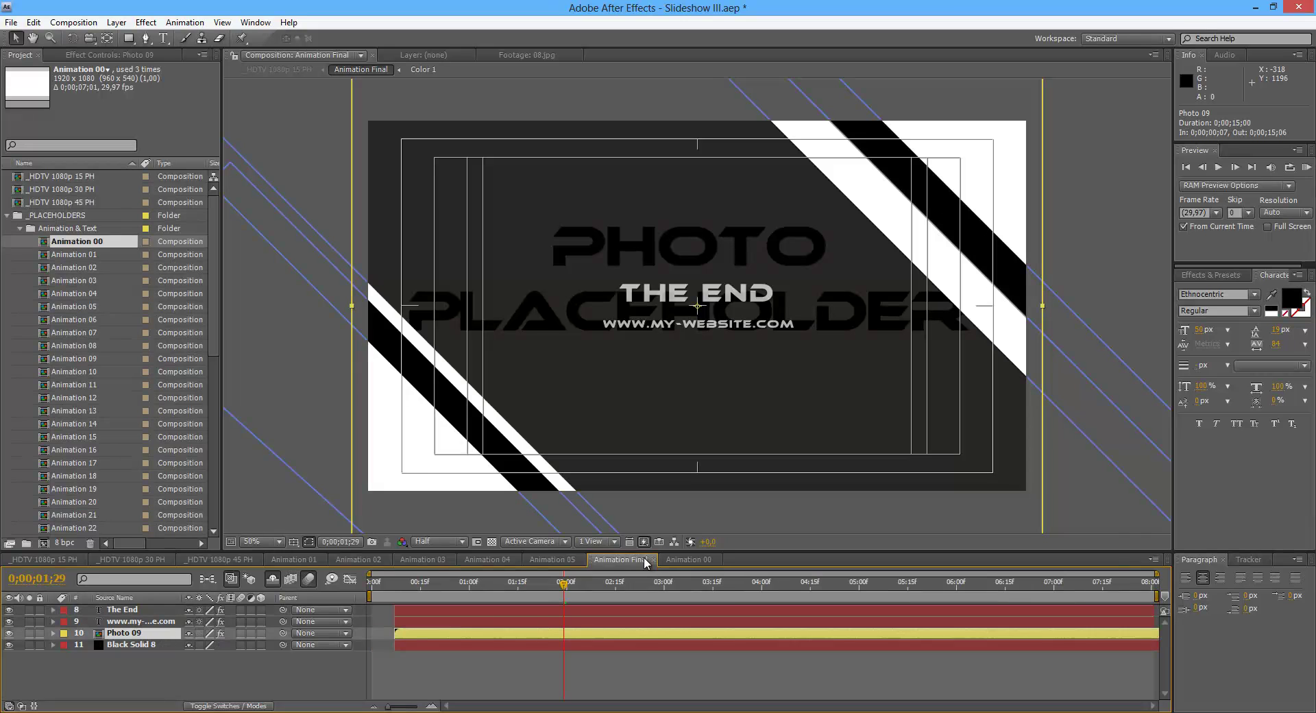
- Replace the 09.jpg footage in the Pictures folder with a new photo file
click(20, 229)
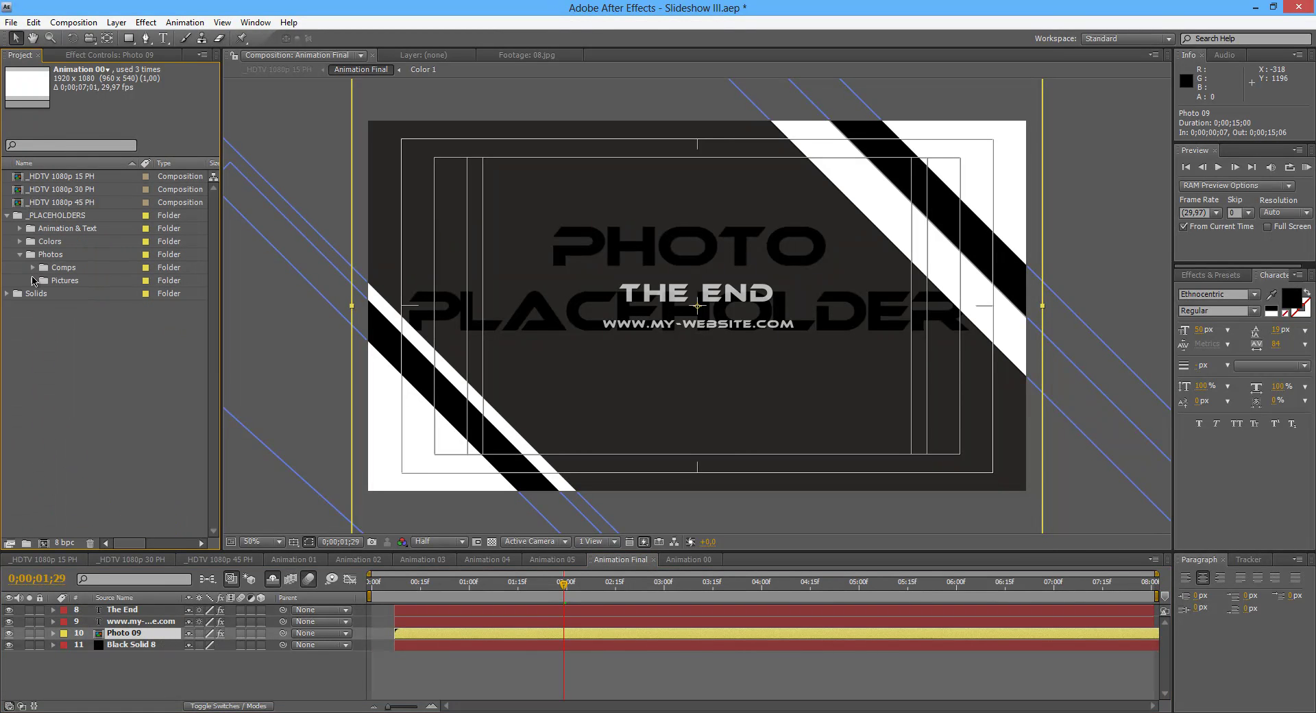
click(33, 280)
right_click(79, 295)
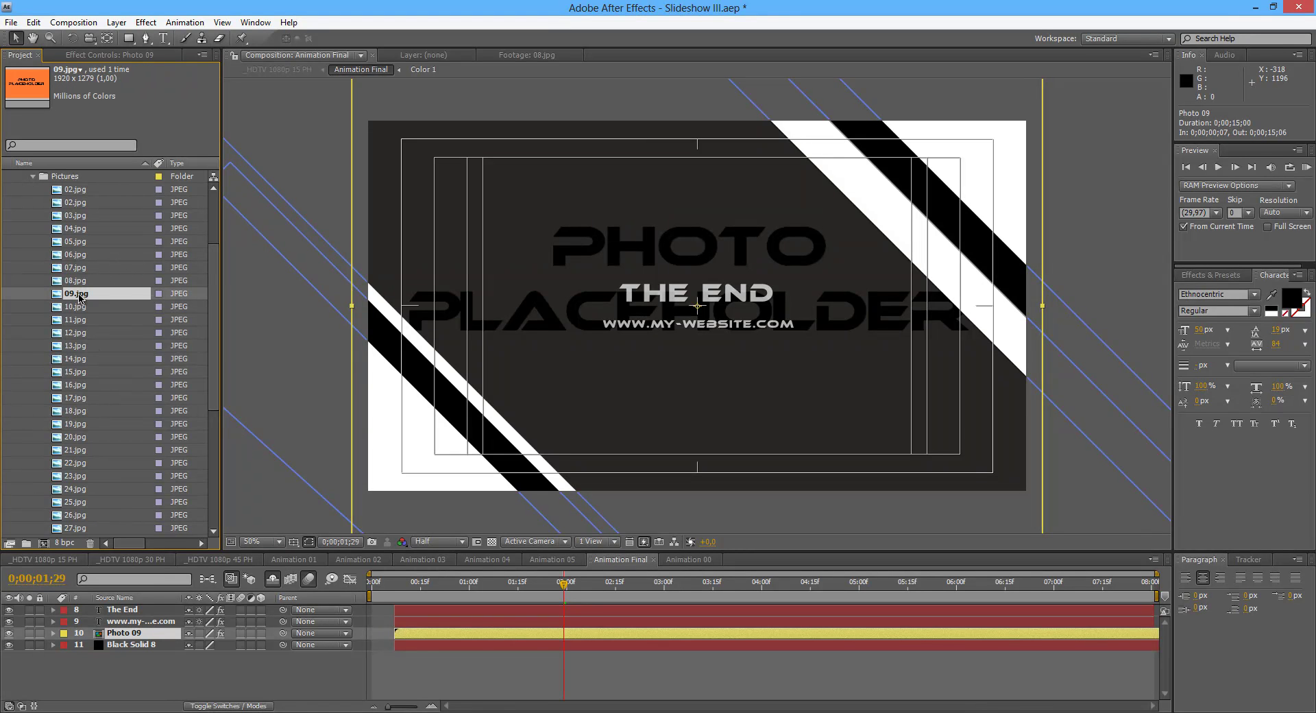
mouse_move(143, 368)
click(268, 364)
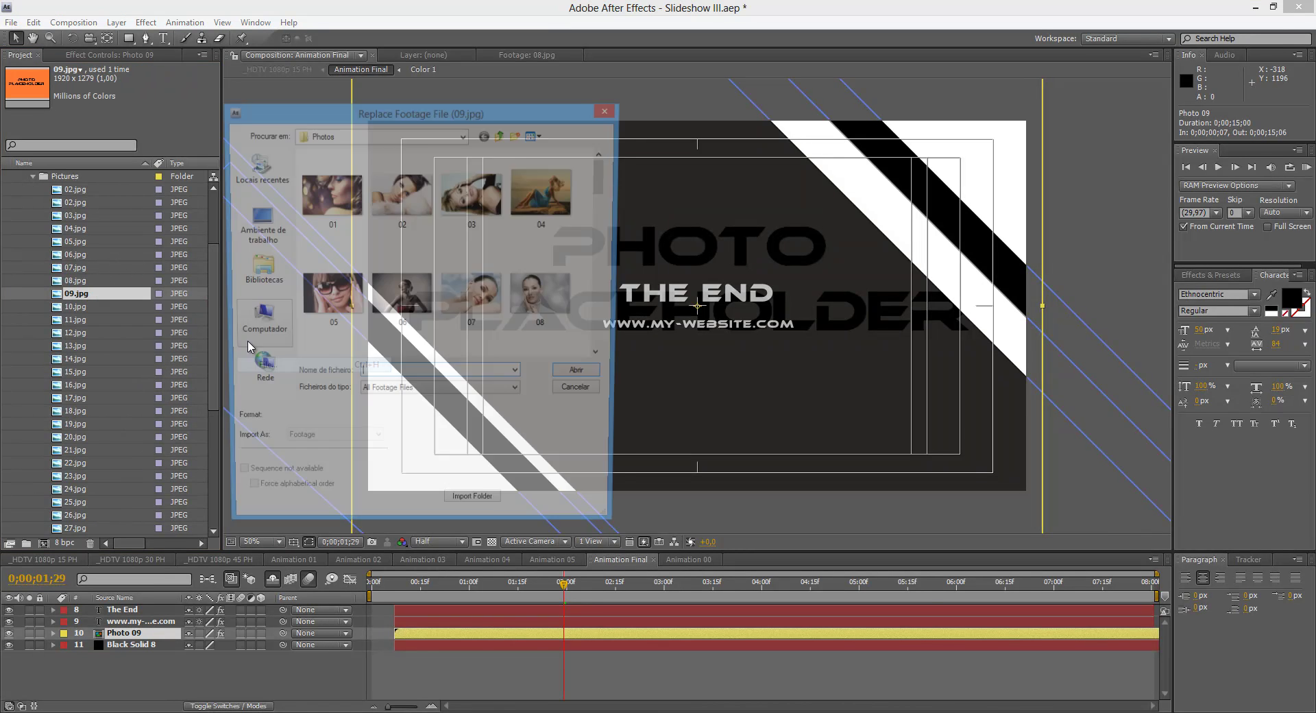
click(604, 356)
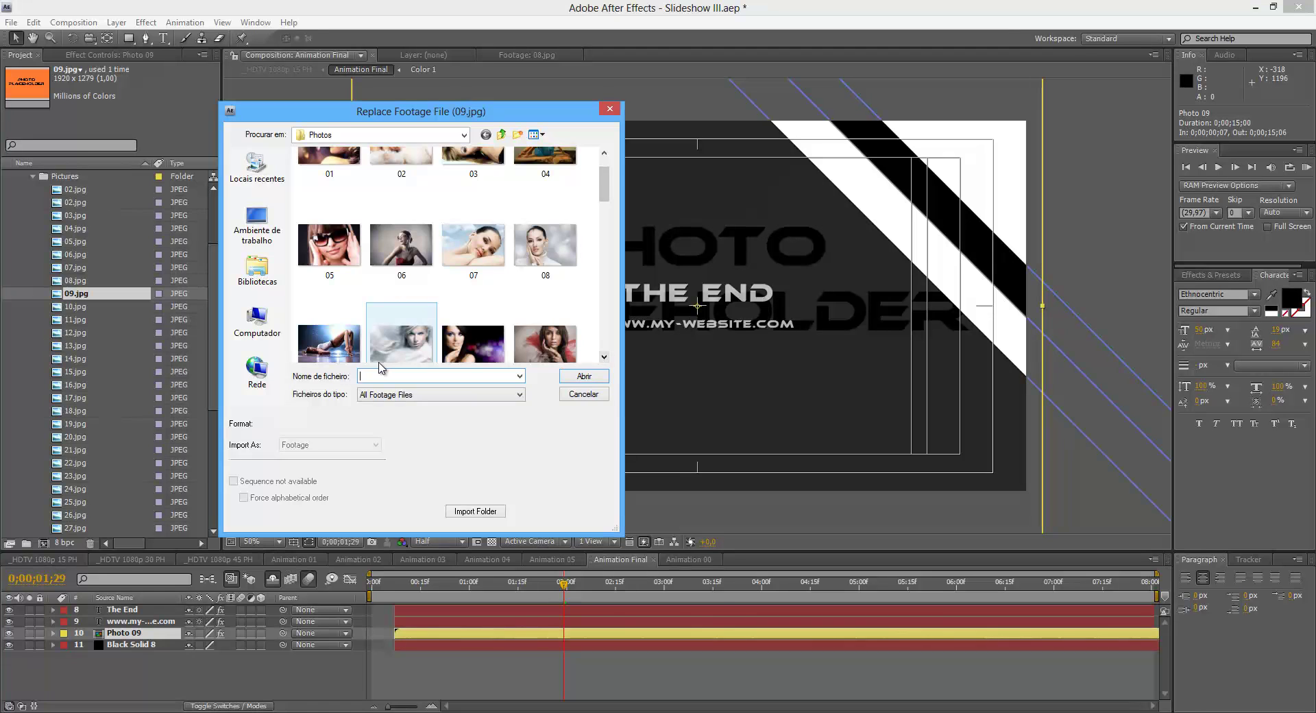
click(329, 343)
click(584, 377)
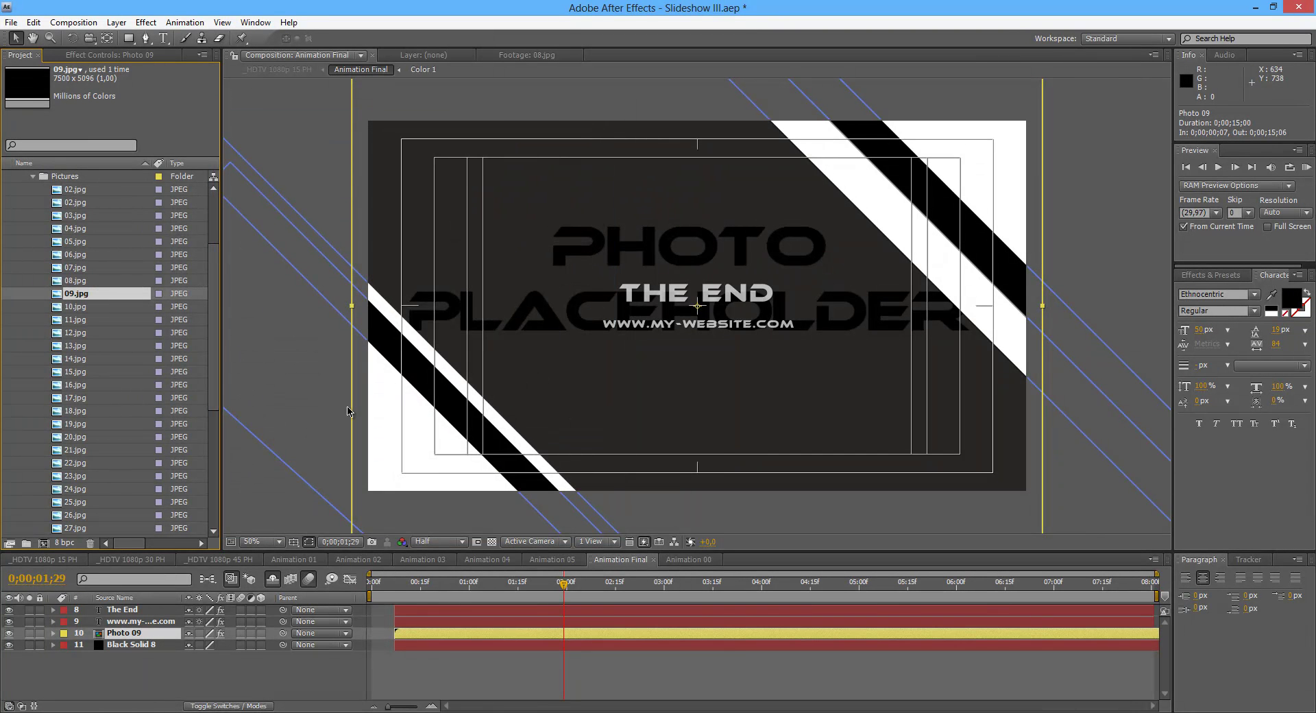
- Collapse Pictures and open the Photo 09 composition from the Comps folder
scroll(102, 292, up, 3)
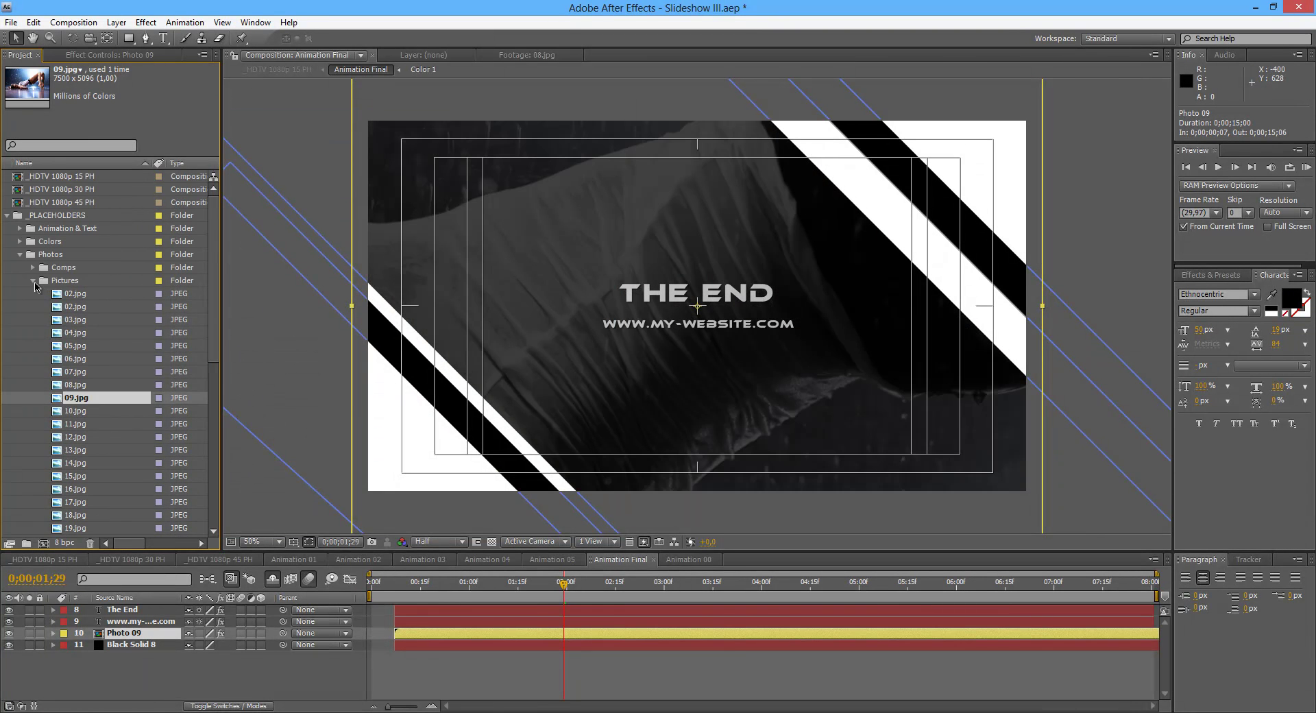
click(34, 281)
click(32, 267)
double_click(83, 293)
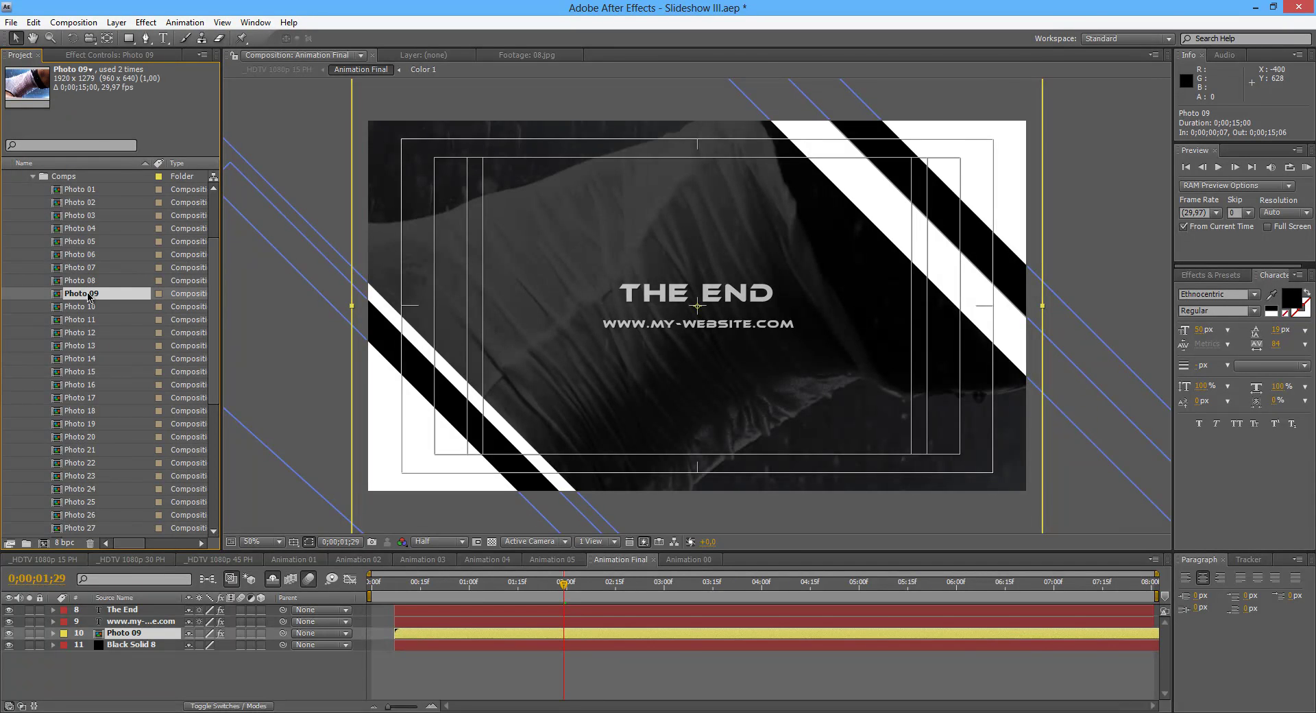
- Scale the photo layer in Photo 09 down to about 33%
click(137, 609)
key(s)
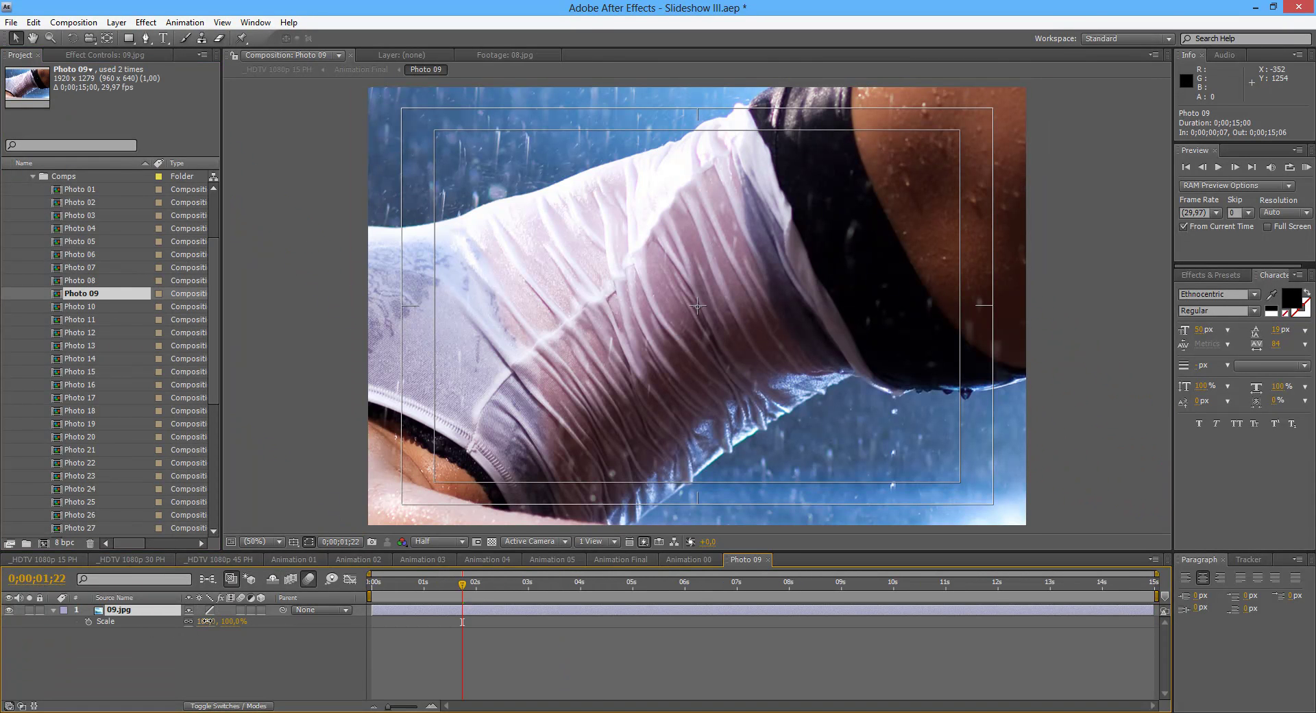
drag(205, 621, 157, 618)
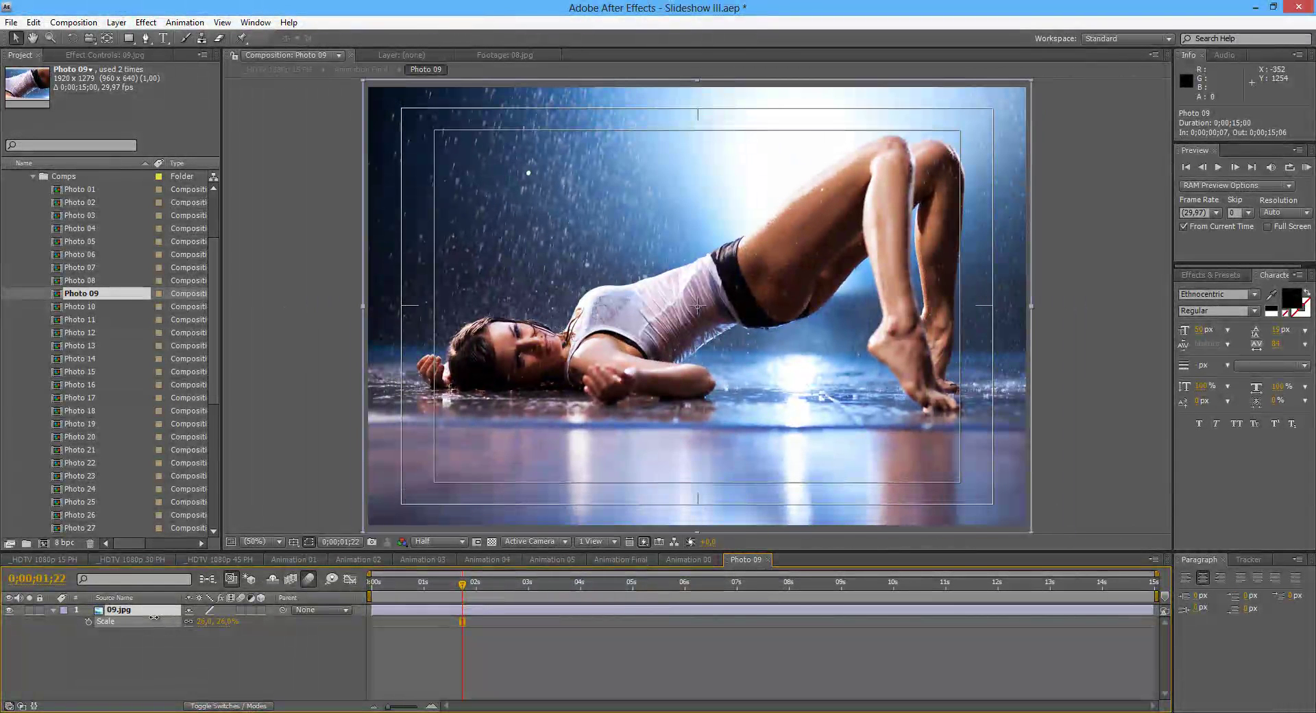
- Close Photo 09 and check the new photo behind THE END in Animation Final
click(768, 559)
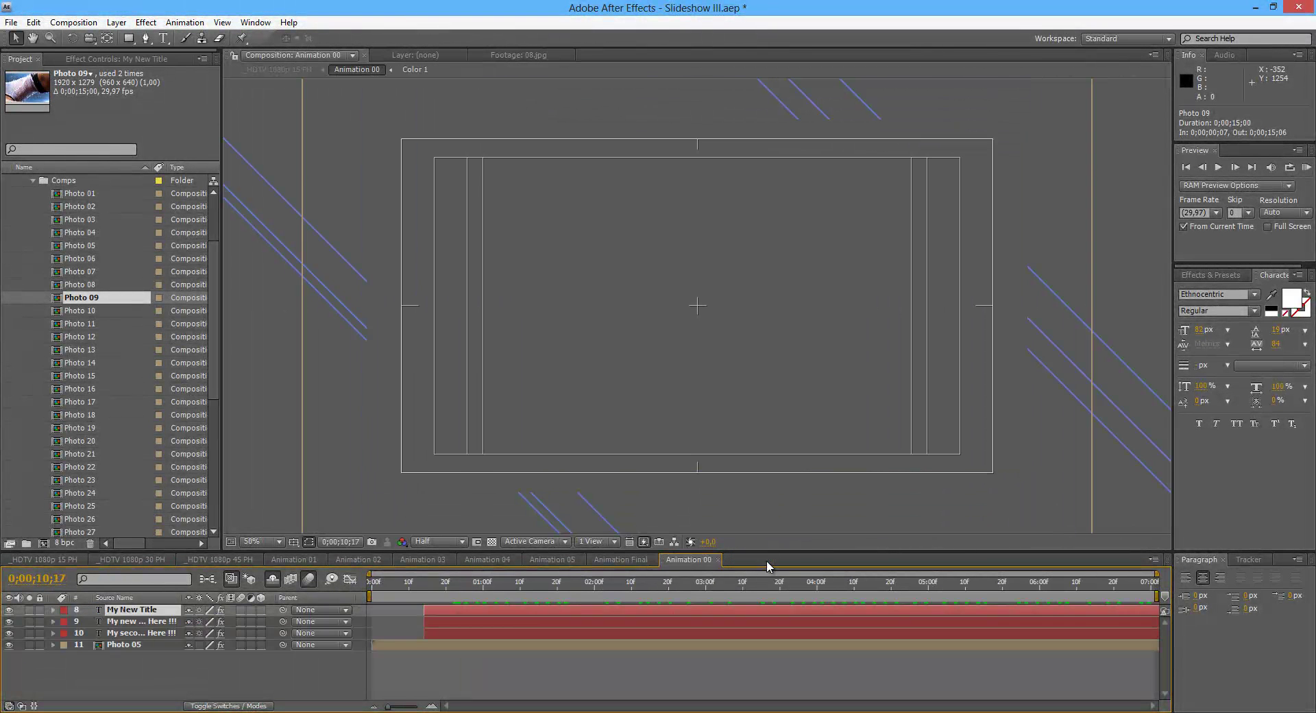
click(620, 559)
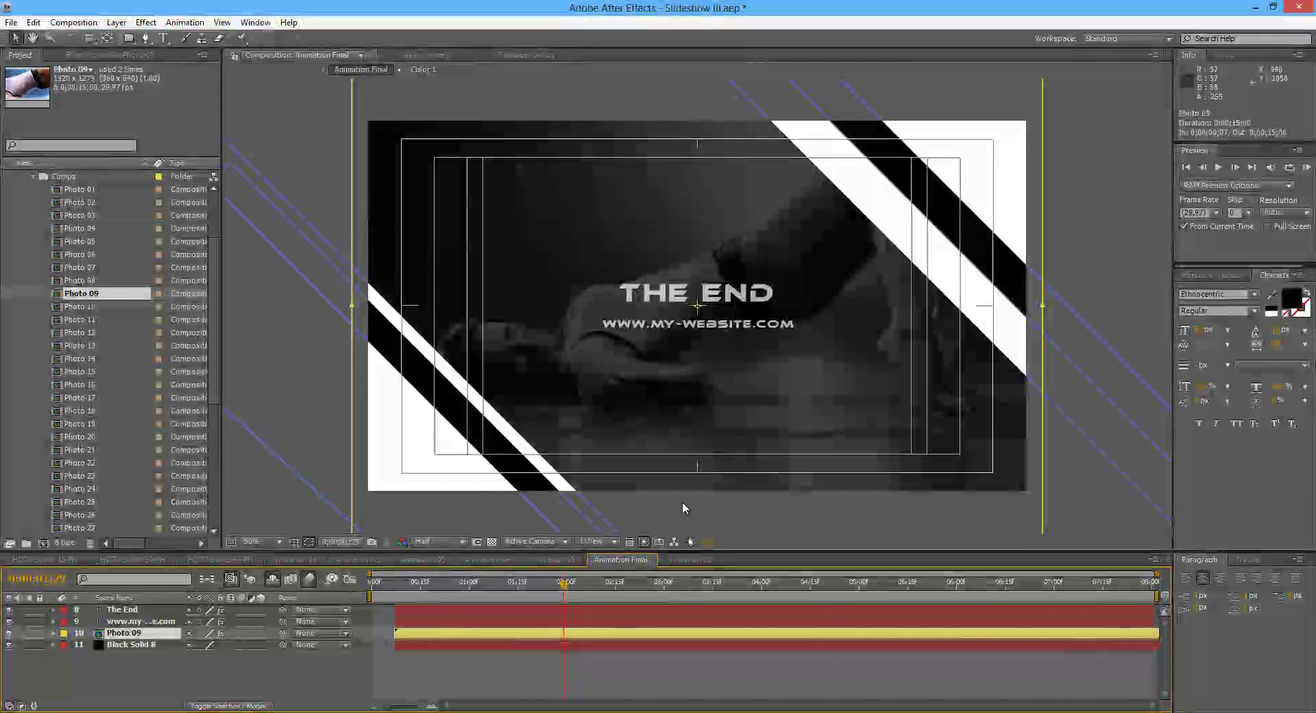
drag(568, 588, 612, 594)
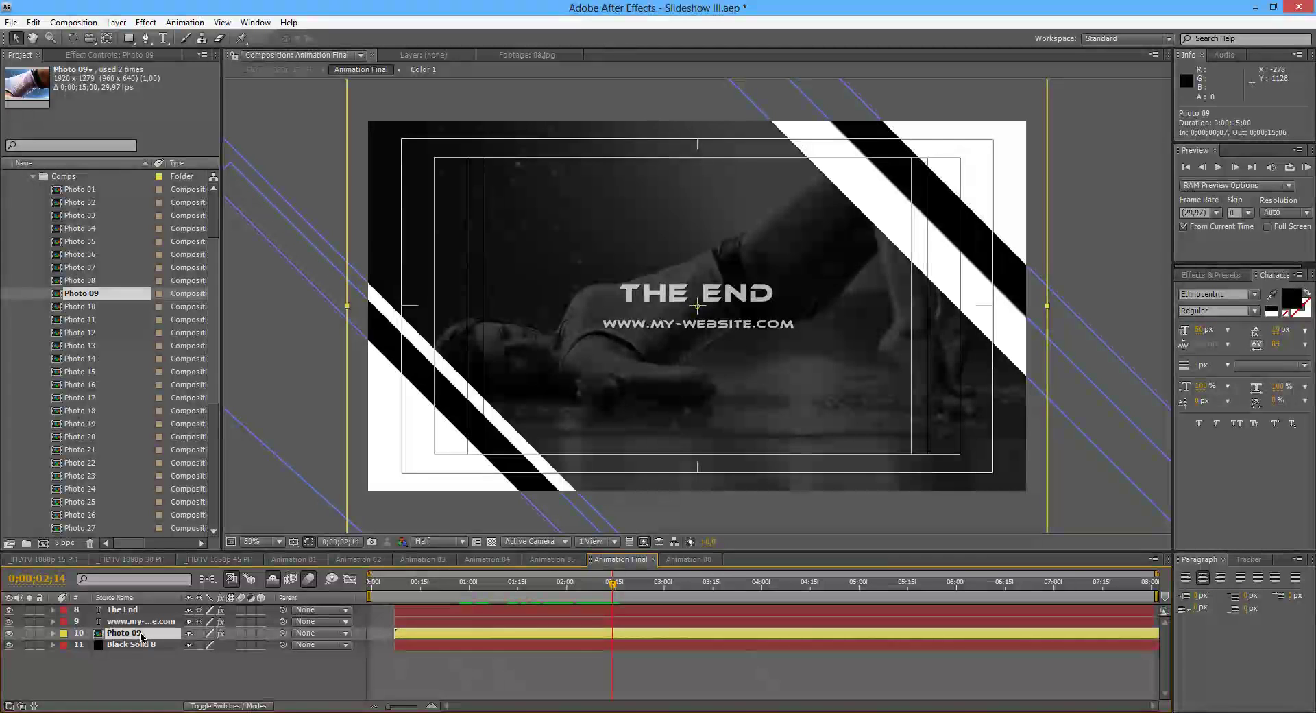
- Trial-swap the end card's Photo 09 for Photo 01, check it in _HDTV 1080p 15 PH, then undo
click(85, 192)
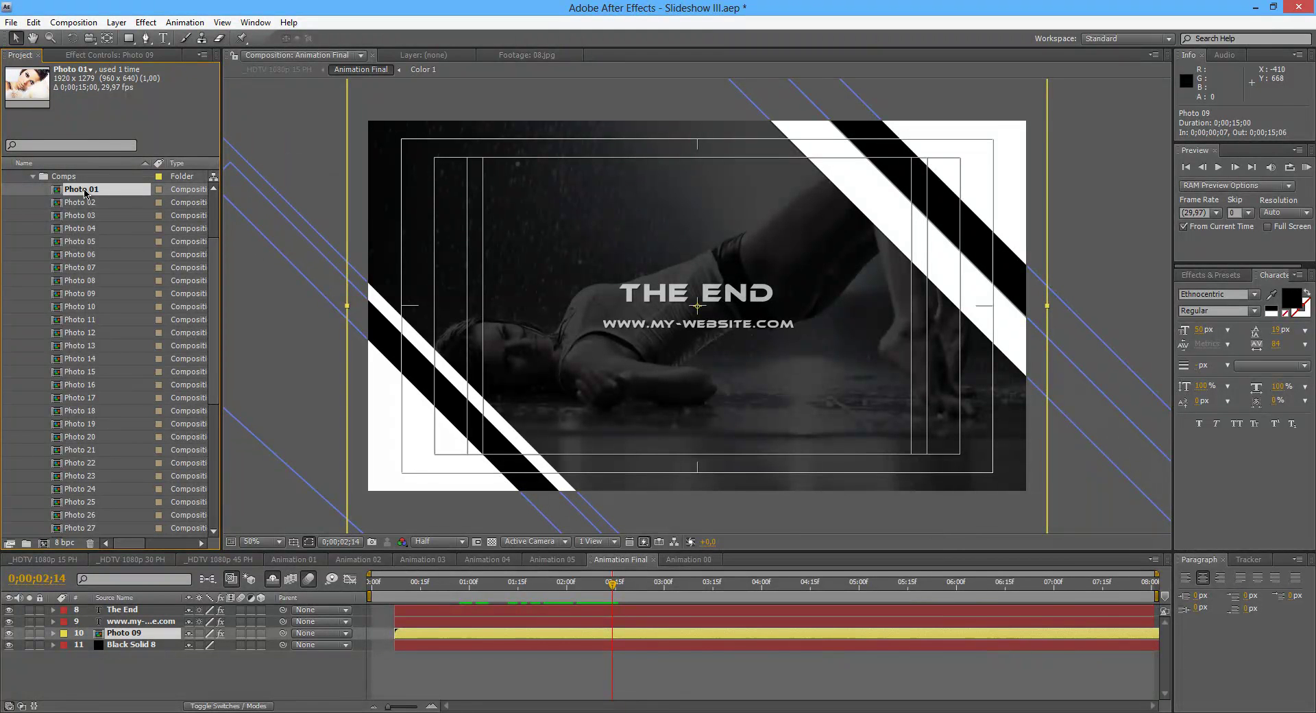
drag(85, 193, 127, 636)
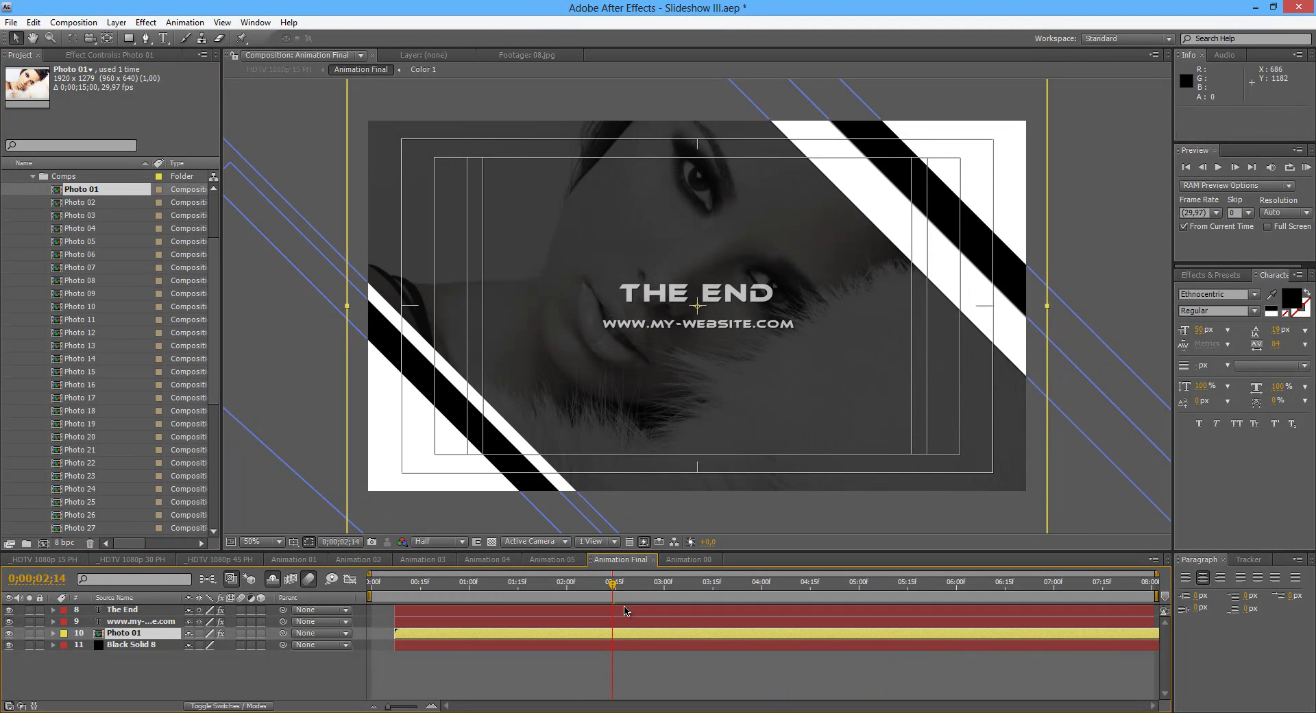
click(58, 560)
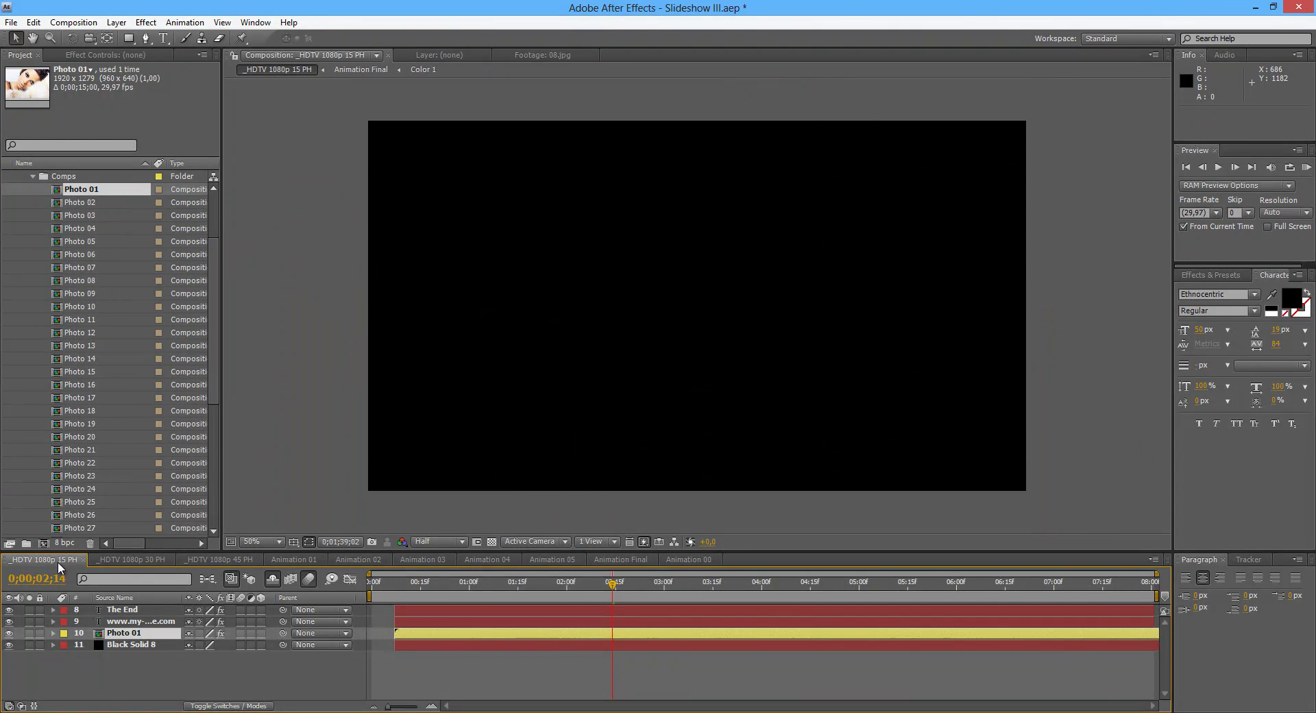
mouse_move(1111, 588)
mouse_down()
mouse_move(1073, 587)
mouse_move(1106, 588)
mouse_up()
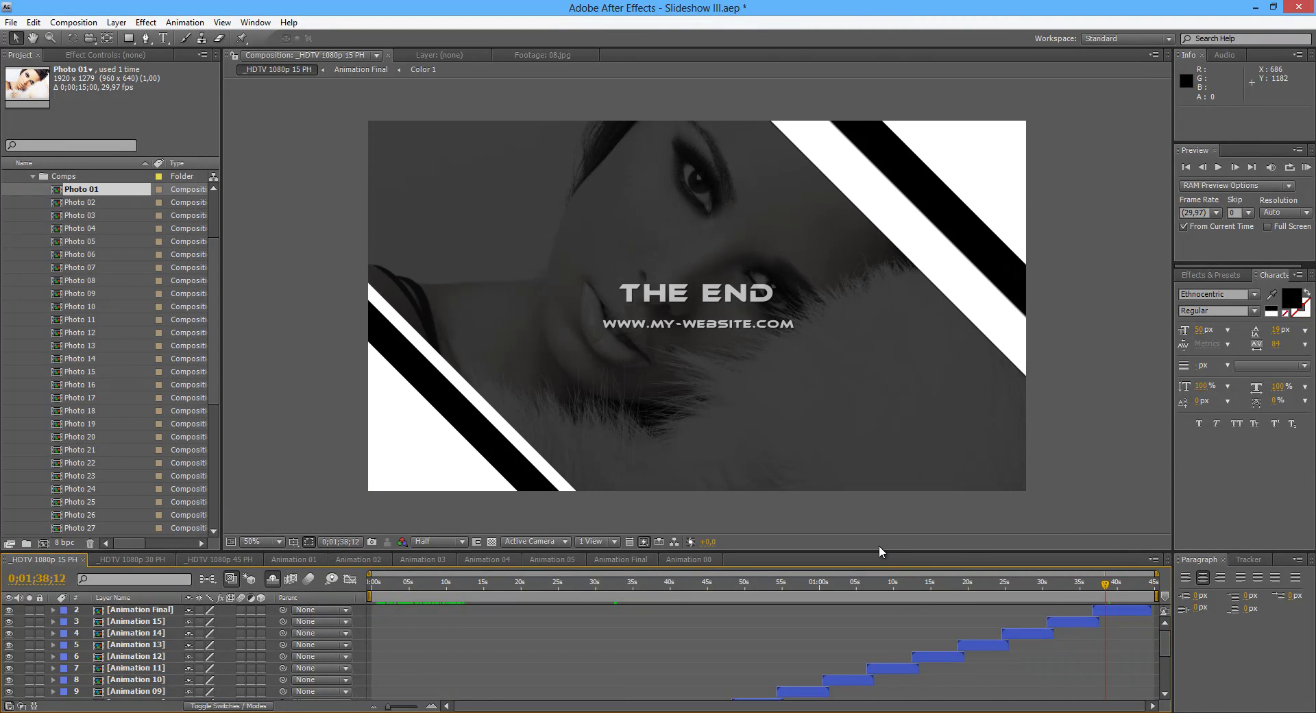
key(ctrl+z)
click(687, 560)
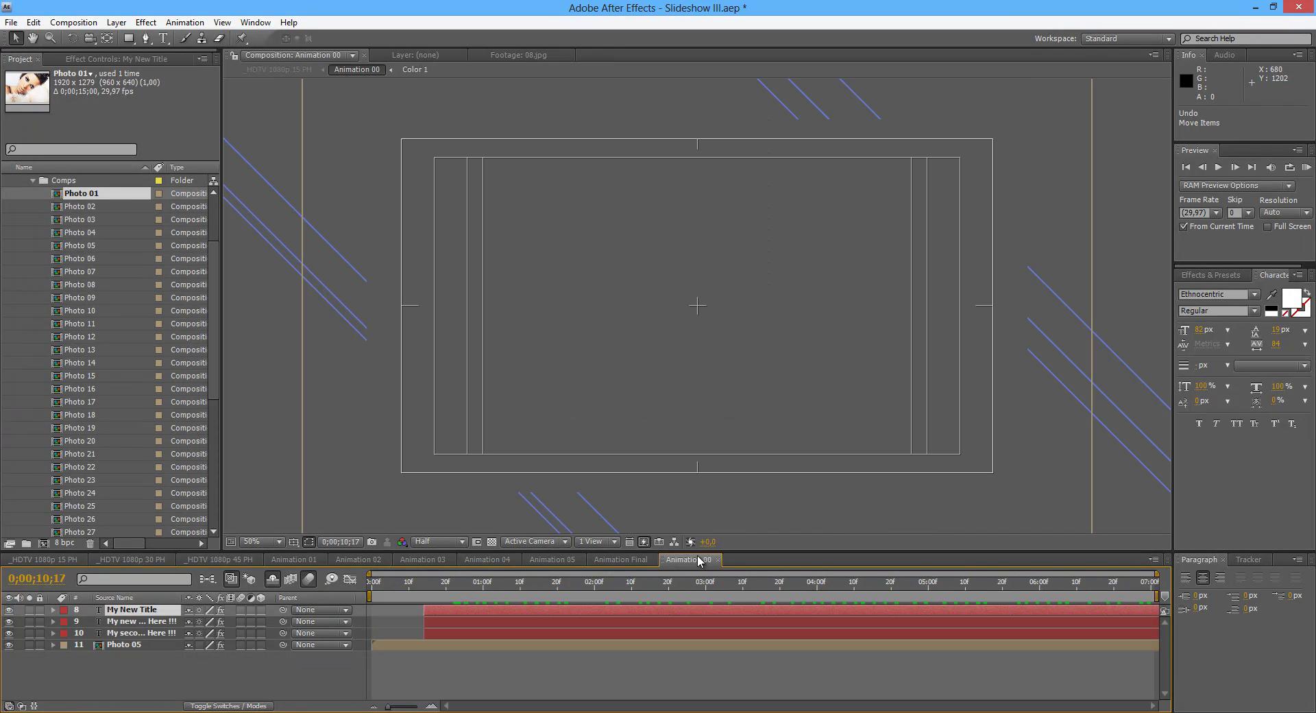
drag(468, 583, 690, 584)
key(space)
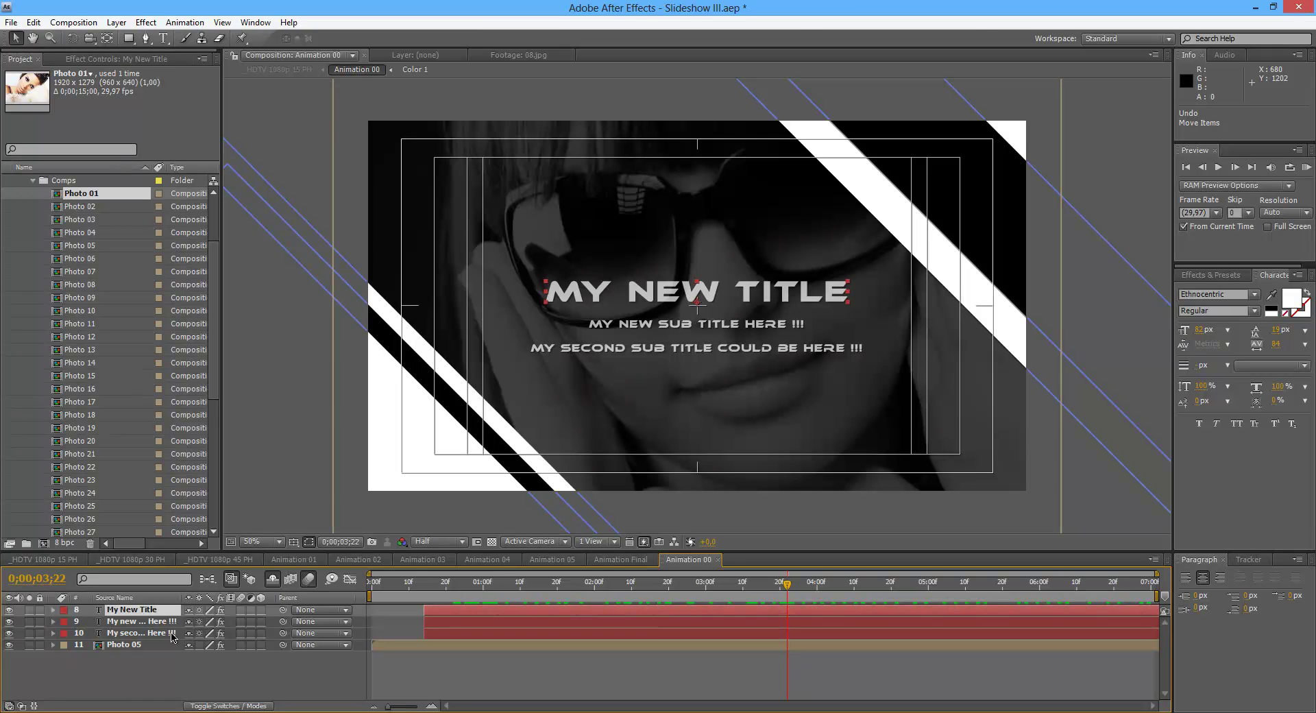
click(141, 645)
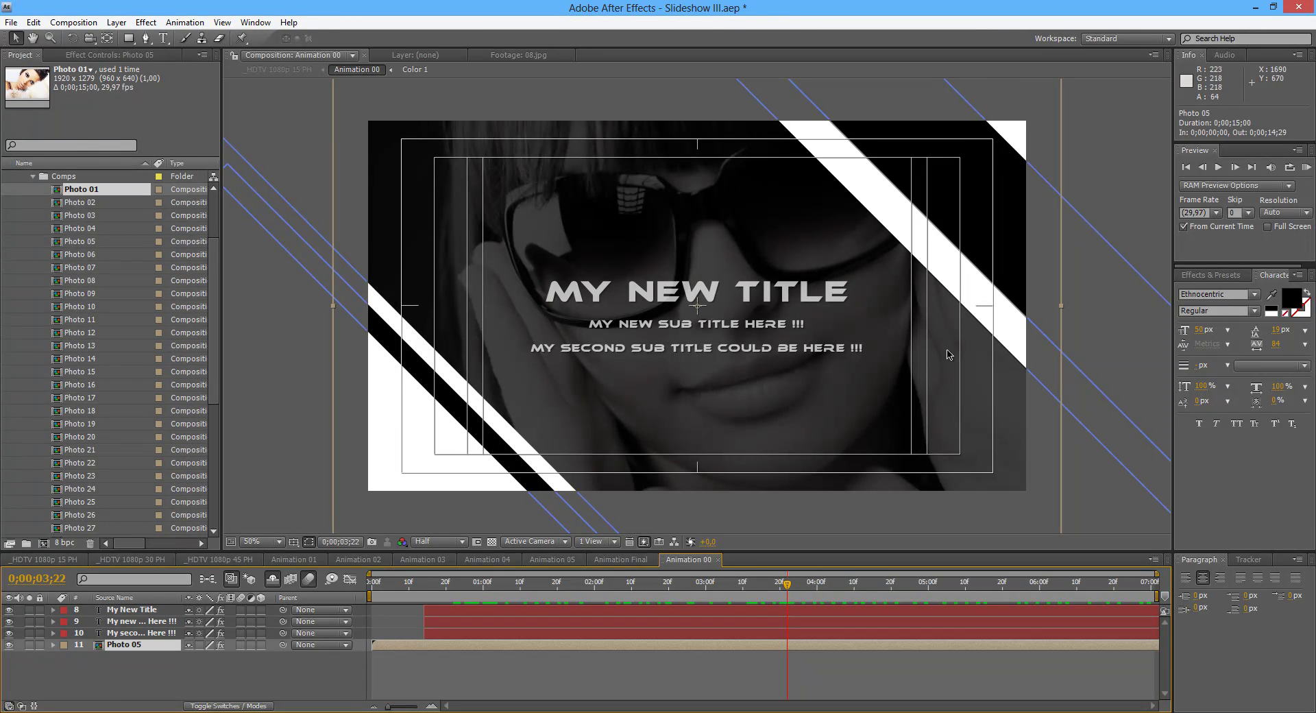
click(91, 229)
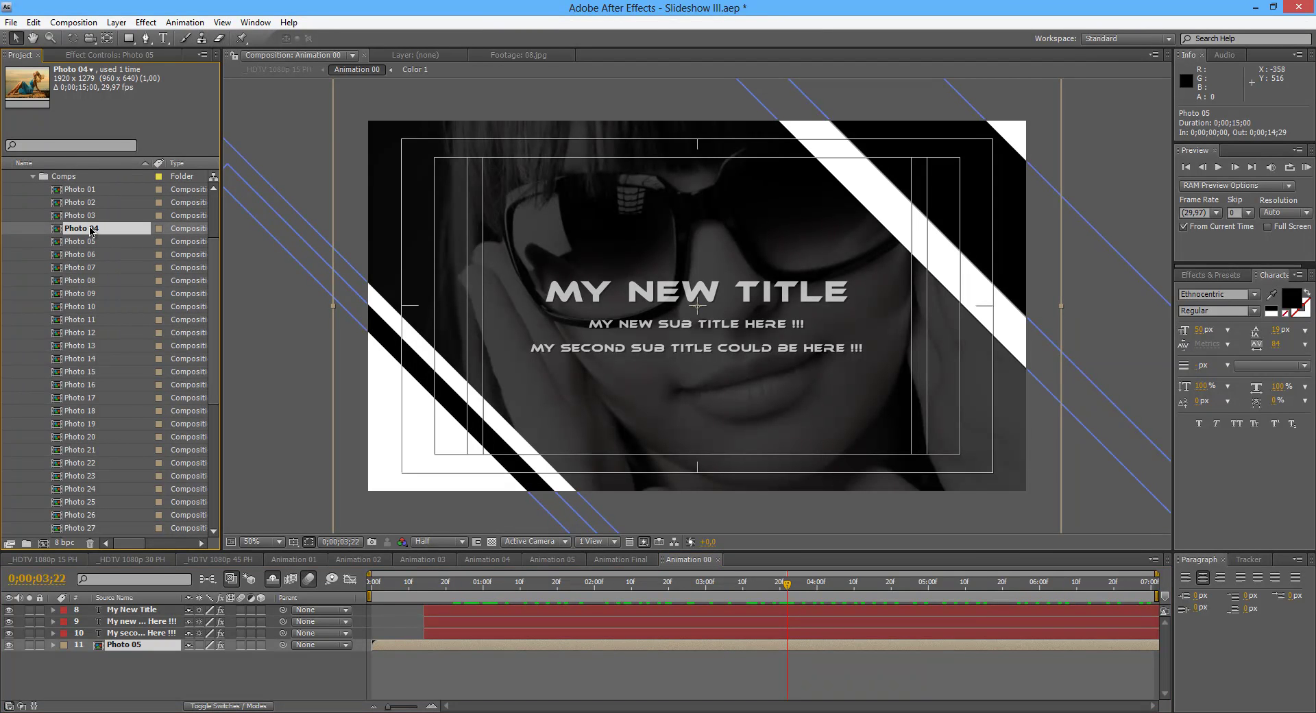
drag(91, 229, 134, 648)
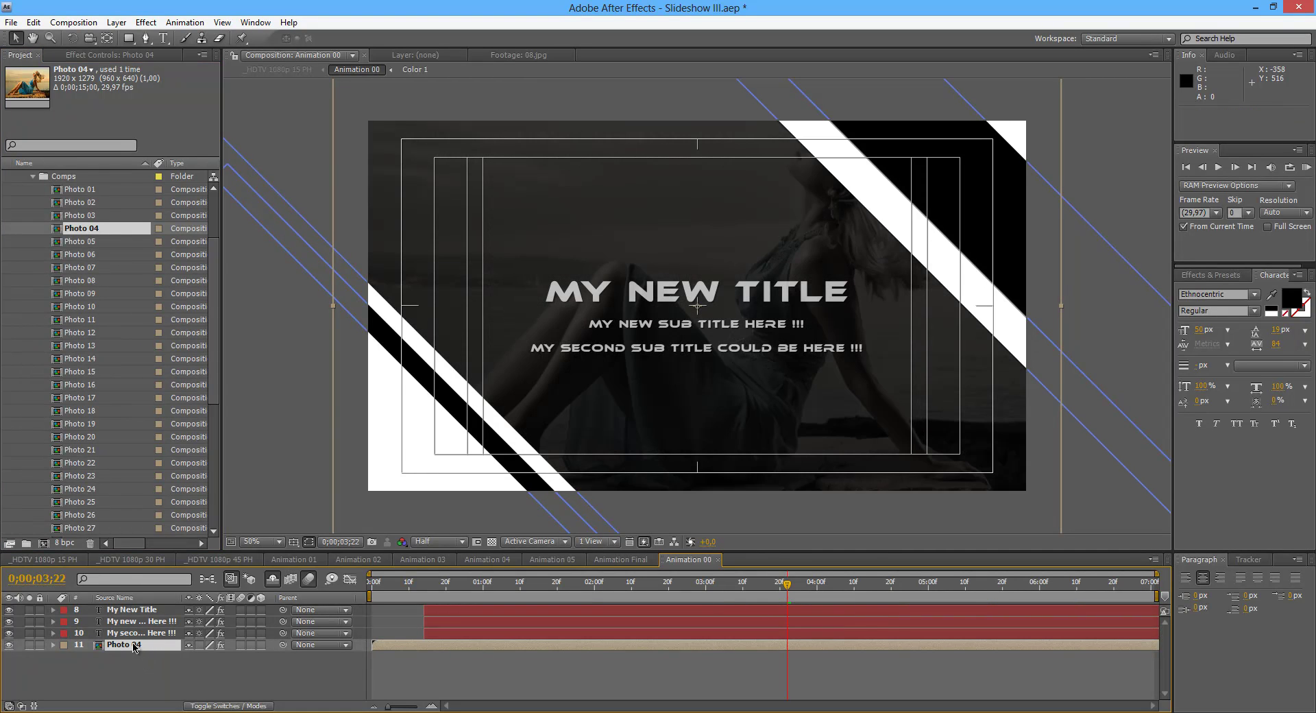
drag(410, 595, 780, 587)
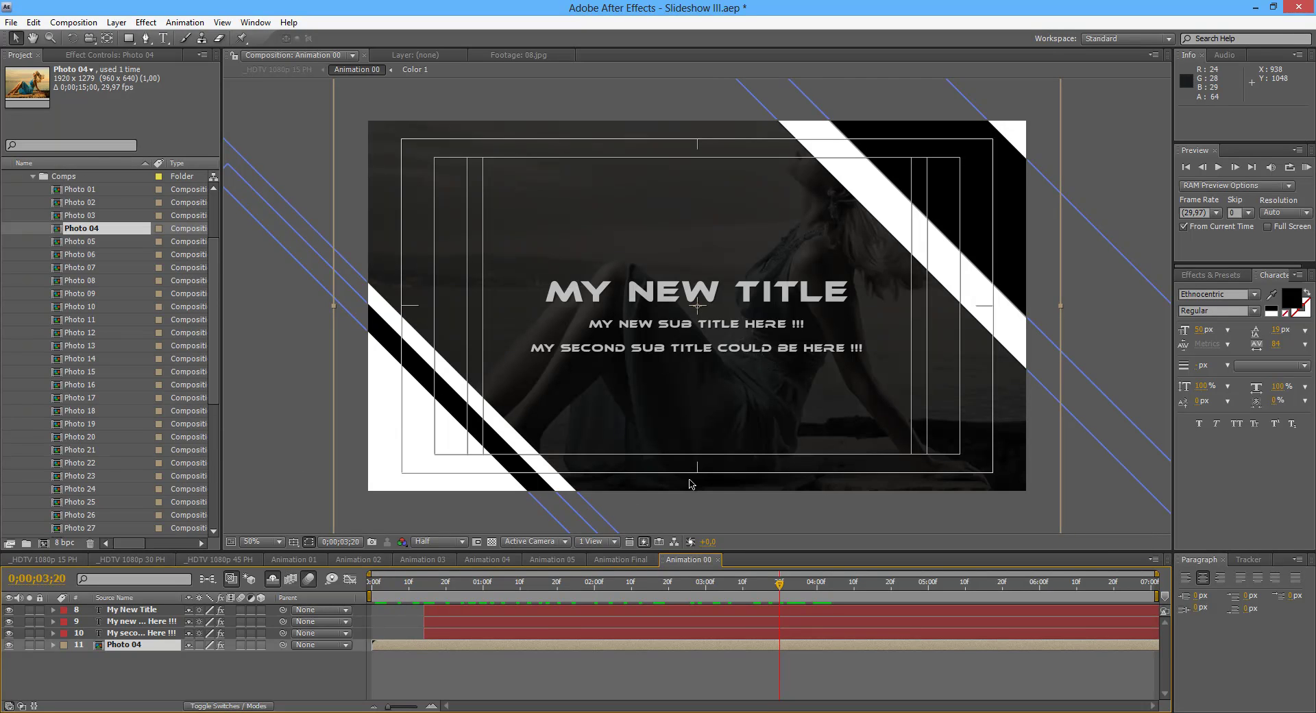
key(ctrl+z)
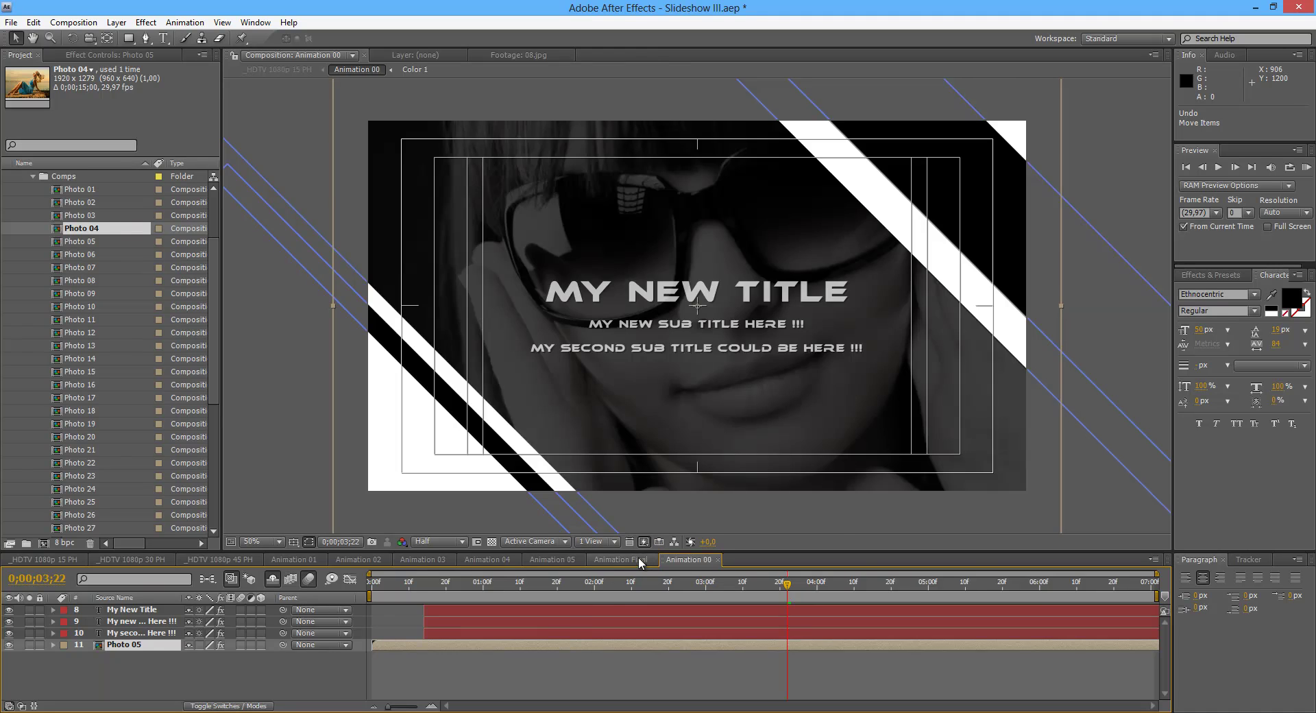
click(638, 559)
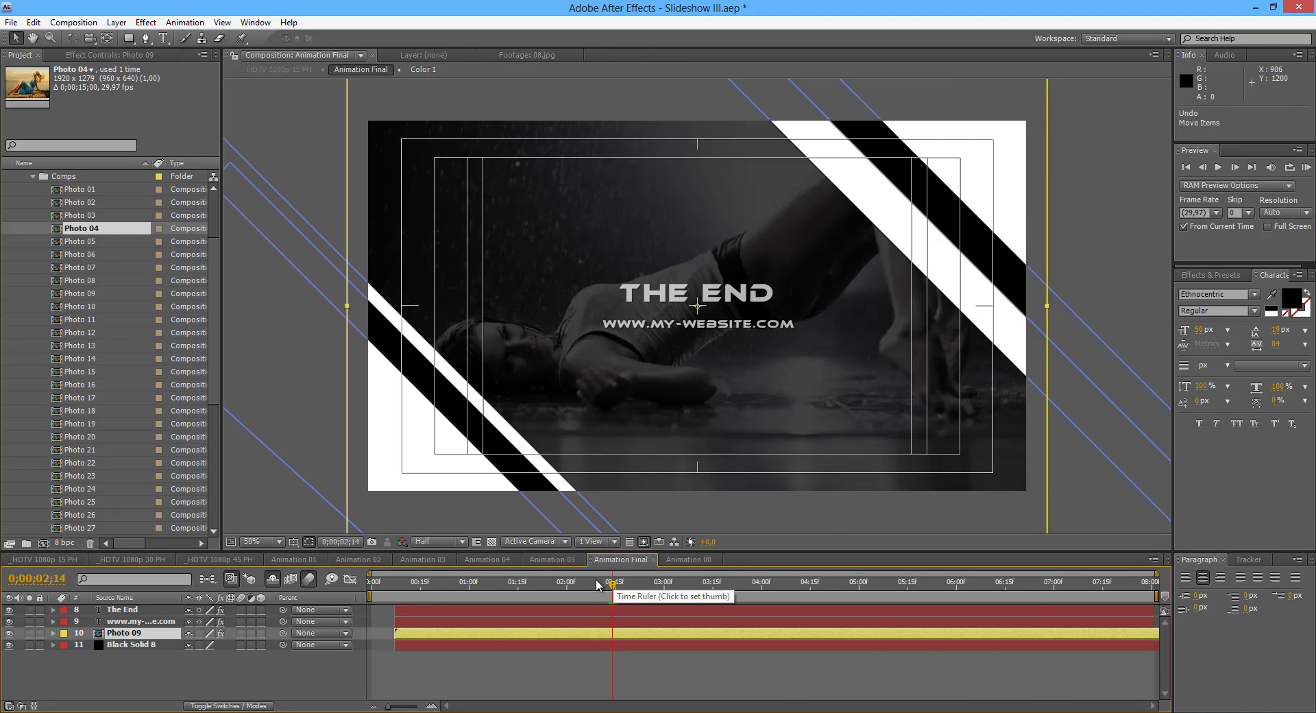
click(712, 560)
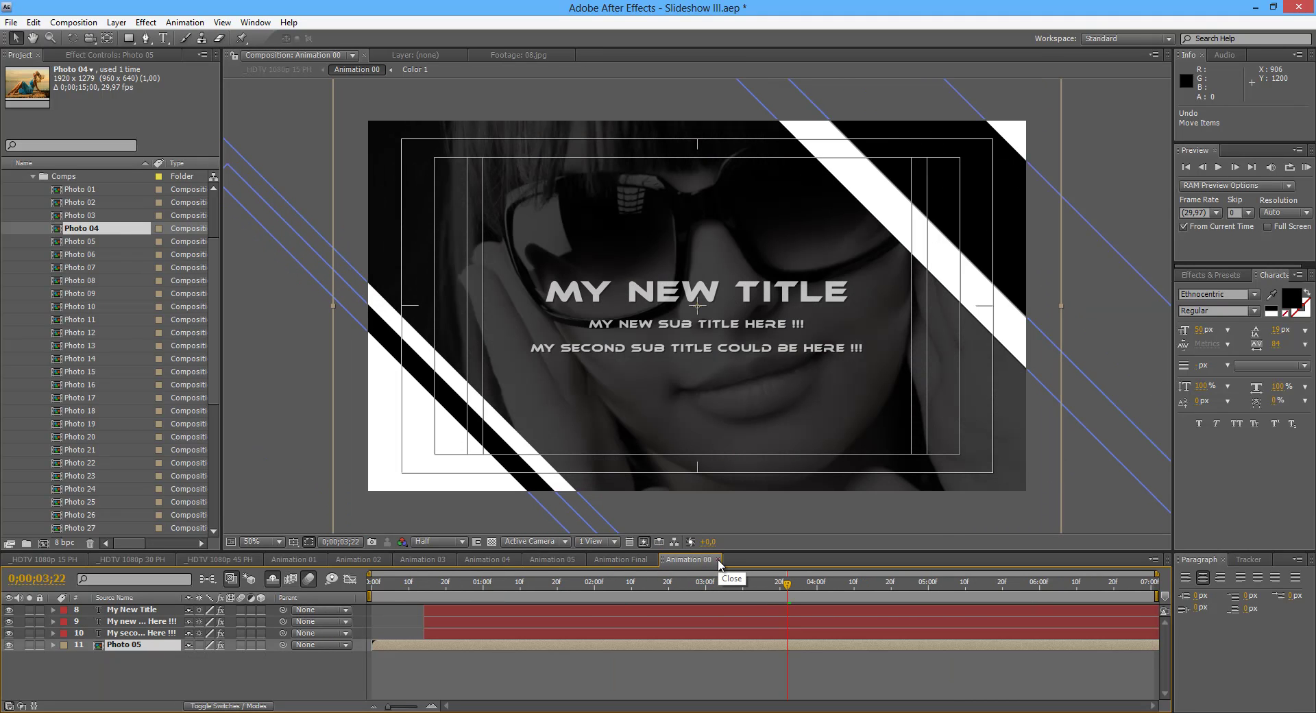
- Close Animation 00 and Animation Final, then view Animation 02 at a later frame
click(718, 560)
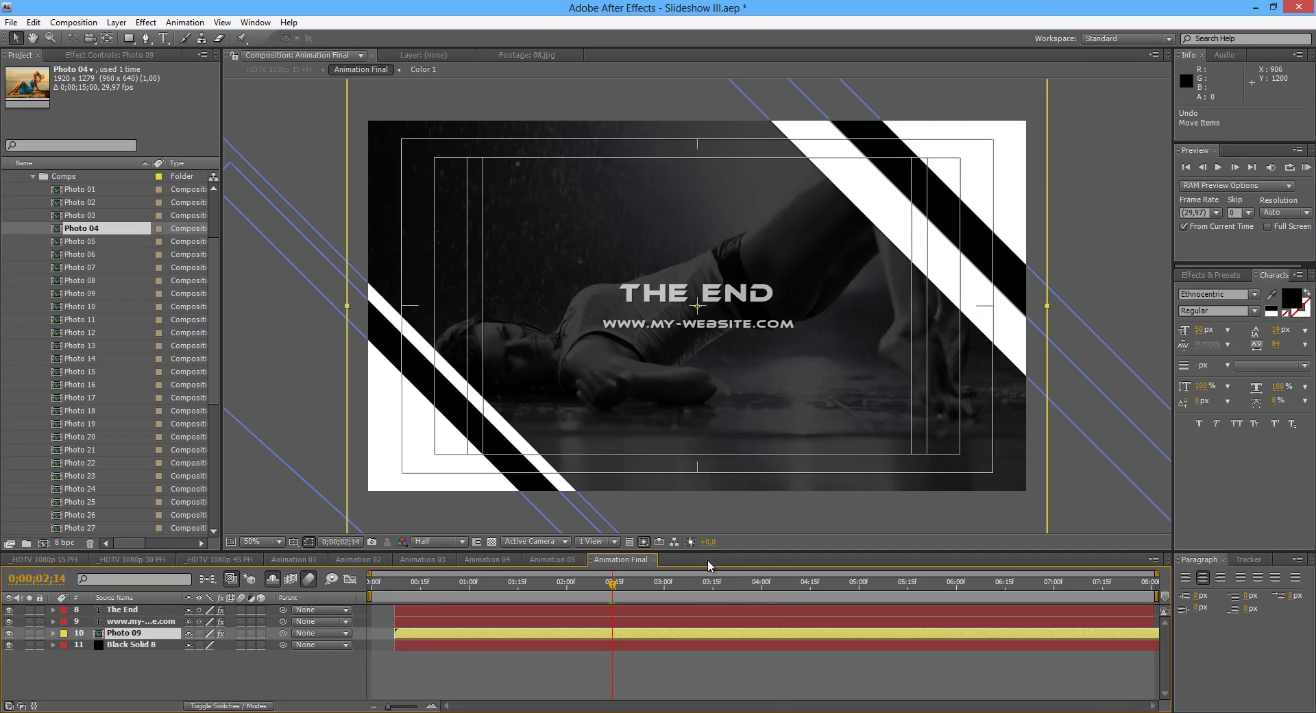
click(652, 558)
click(279, 561)
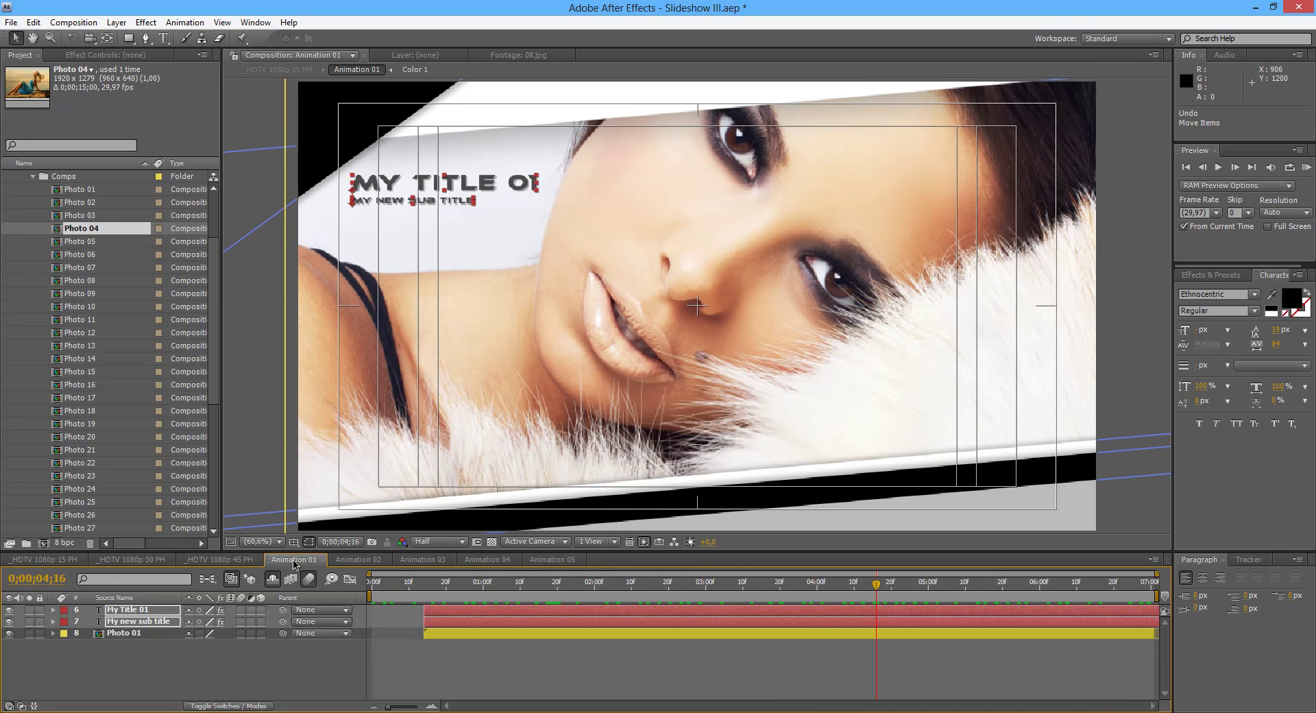
click(358, 560)
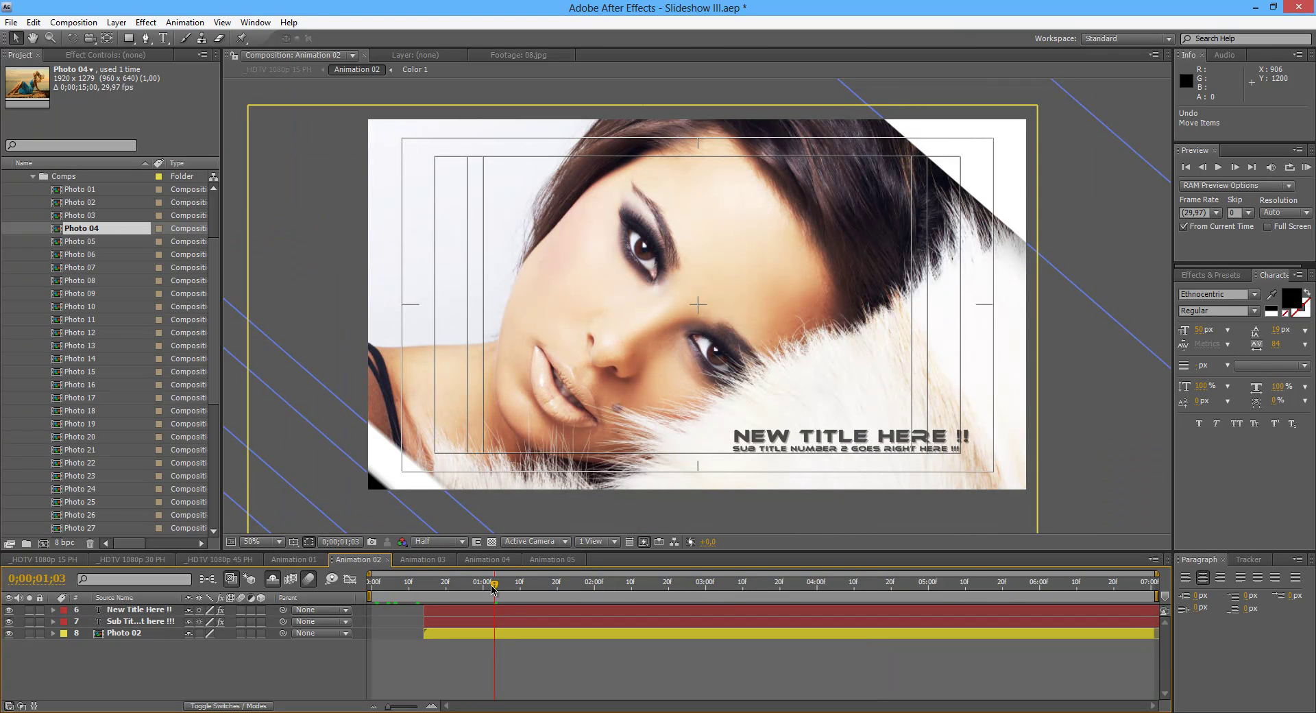
drag(494, 584, 729, 594)
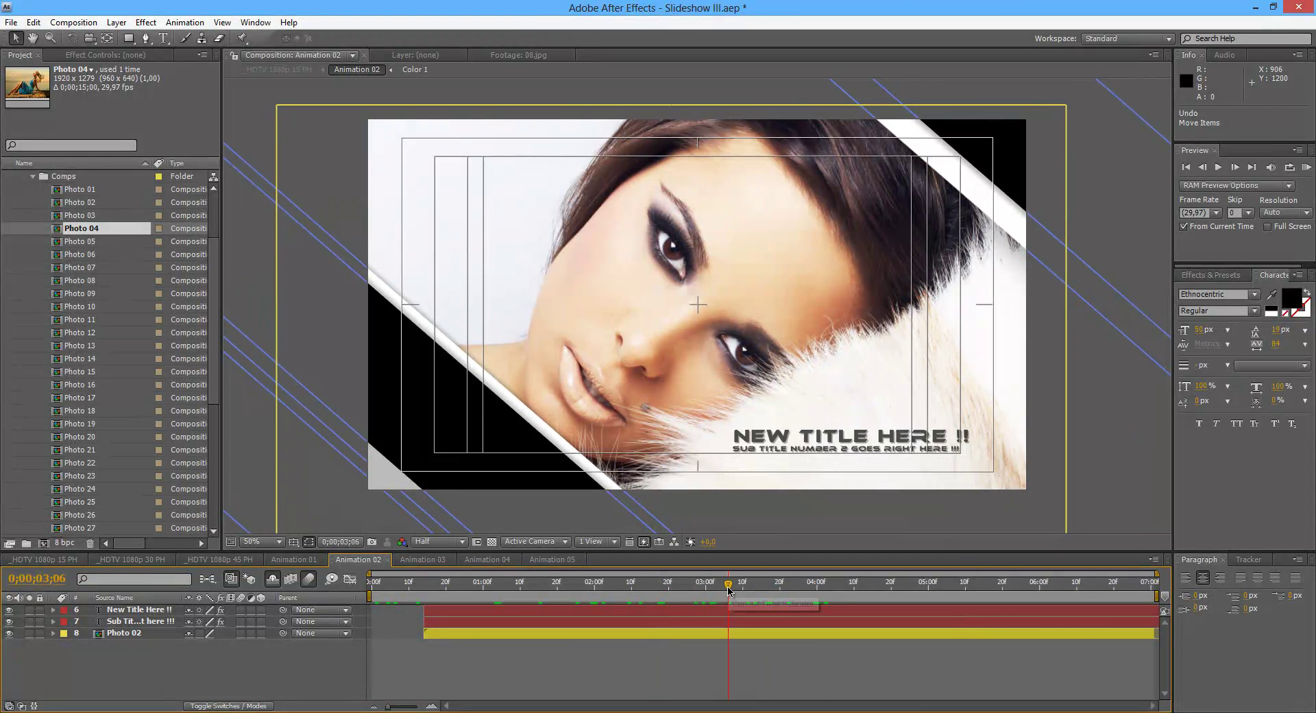
click(272, 582)
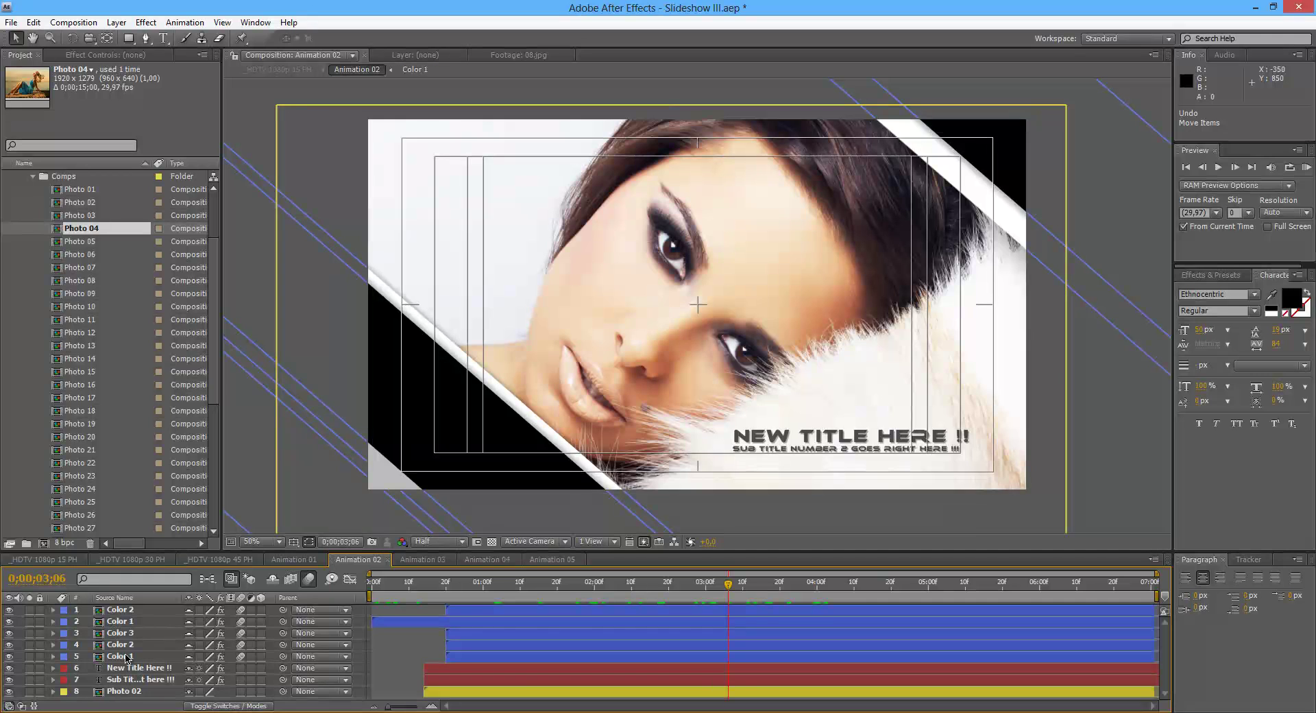
click(130, 610)
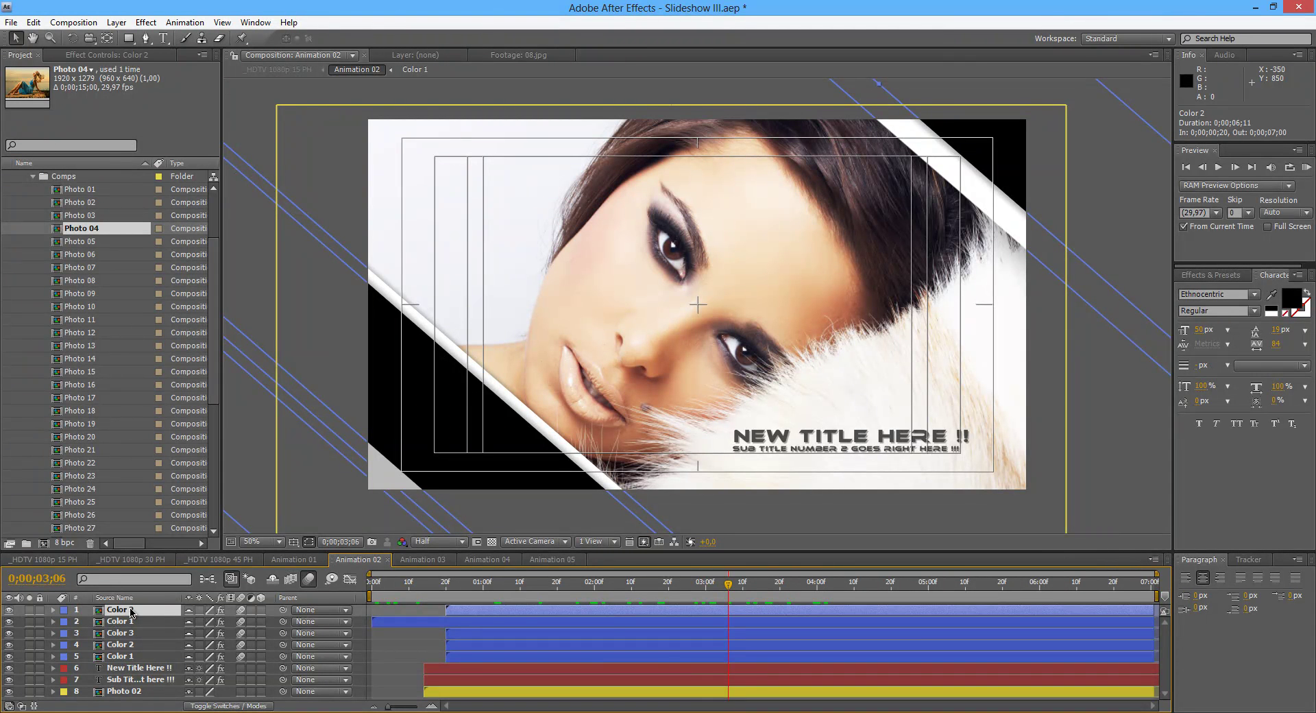
key(p)
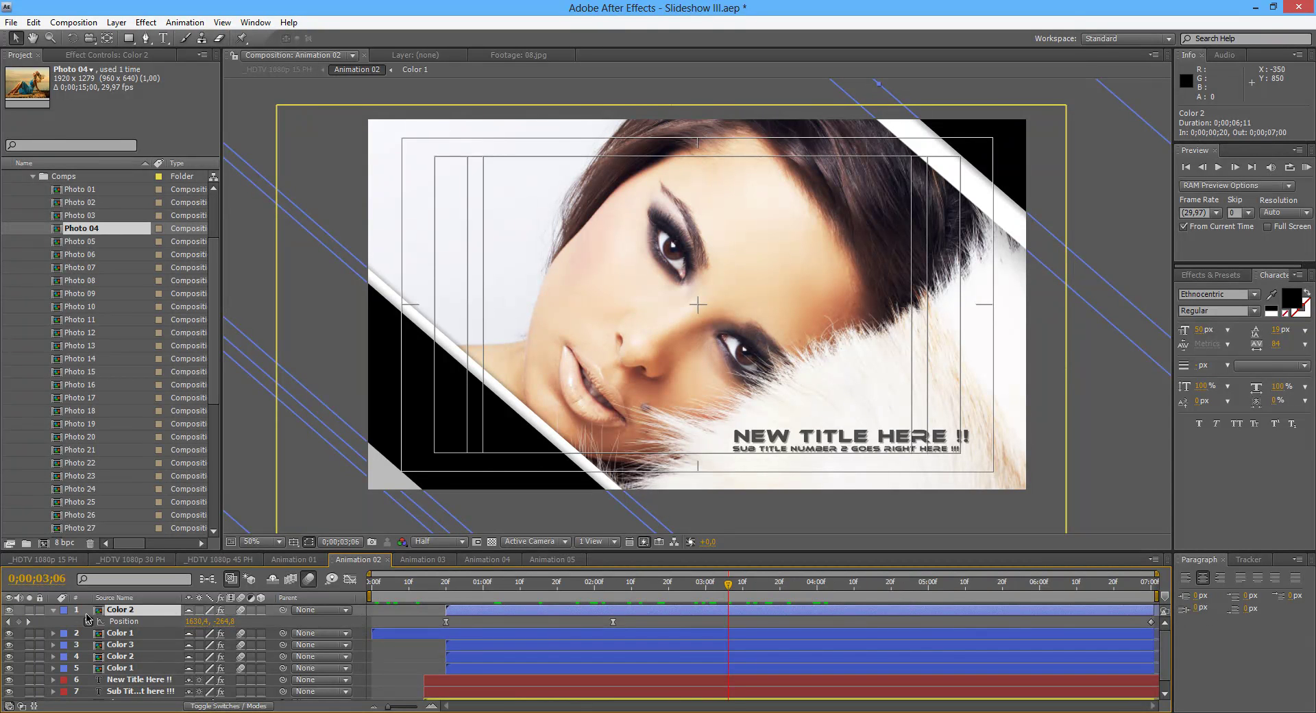
key(p)
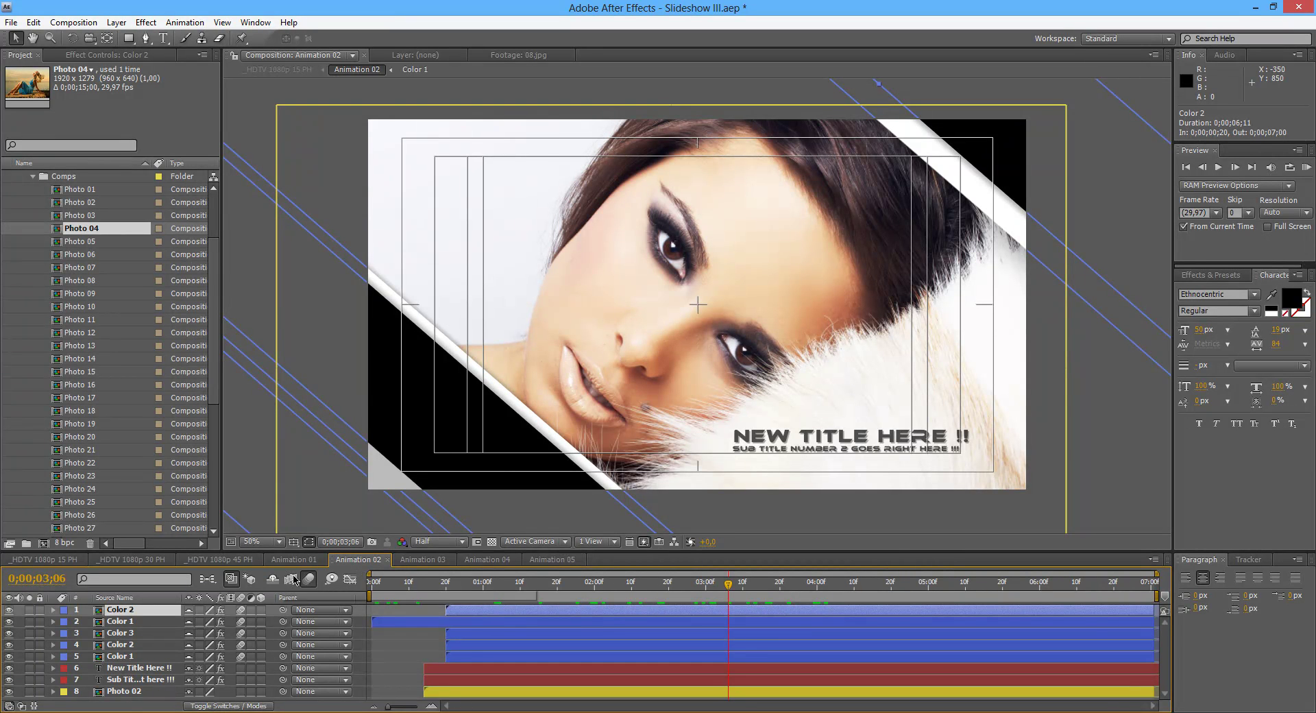
click(273, 580)
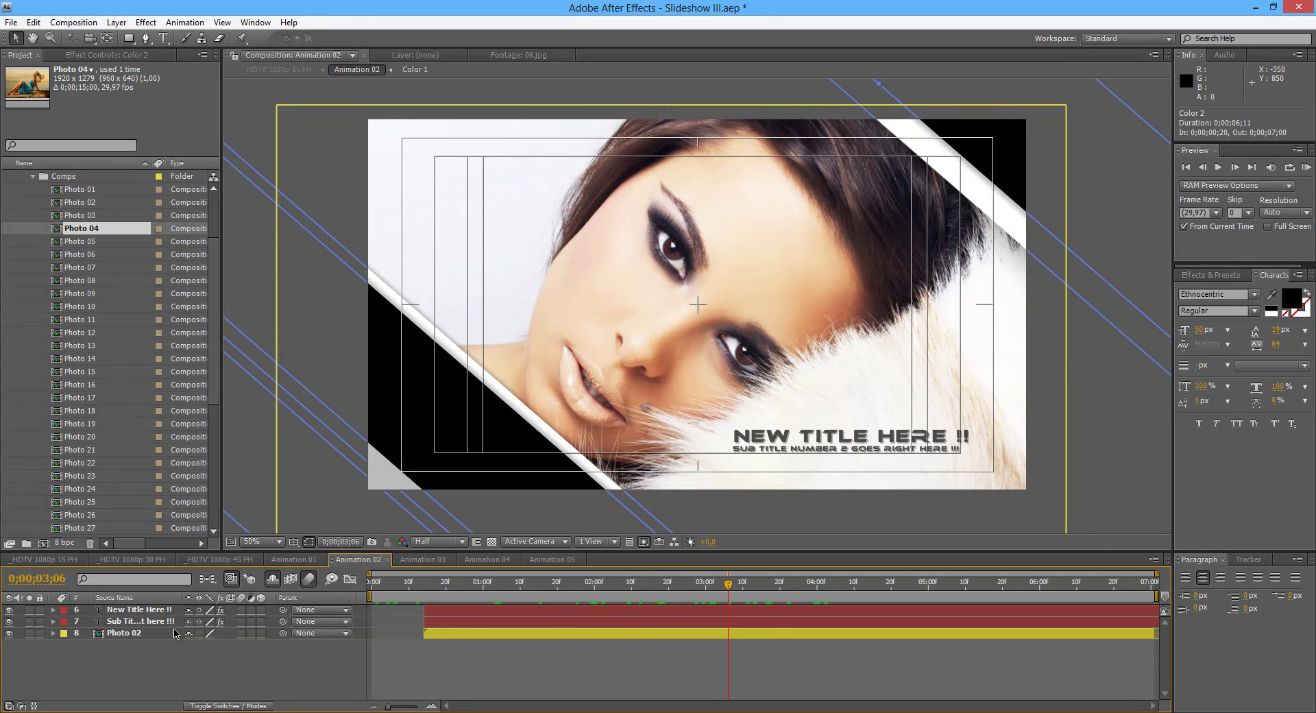
- Review Photo 02's Position-keyed entrance, then deselect it and collapse its properties
click(134, 635)
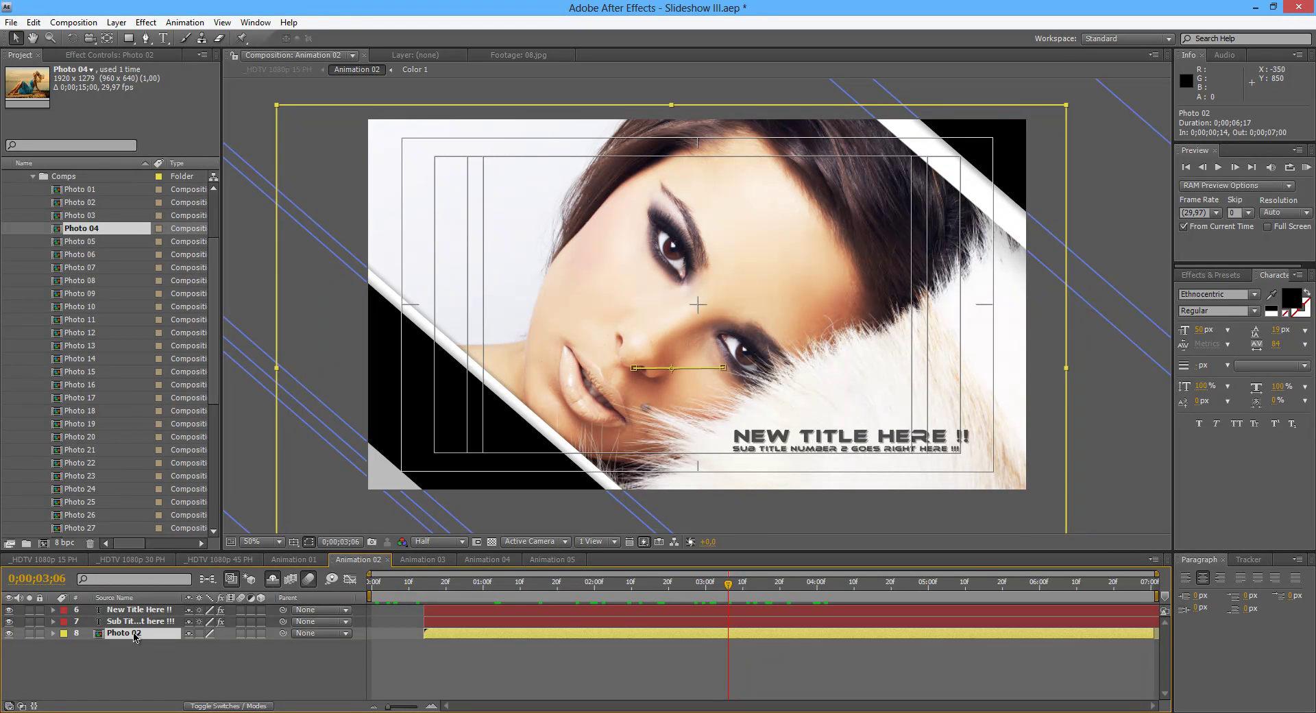
key(p)
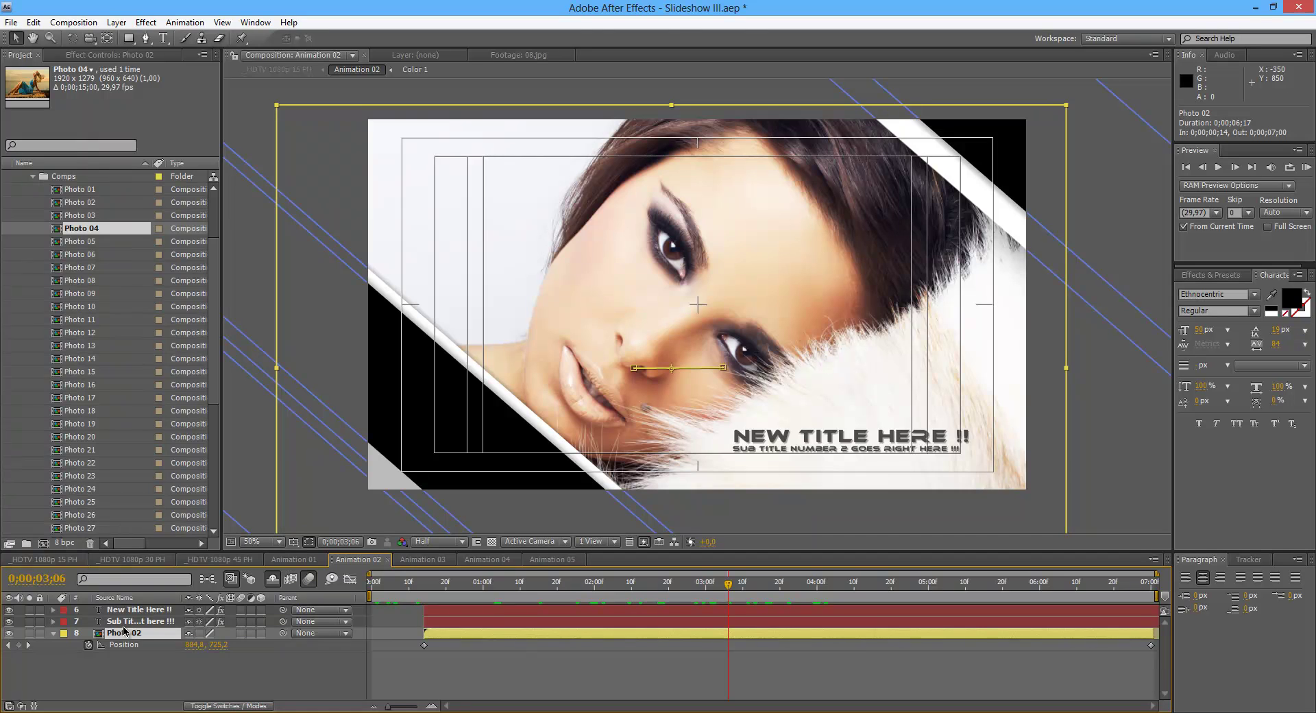
drag(419, 583, 443, 584)
key(space)
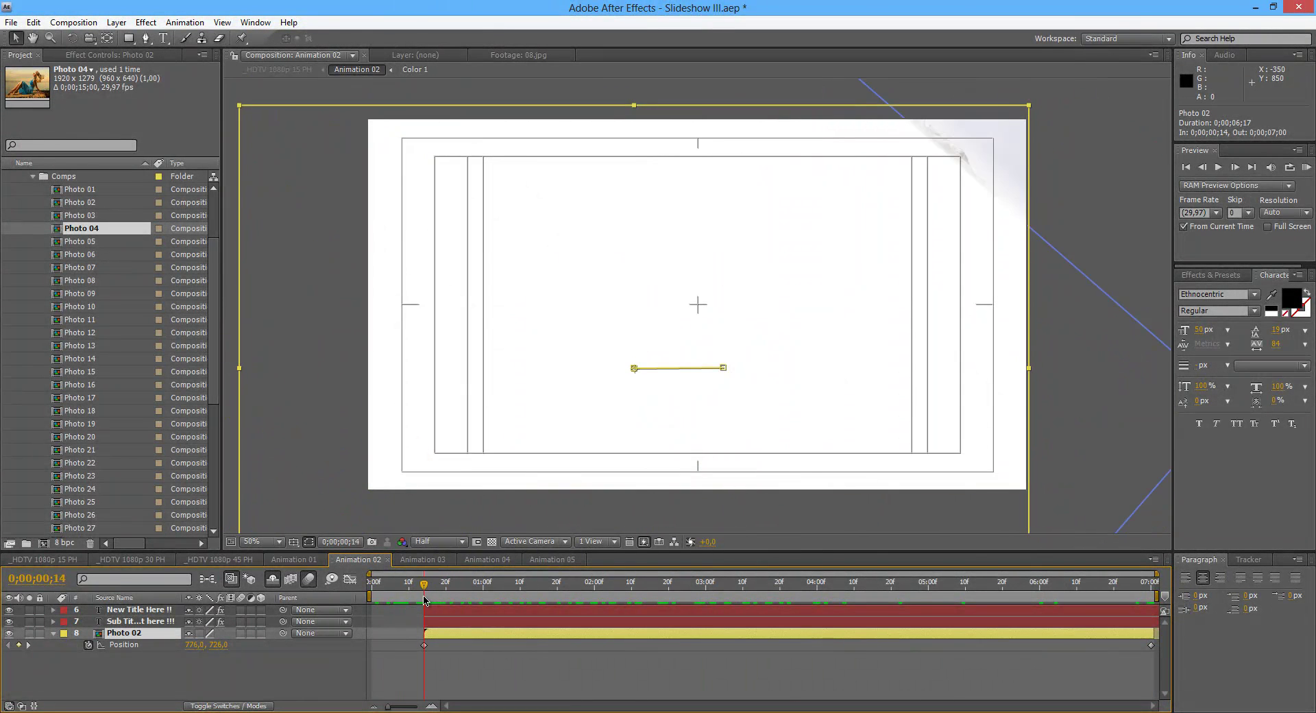
click(760, 576)
drag(761, 576, 544, 600)
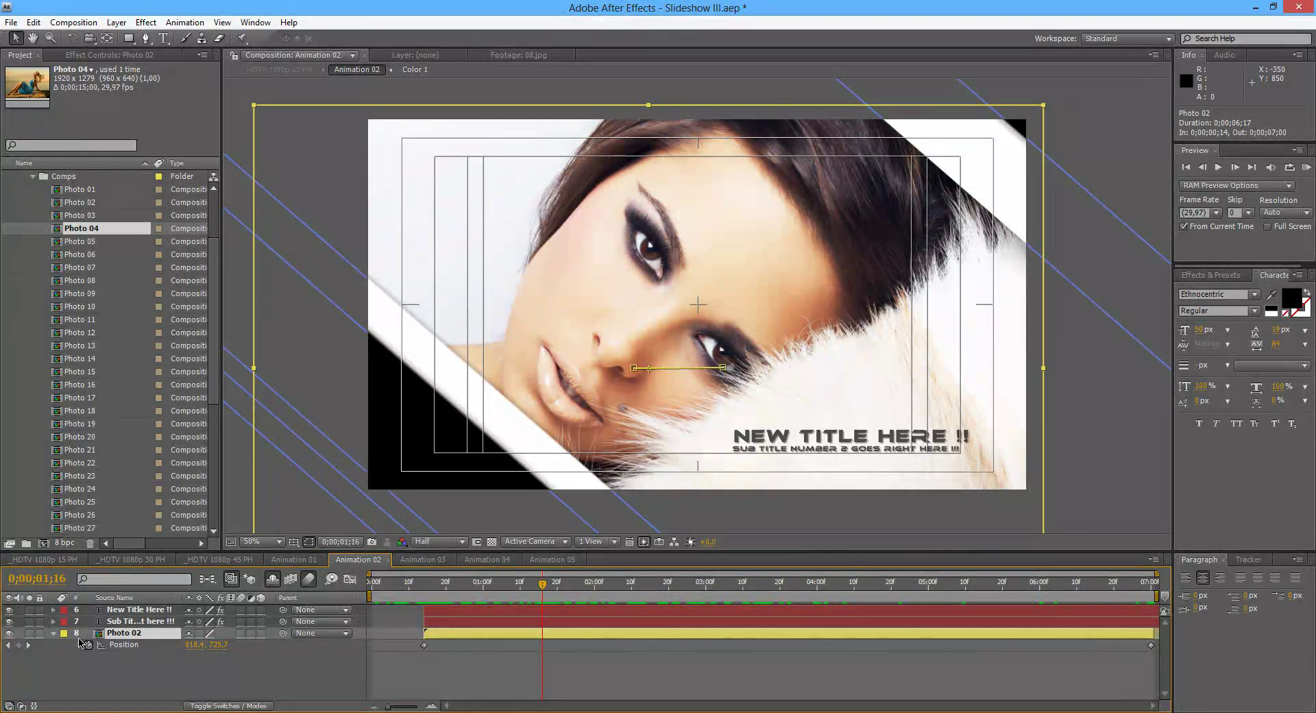
key(ctrl+shift+a)
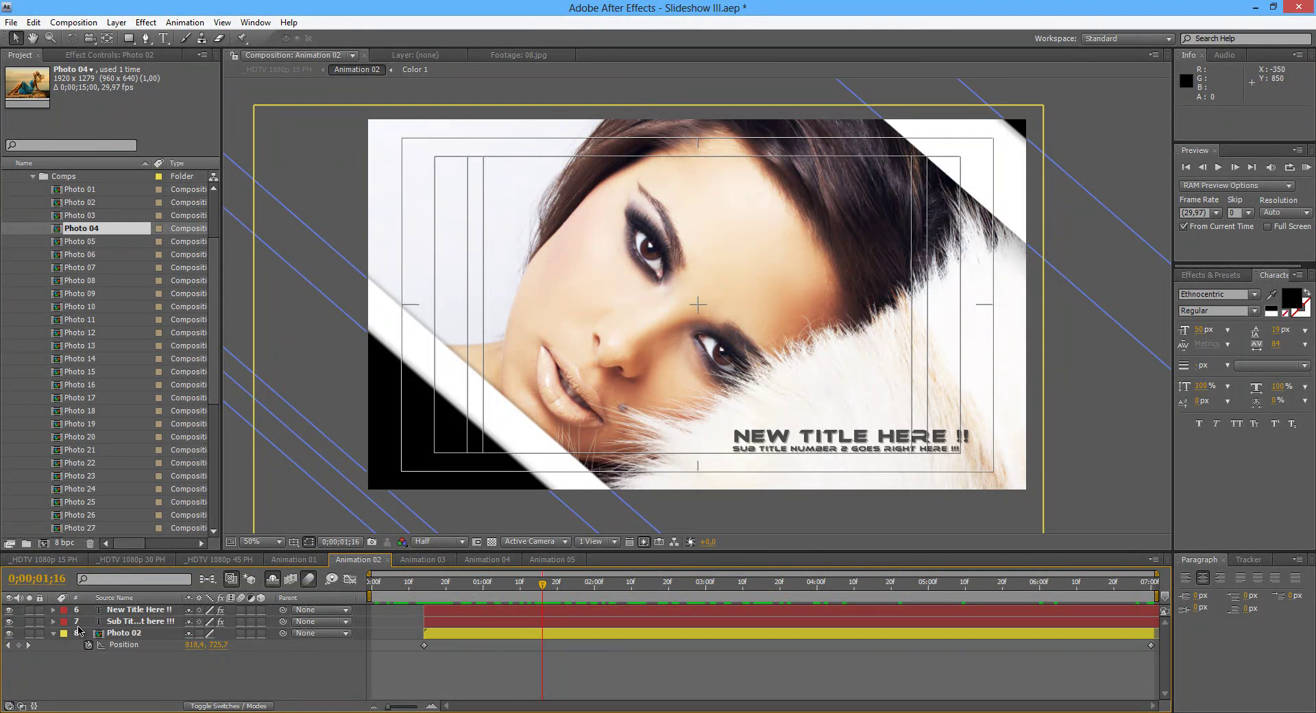
click(54, 632)
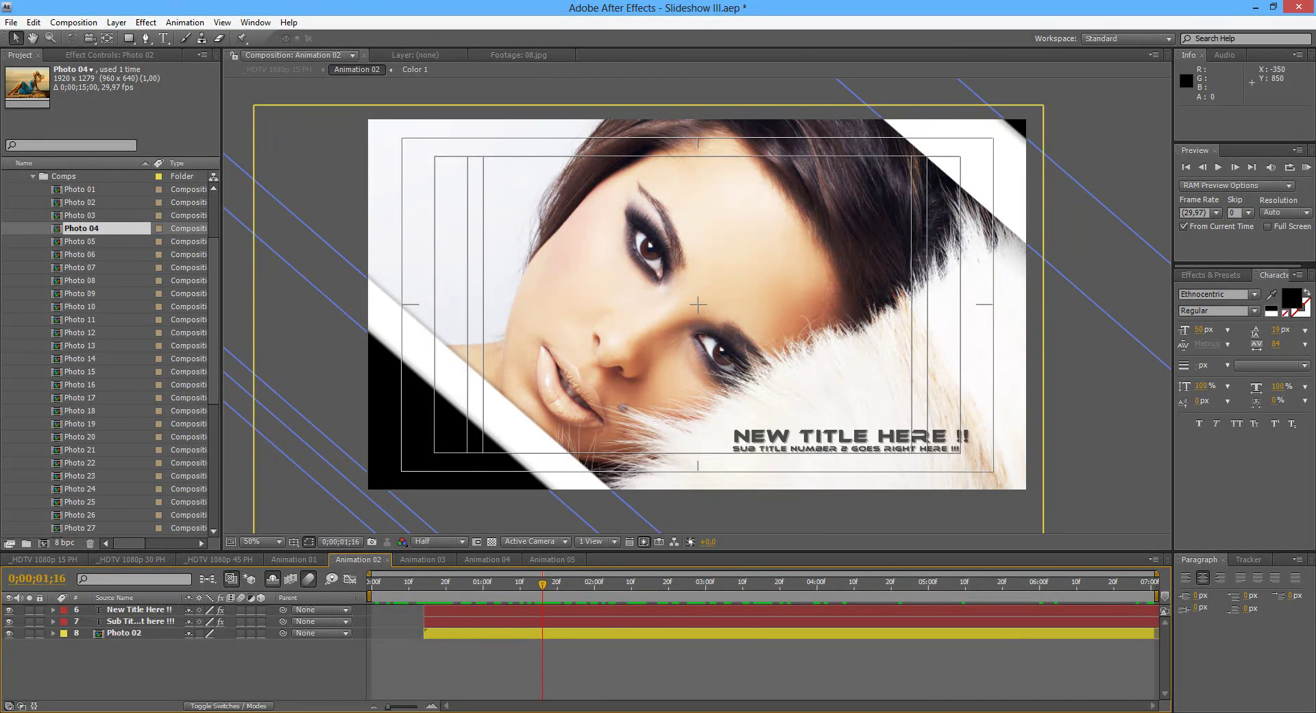
- Collapse the Comps and Photos folders in the Project panel
click(79, 193)
scroll(87, 266, up, 3)
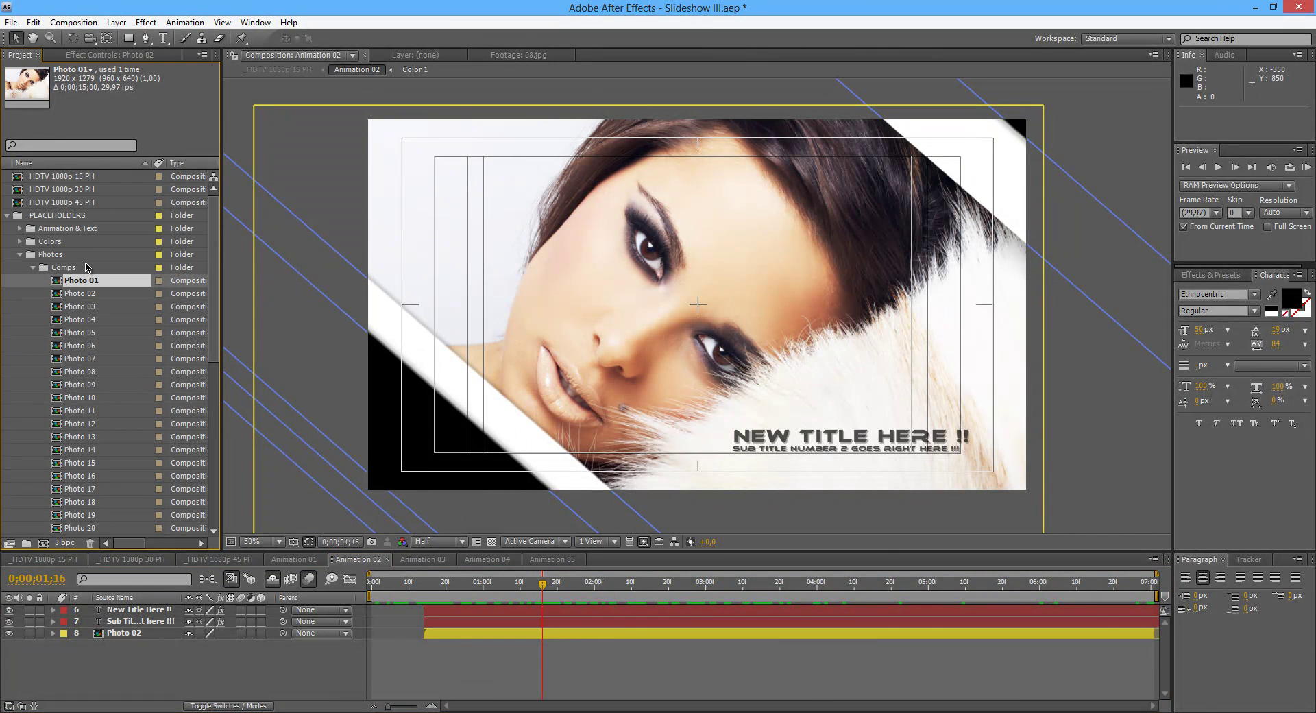
click(32, 269)
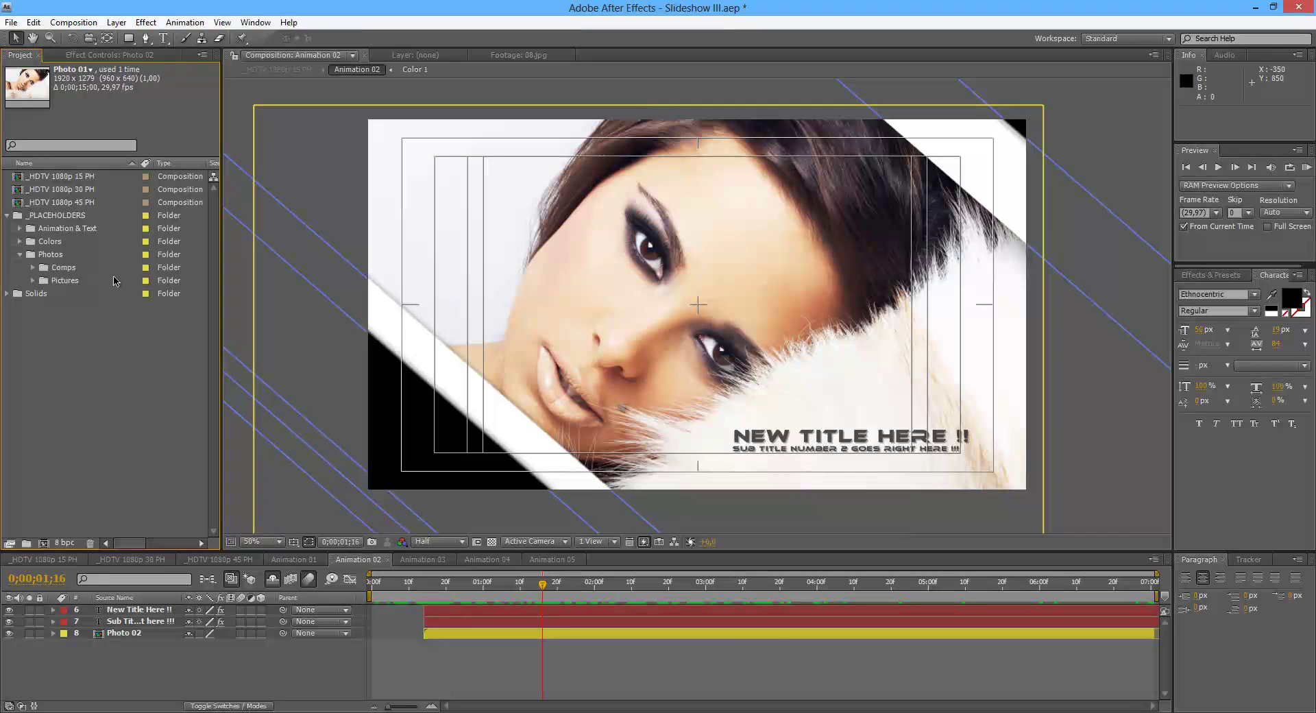
click(69, 281)
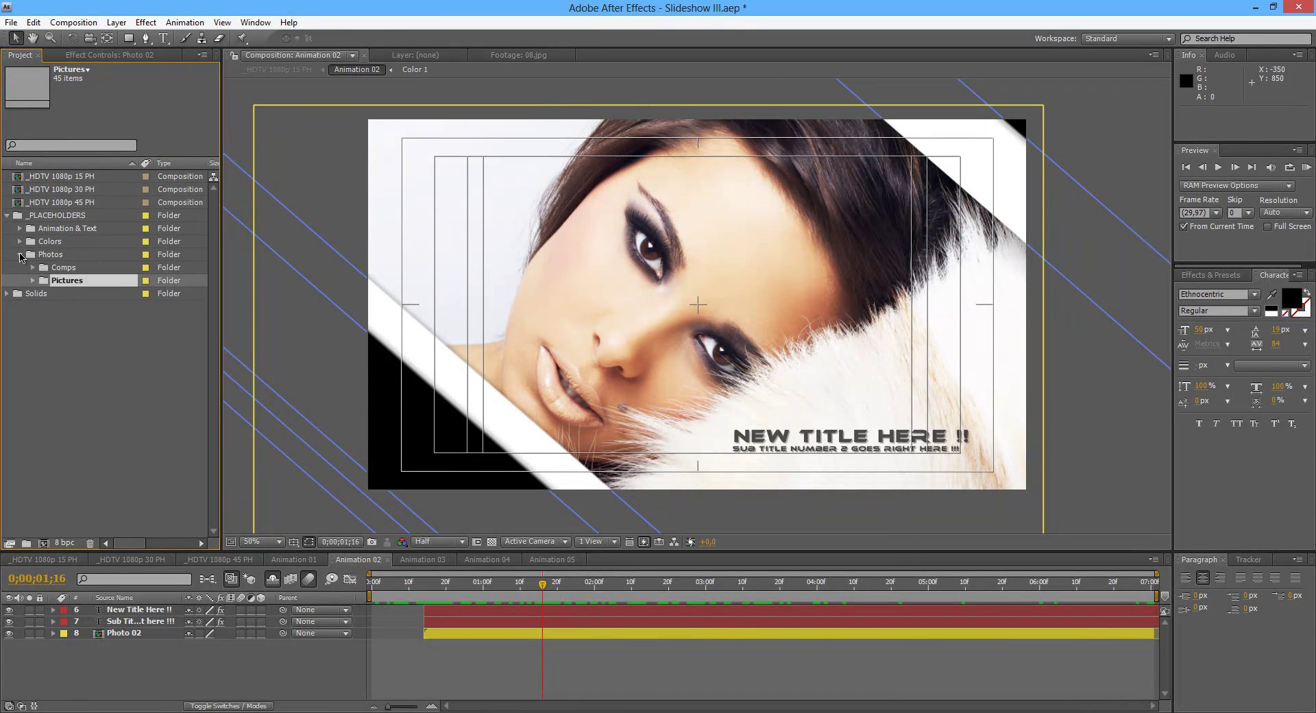
click(21, 255)
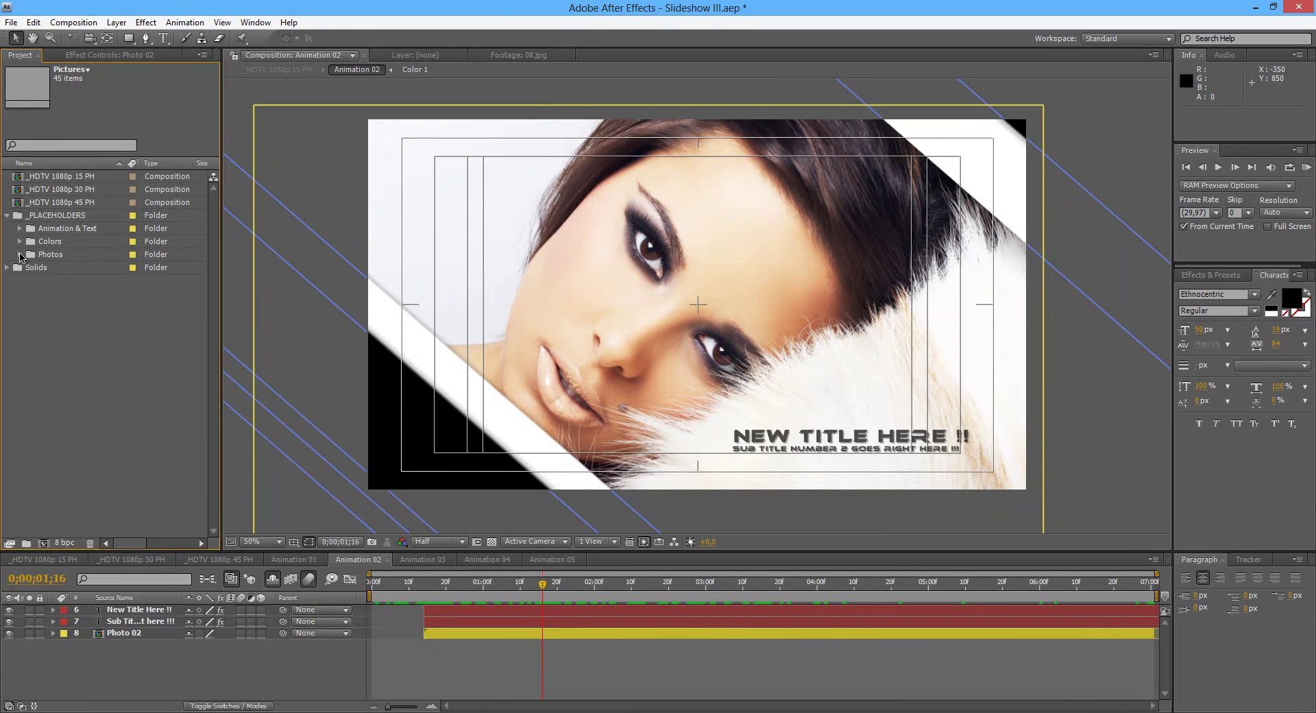
click(55, 245)
click(53, 256)
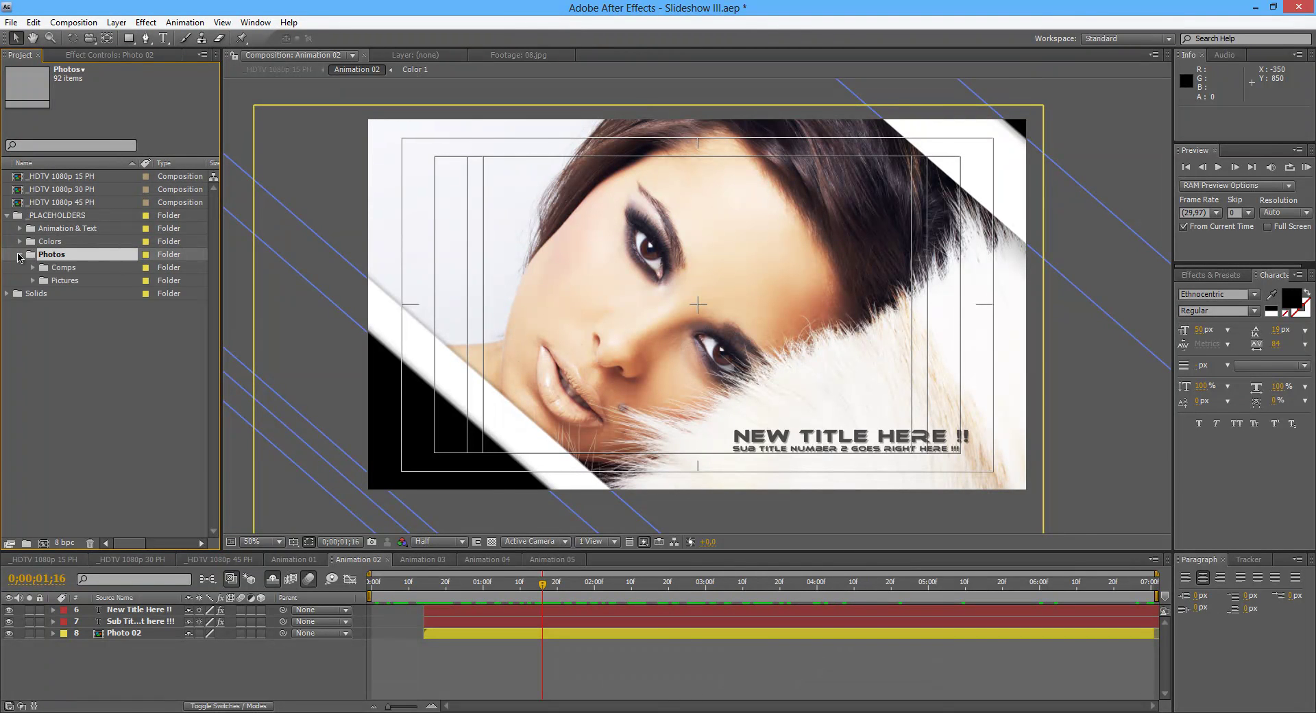
click(77, 229)
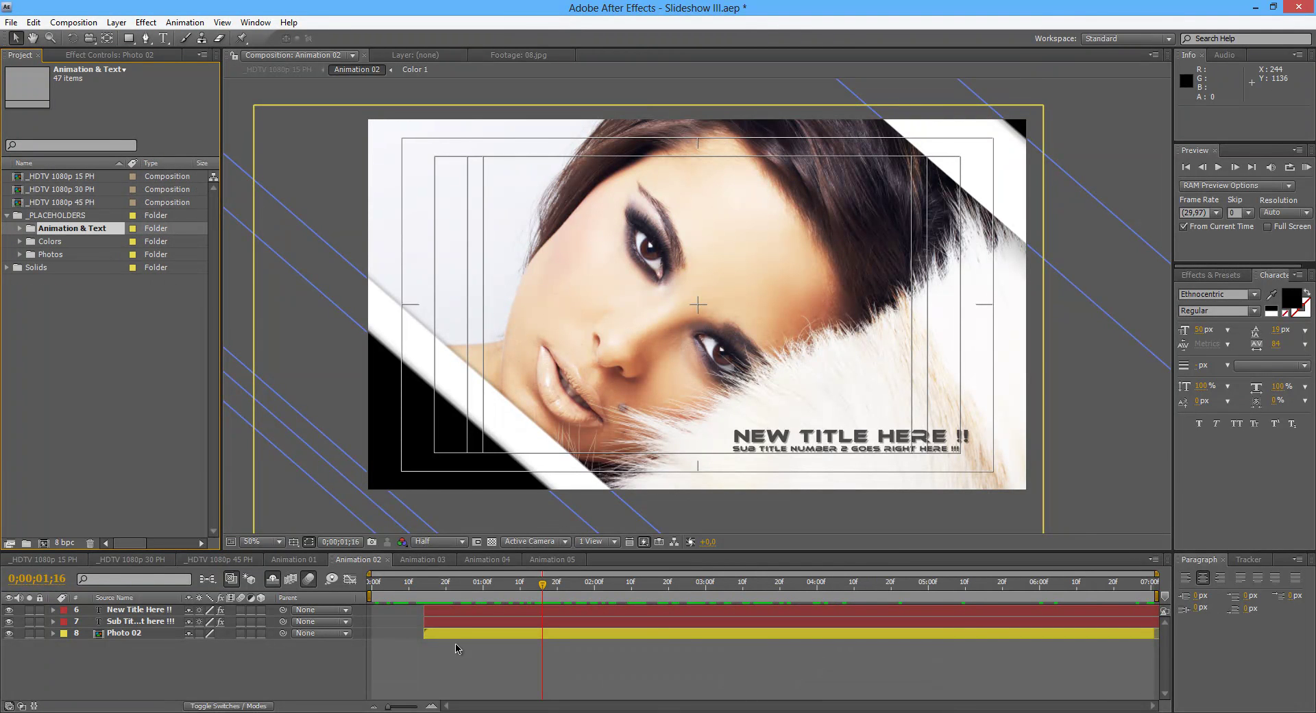
- Scrub the _HDTV 1080p 15 PH slideshow through to THE END, ending on MY TITLE 01
click(67, 559)
click(391, 583)
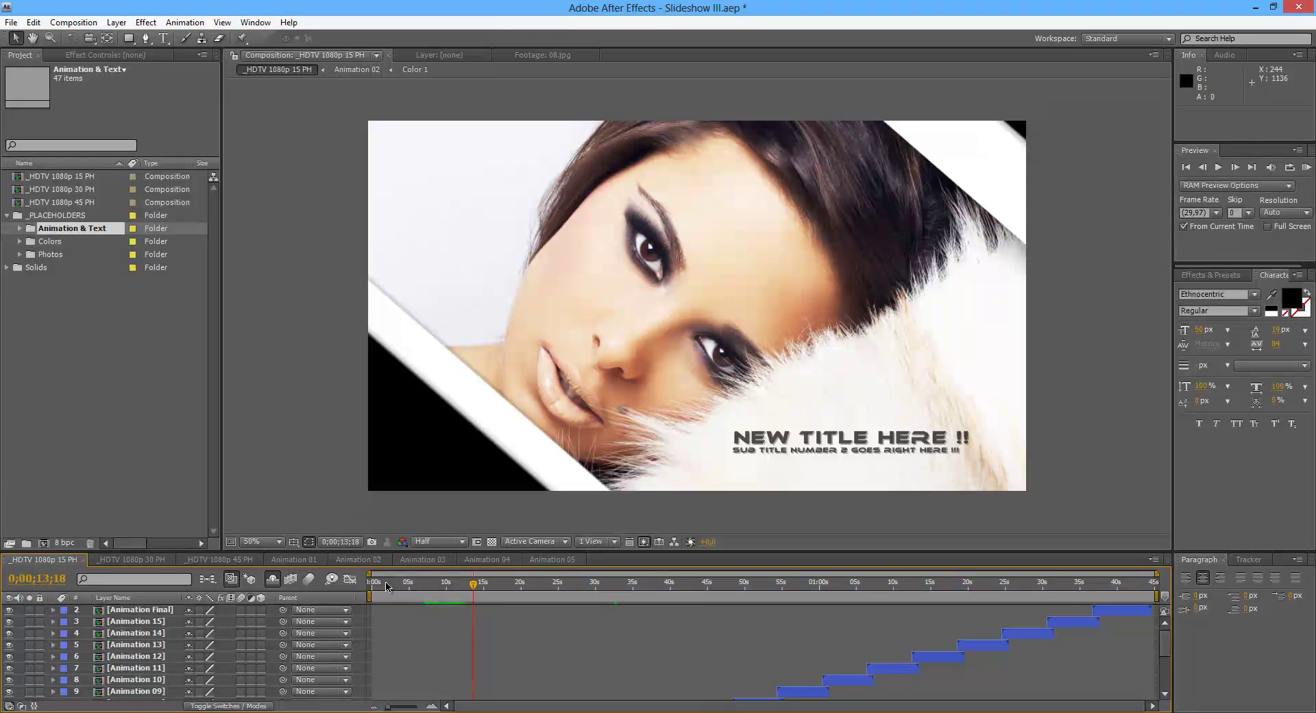
drag(1091, 584, 1108, 584)
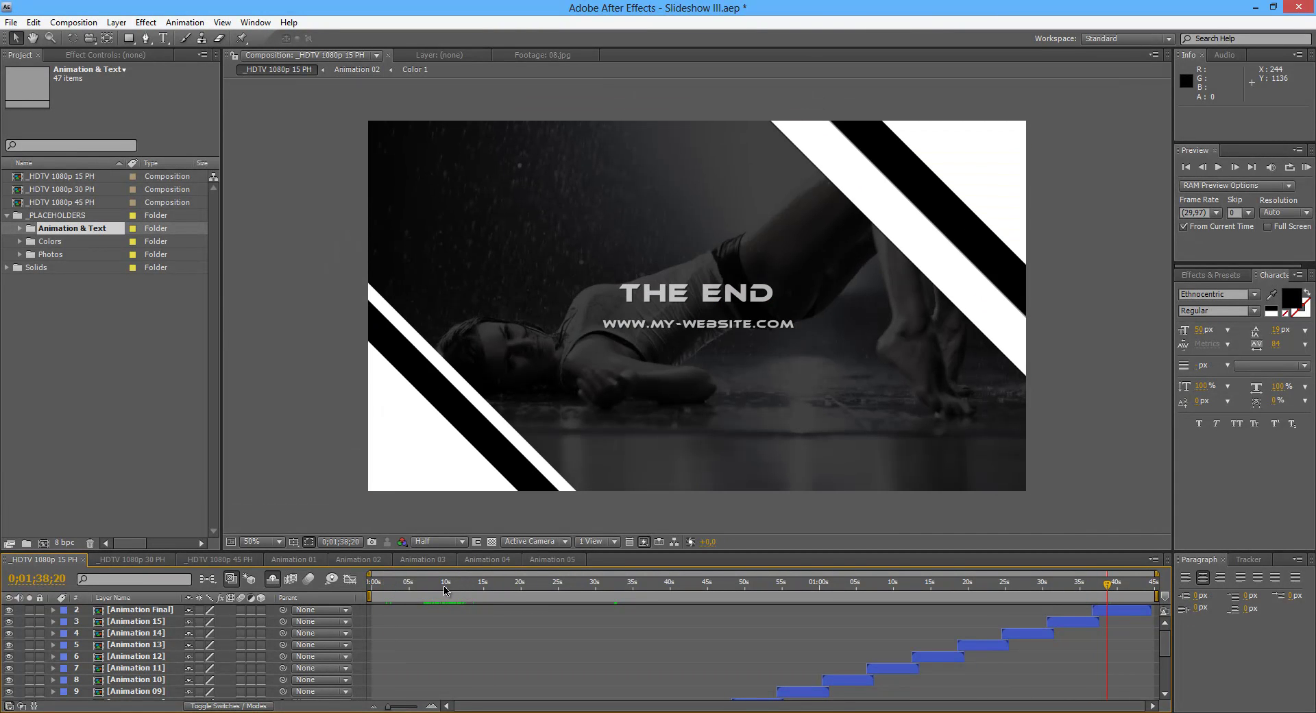
click(444, 587)
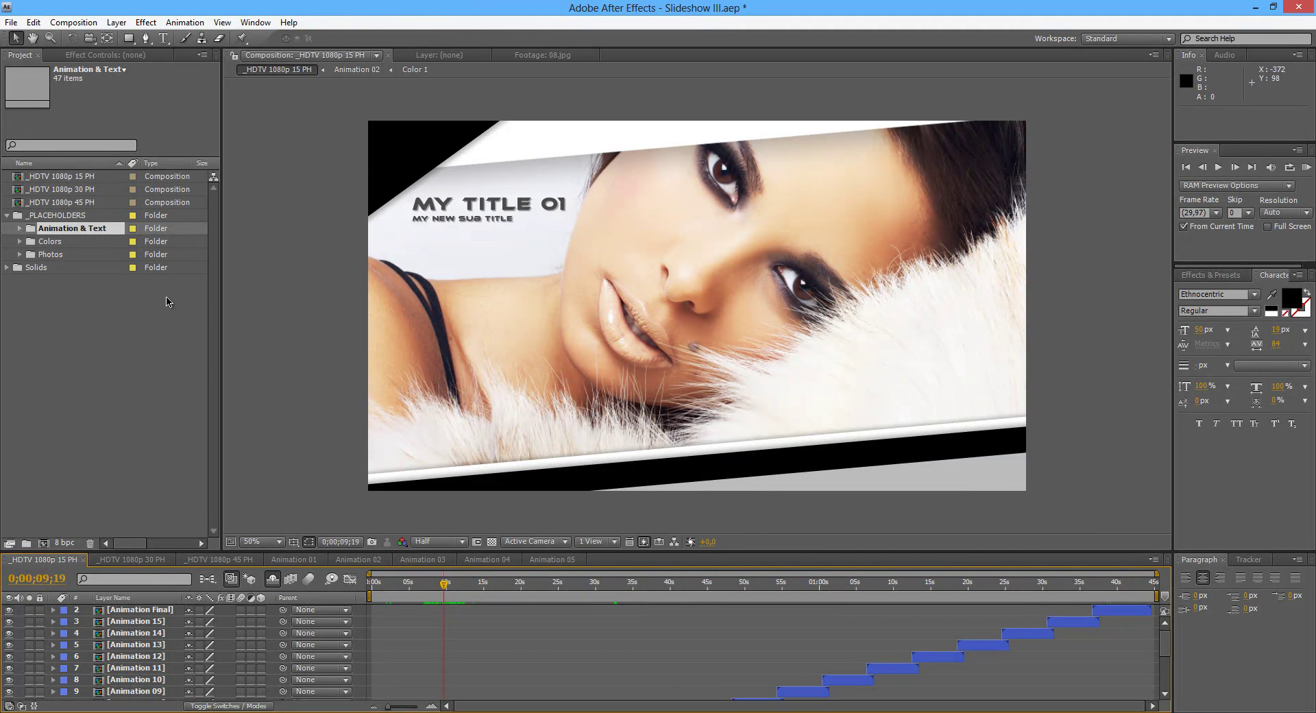
- In Animation 02, show Photo 02's Position keyframes and move to its start
click(358, 559)
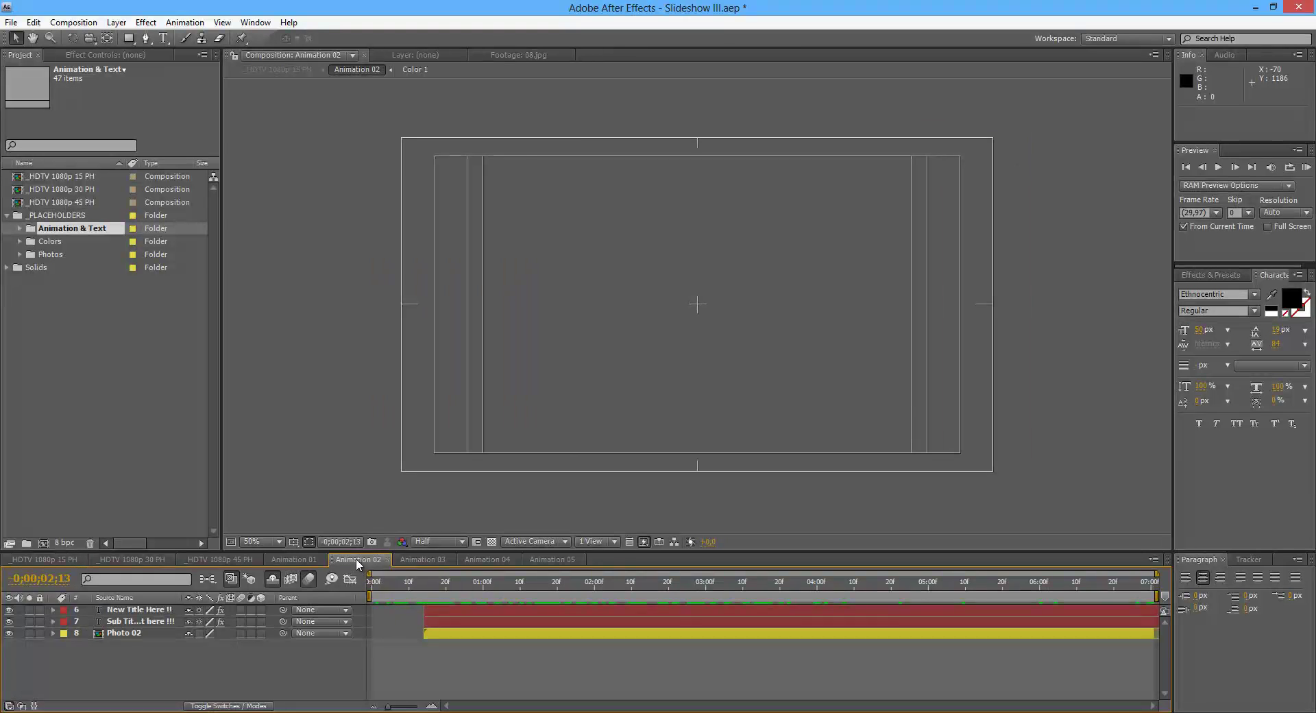
click(488, 585)
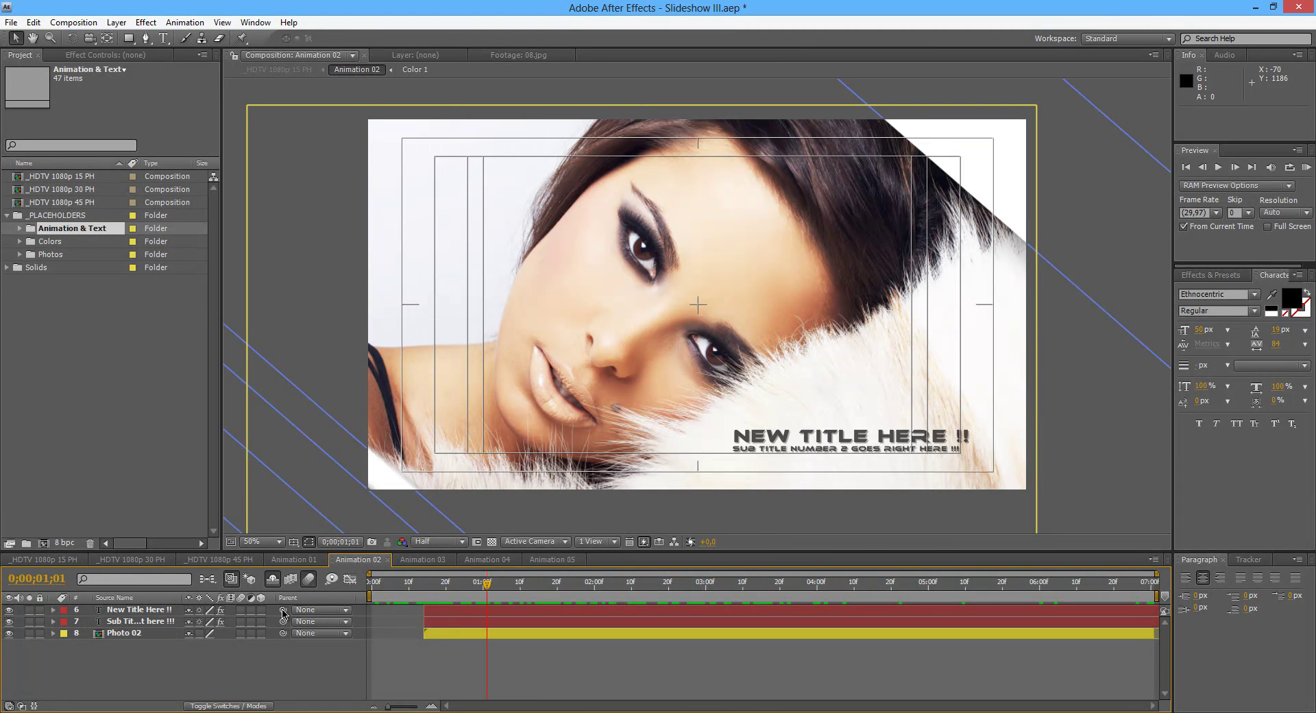
click(272, 580)
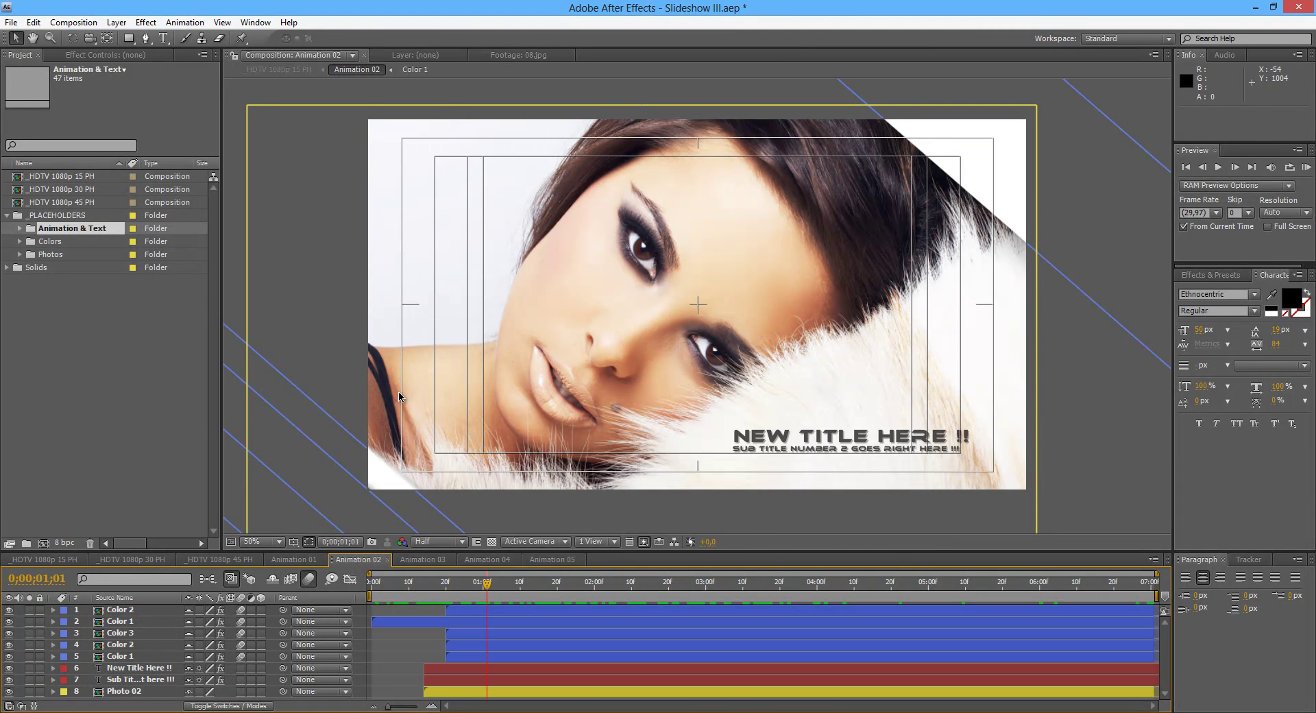
click(272, 580)
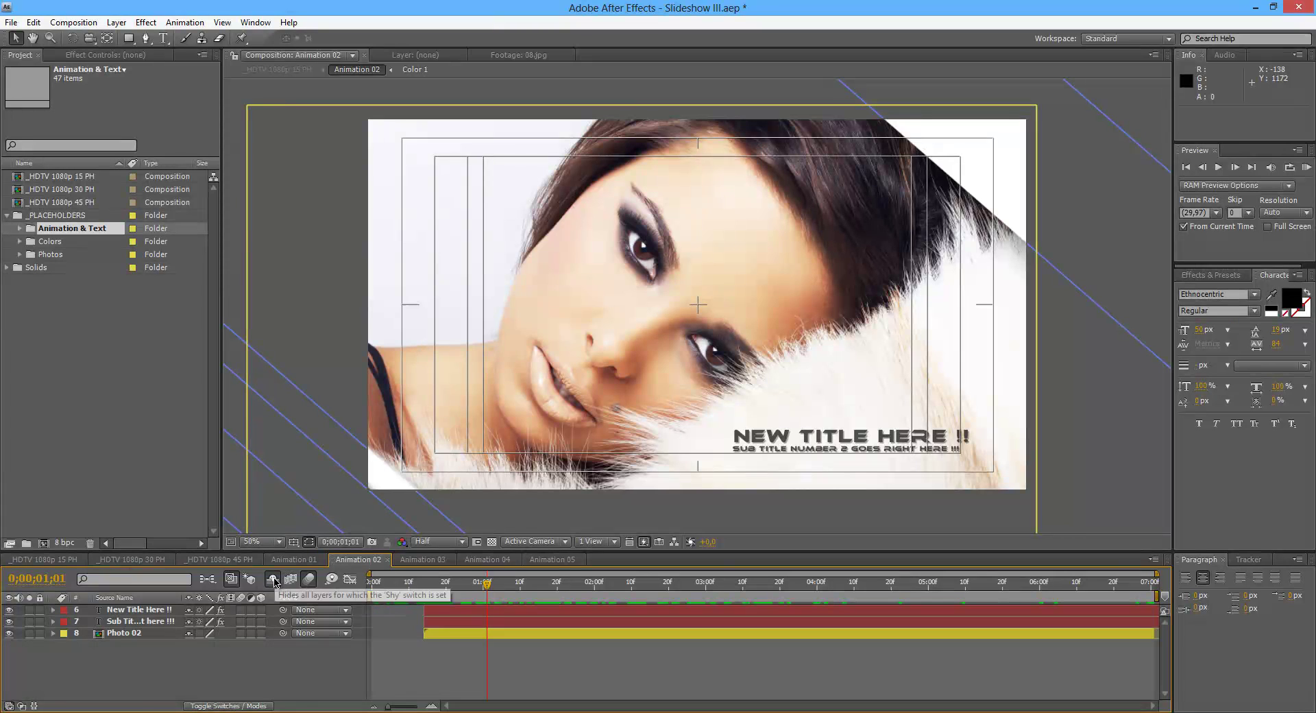
click(125, 635)
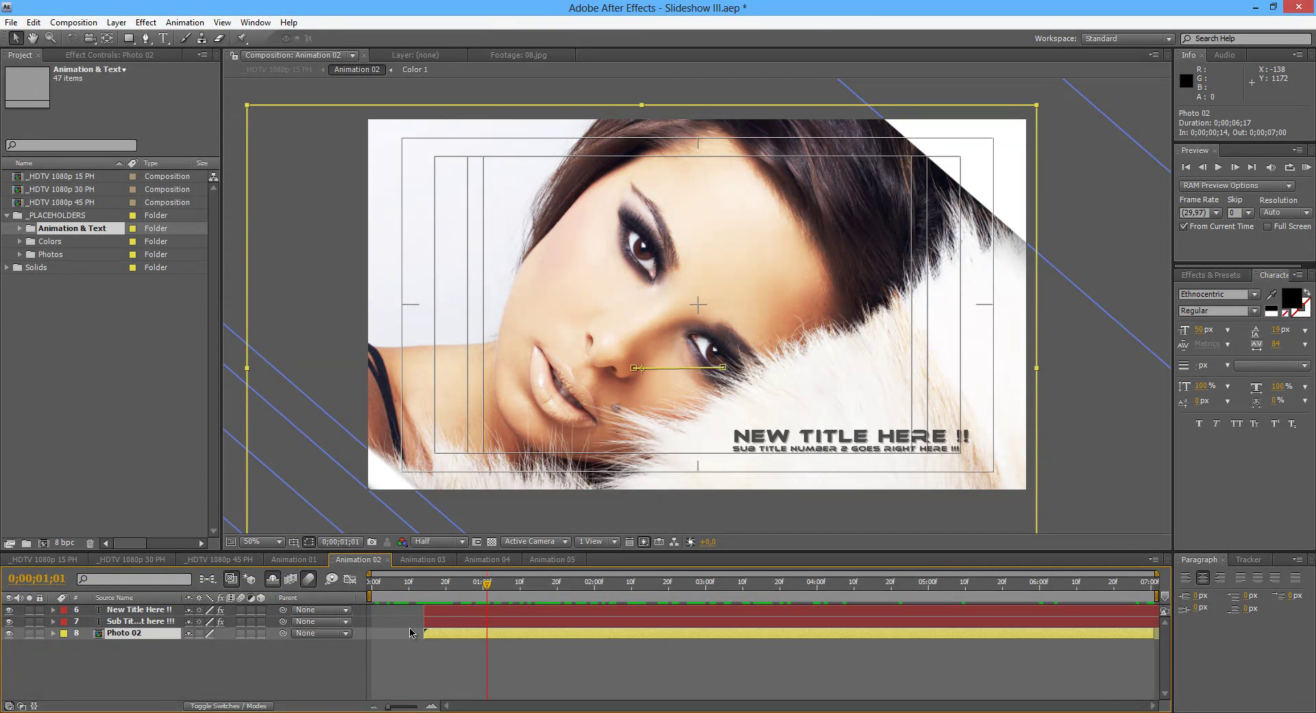
key(p)
key(p)
key(p)
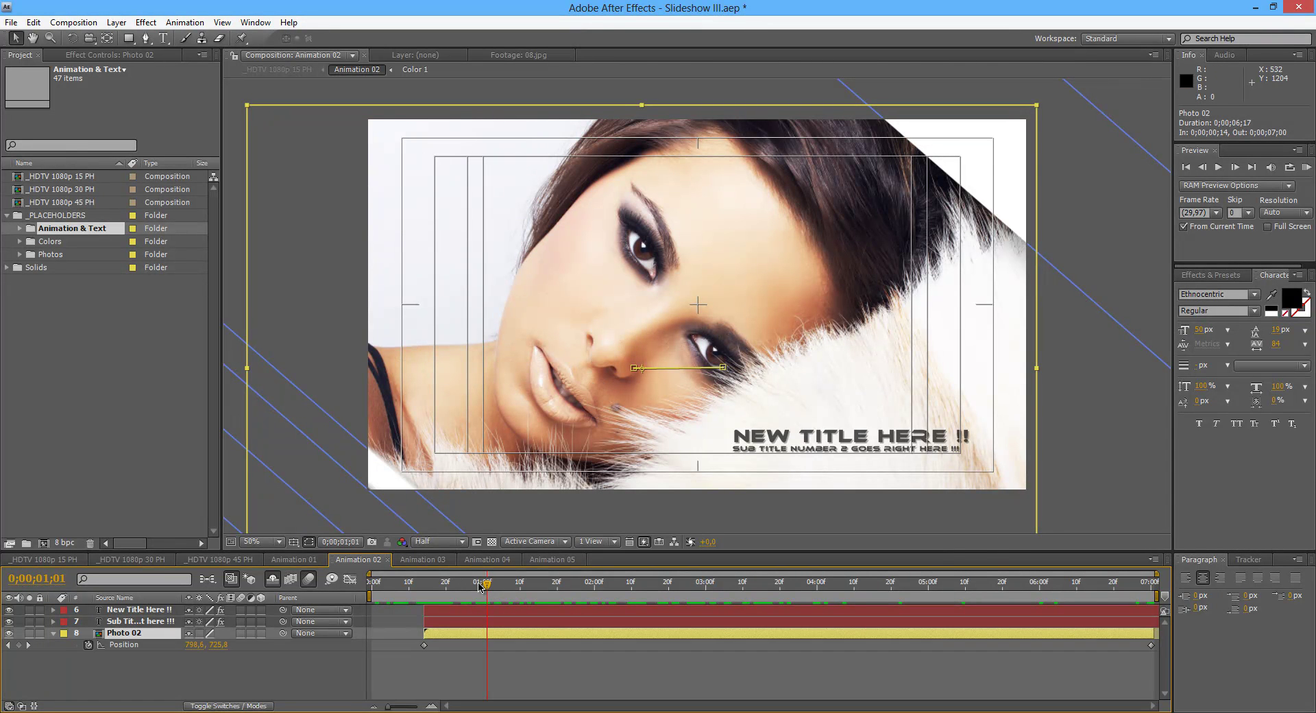
drag(481, 586, 430, 590)
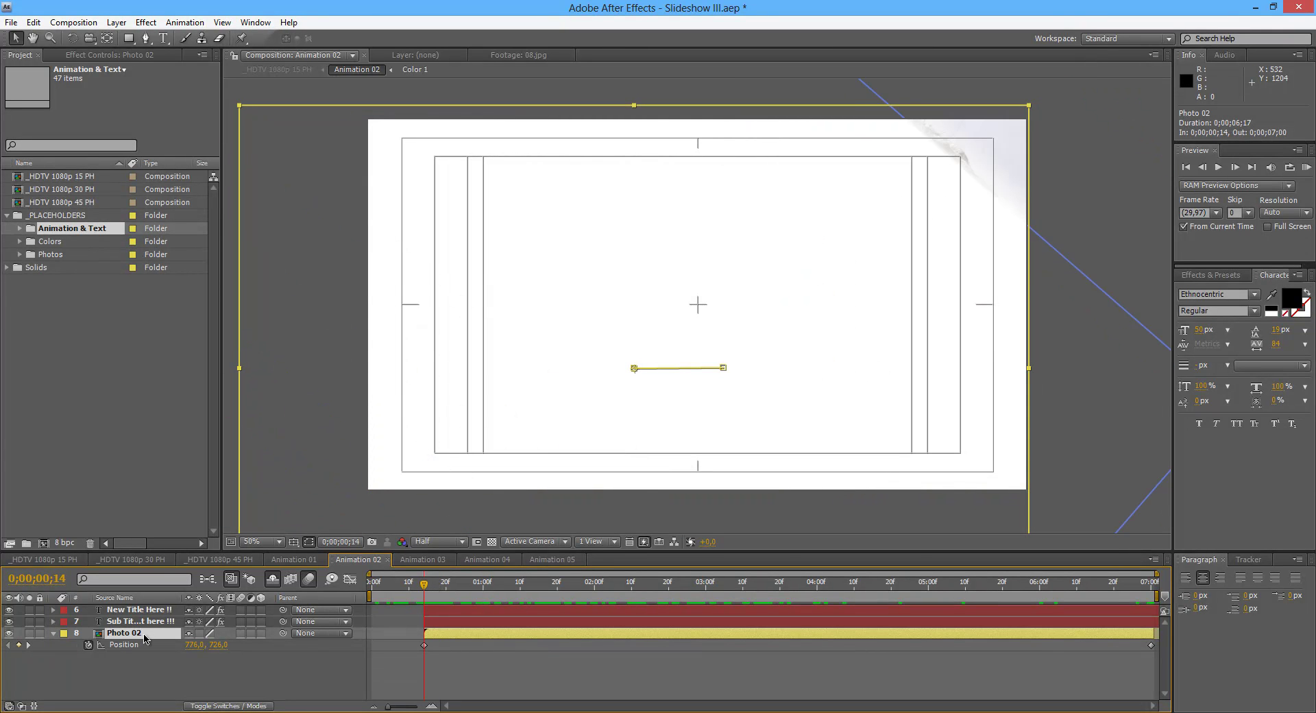
- Key Photo 02's Scale from 120% at the start to 138% at 0;00;07;00
key(shift+s)
click(88, 656)
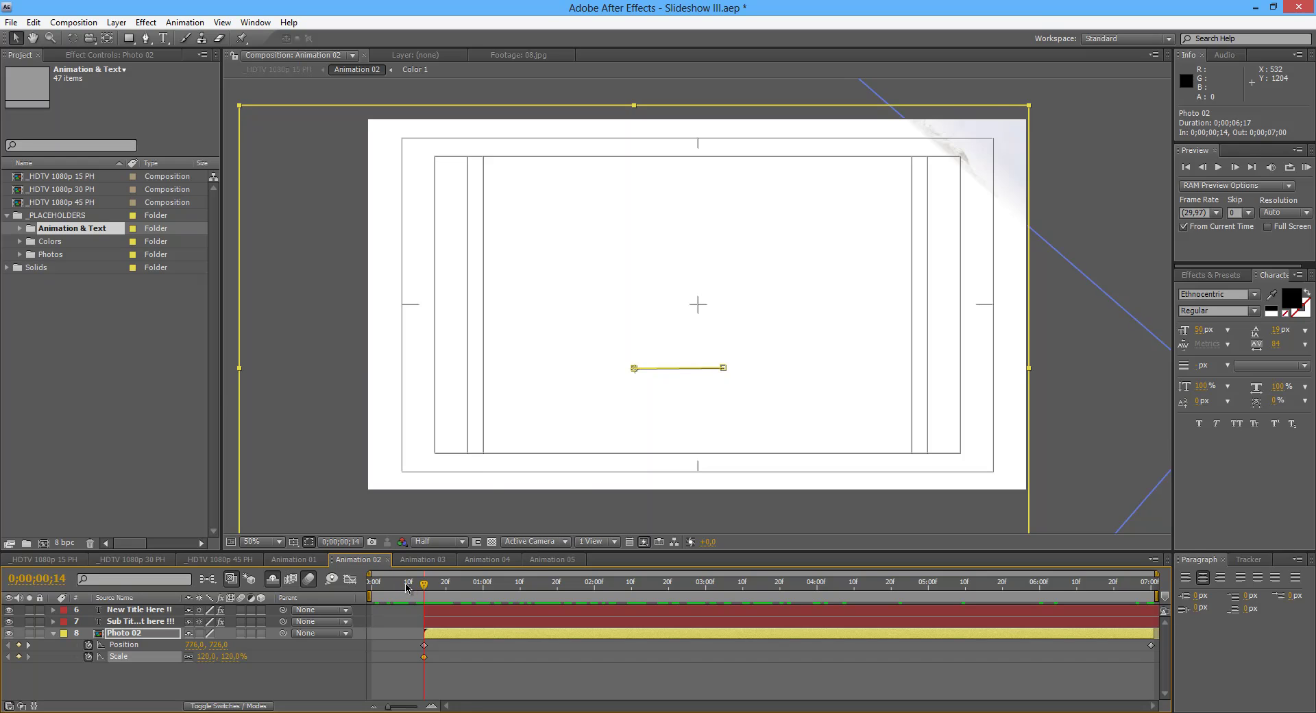
drag(423, 586, 1196, 602)
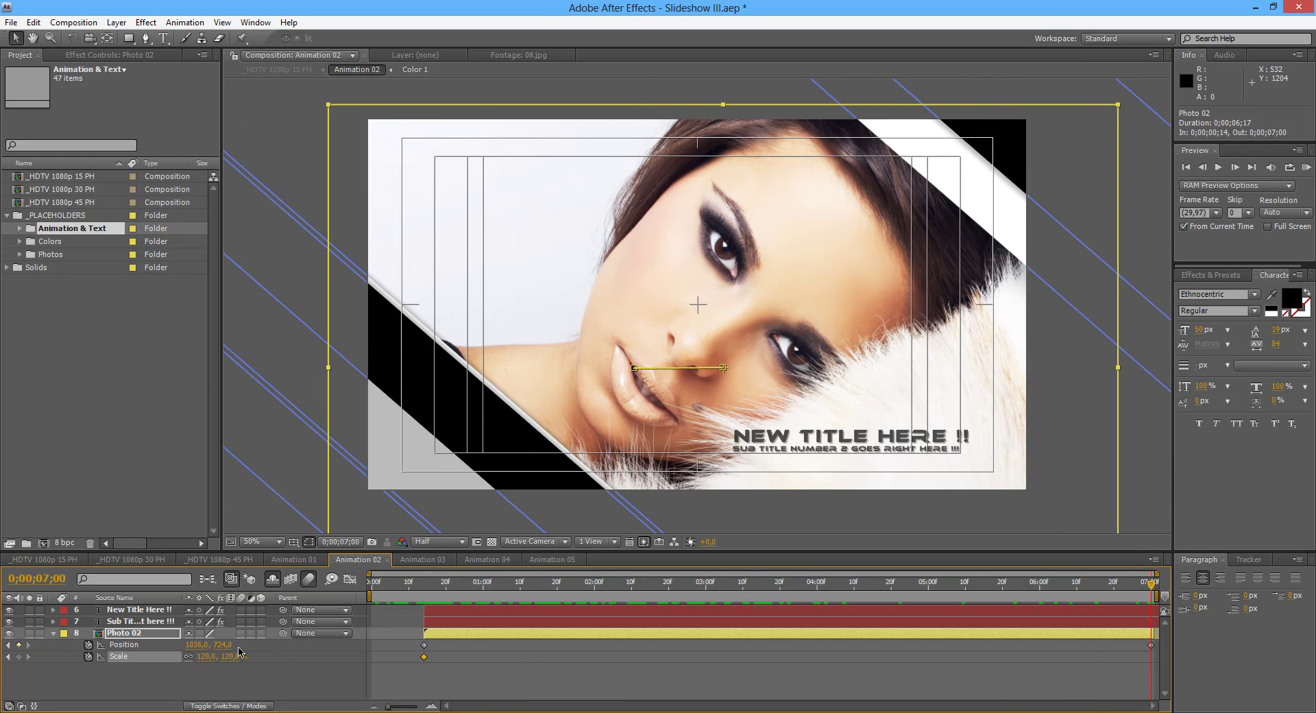
drag(228, 656, 244, 656)
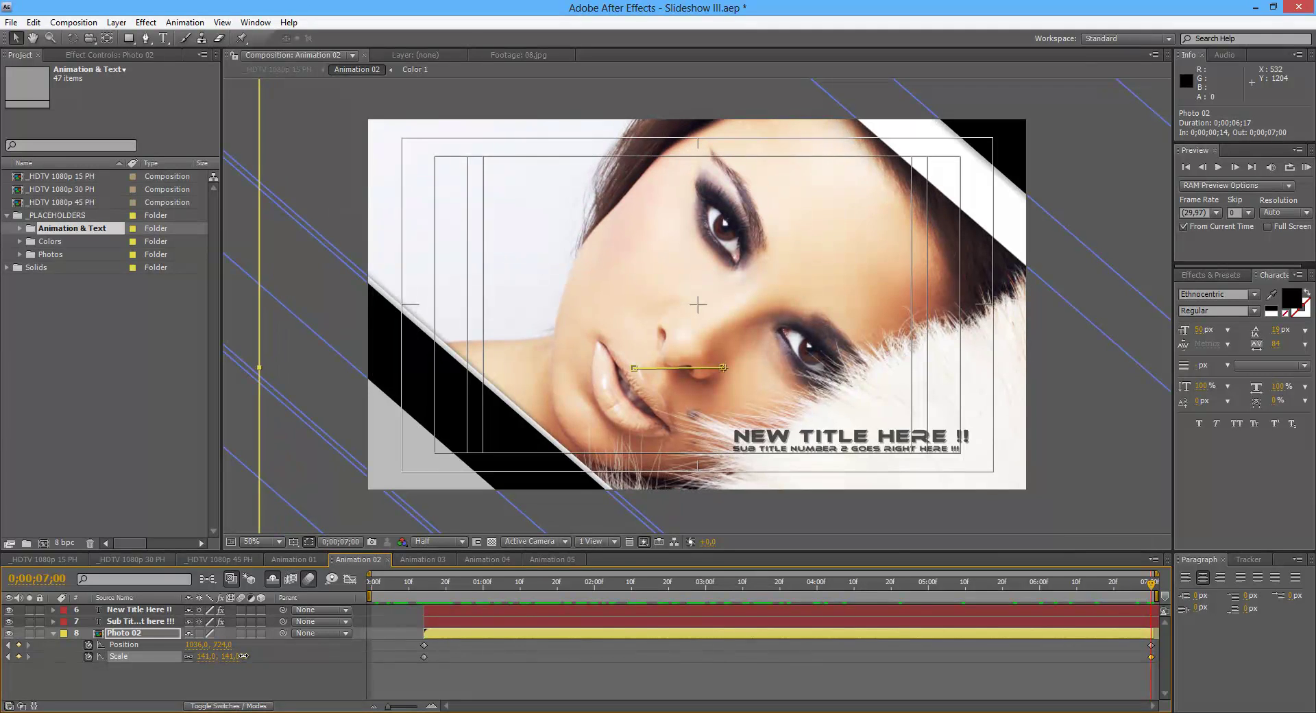
- Play back and step through the new Photo 02 zoom animation
click(411, 586)
key(space)
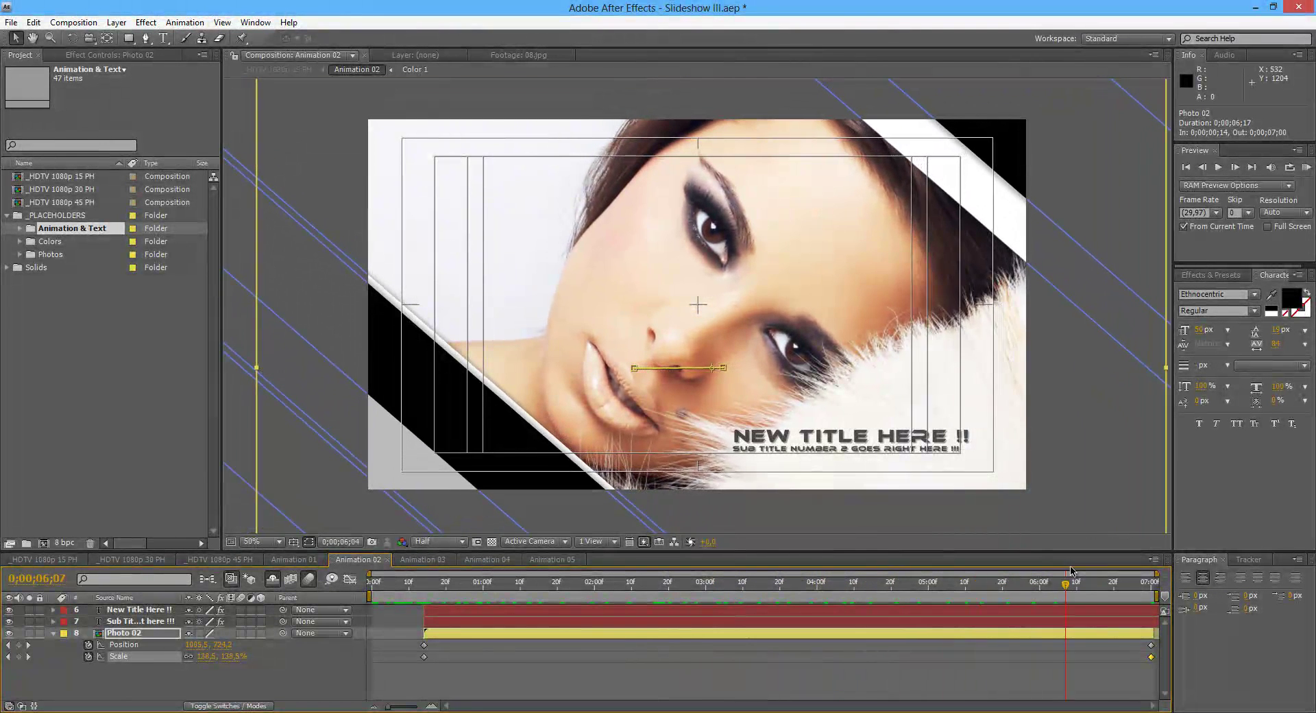
click(443, 587)
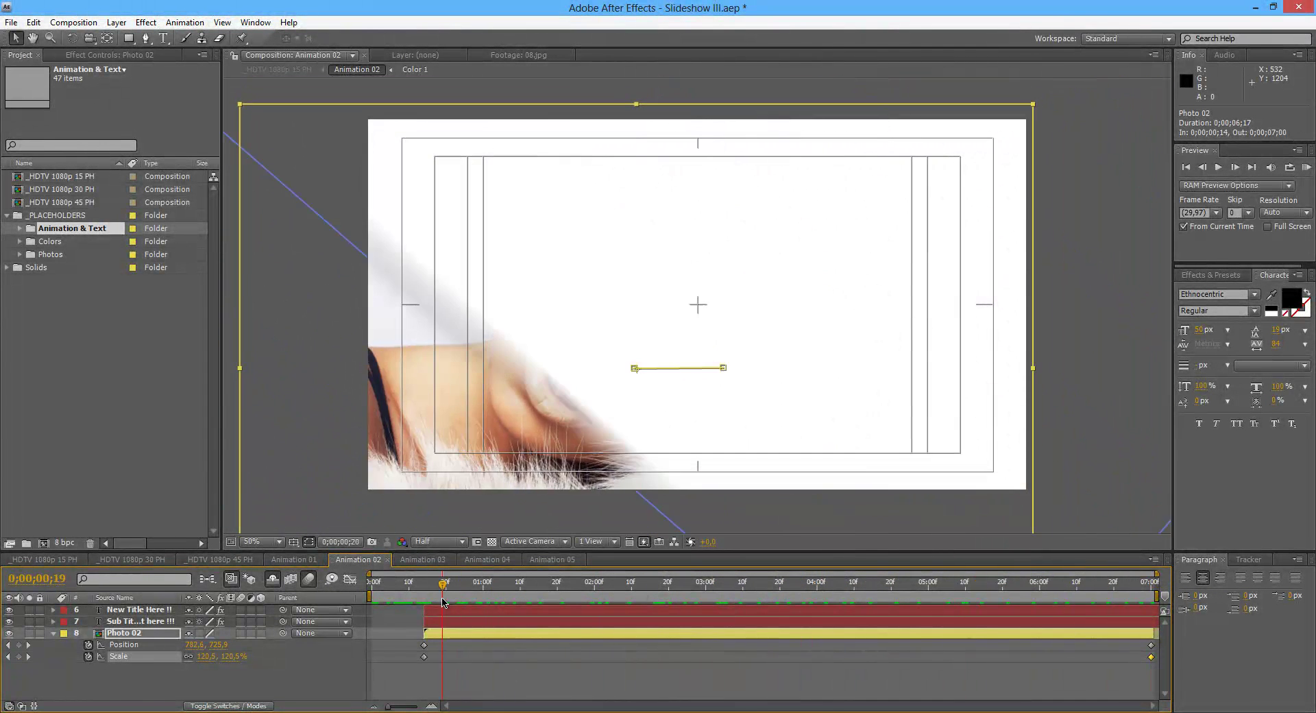
drag(447, 590, 618, 586)
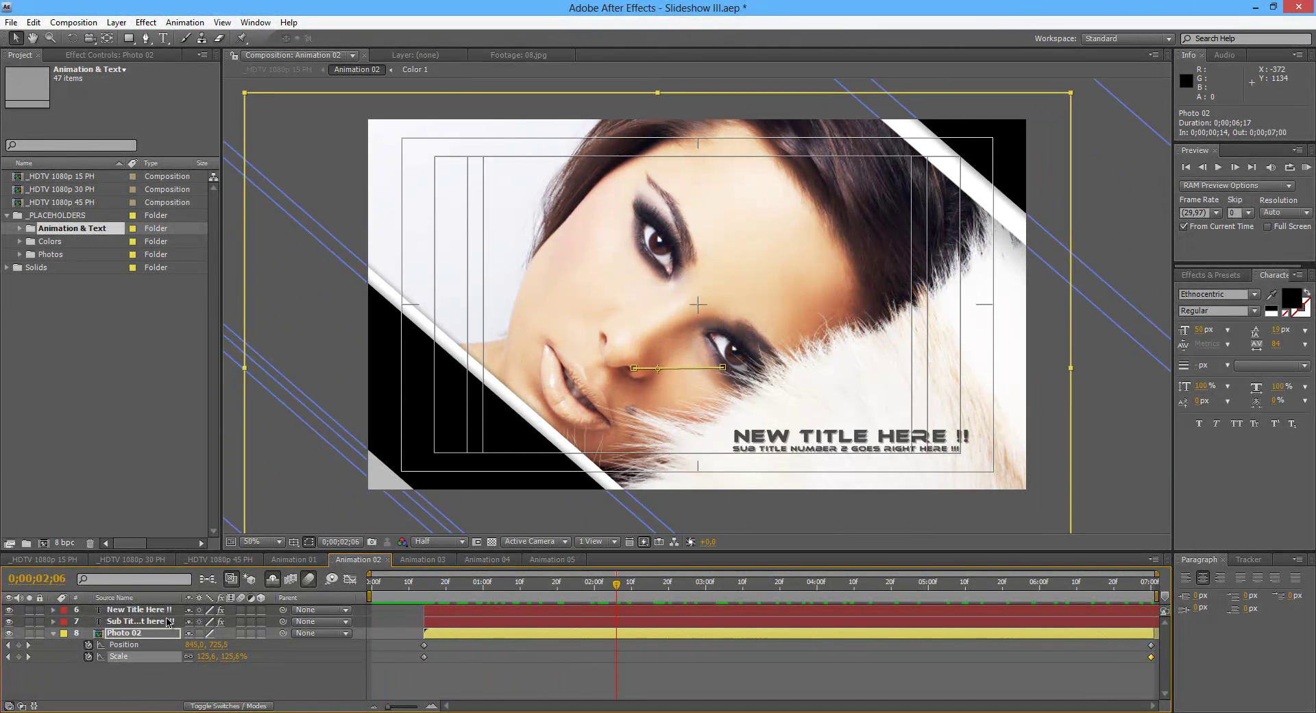
- Collapse Photo 02's properties and close the Animation 01–05 comps
click(55, 633)
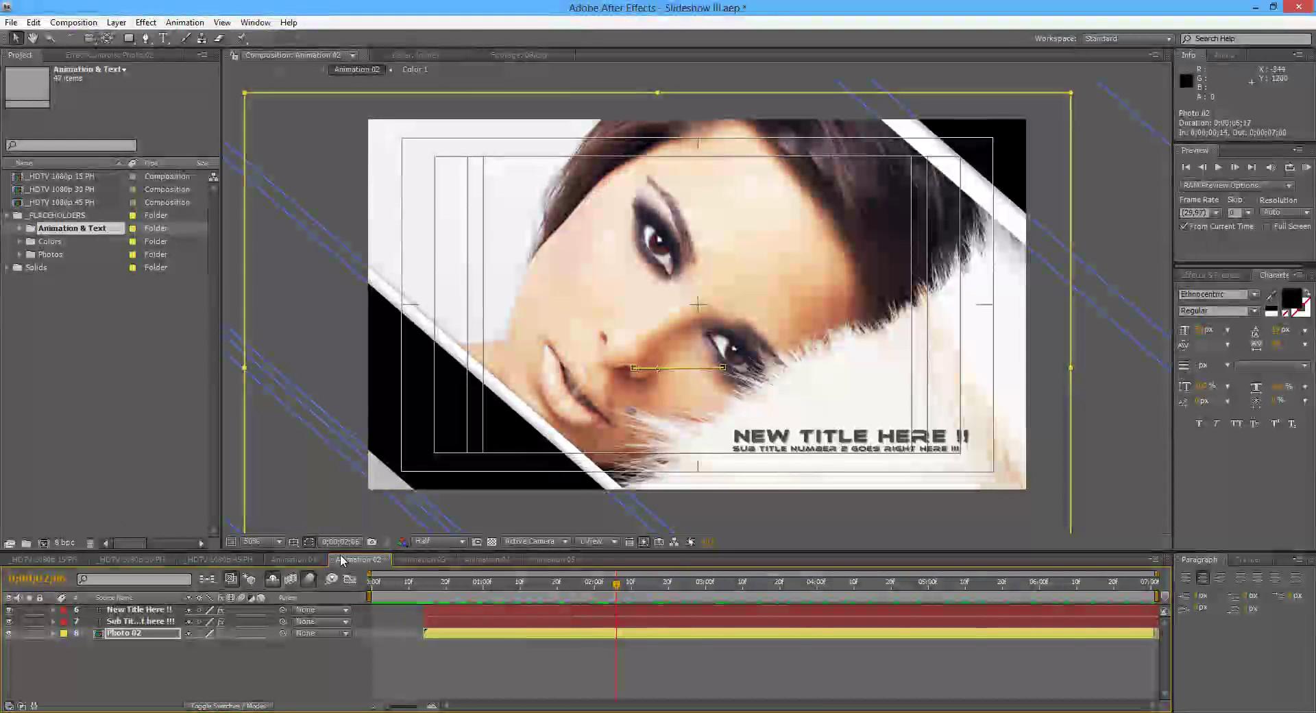
click(308, 561)
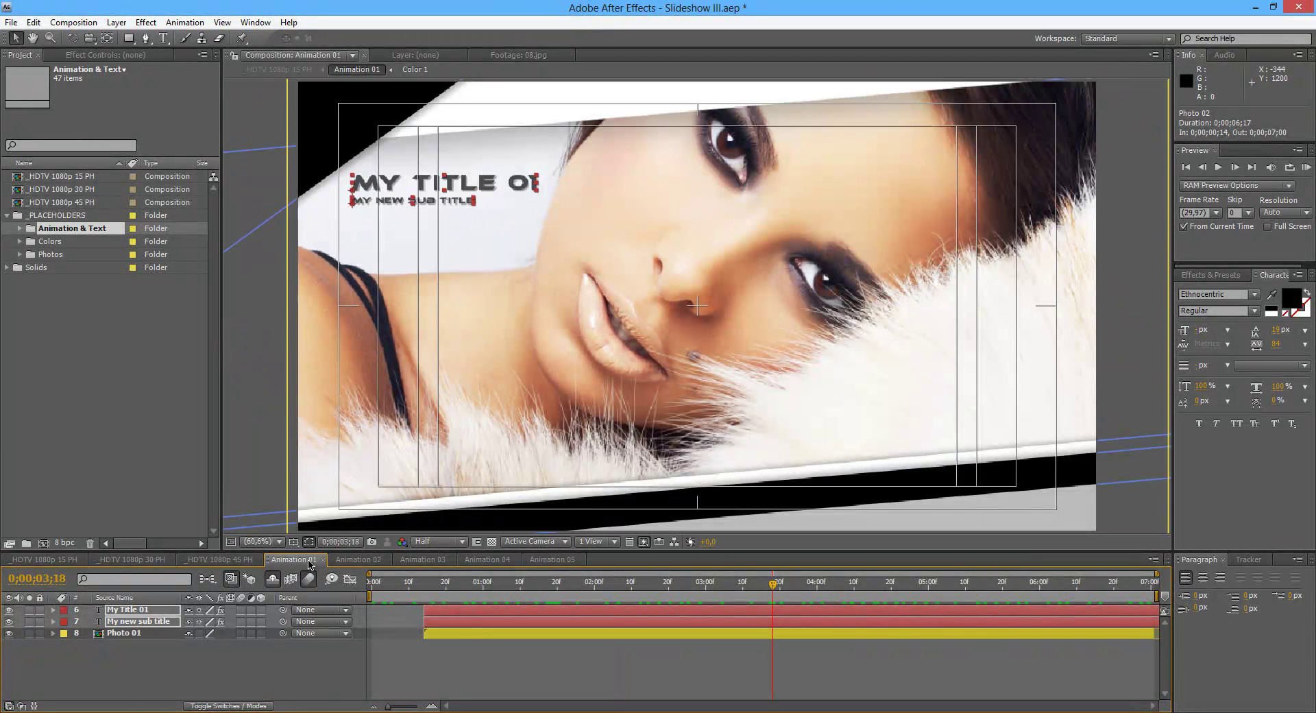
click(320, 560)
click(324, 560)
click(324, 560)
click(324, 560)
click(324, 560)
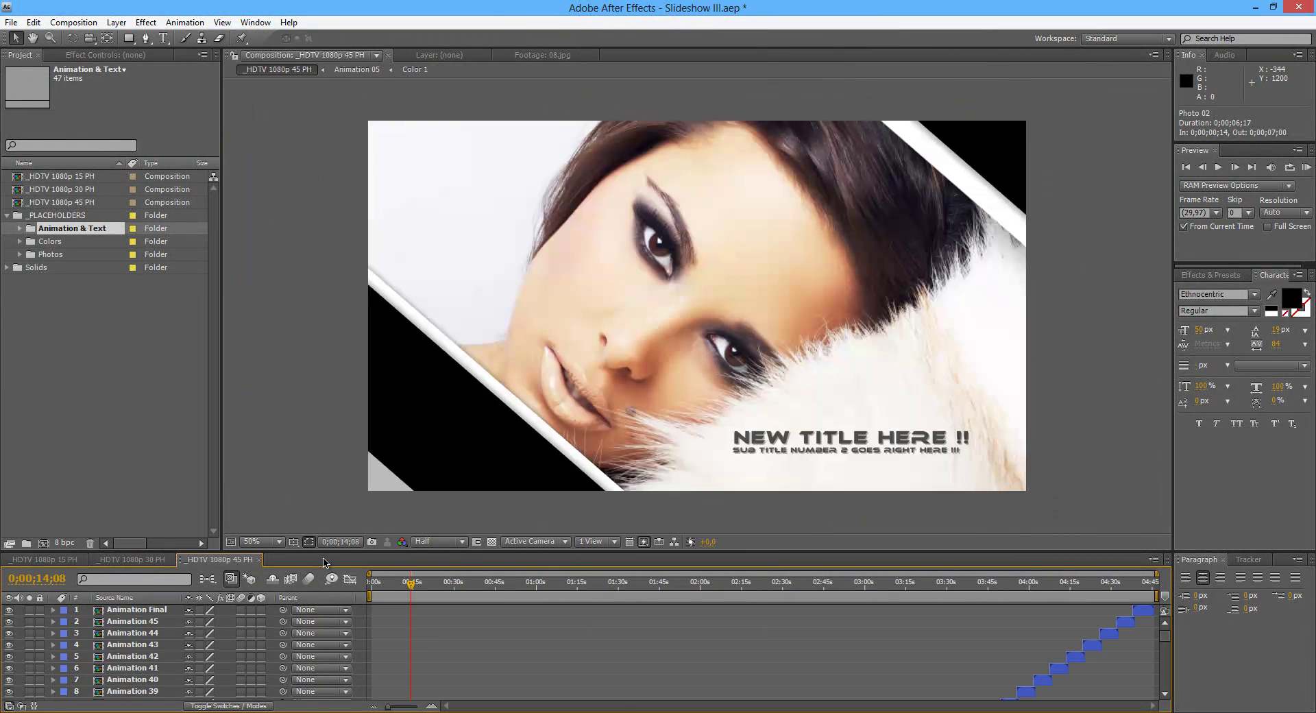
- Show the _HDTV 1080p 15 PH comp at MY NEW TITLE with _PLACEHOLDERS collapsed
click(50, 561)
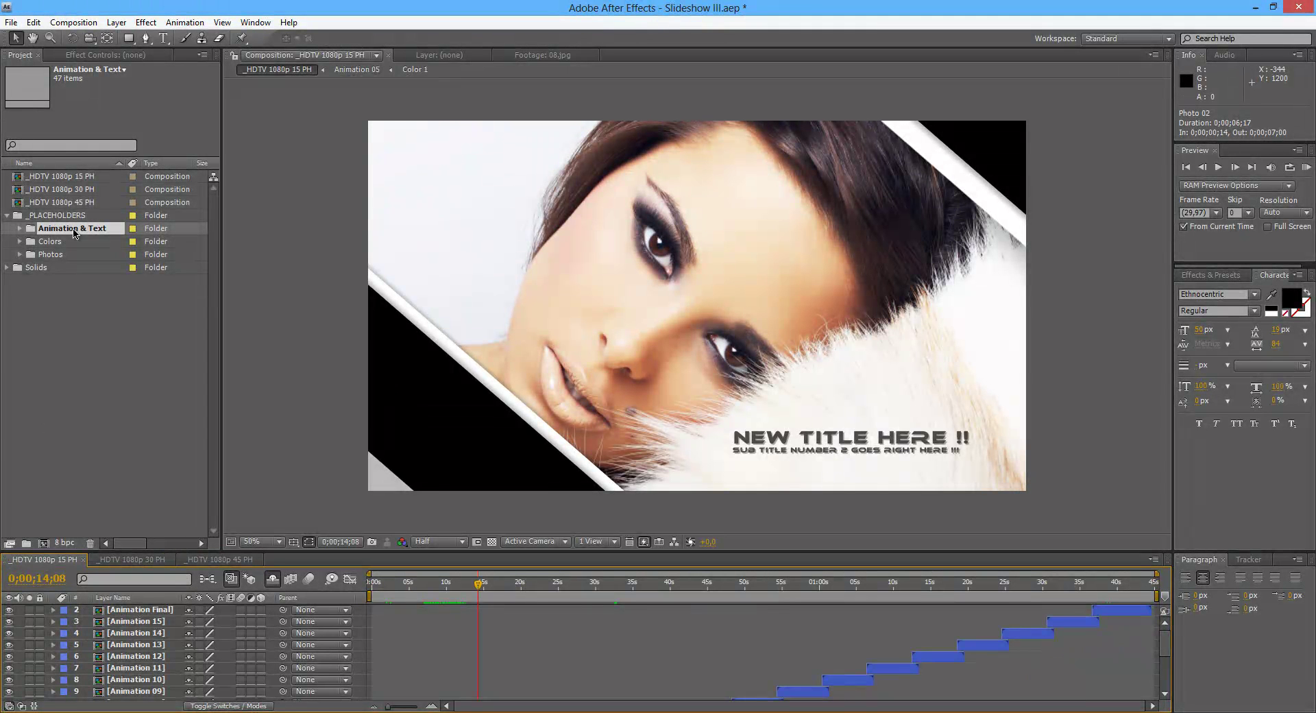
click(7, 216)
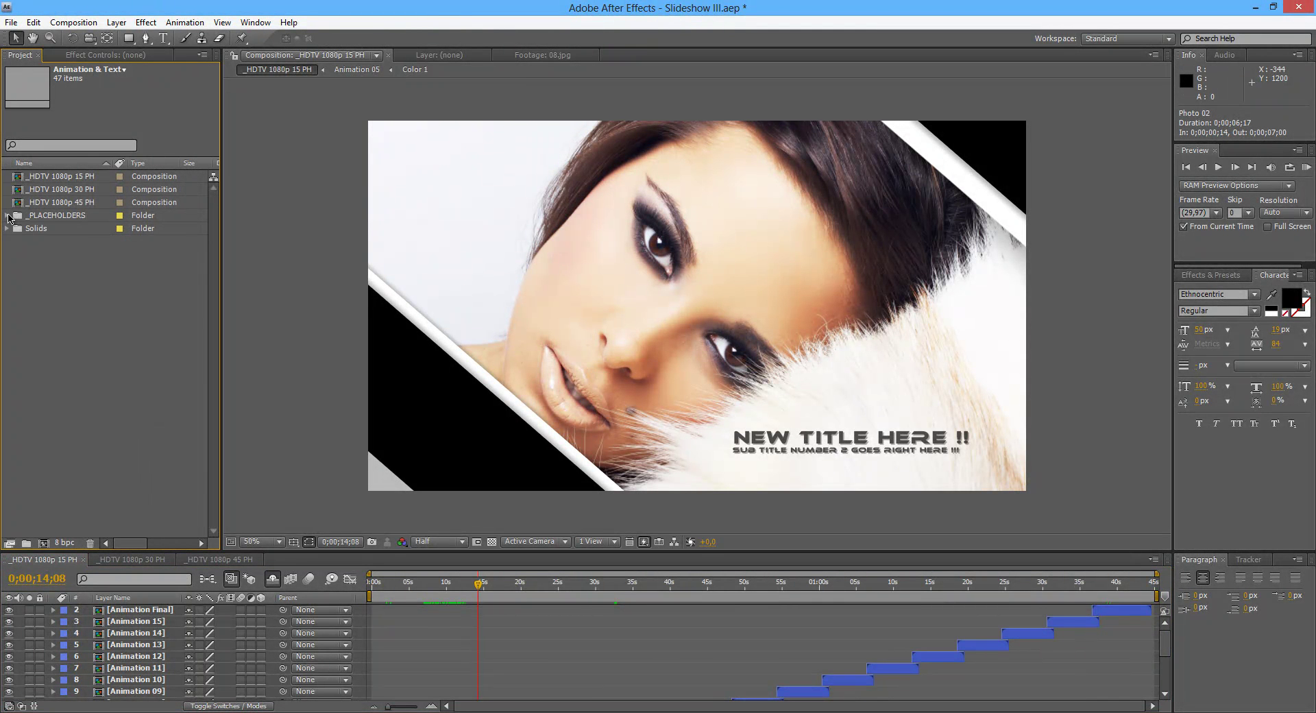
click(391, 582)
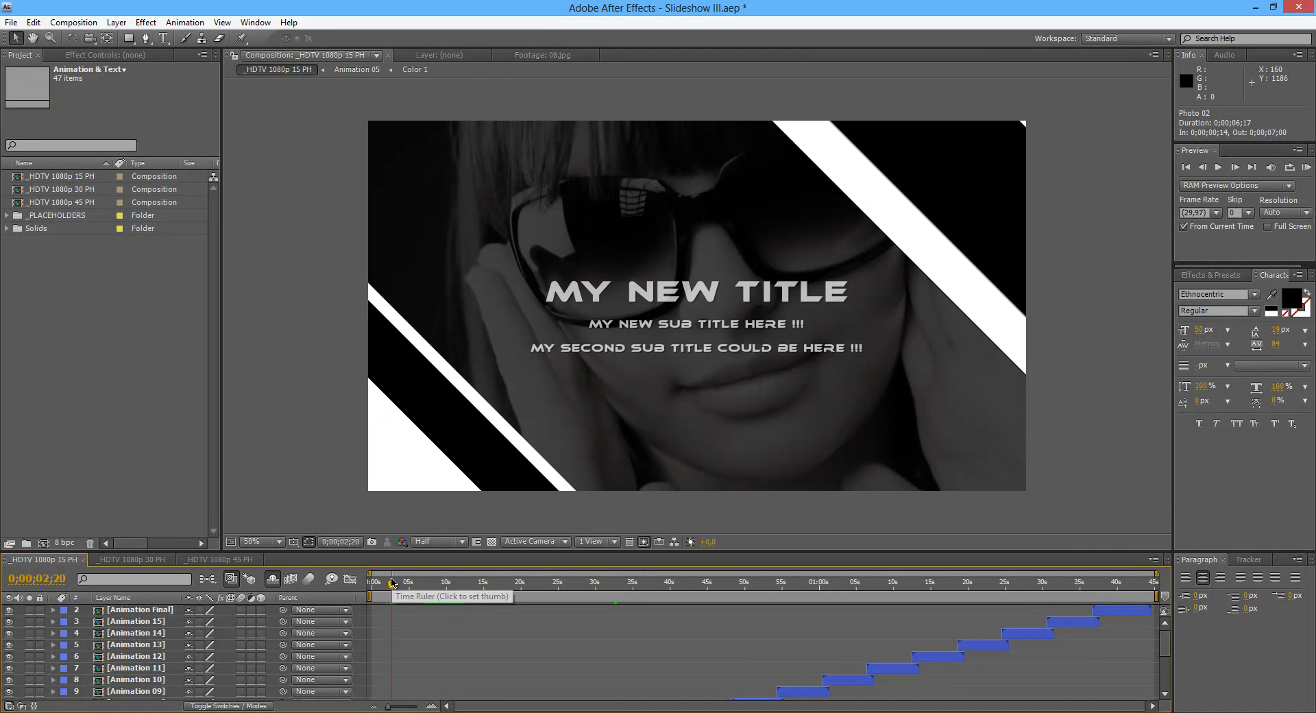